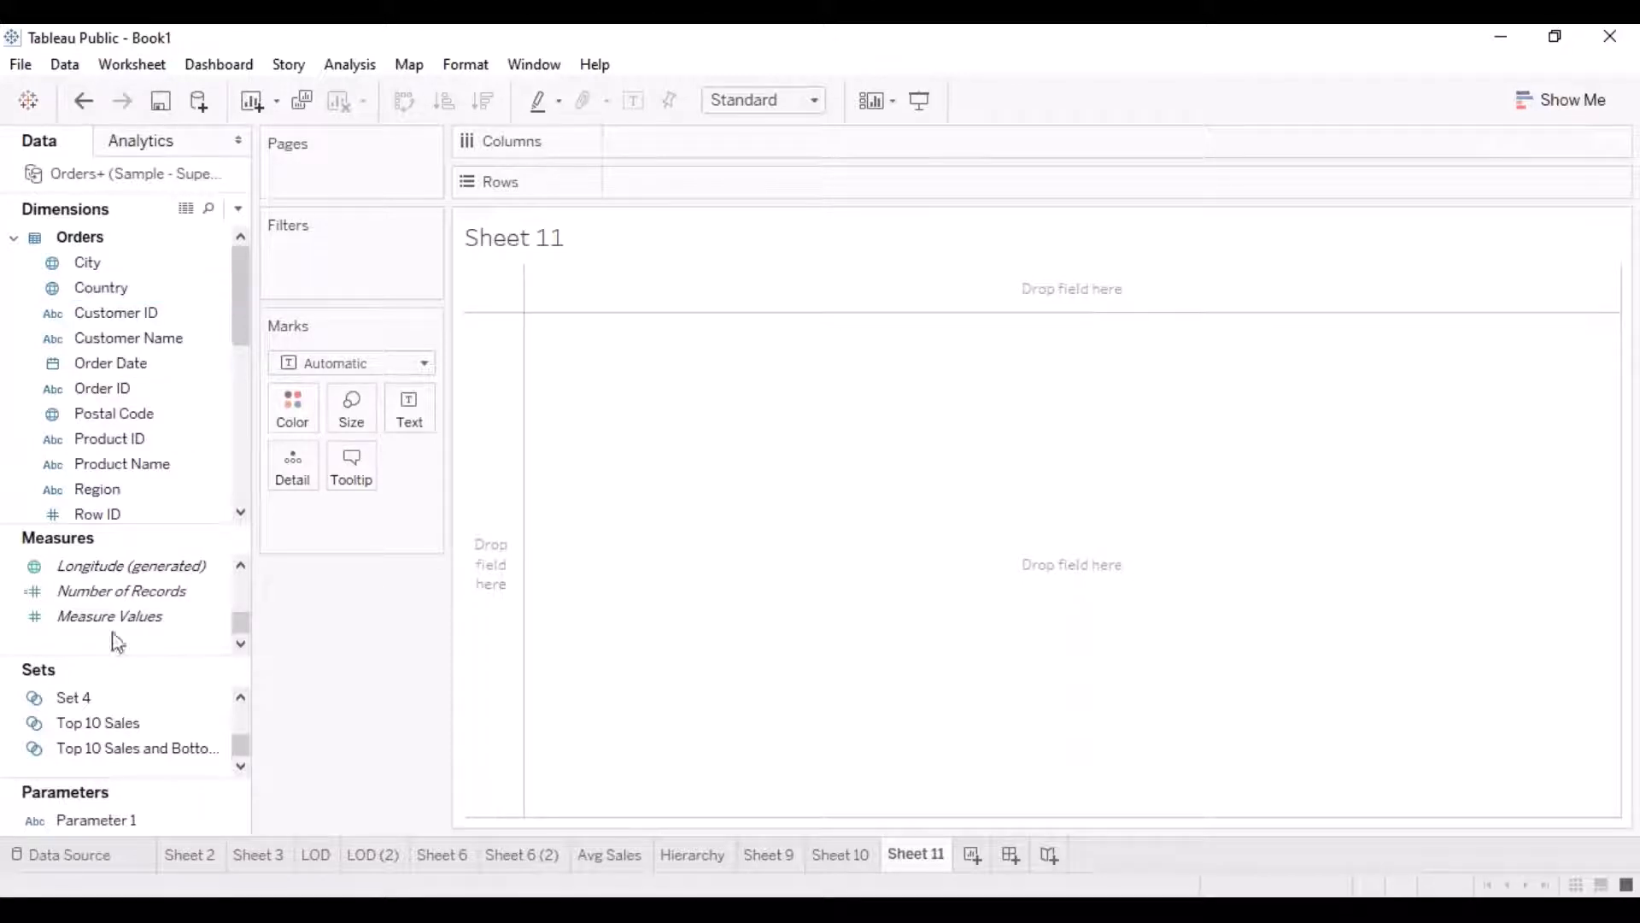
# Place the Sales measure on the columns of Sheet 11 as a sum.
pyautogui.moveTo(247, 624); pyautogui.dragTo(240, 575)
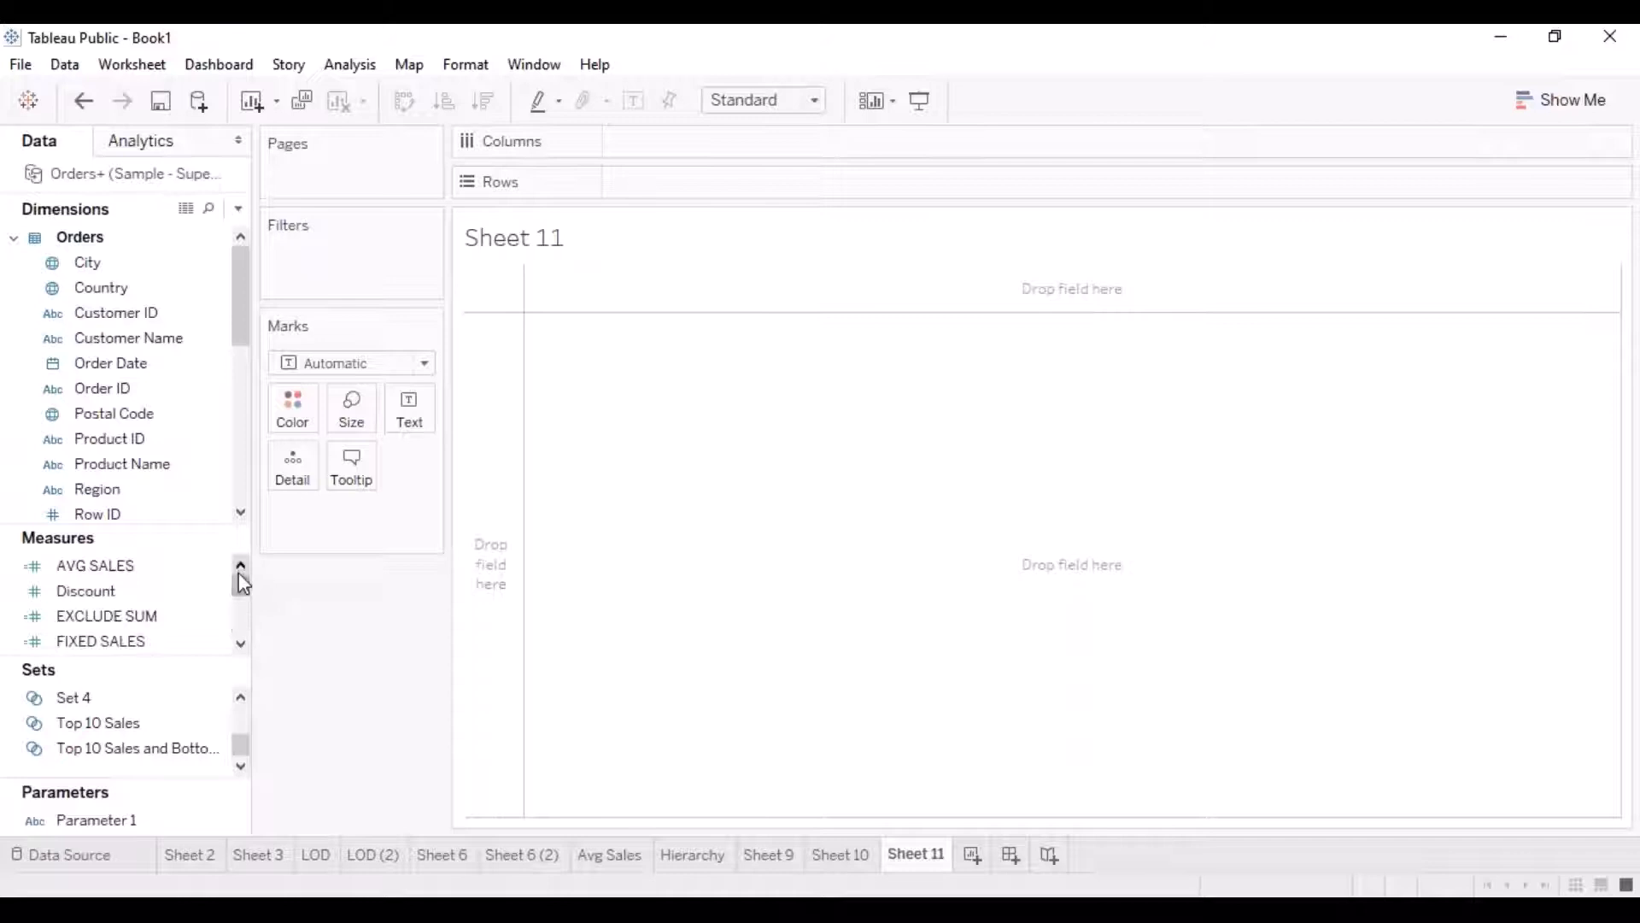
pyautogui.click(241, 643)
pyautogui.click(241, 642)
pyautogui.click(242, 645)
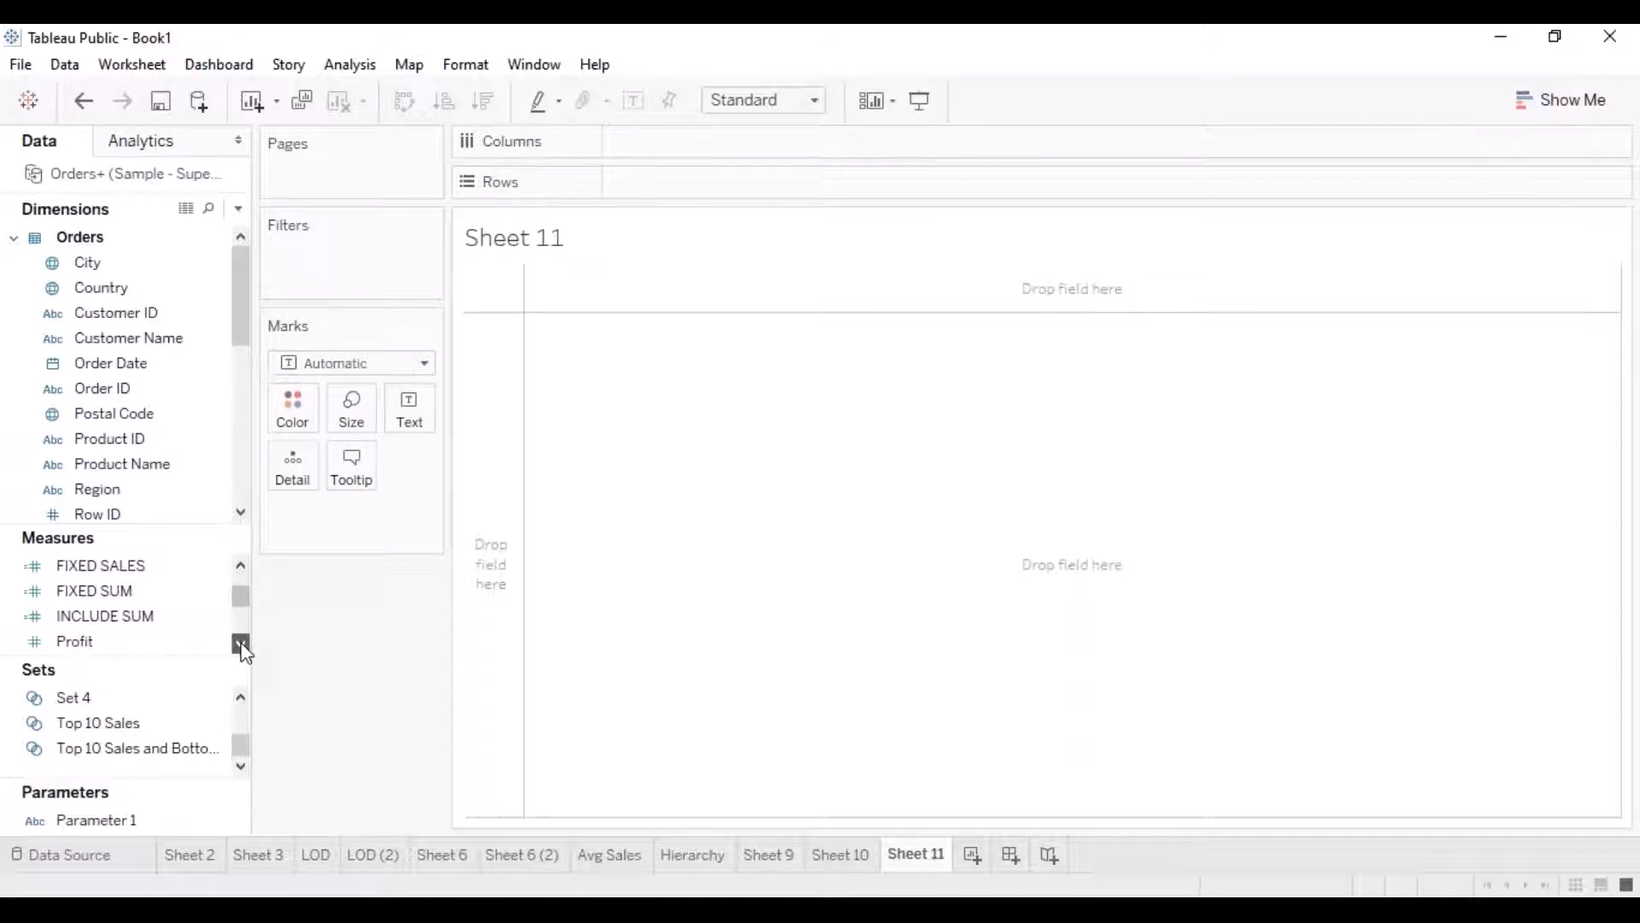
pyautogui.click(242, 645)
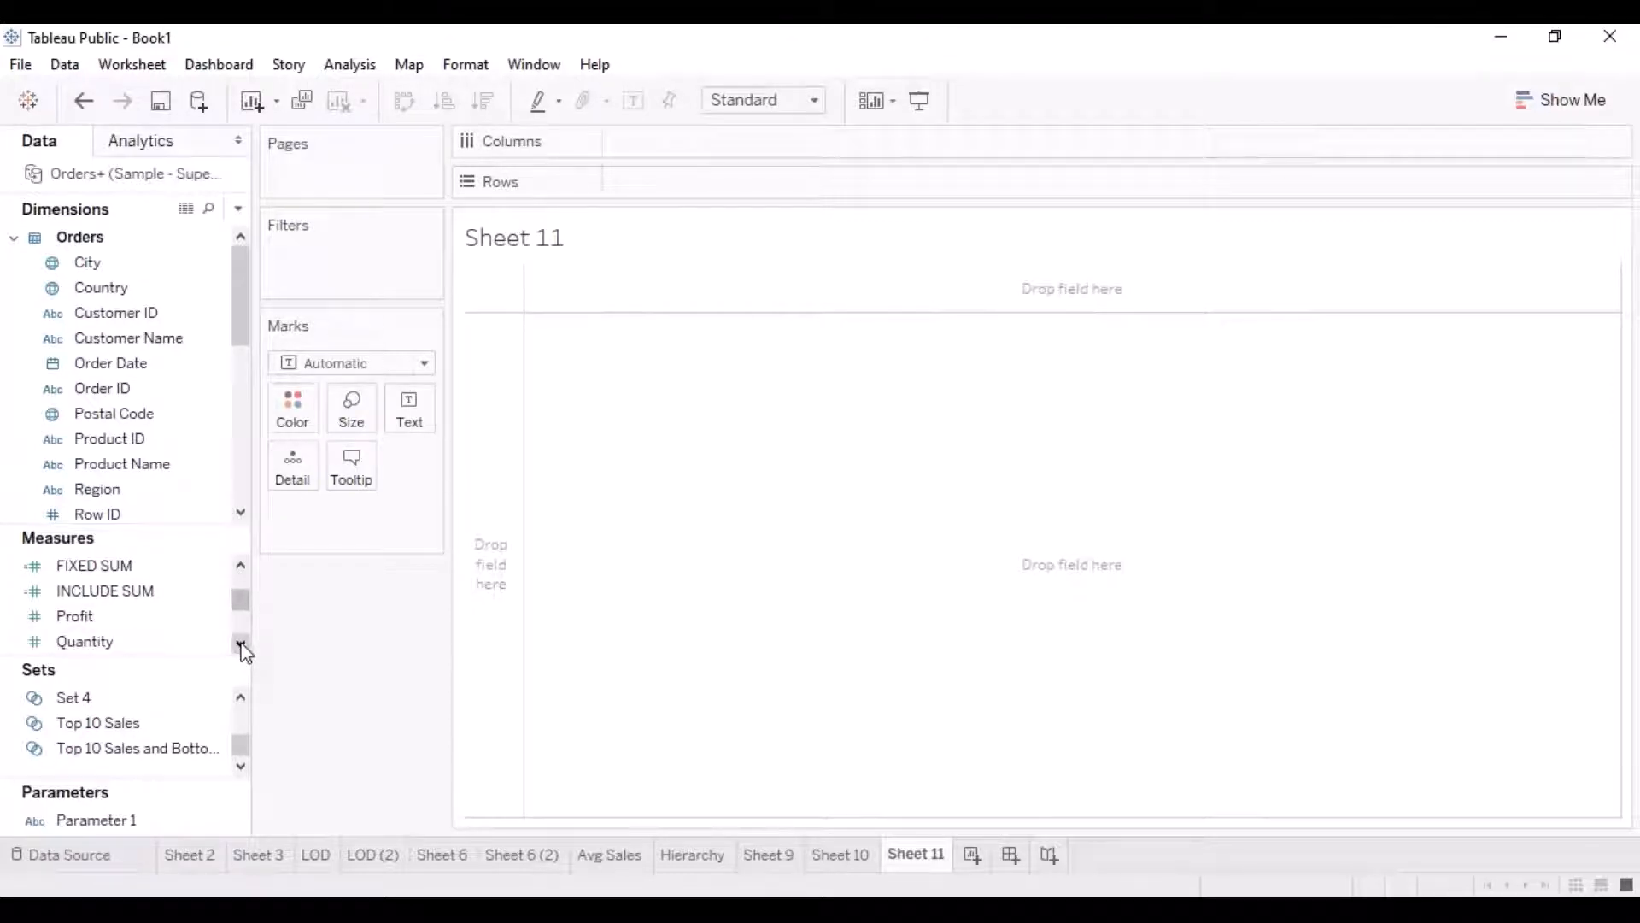
pyautogui.click(242, 645)
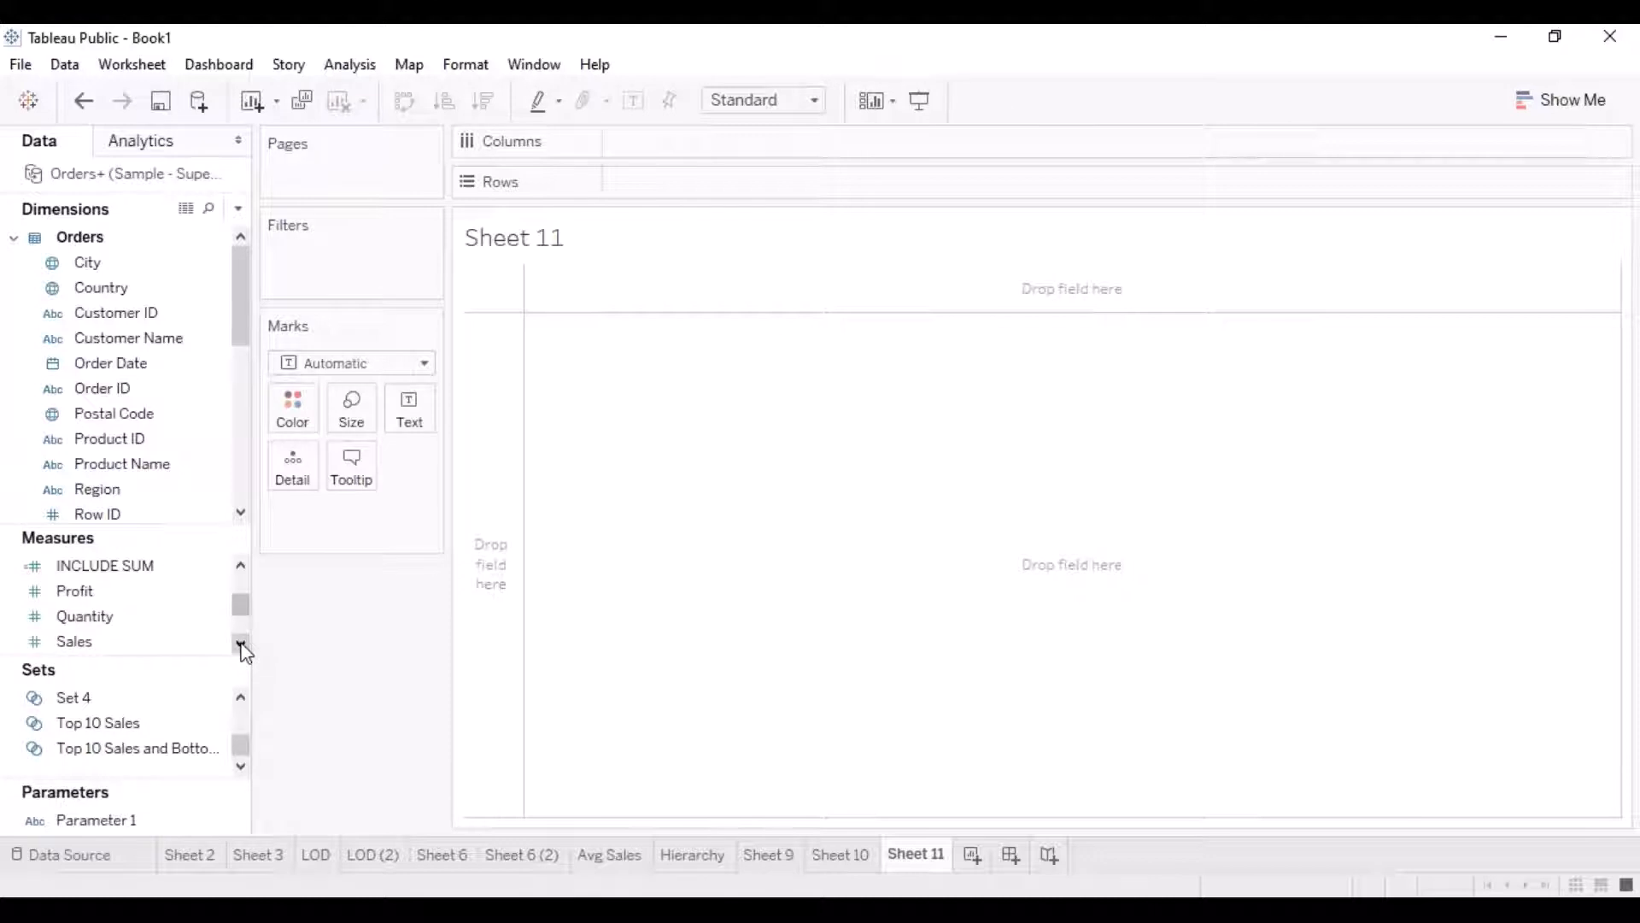
pyautogui.click(122, 648)
pyautogui.moveTo(121, 649); pyautogui.dragTo(709, 144)
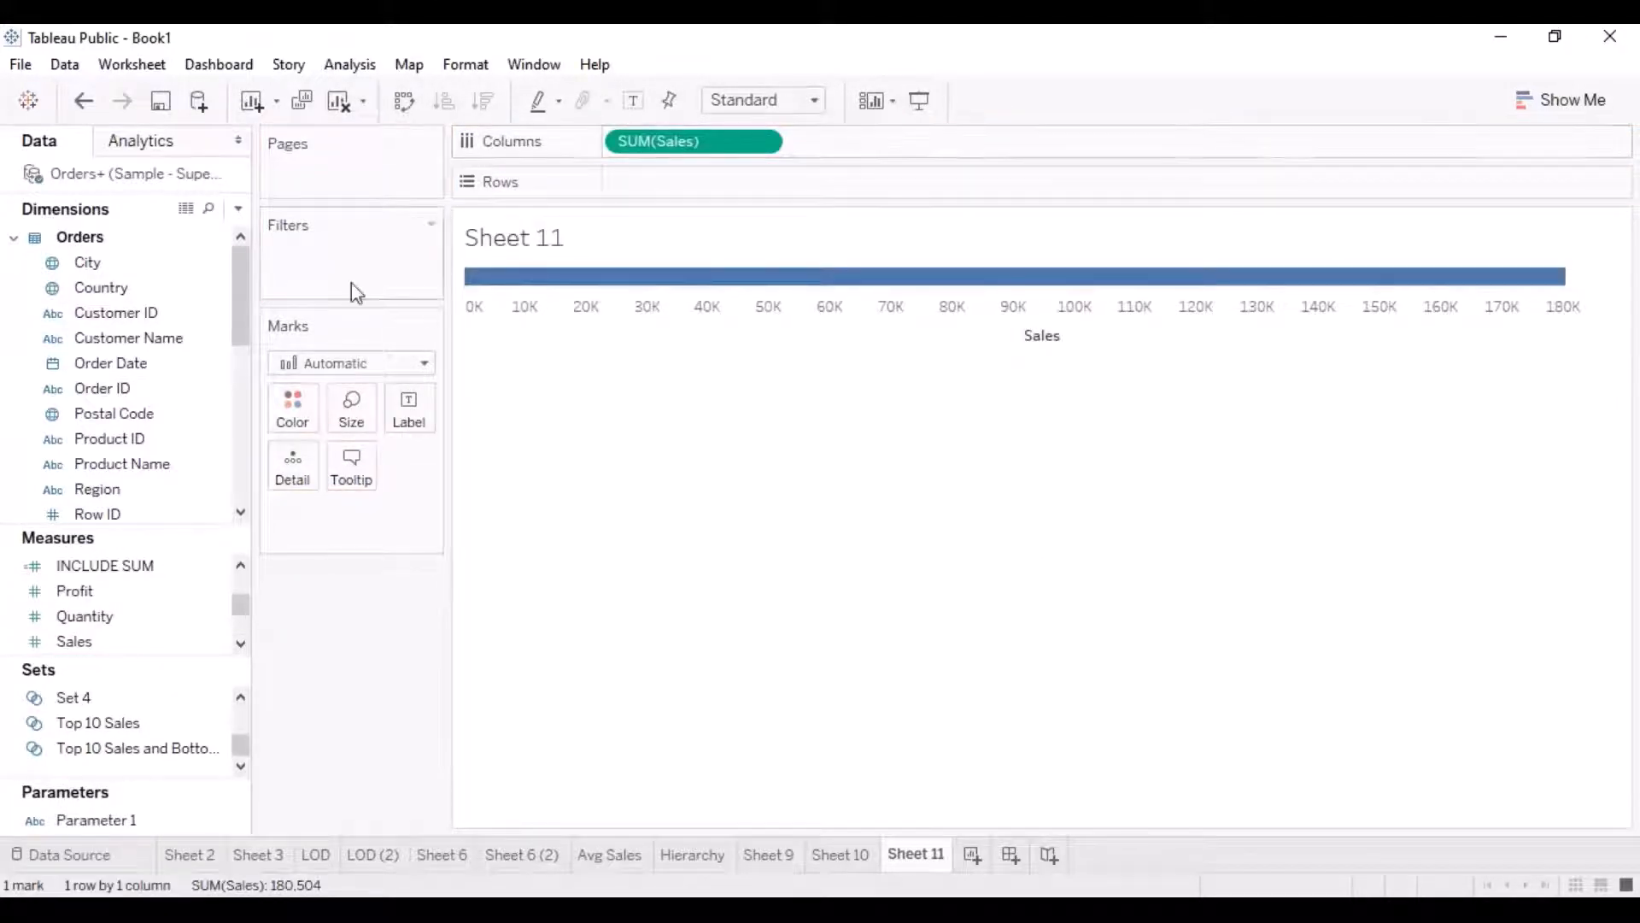
# Break the sales down by Category and Sub-Category in the rows and display them as a text table.
pyautogui.moveTo(237, 317); pyautogui.dragTo(689, 195)
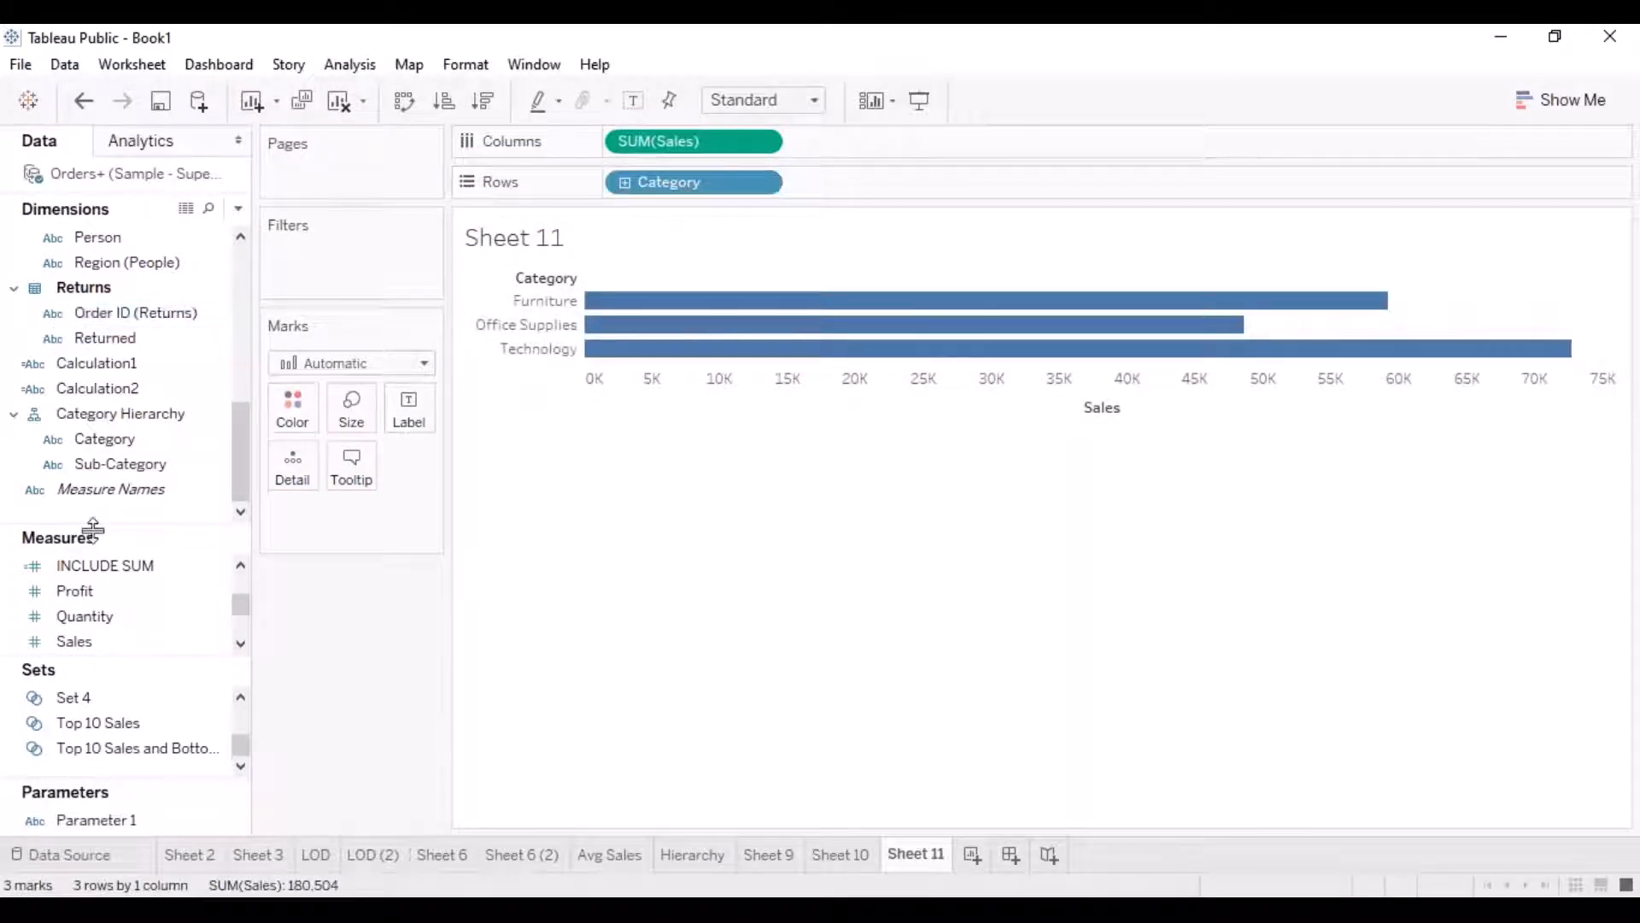
pyautogui.moveTo(162, 476); pyautogui.dragTo(871, 182)
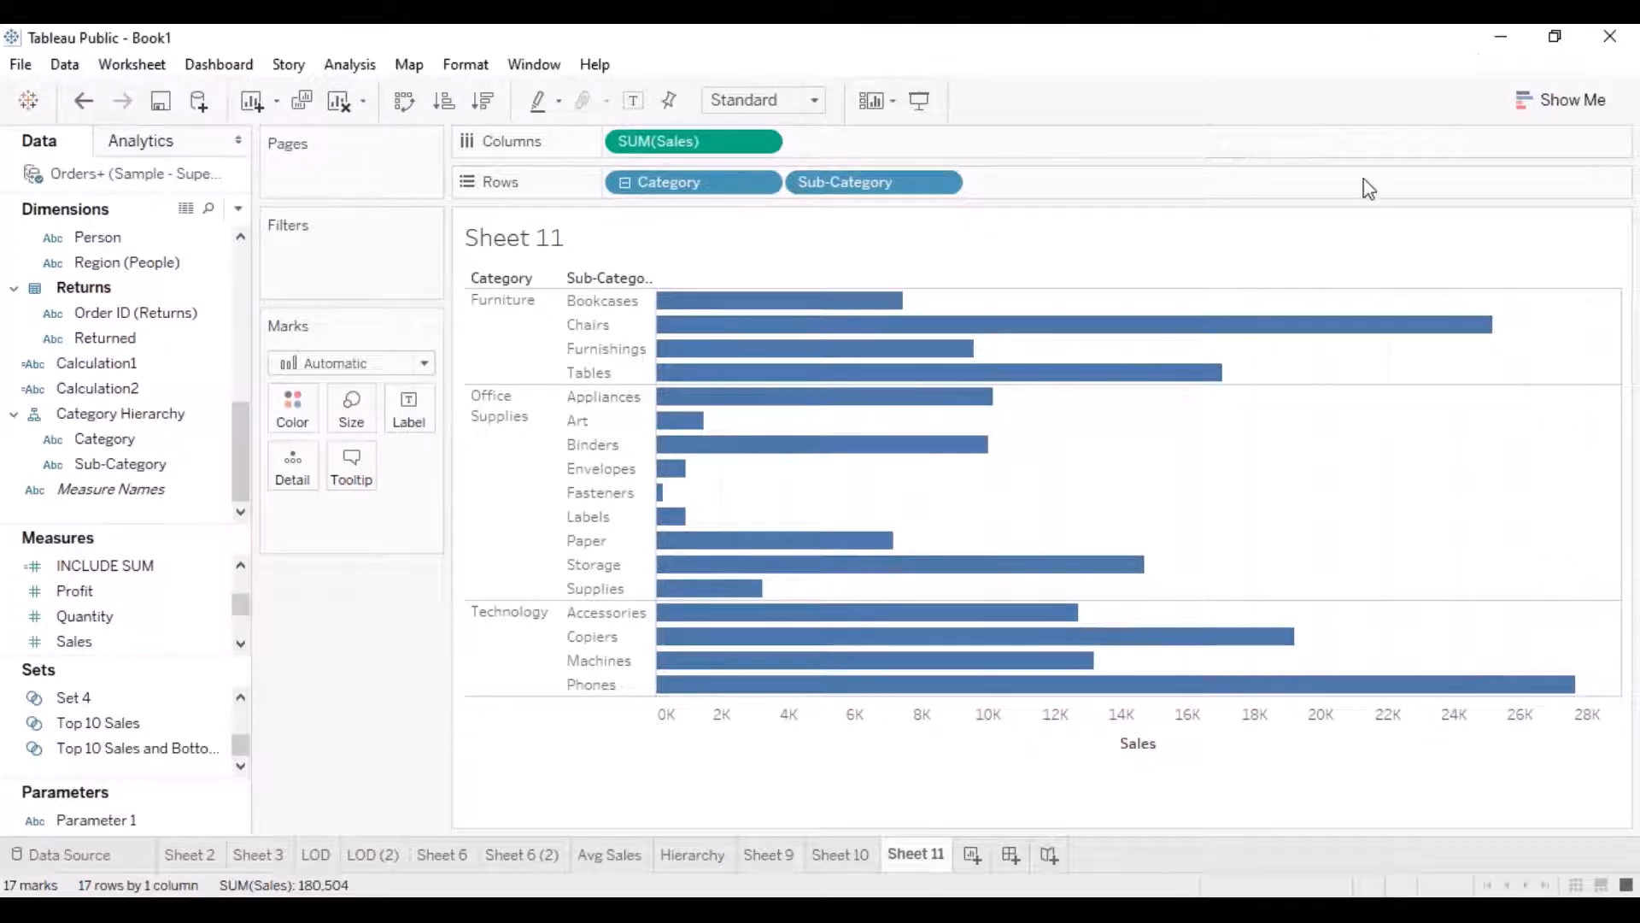
pyautogui.click(1580, 147)
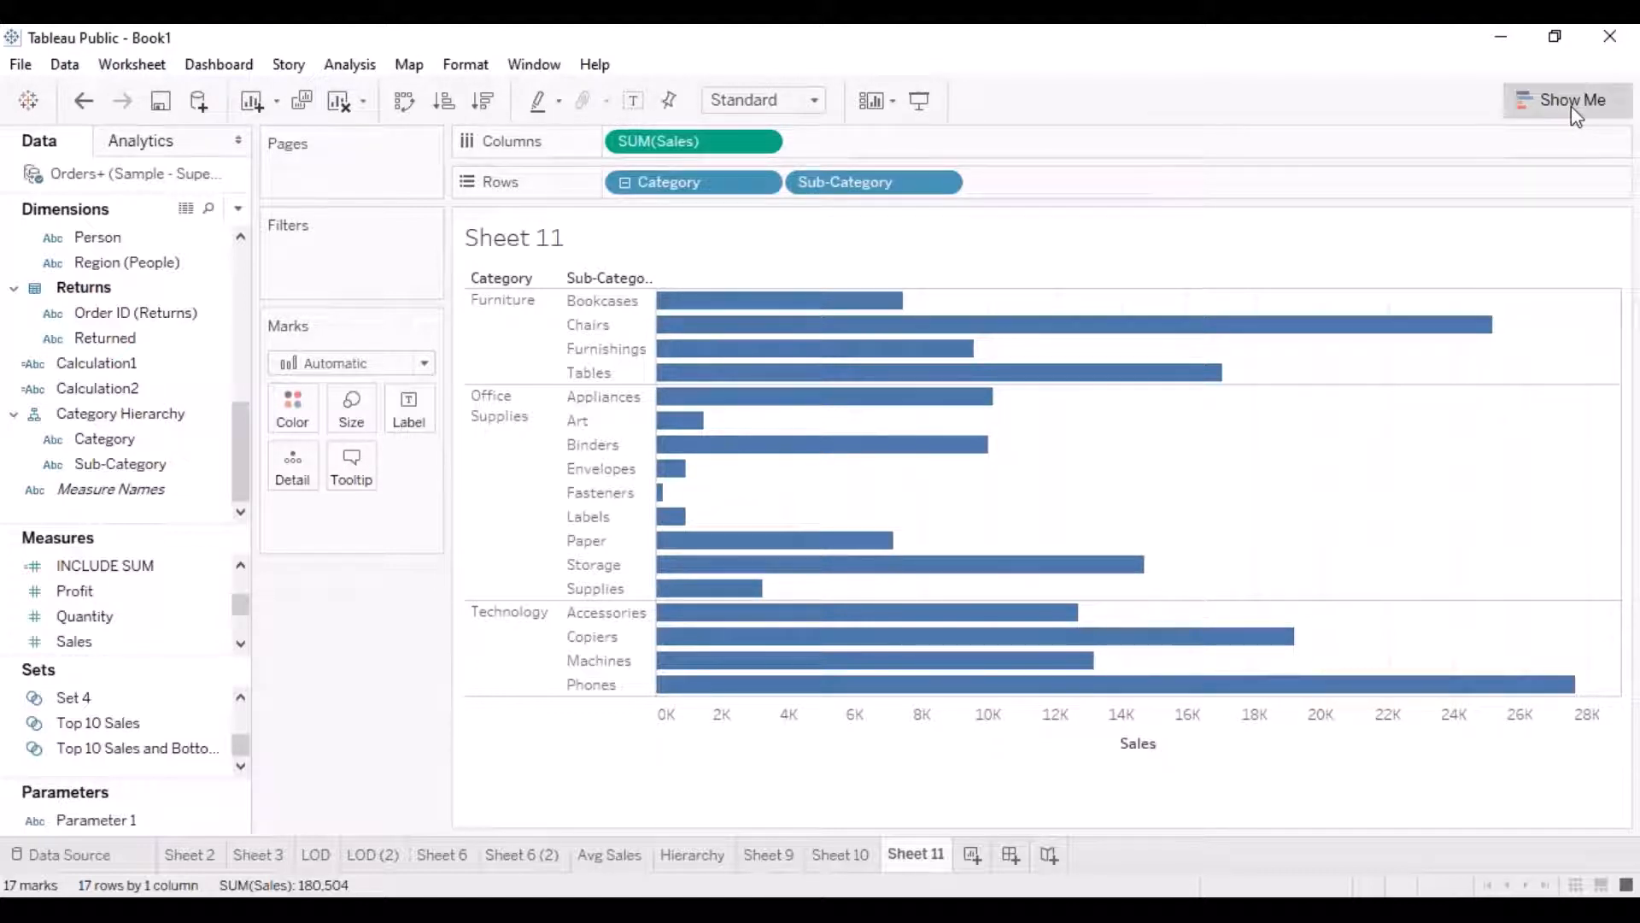
pyautogui.click(1571, 105)
pyautogui.click(1457, 175)
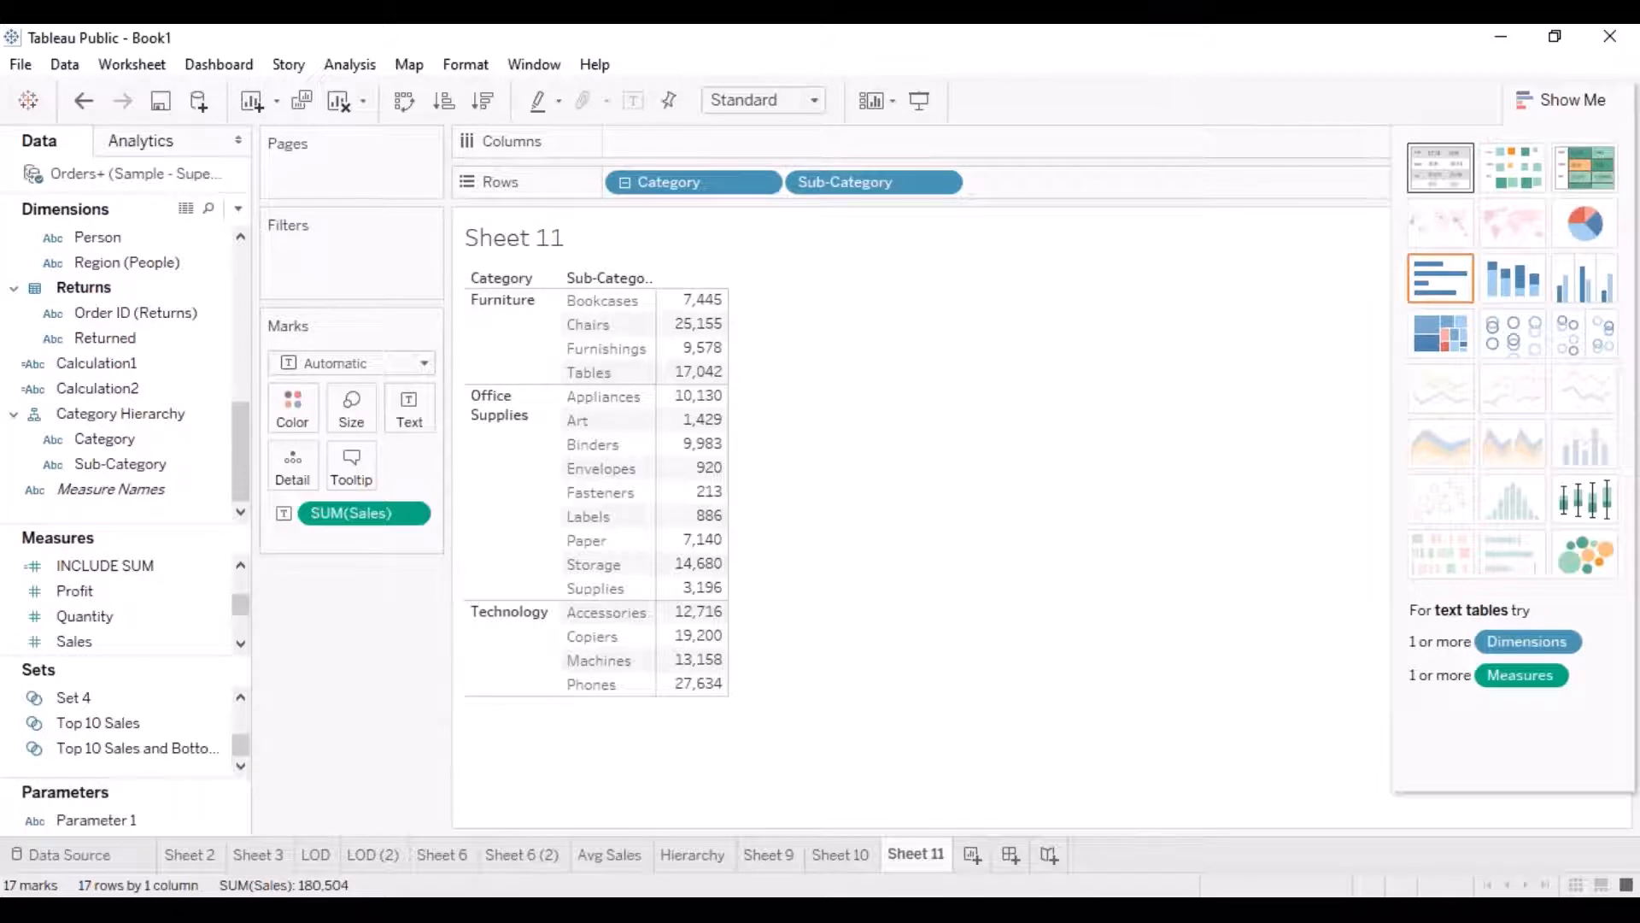
# Add Sales to the columns as horizontal bars and switch the view back to a text table.
pyautogui.click(133, 645)
pyautogui.moveTo(130, 642); pyautogui.dragTo(658, 142)
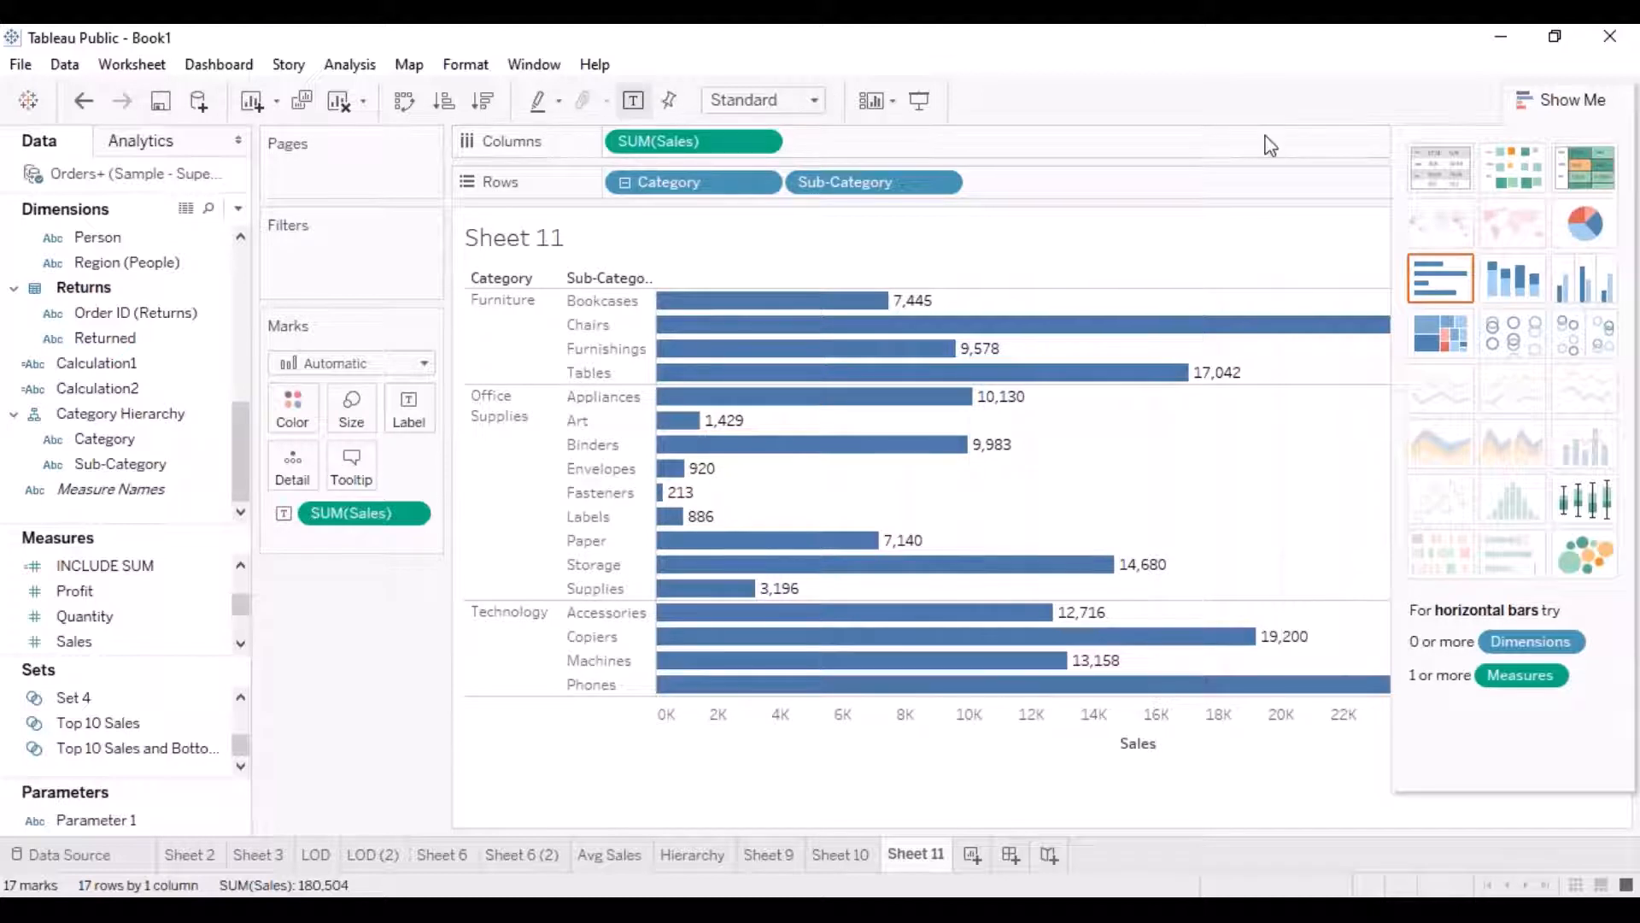
pyautogui.click(1217, 136)
pyautogui.click(1442, 168)
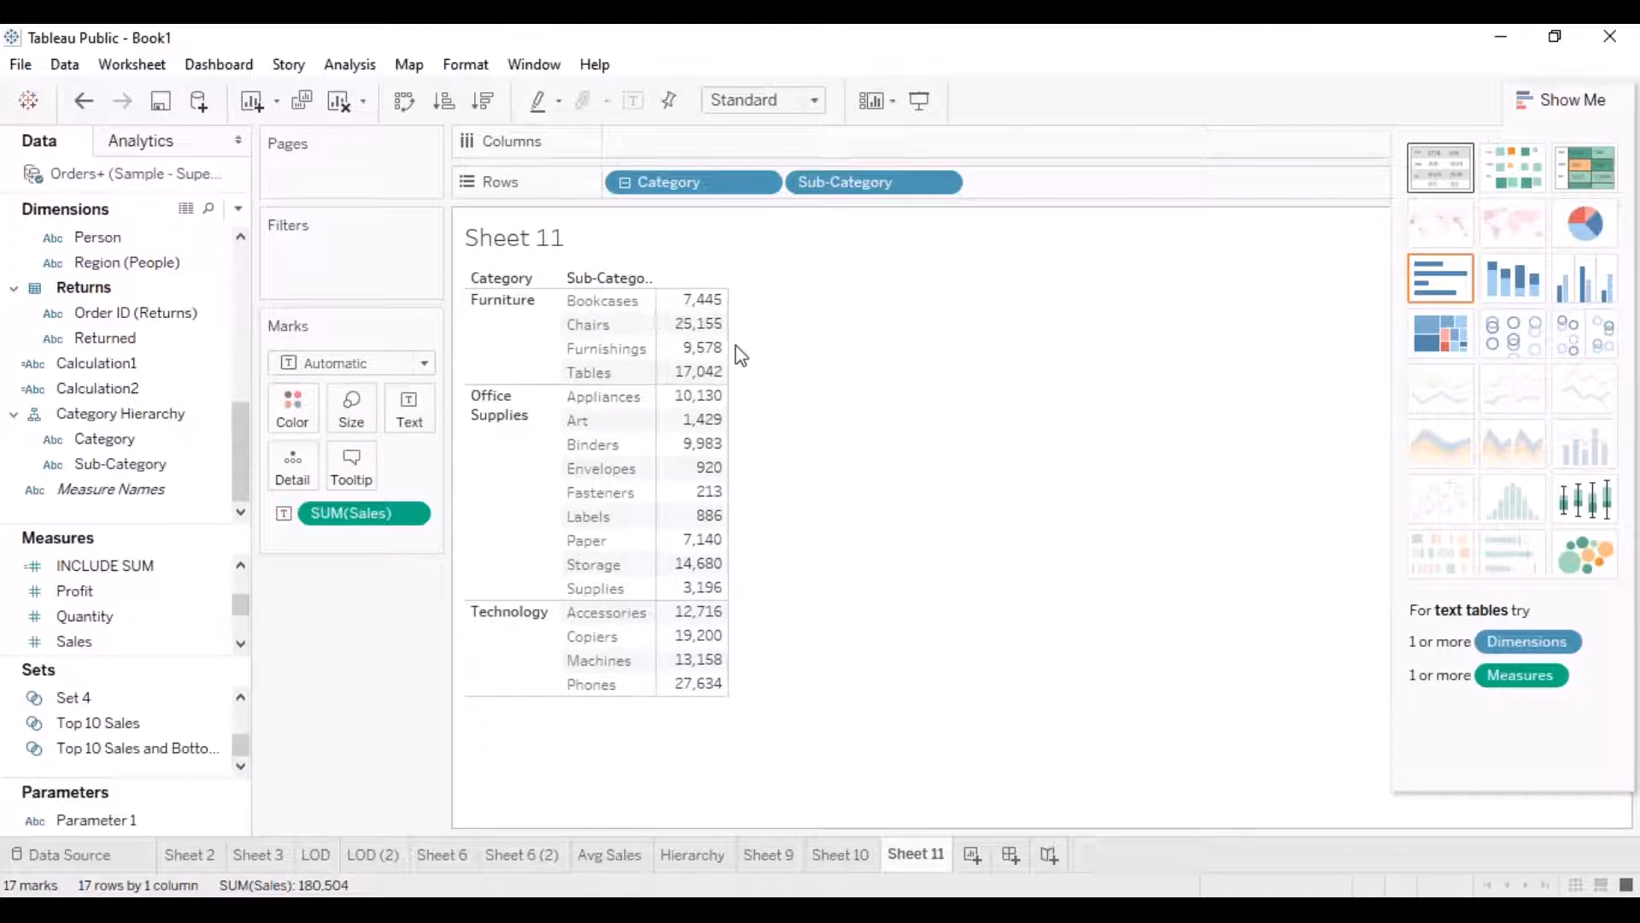
# Create a calculated field and name it FIXED SALES.
pyautogui.click(636, 307)
pyautogui.click(238, 211)
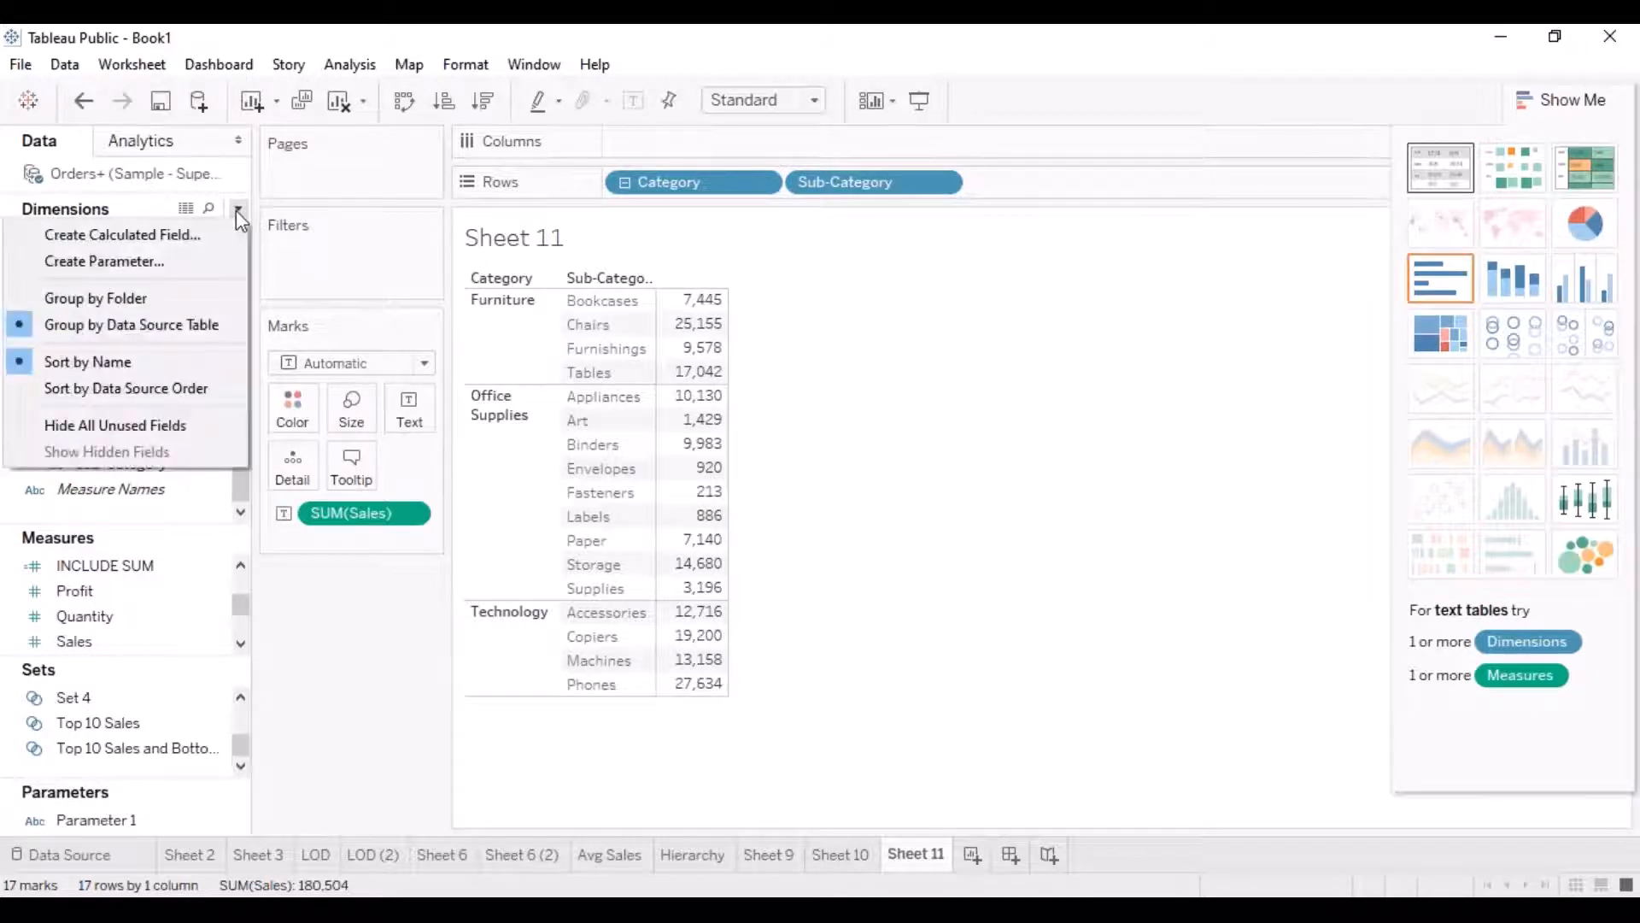
pyautogui.click(166, 235)
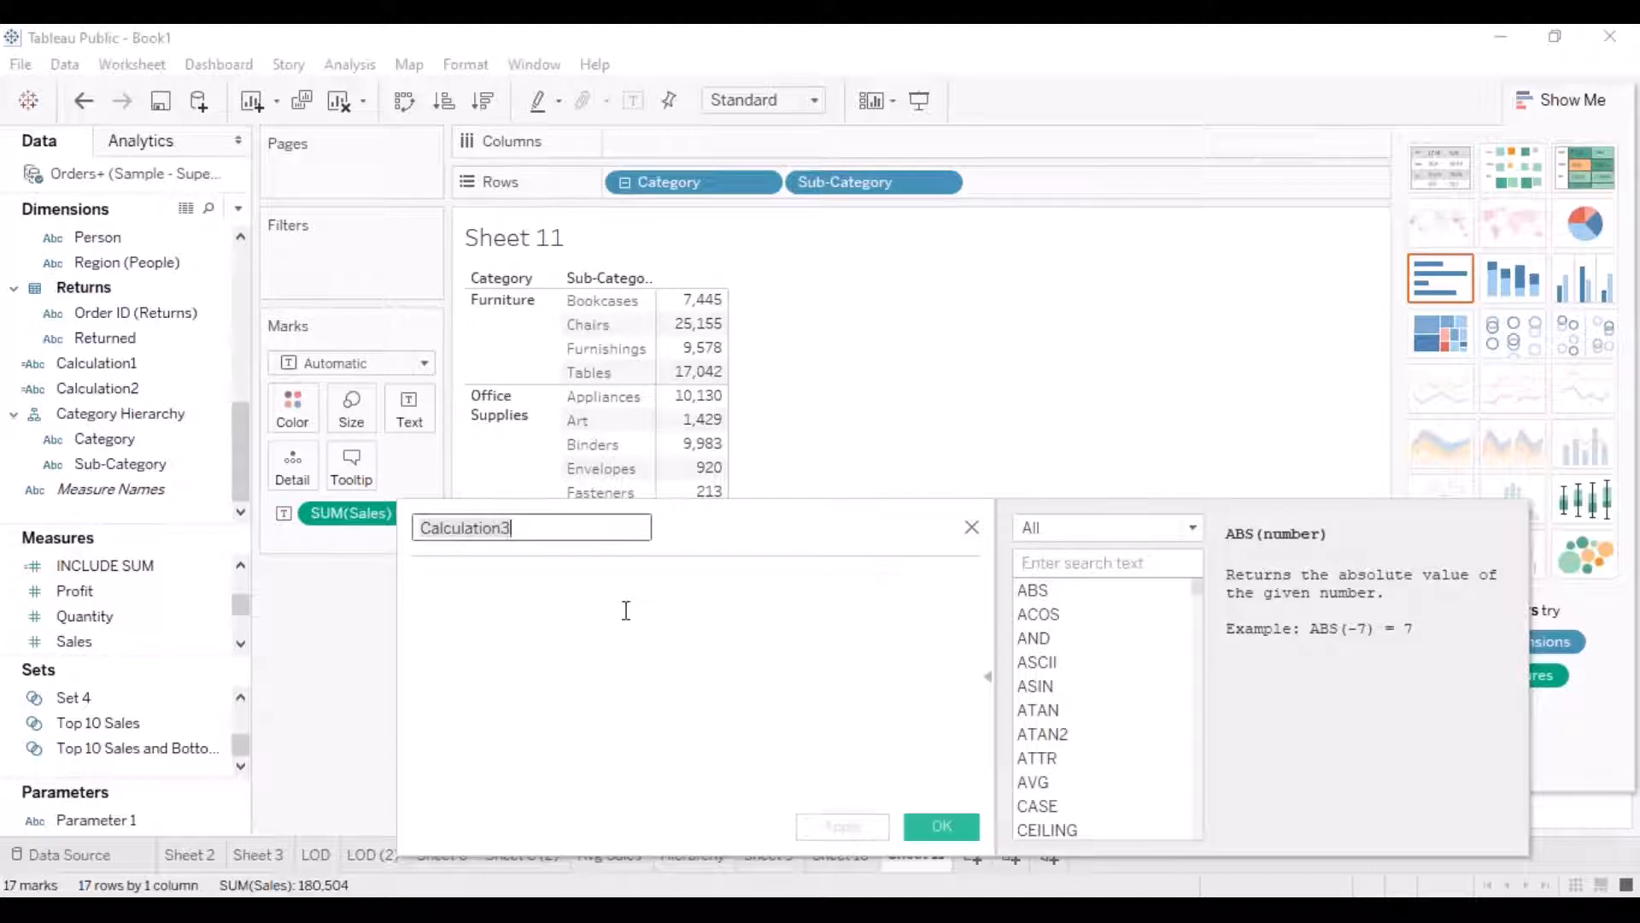
pyautogui.write('FIXED ')
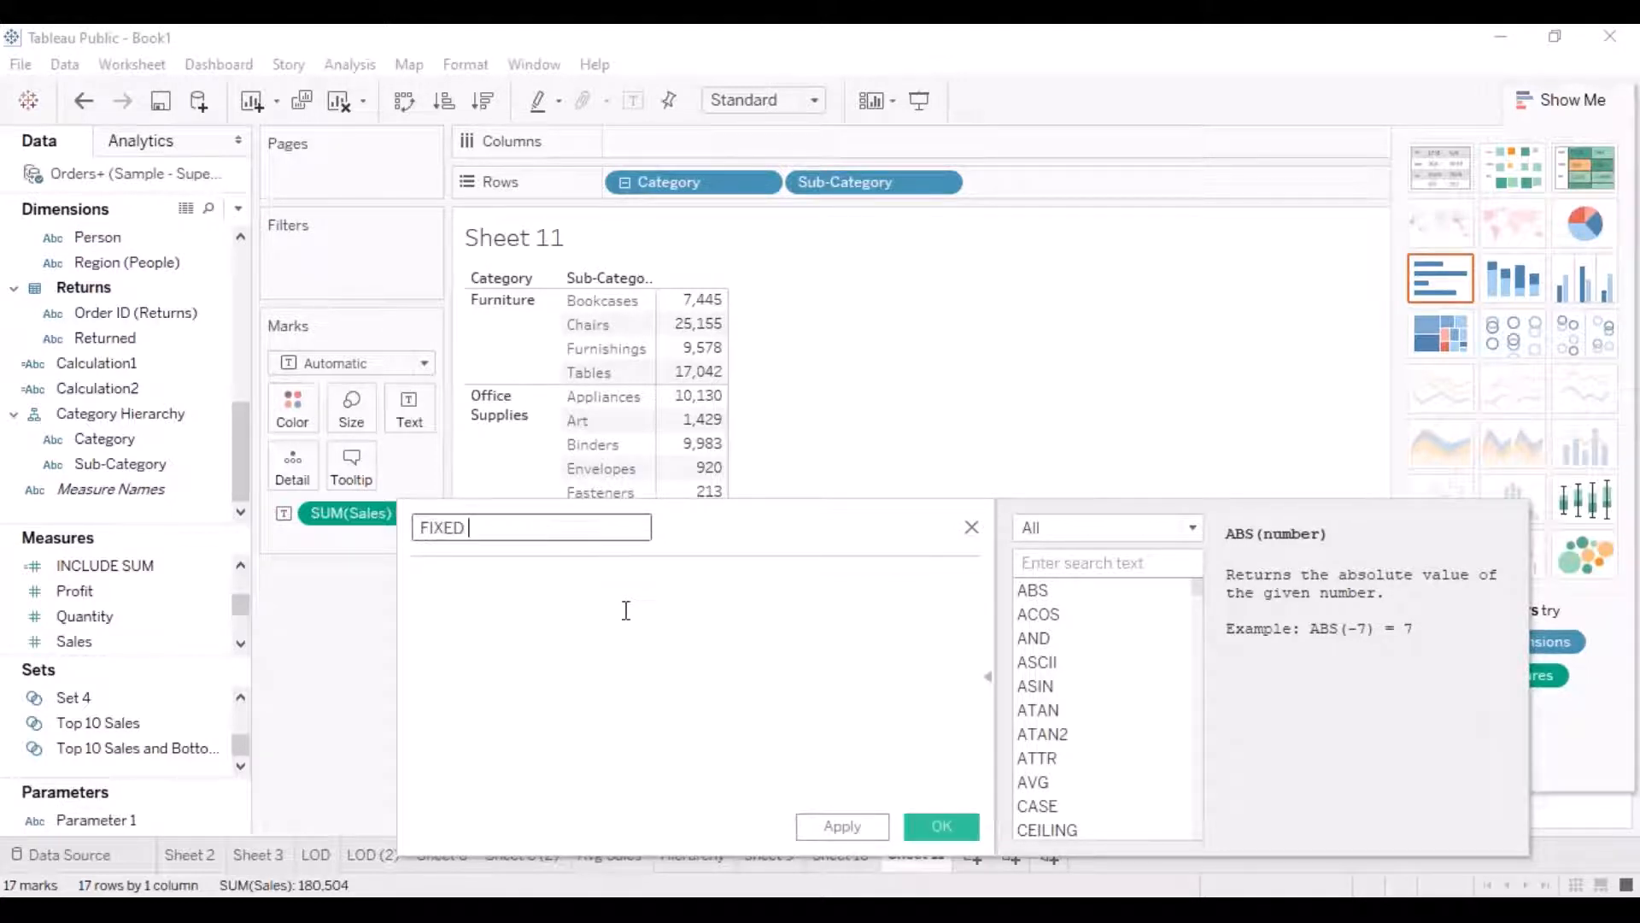
pyautogui.write('SALES')
pyautogui.click(532, 594)
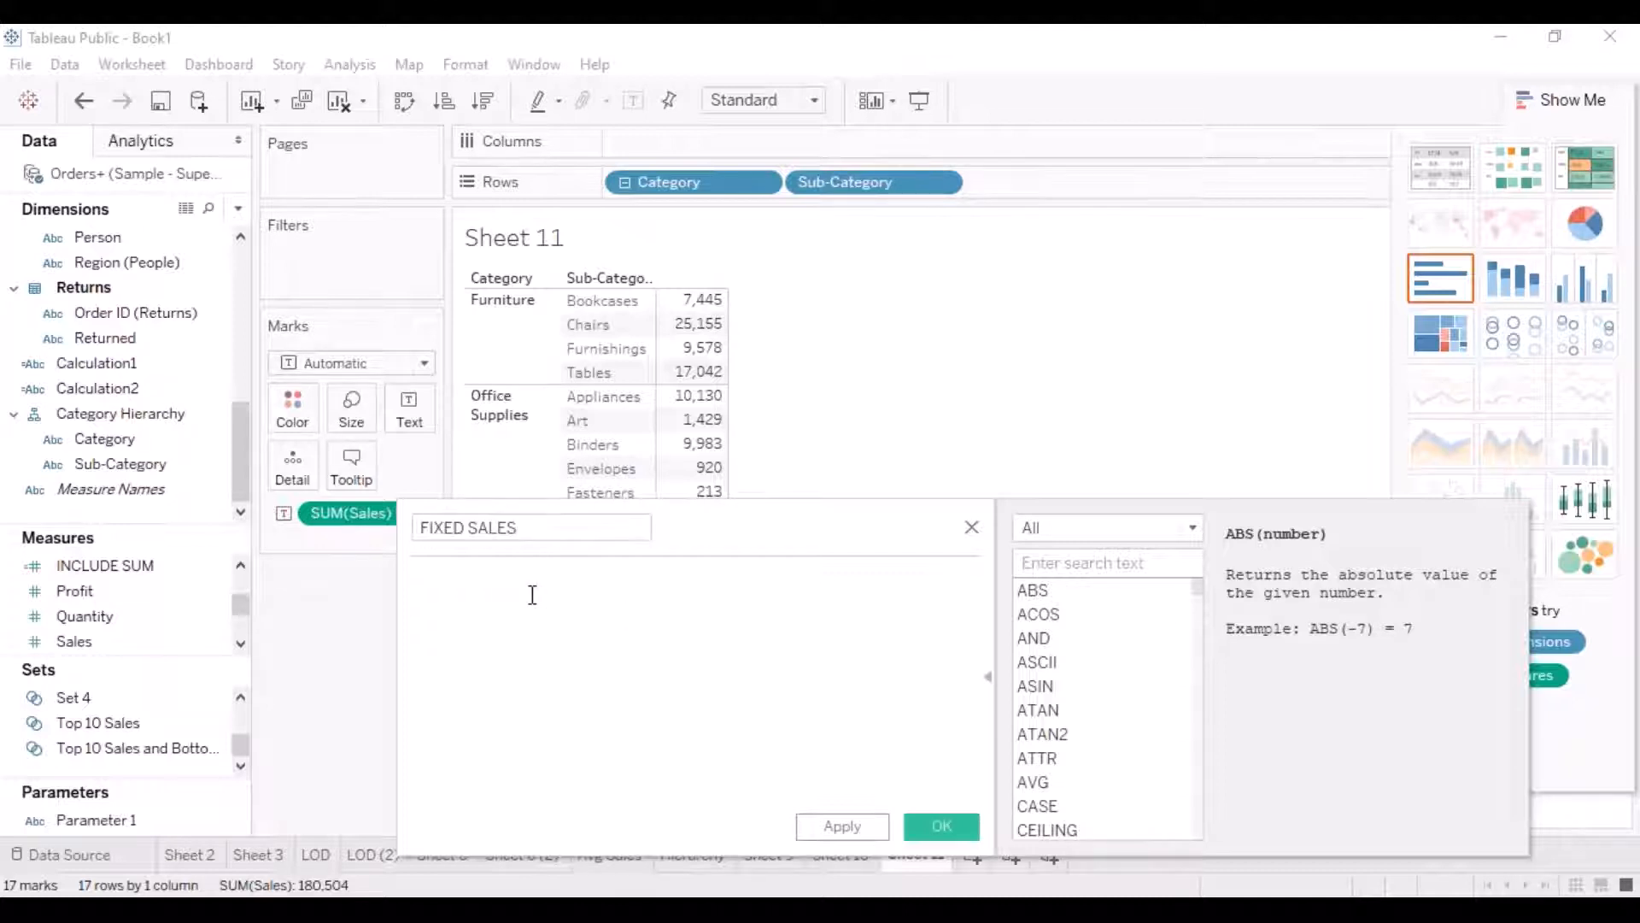
# Enter the formula { FIXED [Sub-Category] : SUM([Sales]) } for the calculated field.
pyautogui.write('{ FIX')
pyautogui.press('Return')
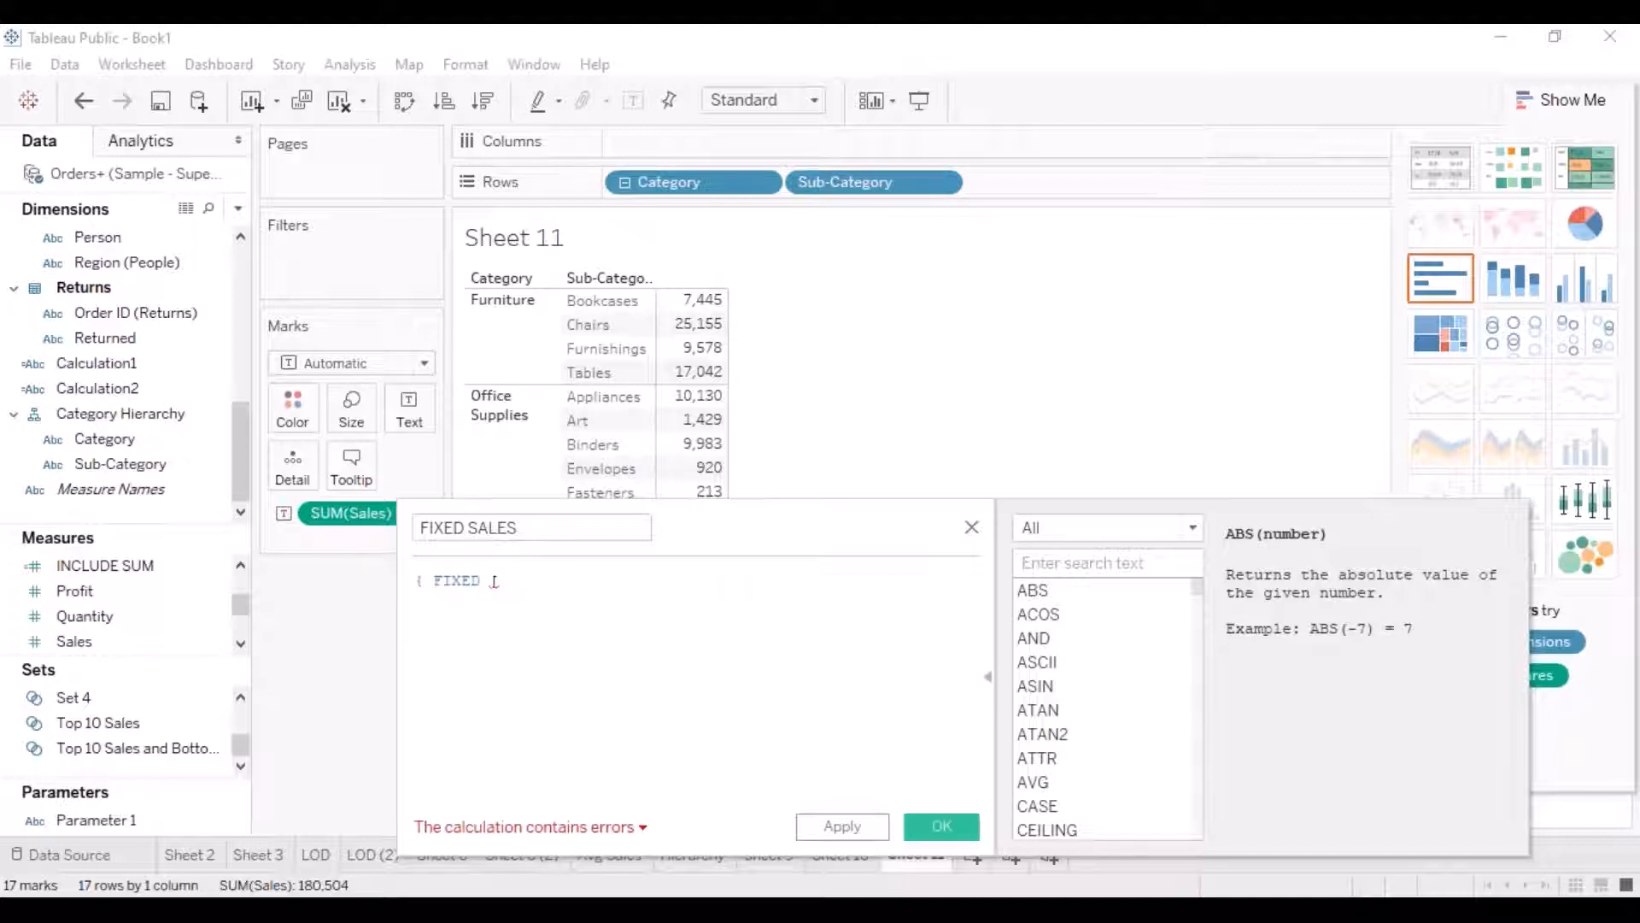
pyautogui.write('[sub')
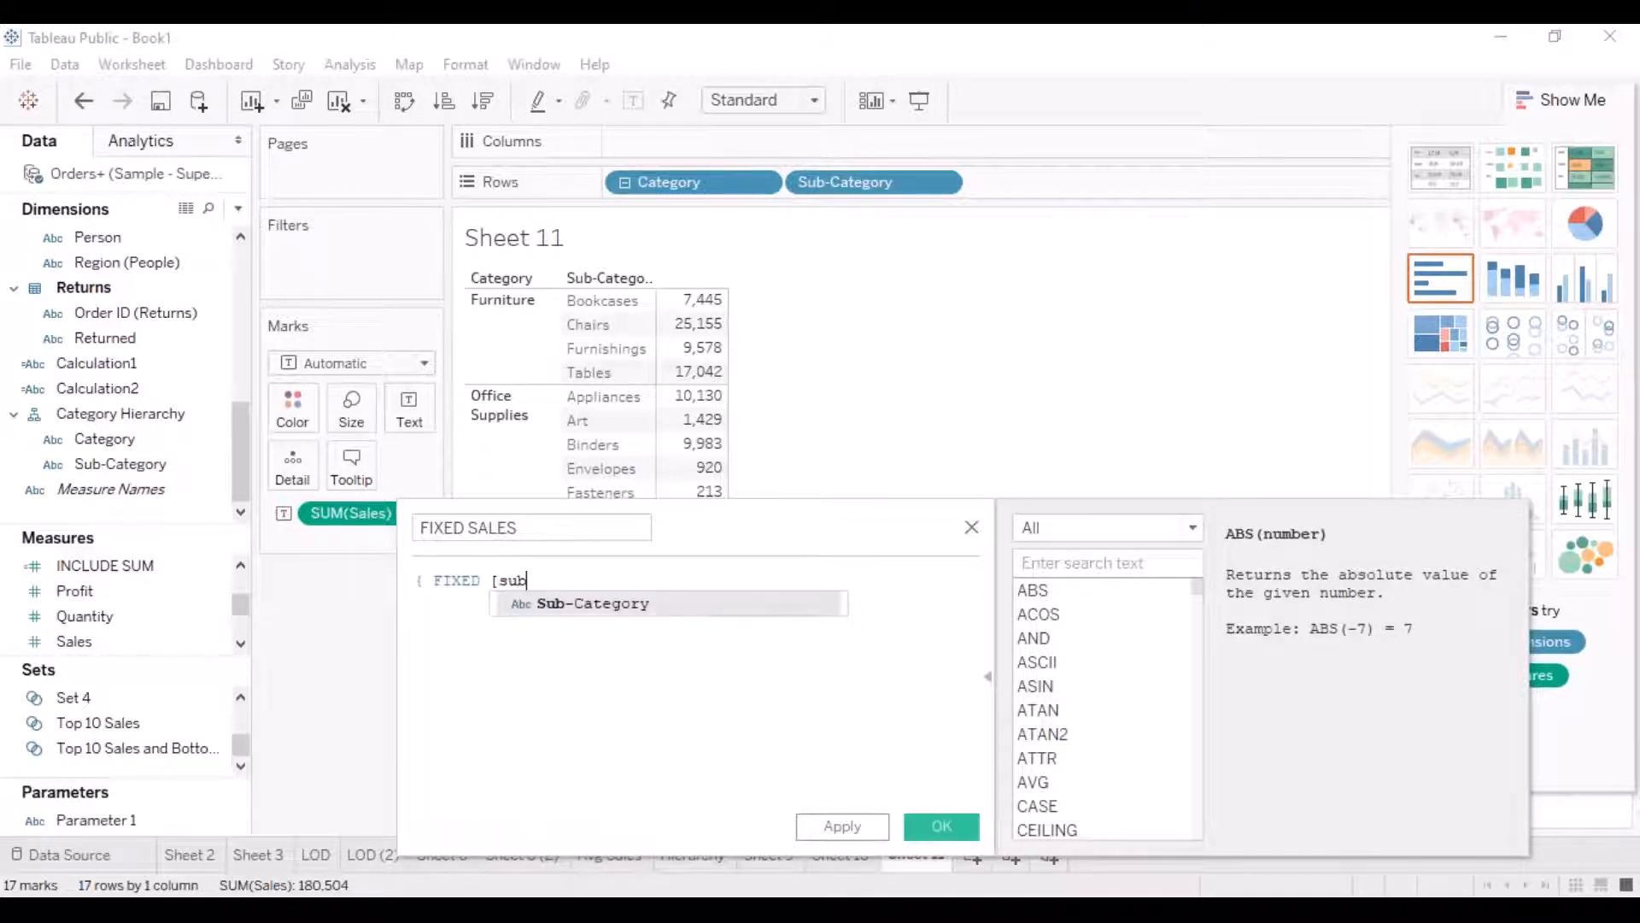
pyautogui.press('Return')
pyautogui.write(': ')
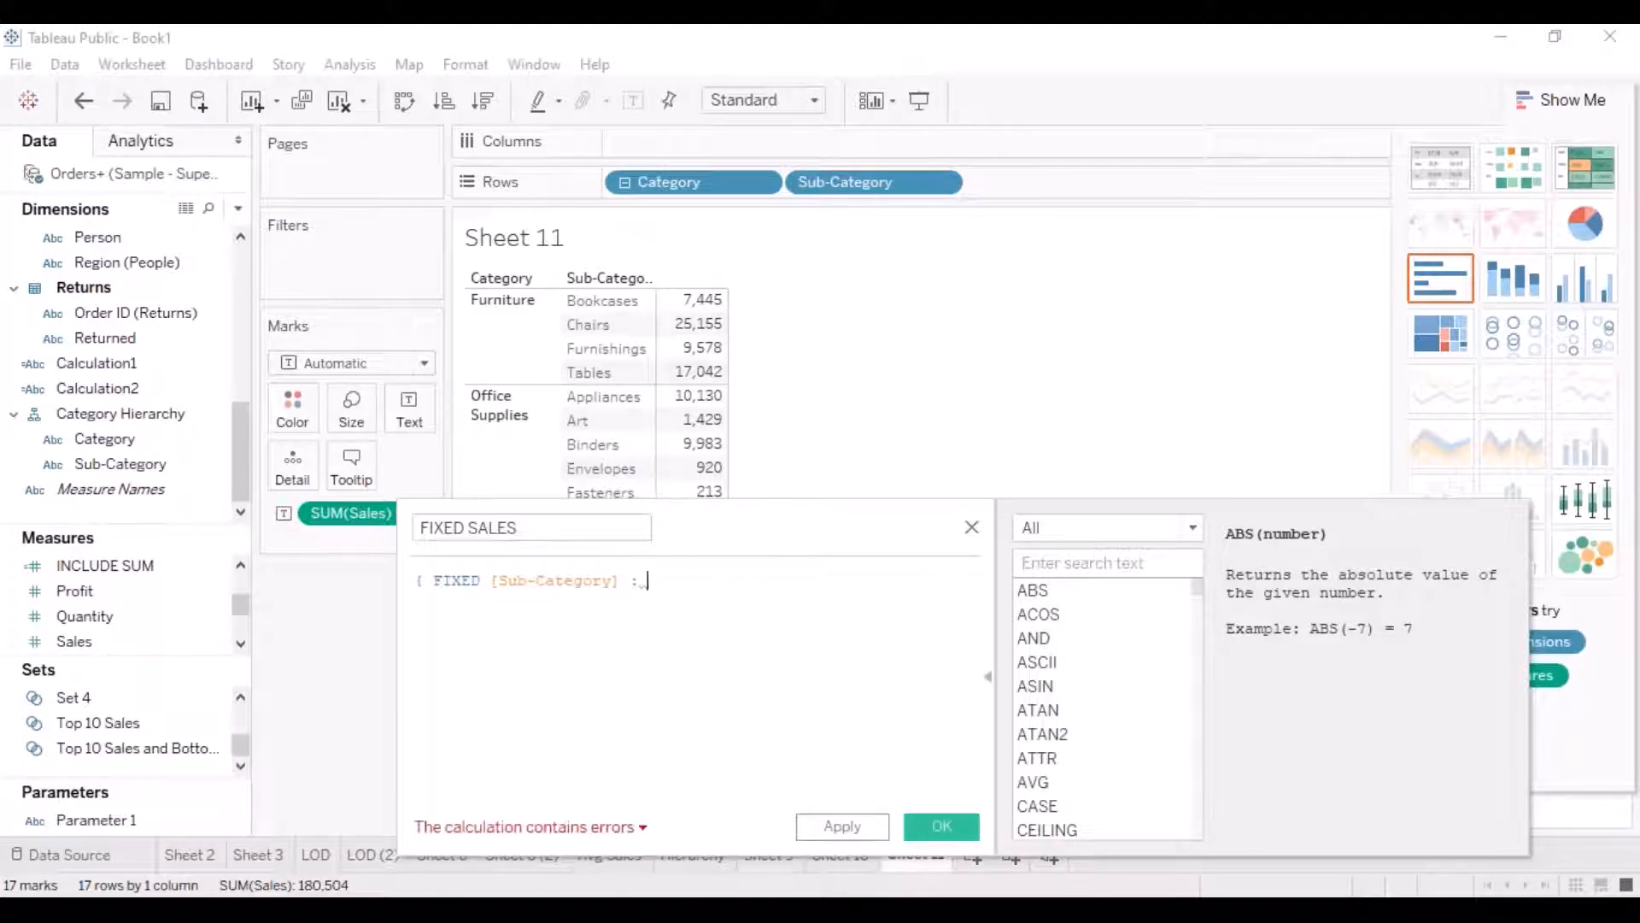
pyautogui.write('SUM')
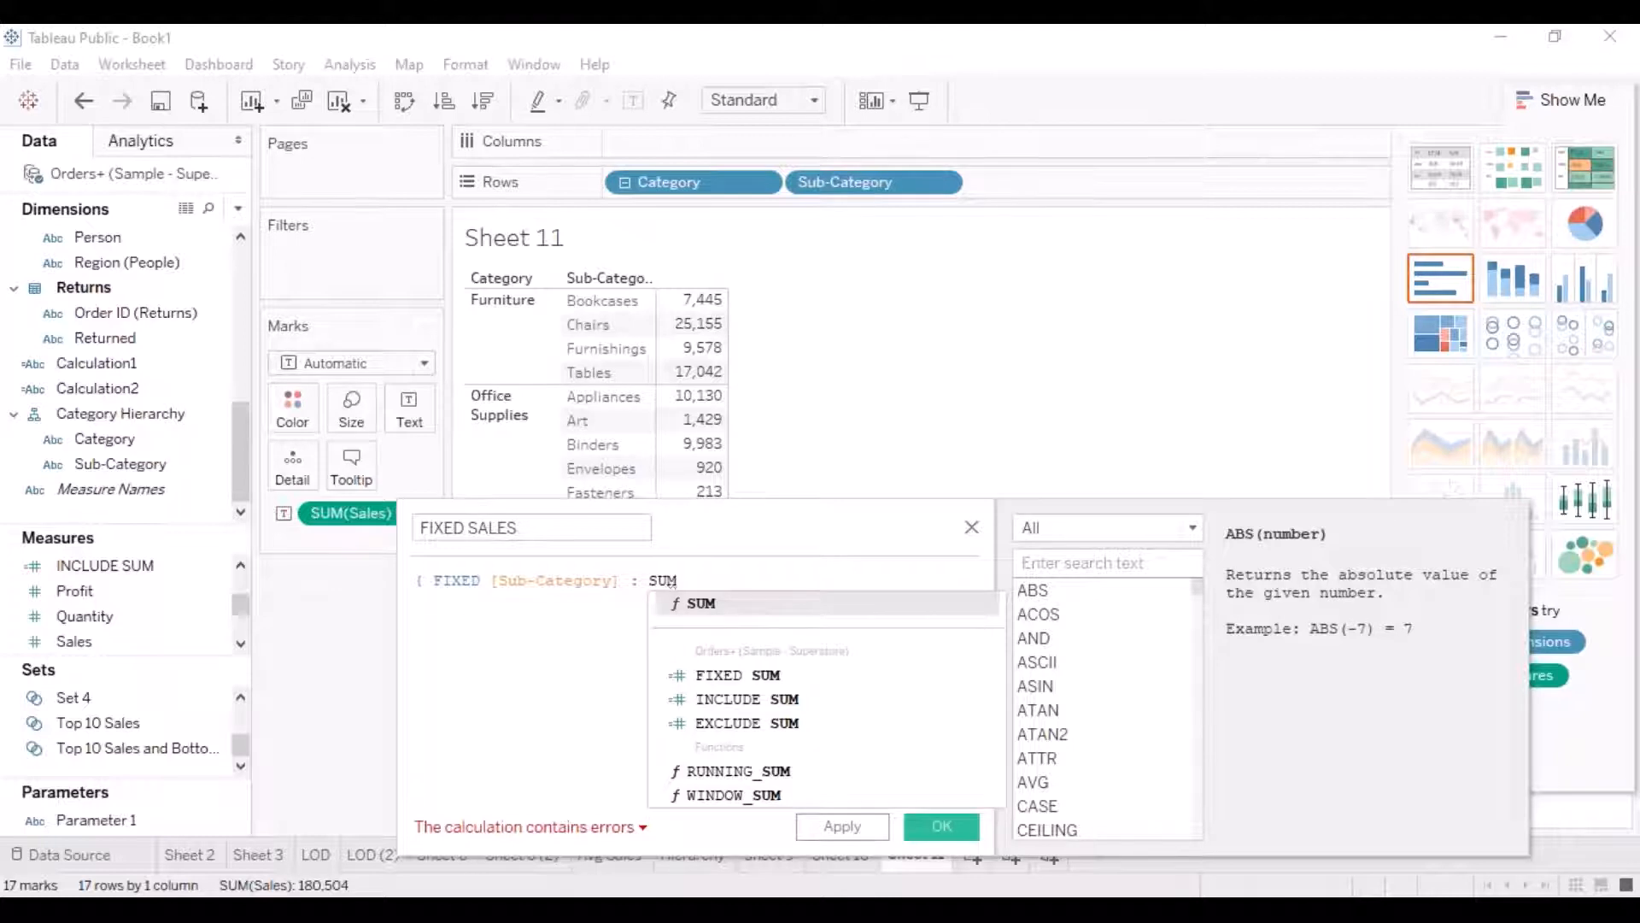
pyautogui.write('(Sale')
pyautogui.press('Return')
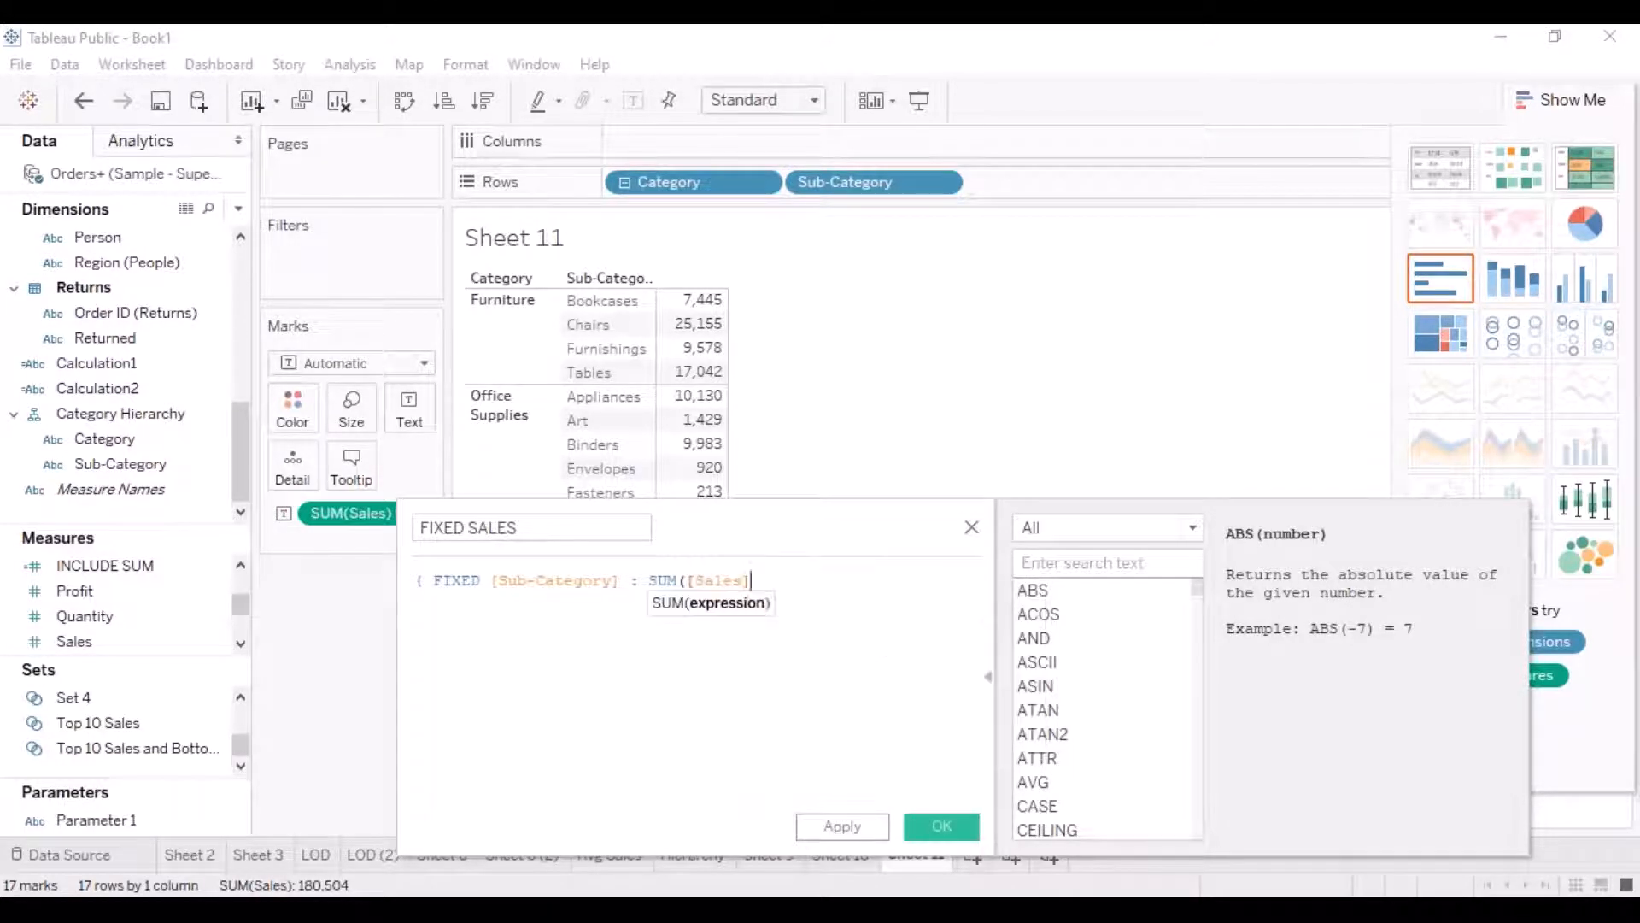
pyautogui.write(') }')
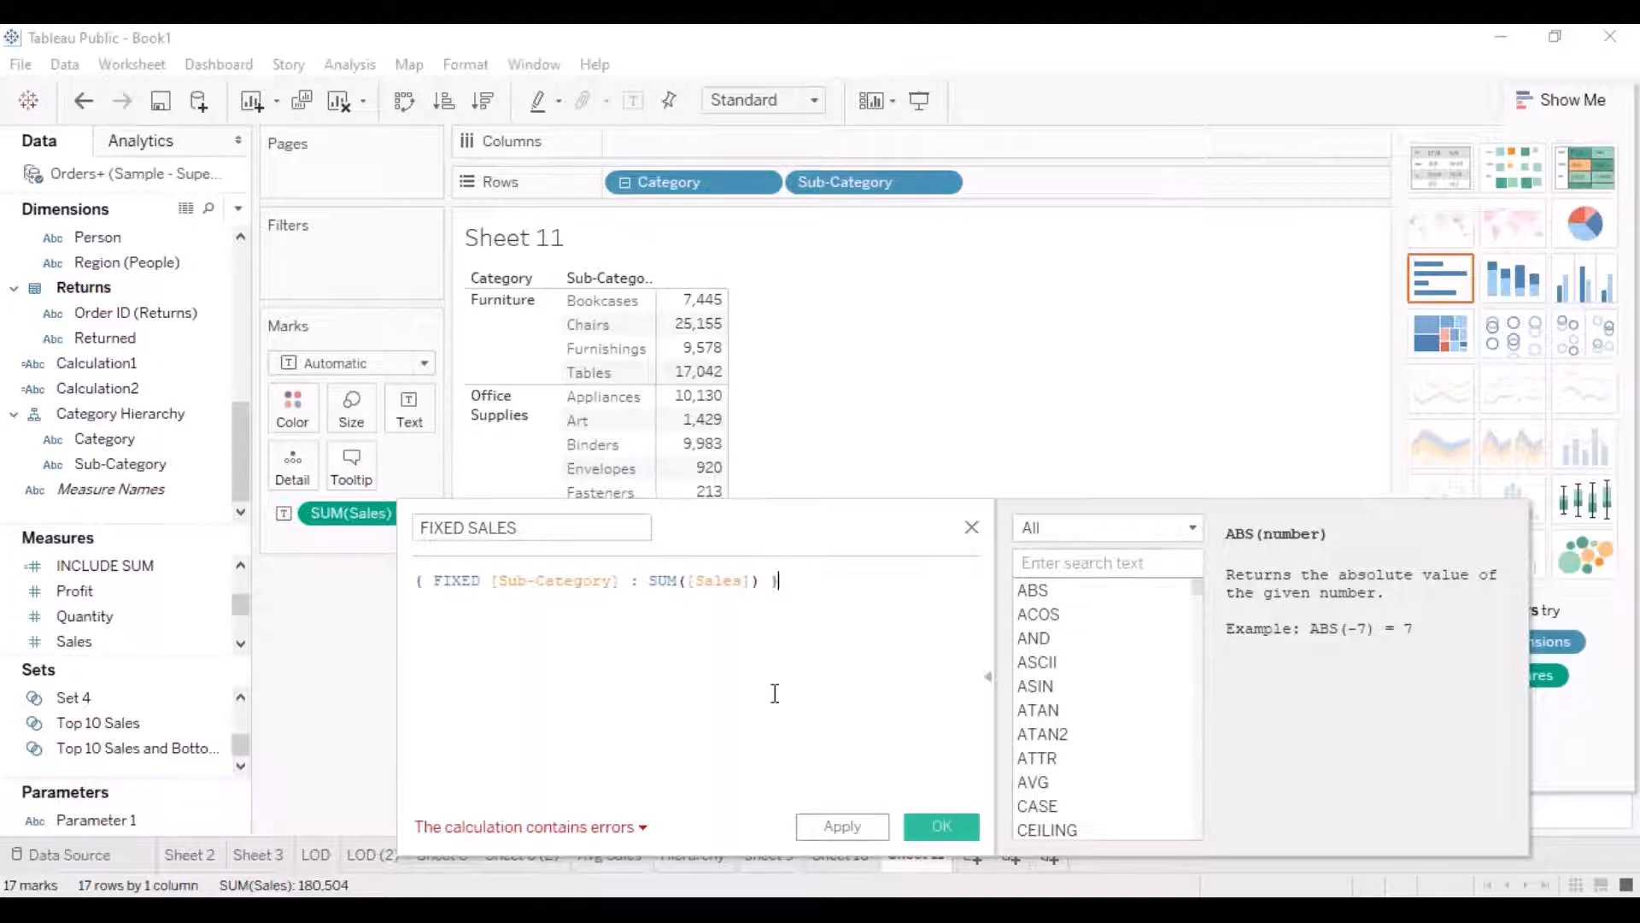
# Check the calculation's error details, rename the calculated field as FIXED SUBCATEGORY and save it.
pyautogui.click(651, 834)
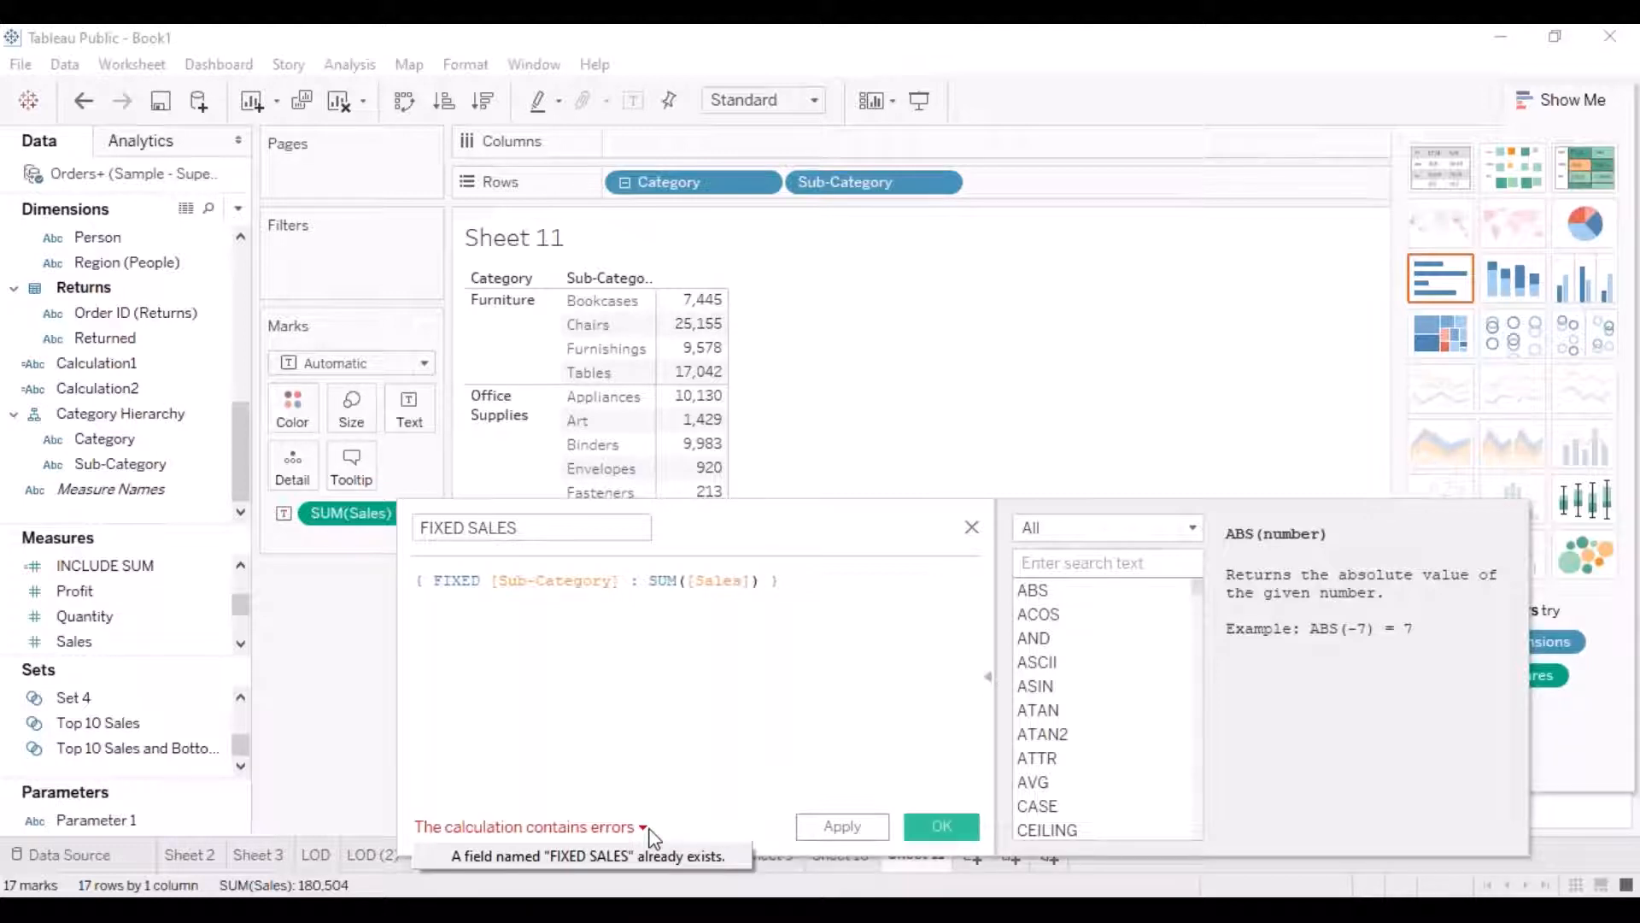
pyautogui.click(550, 529)
pyautogui.press('BackSpace')
pyautogui.press('BackSpace')
pyautogui.press('BackSpace')
pyautogui.press('BackSpace')
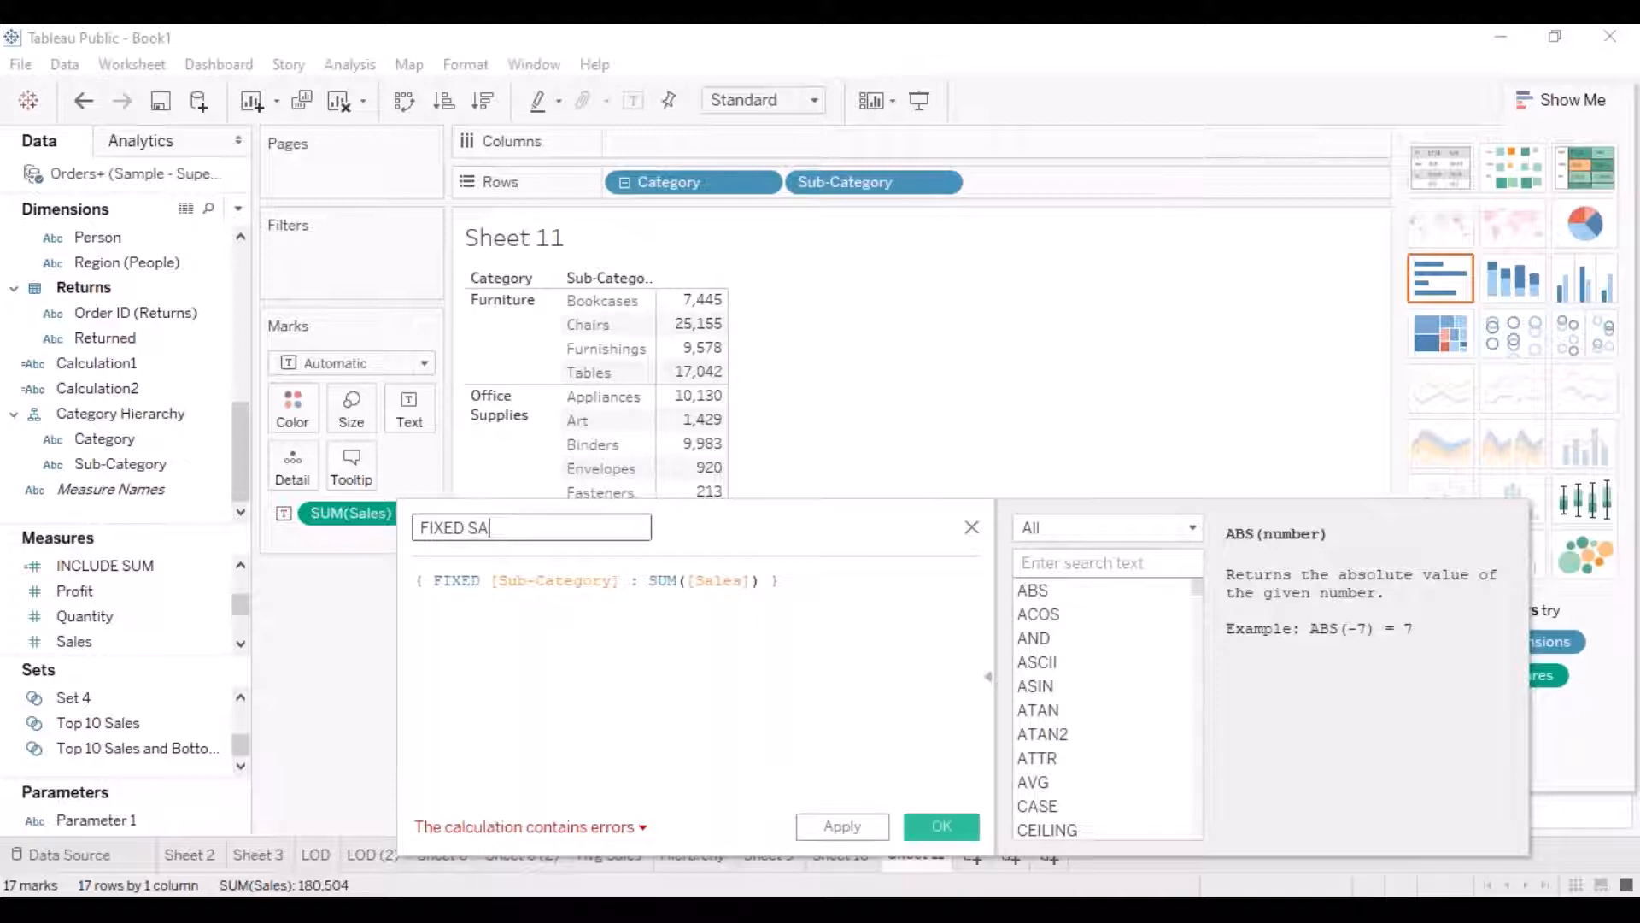
pyautogui.write('UB')
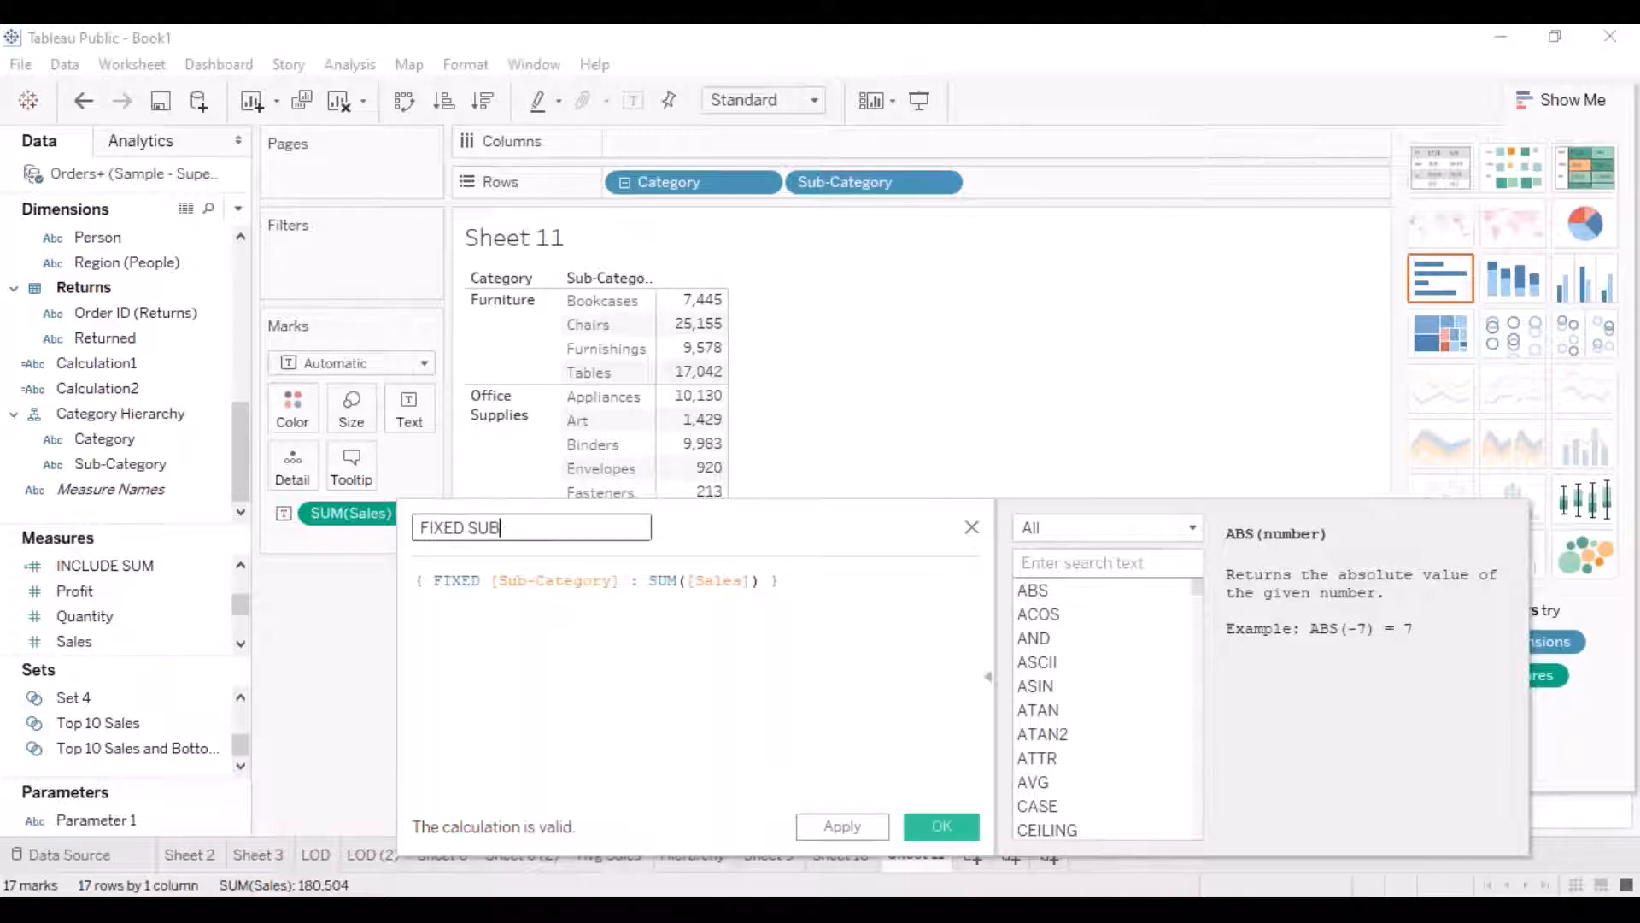
pyautogui.write('CATEGORY')
pyautogui.click(961, 826)
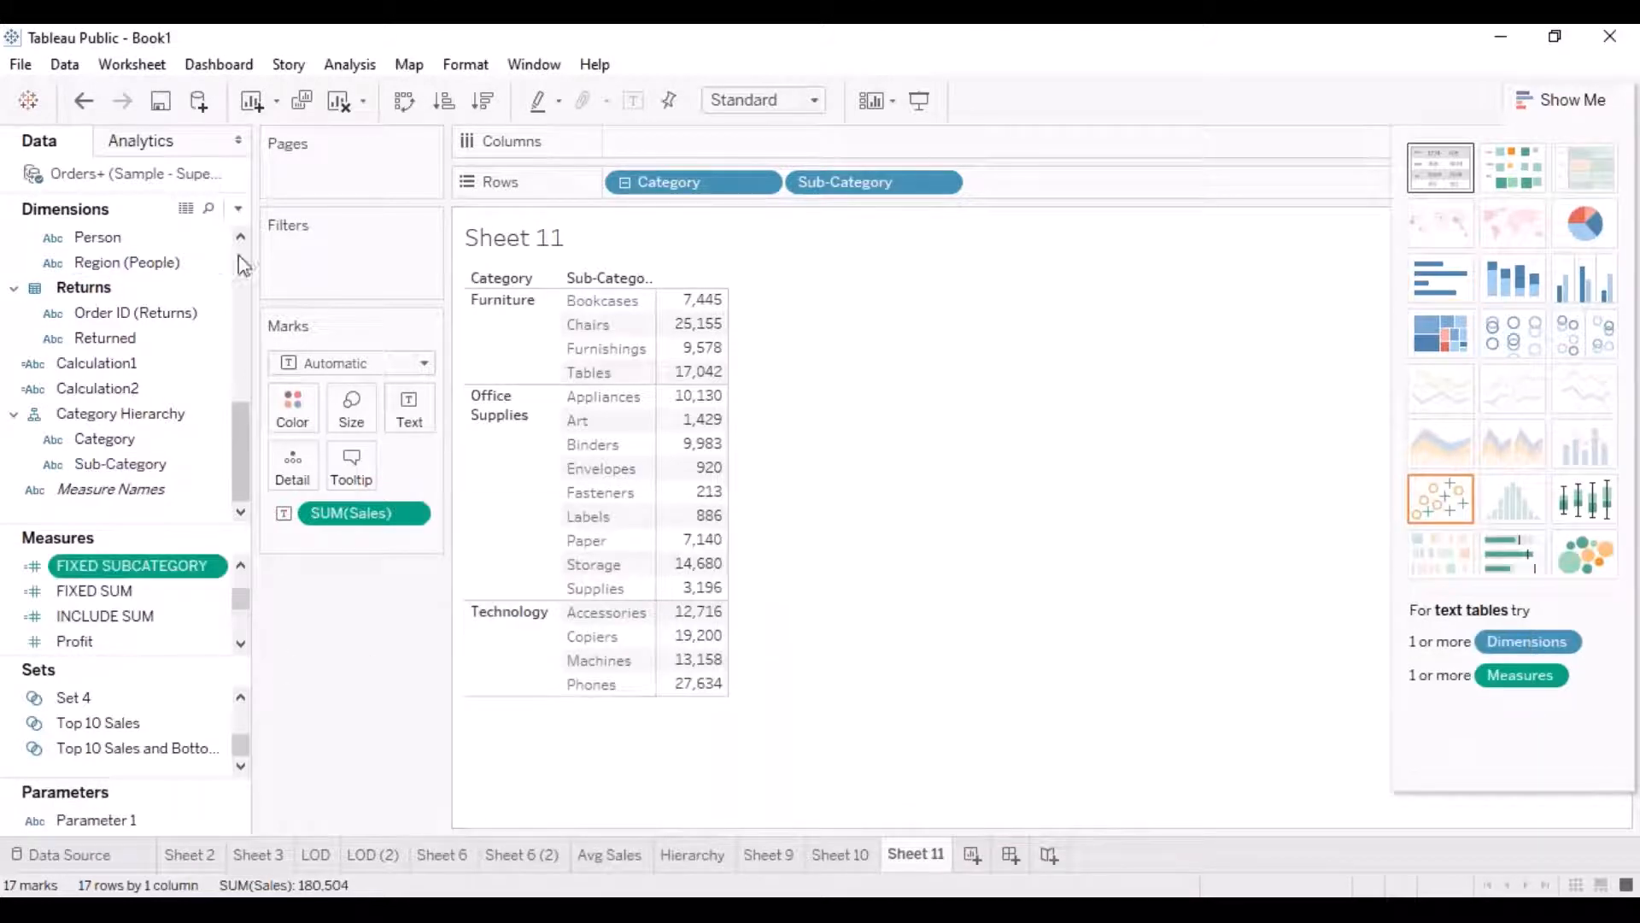
# Create another calculated field and name it INCLUDE SUBCATEGORY.
pyautogui.click(239, 210)
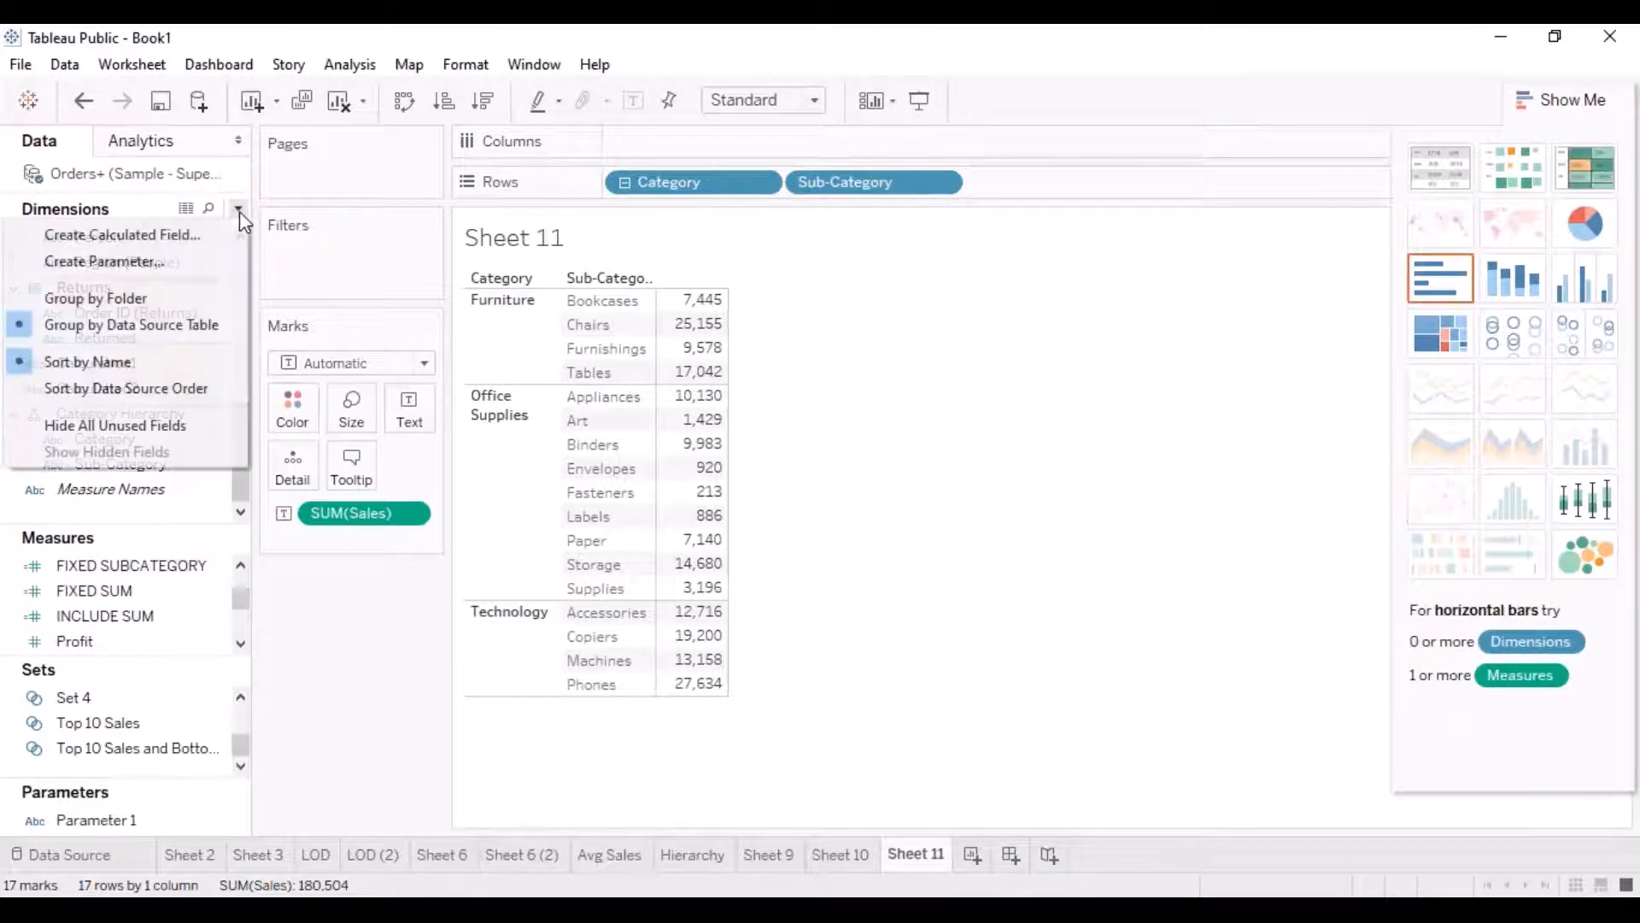
pyautogui.click(111, 234)
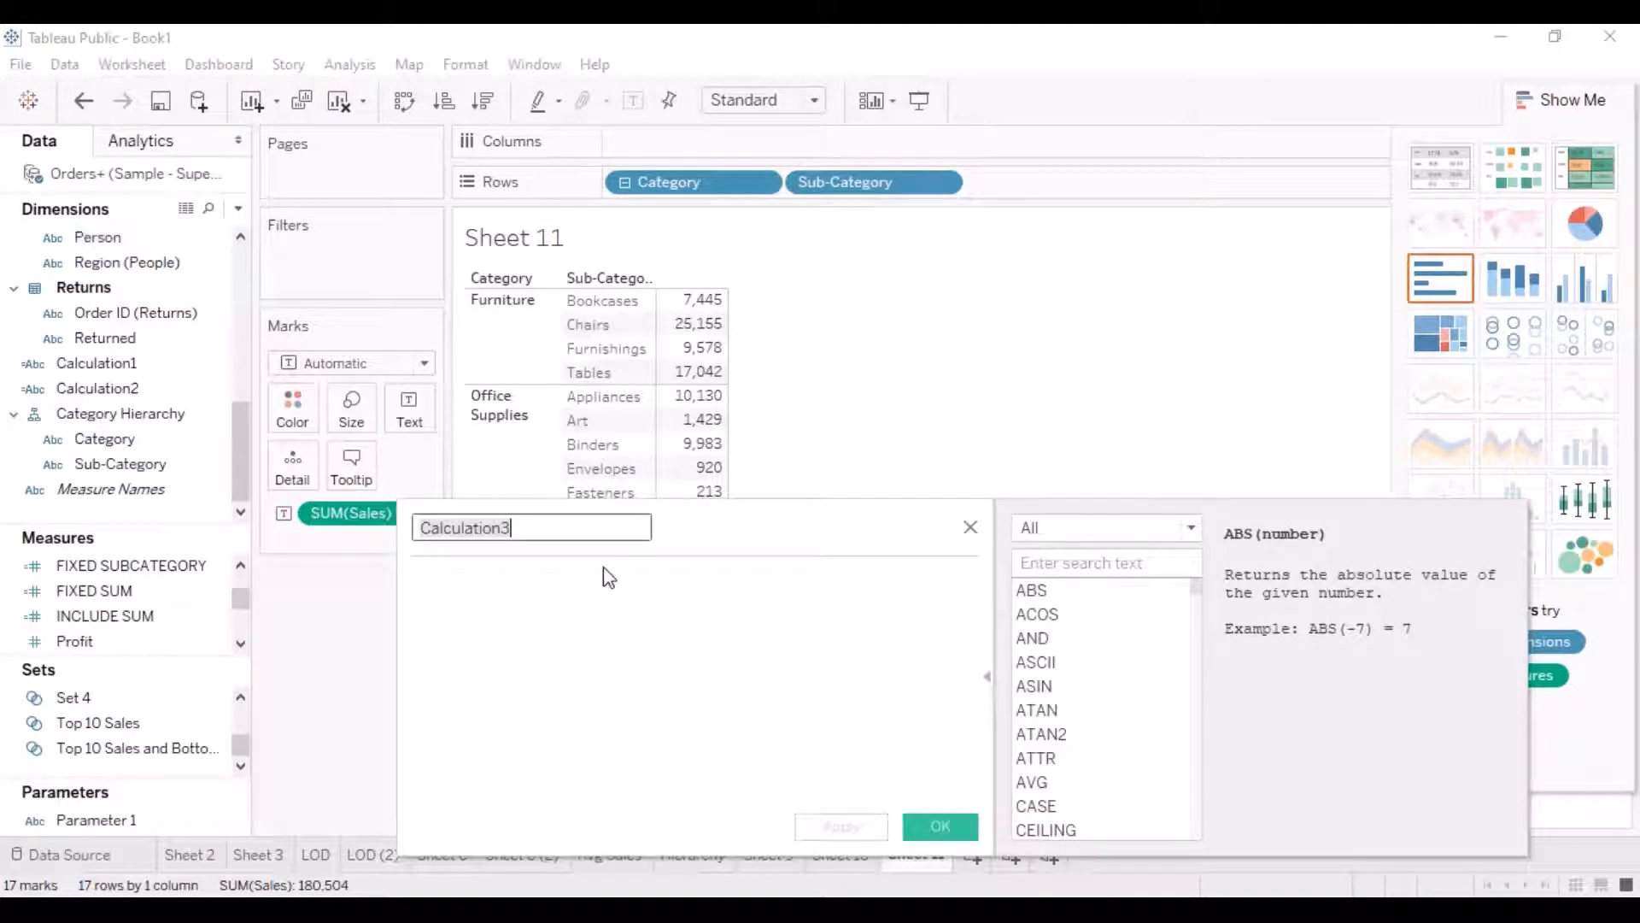
pyautogui.write('INCLU')
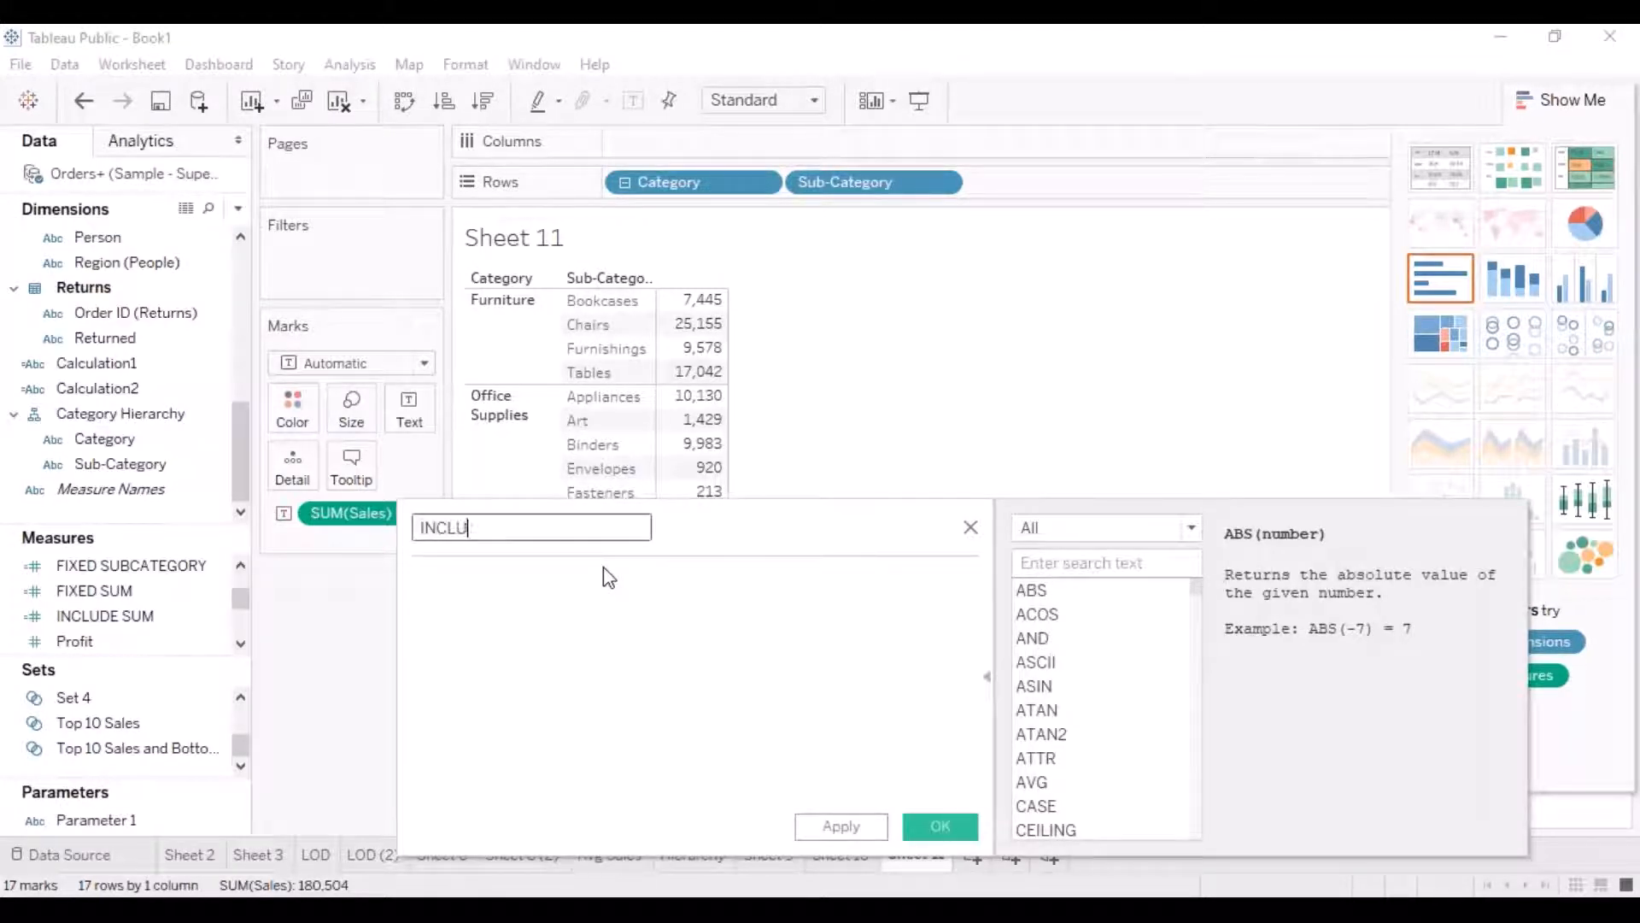
pyautogui.write('DE SUBCATEG')
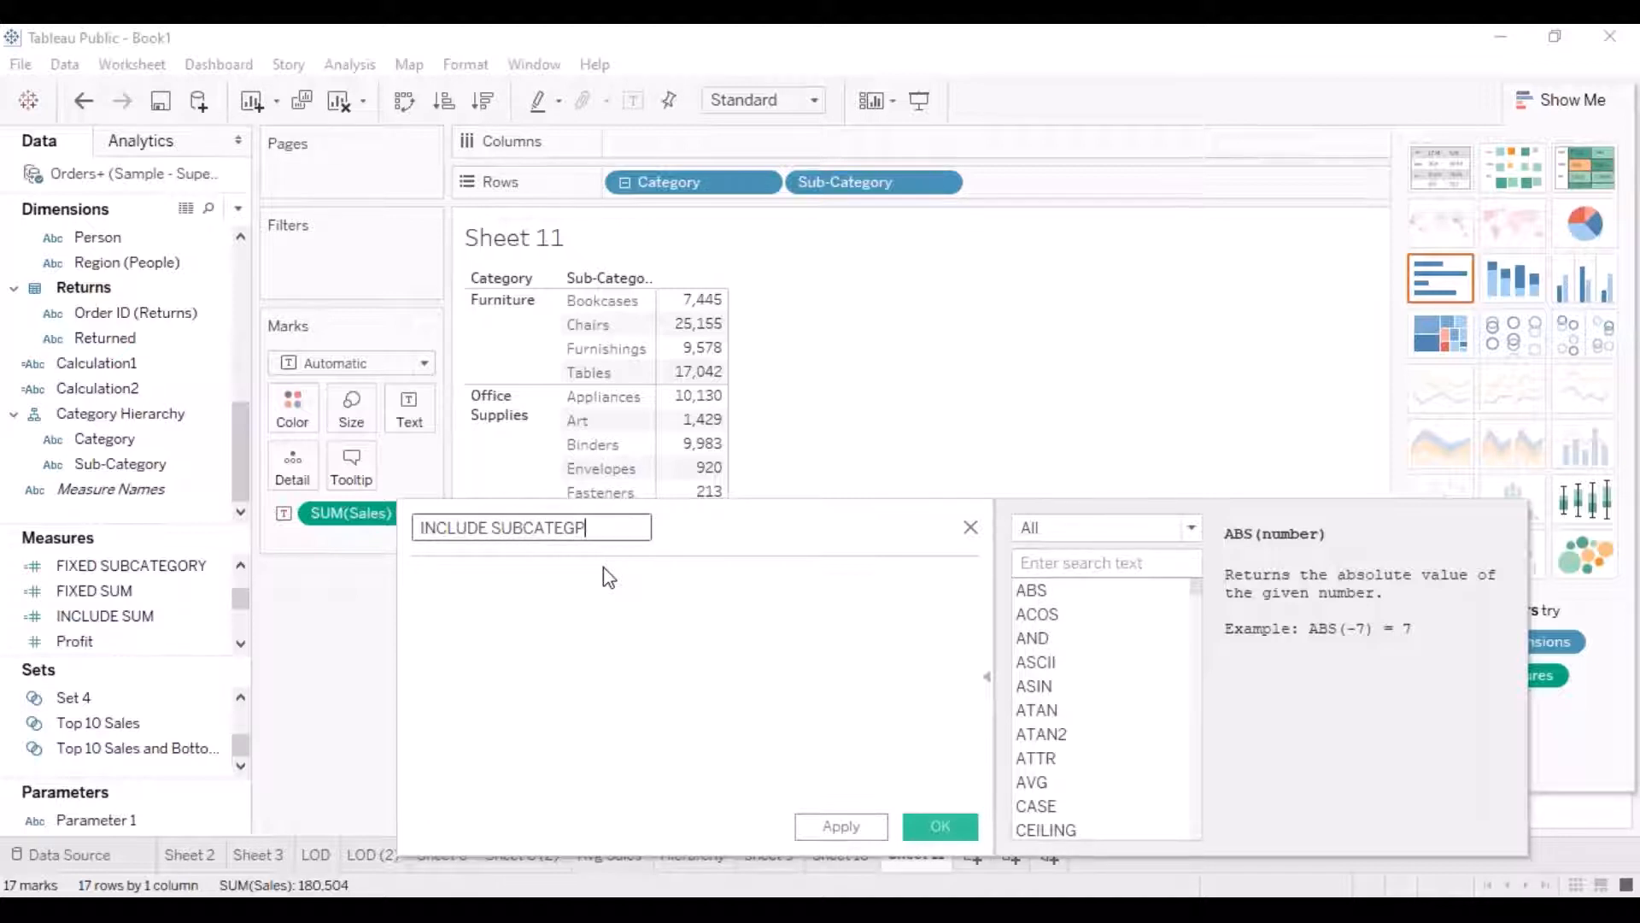
pyautogui.write('P')
pyautogui.press('BackSpace')
pyautogui.write('ORY')
pyautogui.click(522, 598)
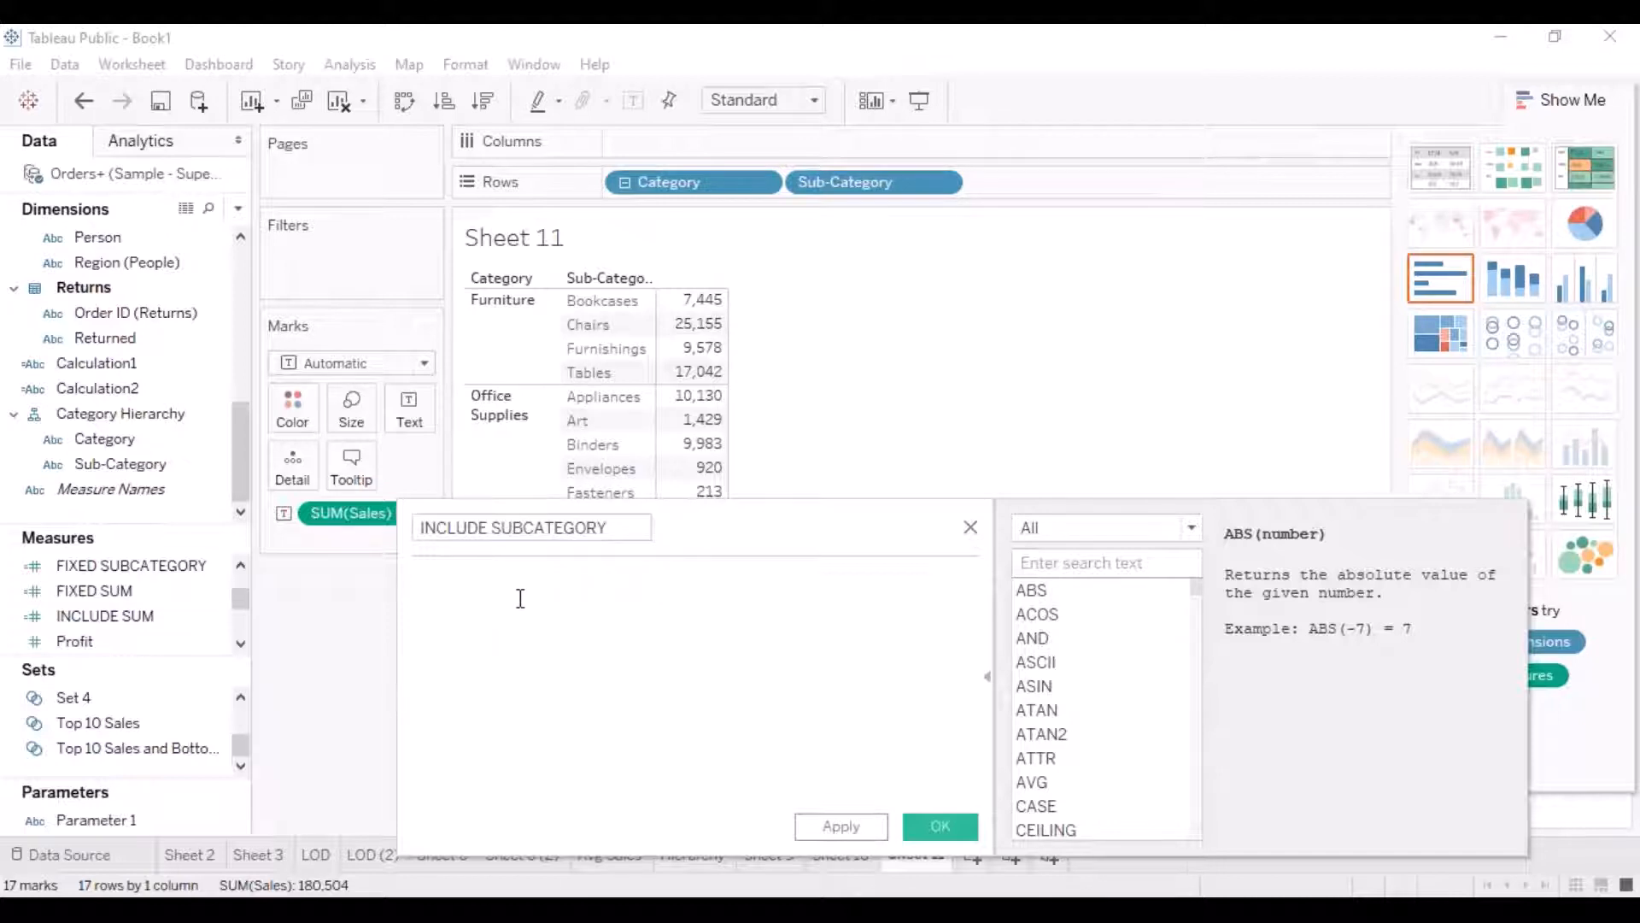
# Enter the formula { INCLUDE [Sub-Category] : SUM([Sales]) } for the new calculated field.
pyautogui.write('{ INCL')
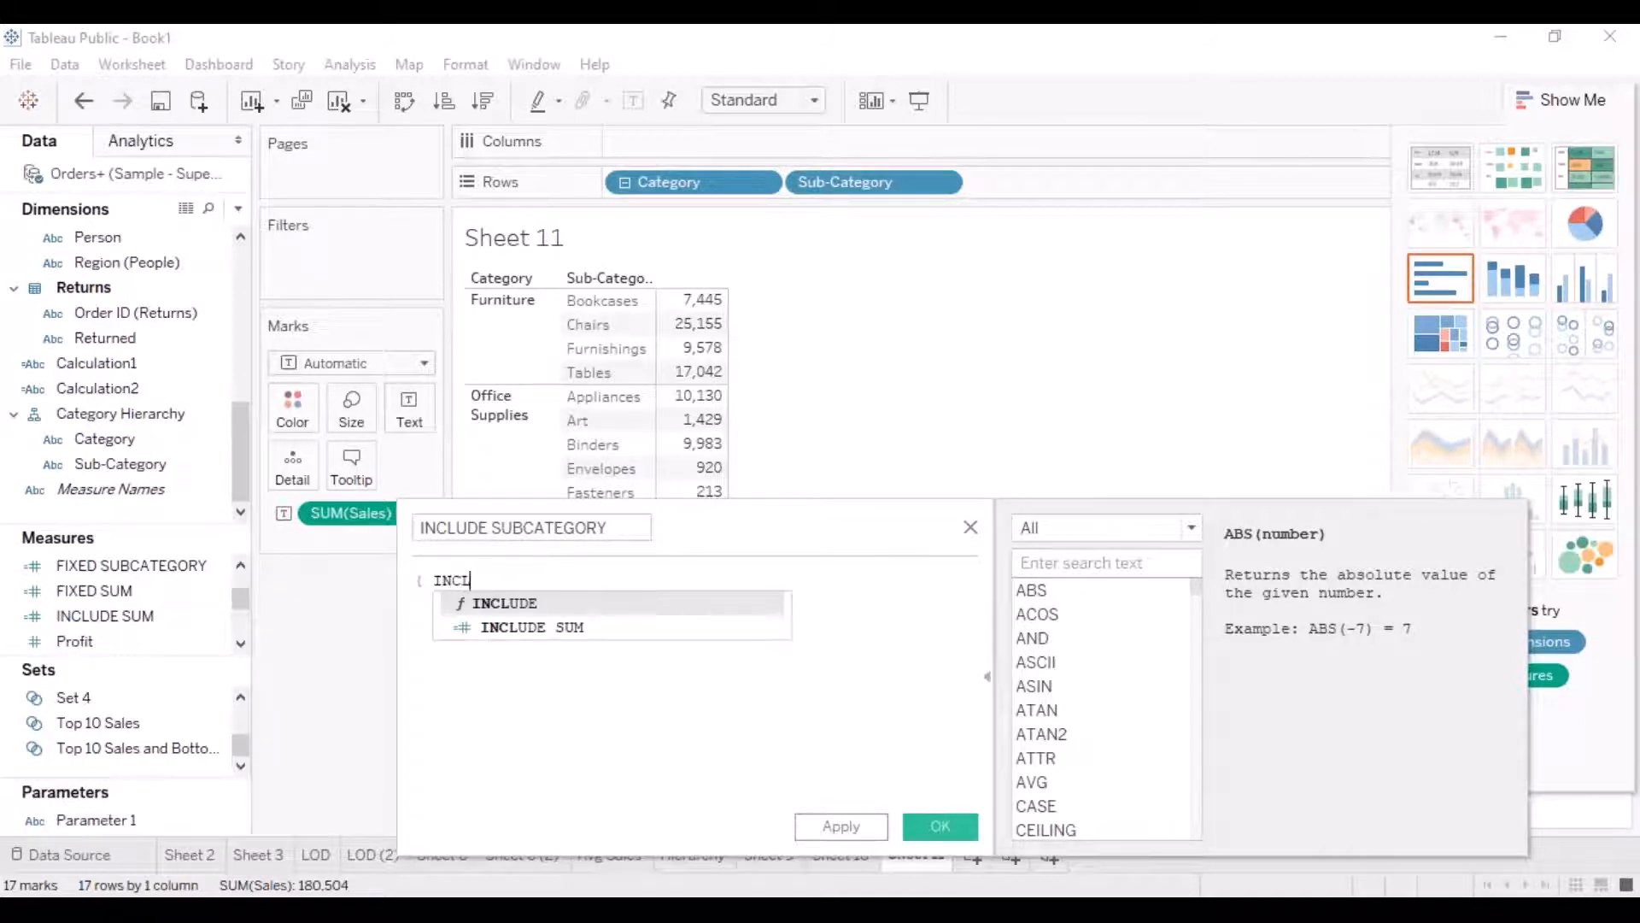
pyautogui.write('UDE [')
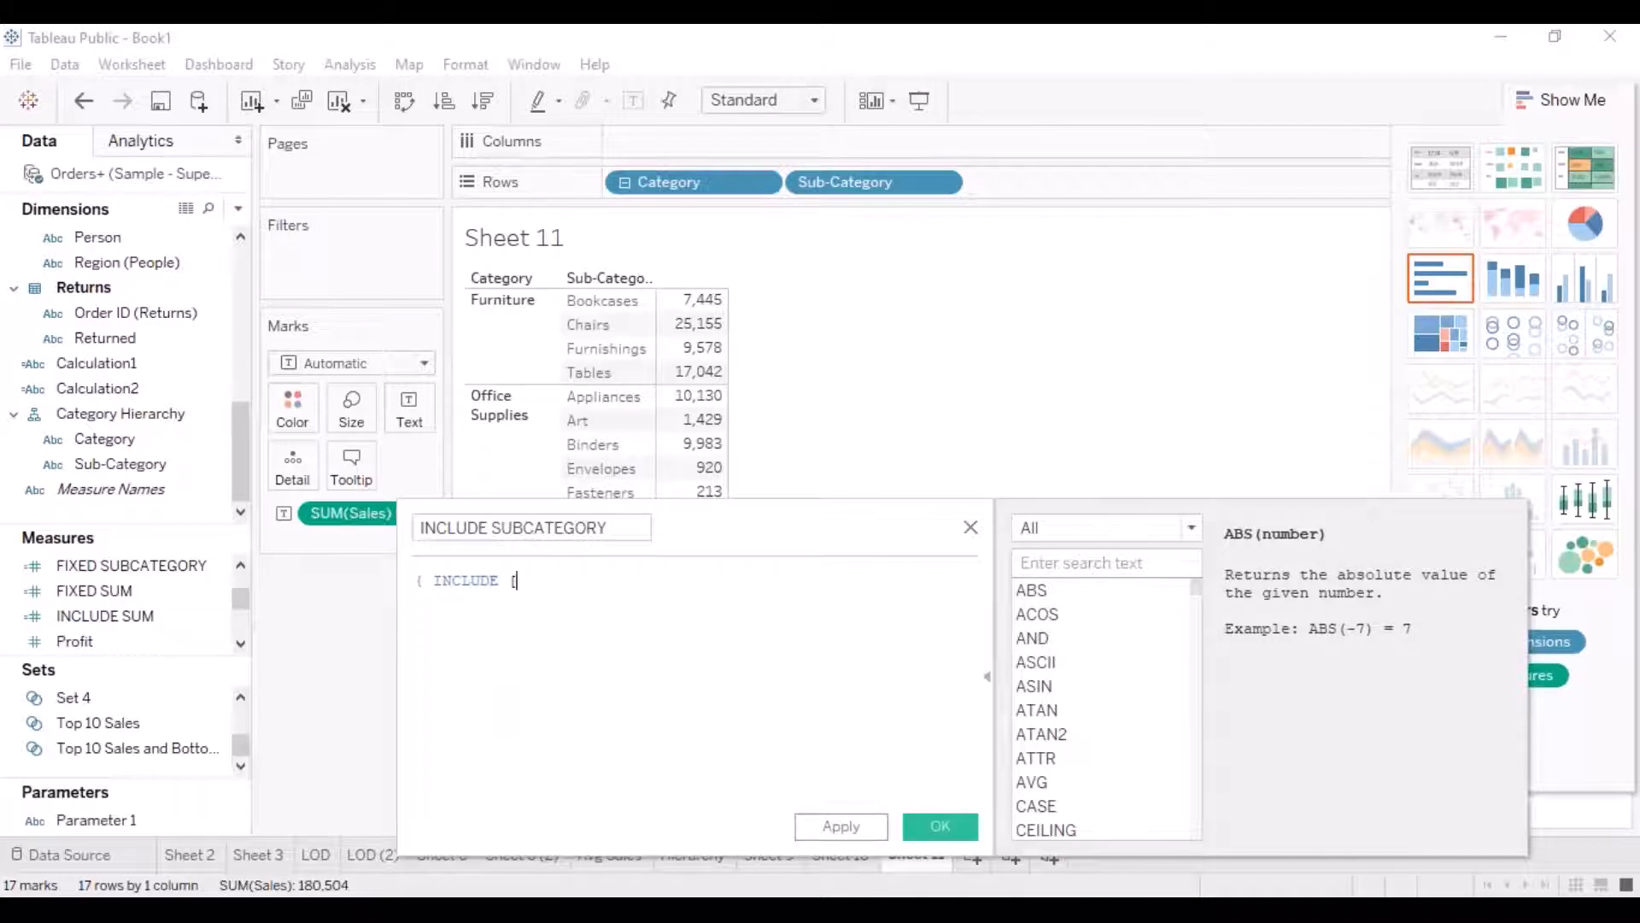
pyautogui.write('Sub')
pyautogui.press('Return')
pyautogui.write(': SUM([Sa')
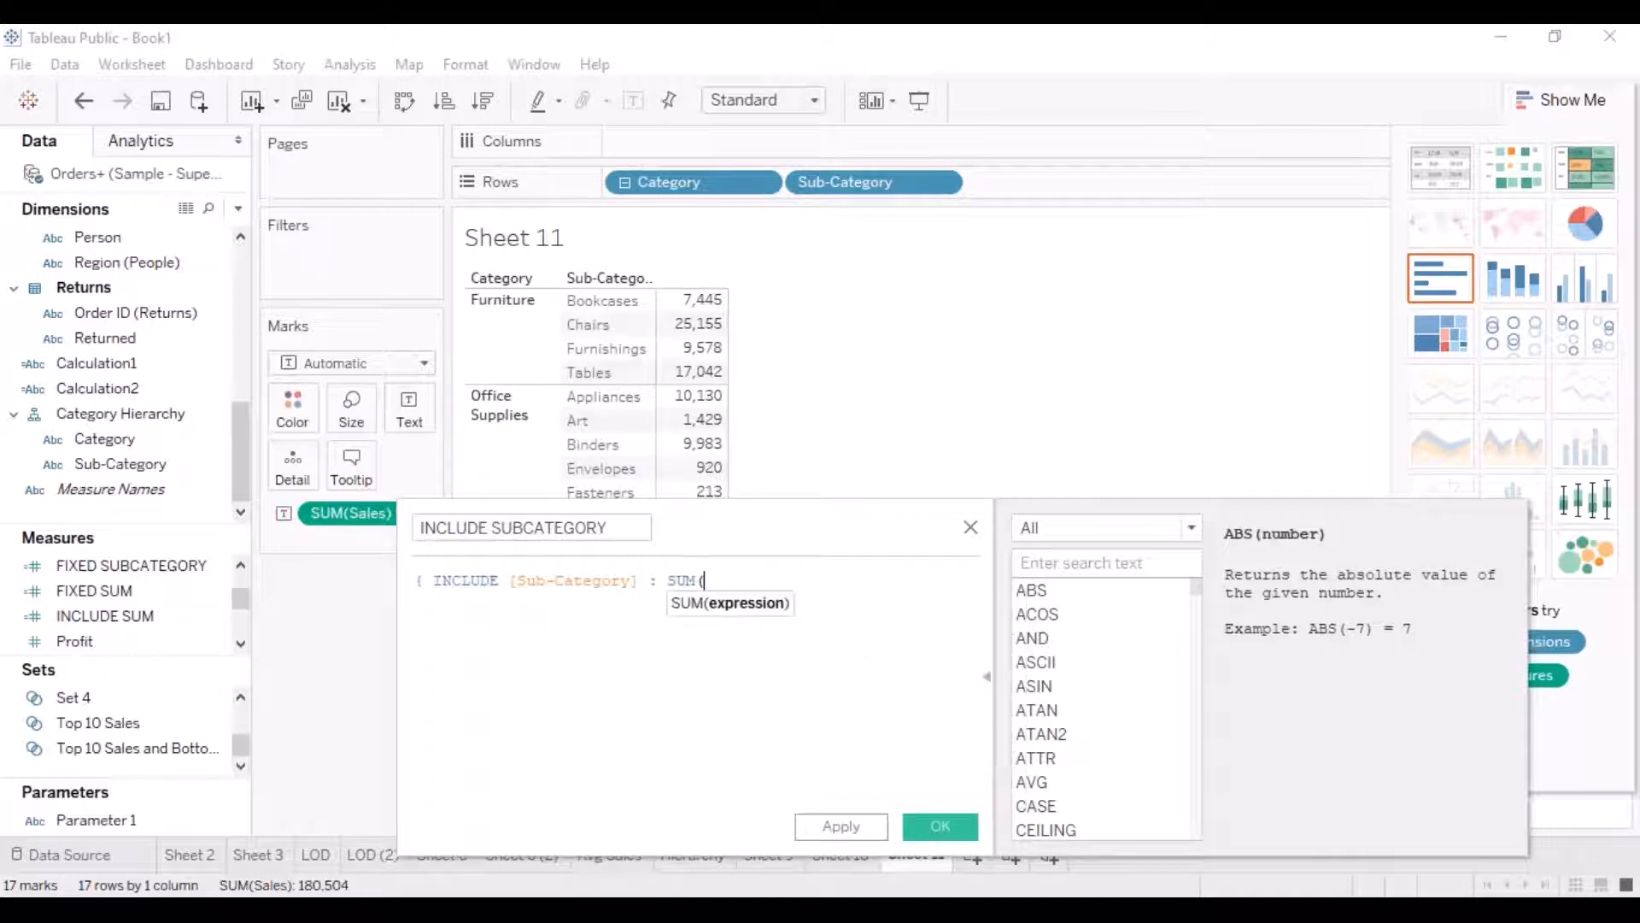
pyautogui.press('Return')
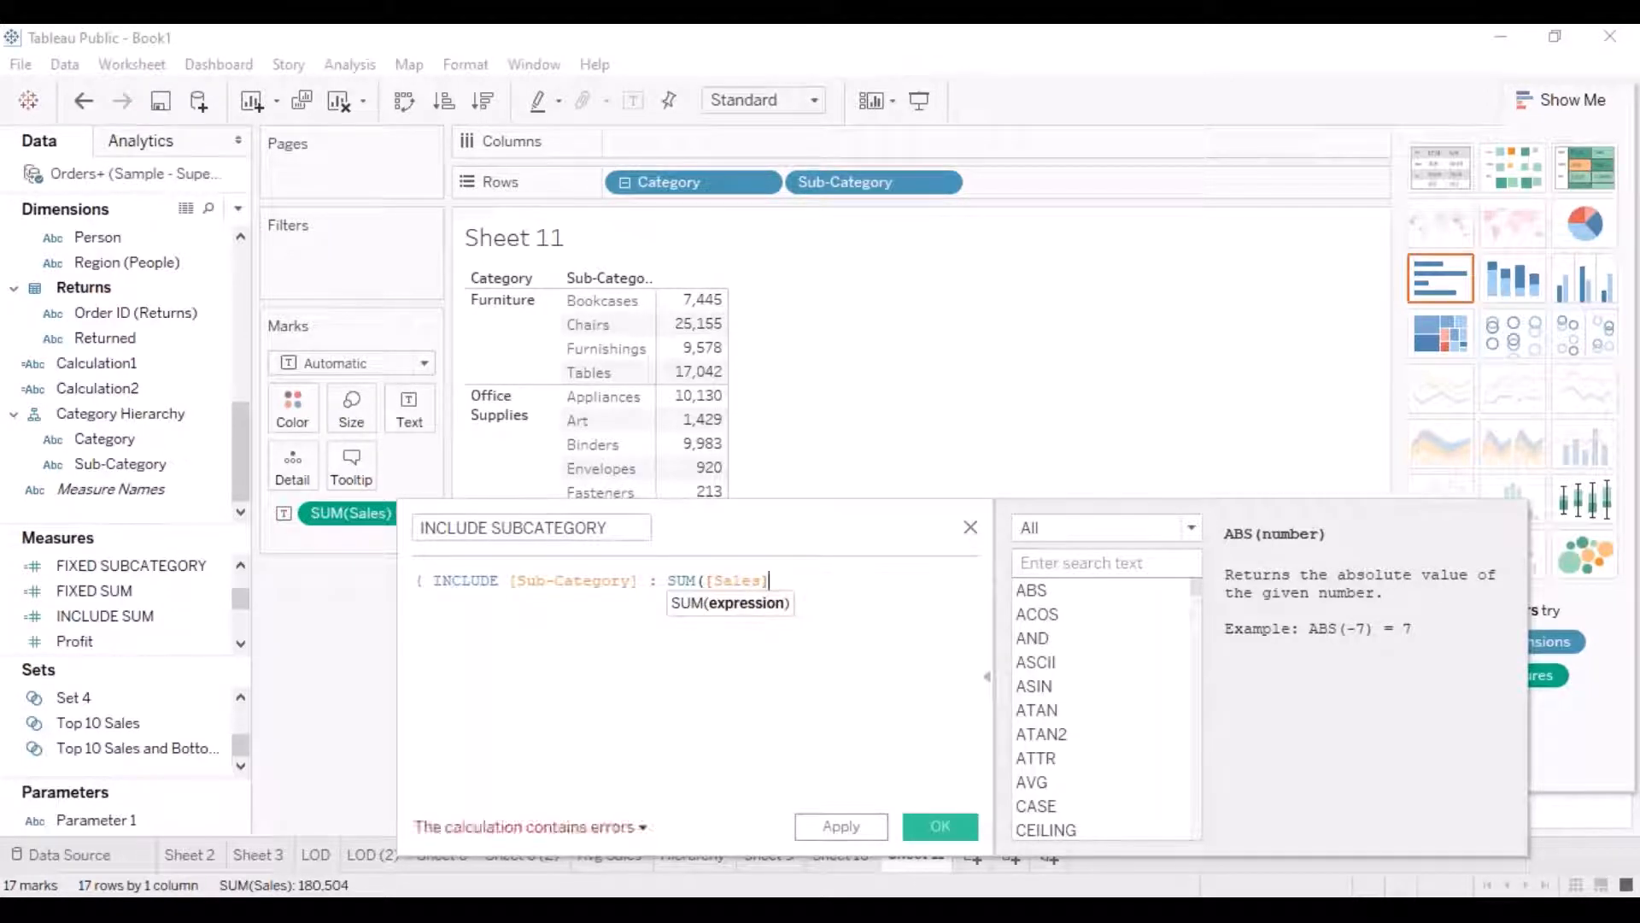
pyautogui.write(')')
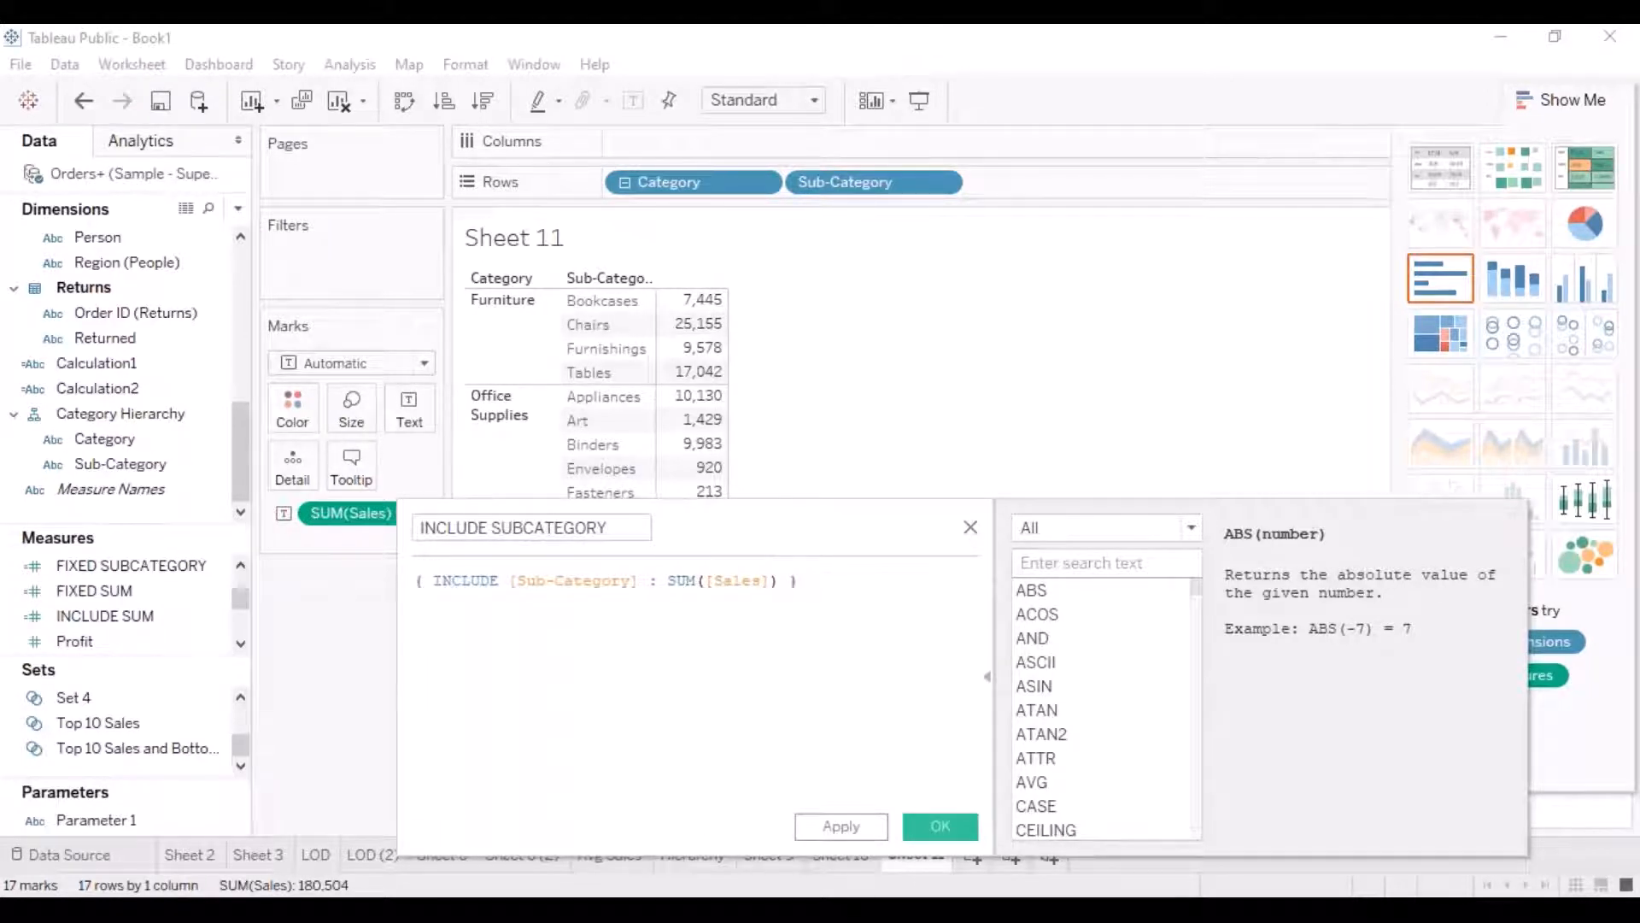
# Save the INCLUDE SUBCATEGORY field and create another calculated field named EXCLUDE SUBCATEGORY.
pyautogui.click(967, 835)
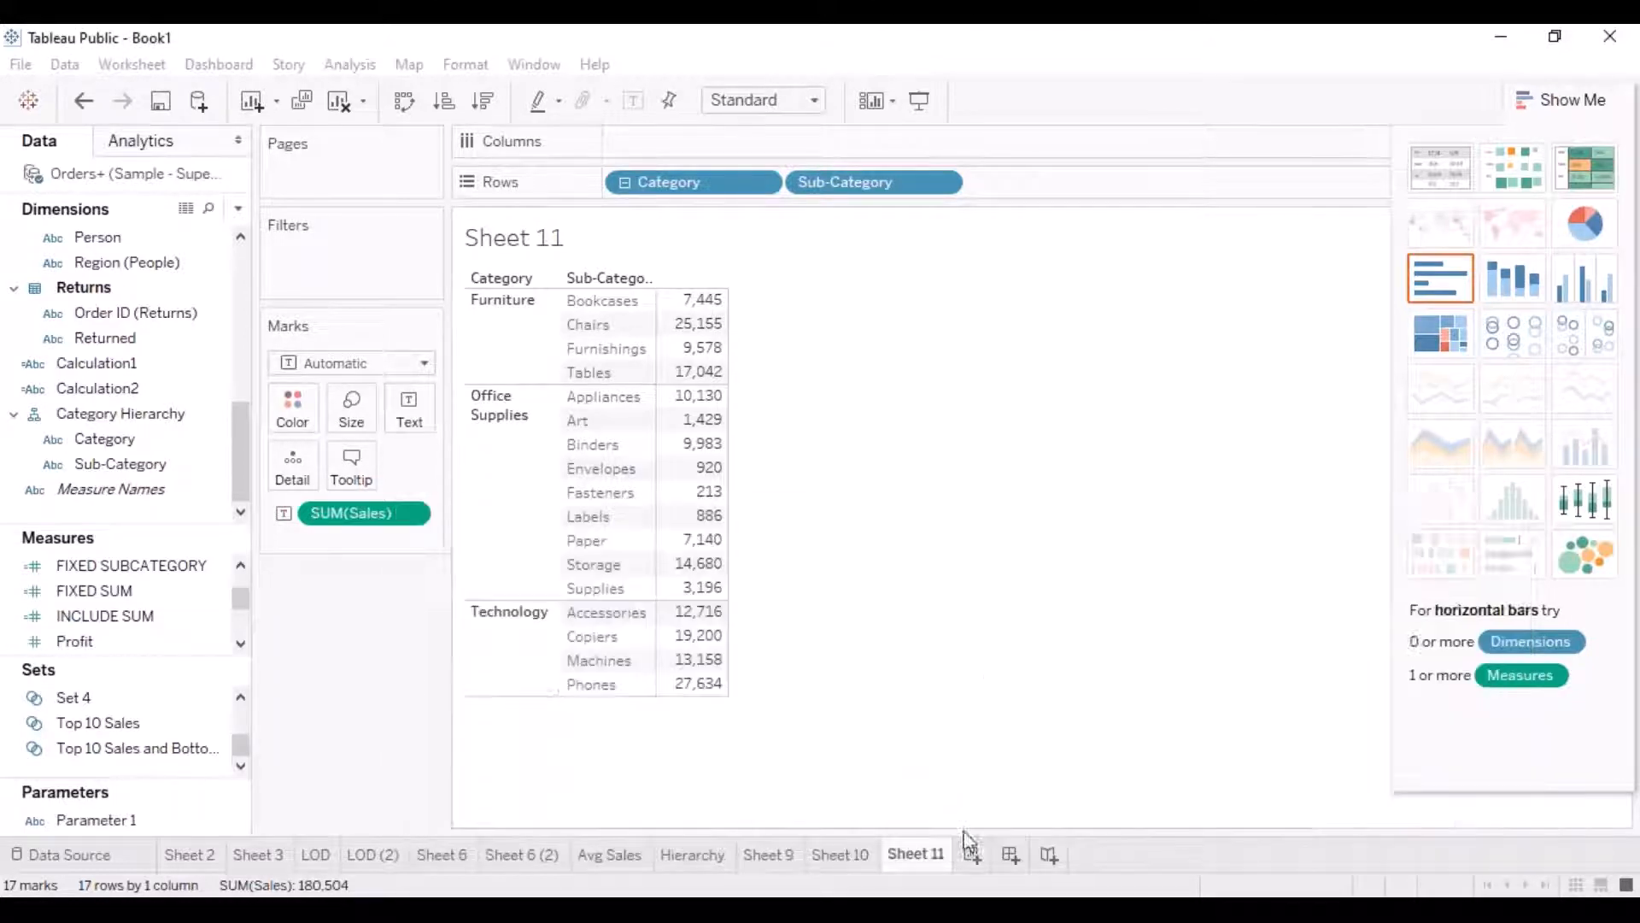
pyautogui.click(238, 209)
pyautogui.click(166, 232)
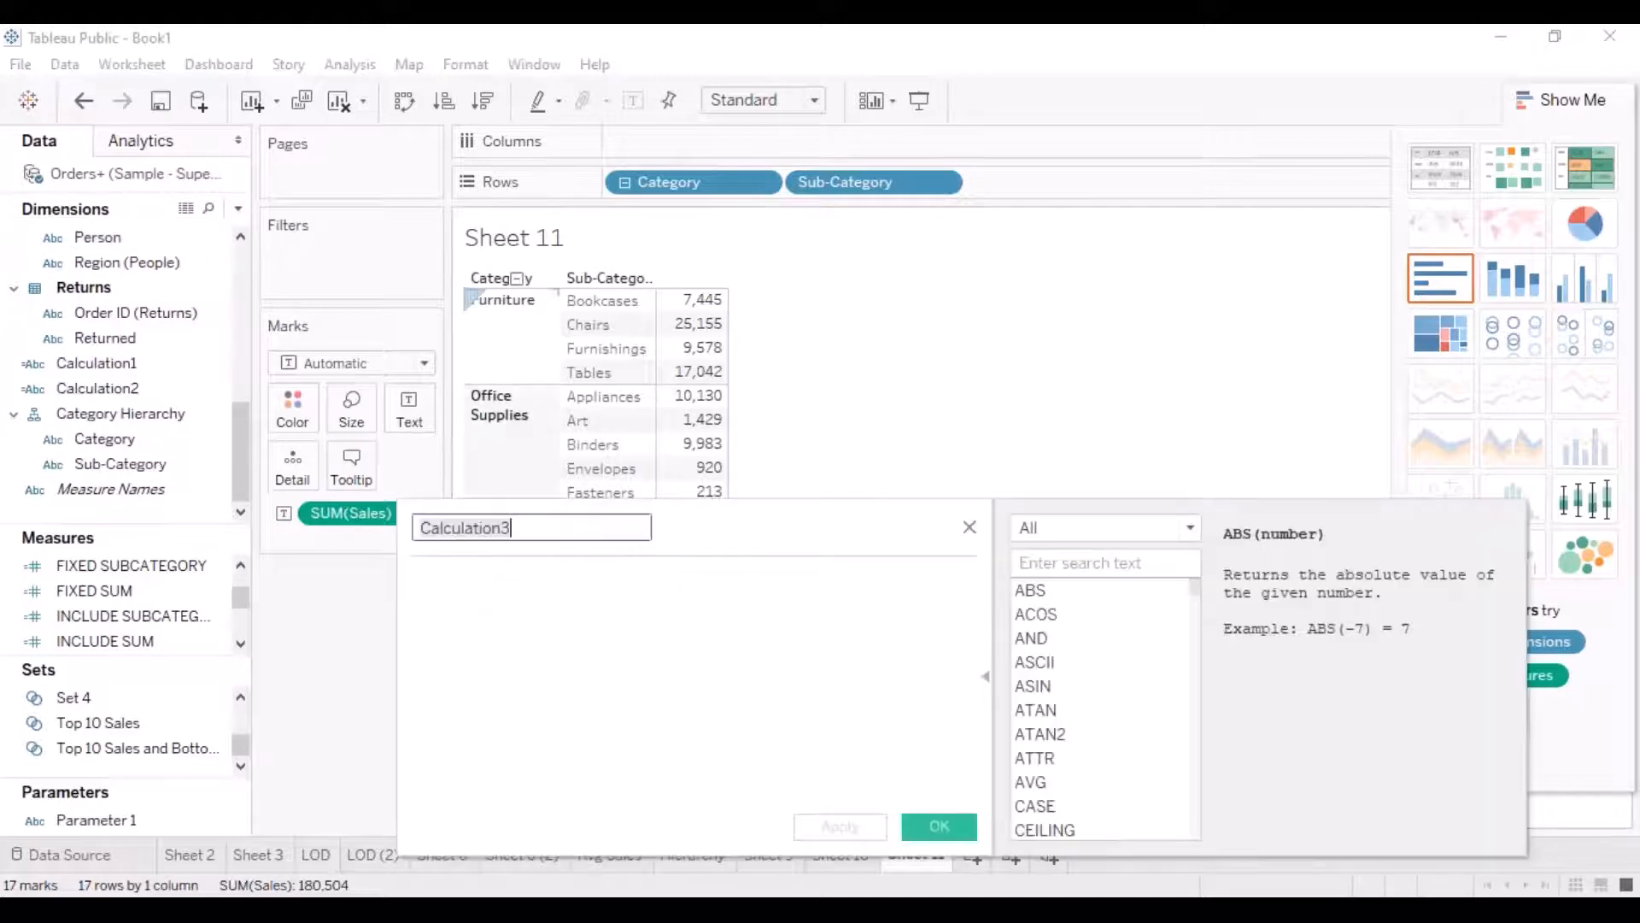
pyautogui.write('EXCL')
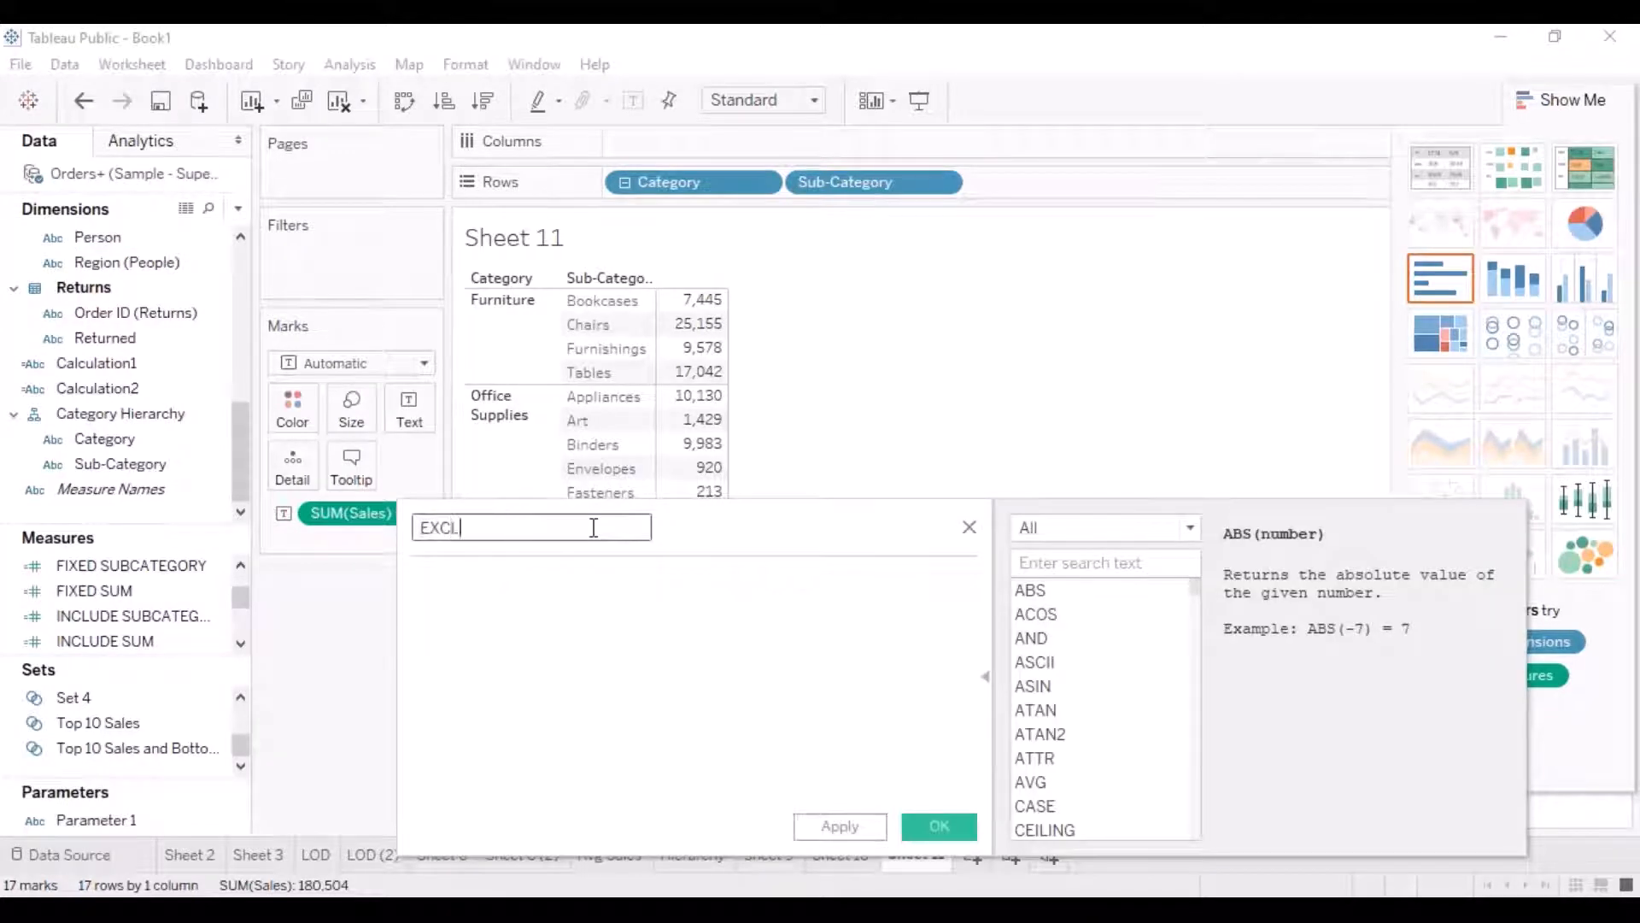
pyautogui.write('UDE SUBCATEGORY')
# Enter the formula { EXCLUDE [Sub-Category] : SUM([Sales]) } for the calculated field and save it.
pyautogui.click(531, 593)
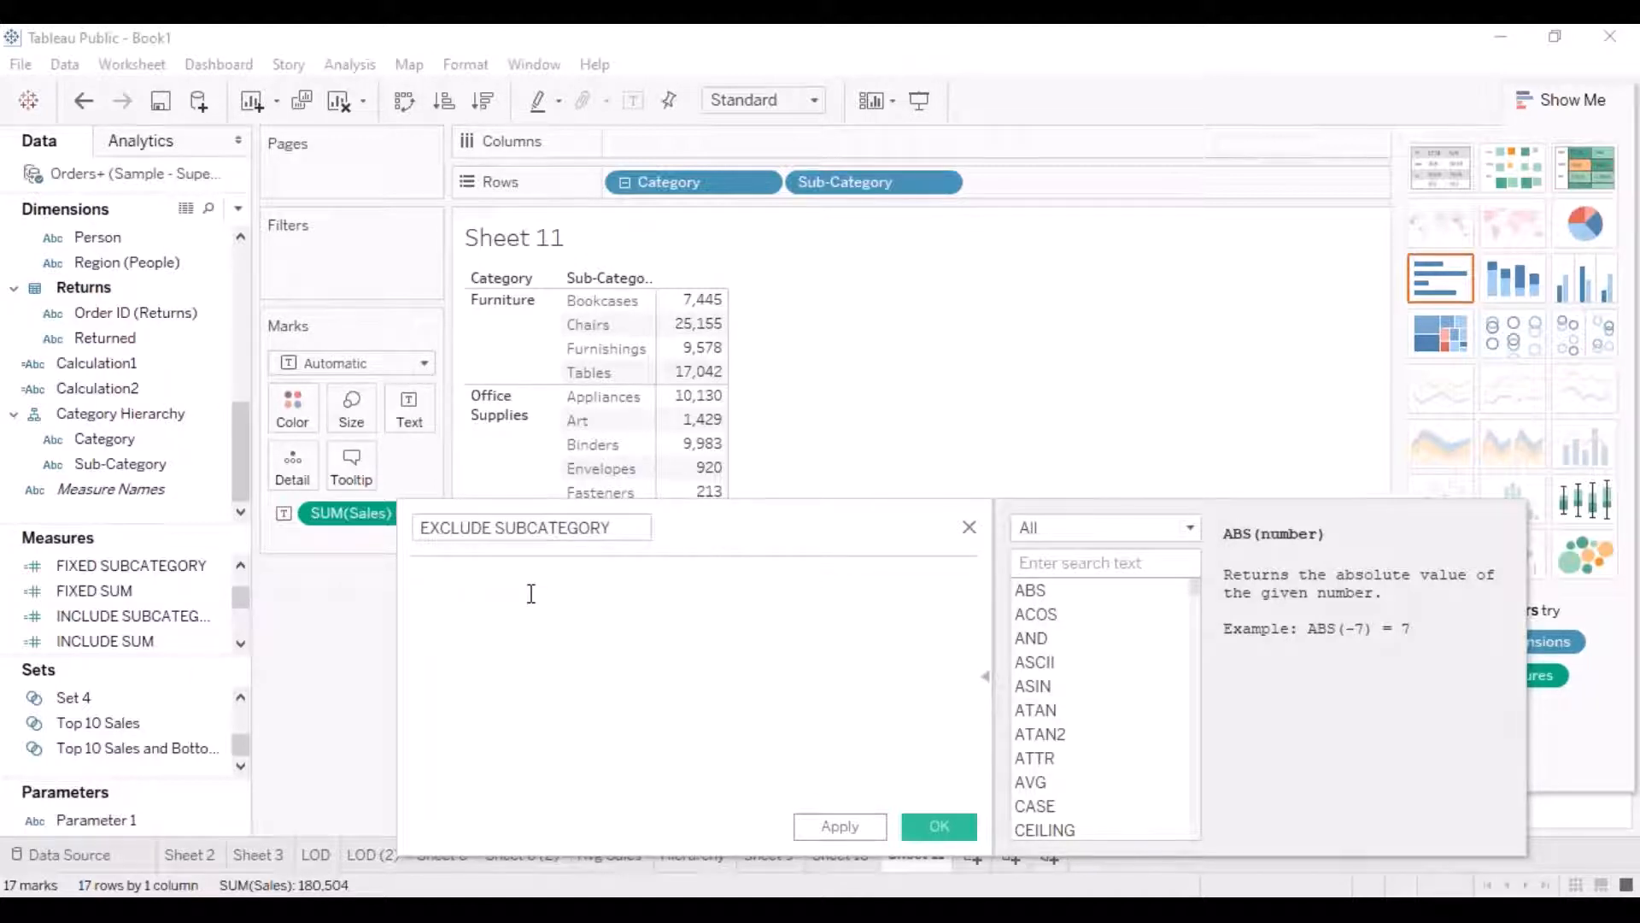
pyautogui.write('{ EXCLUD')
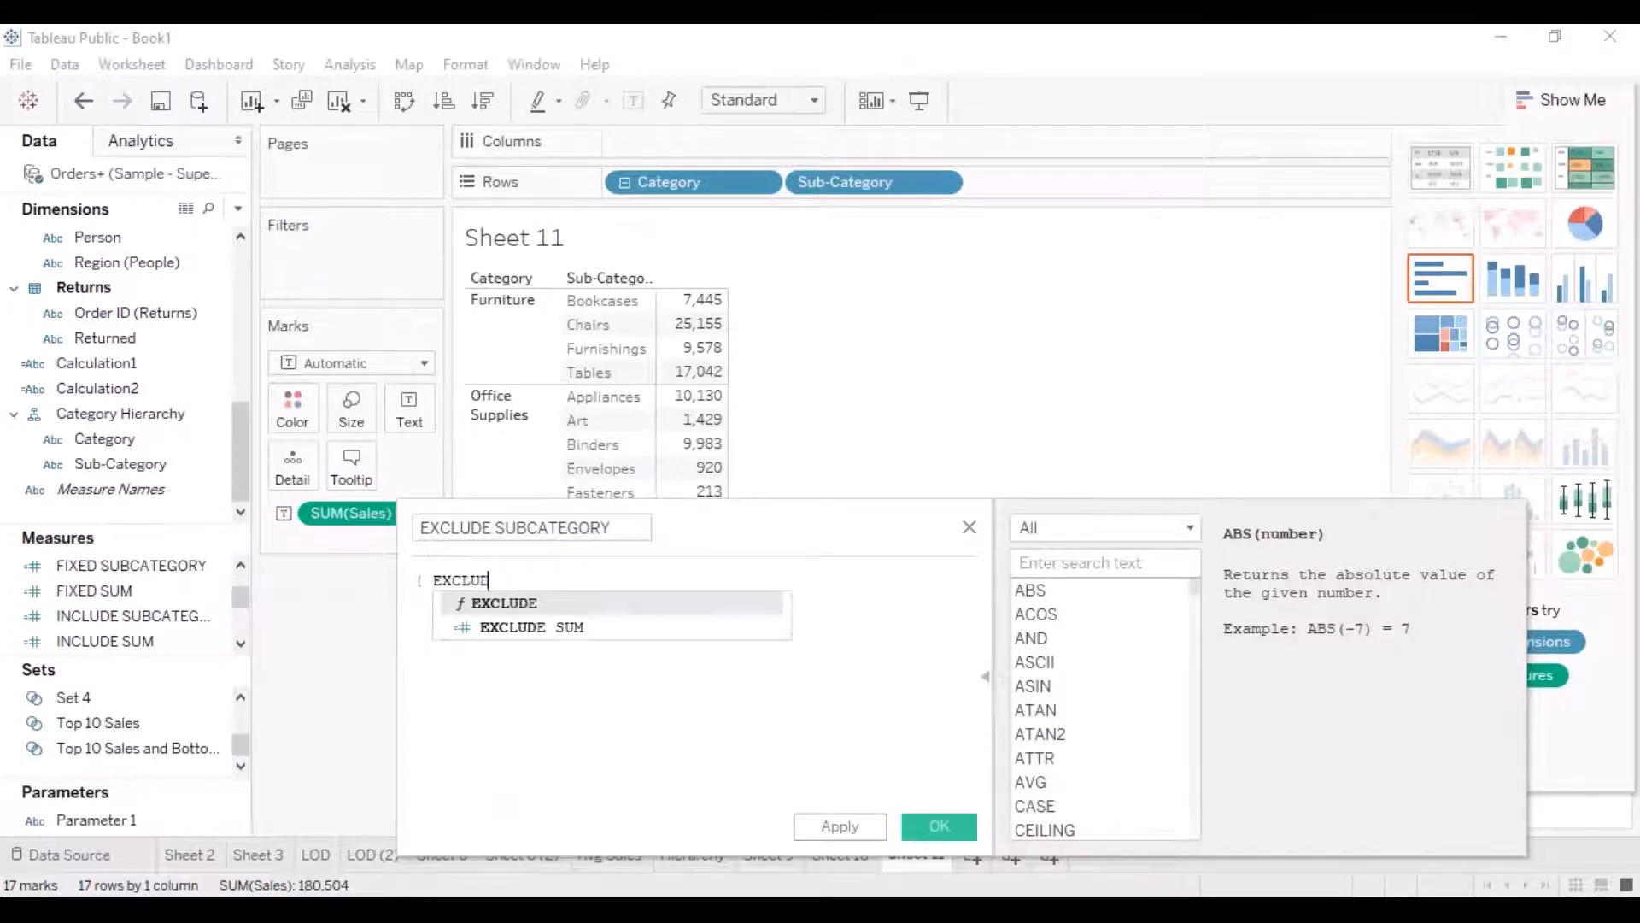
pyautogui.press('Return')
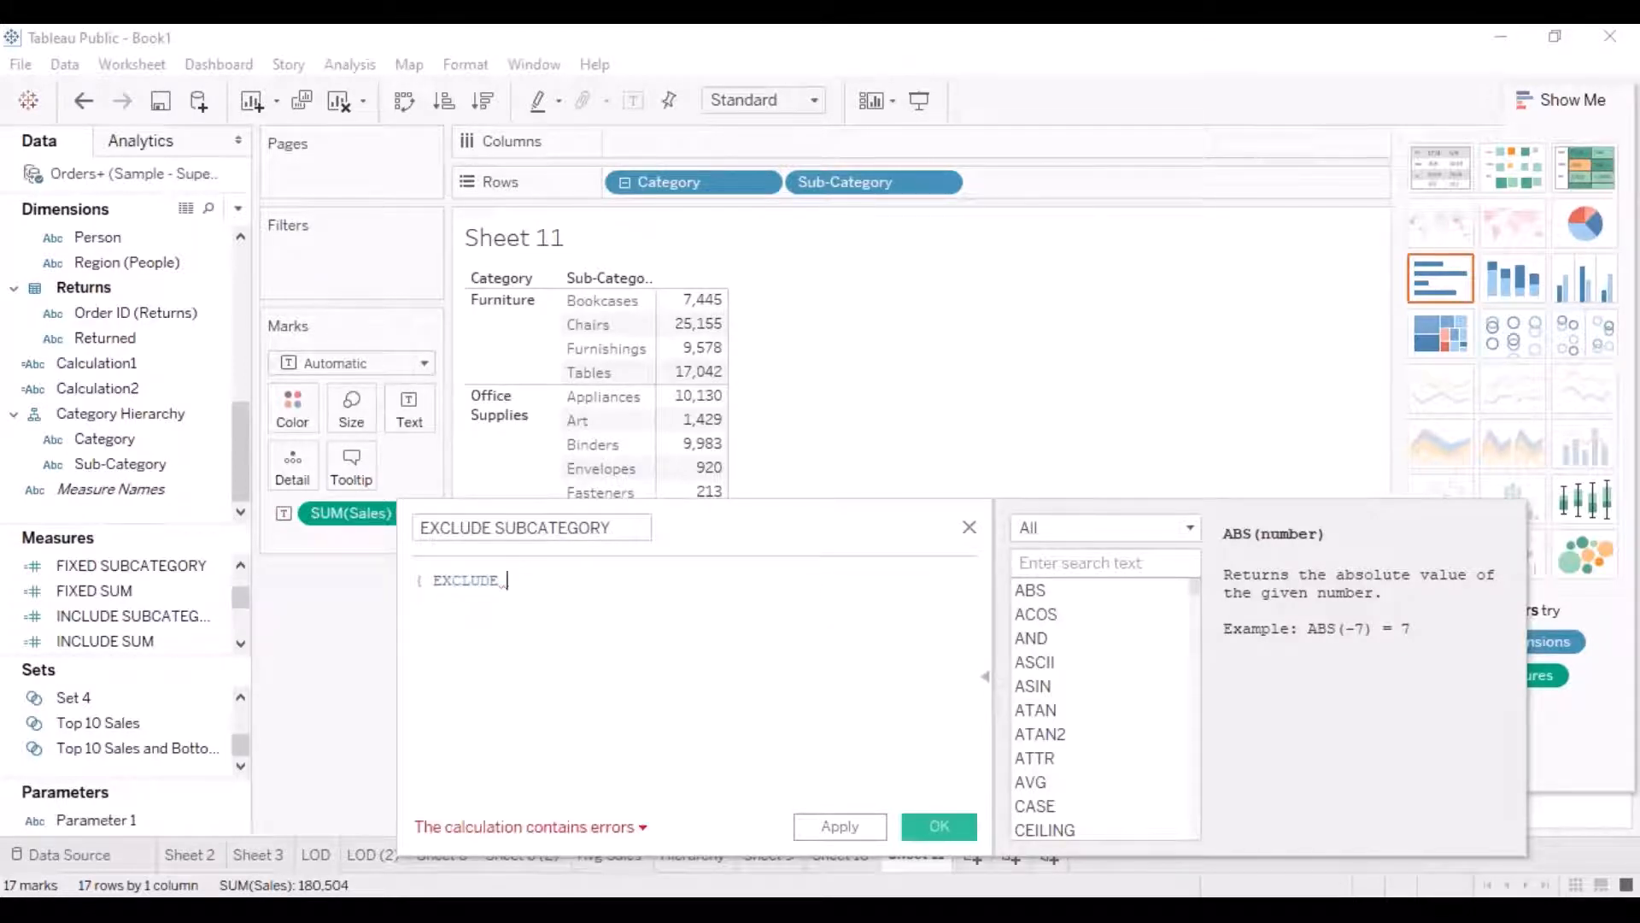
pyautogui.write('sub')
pyautogui.press('Return')
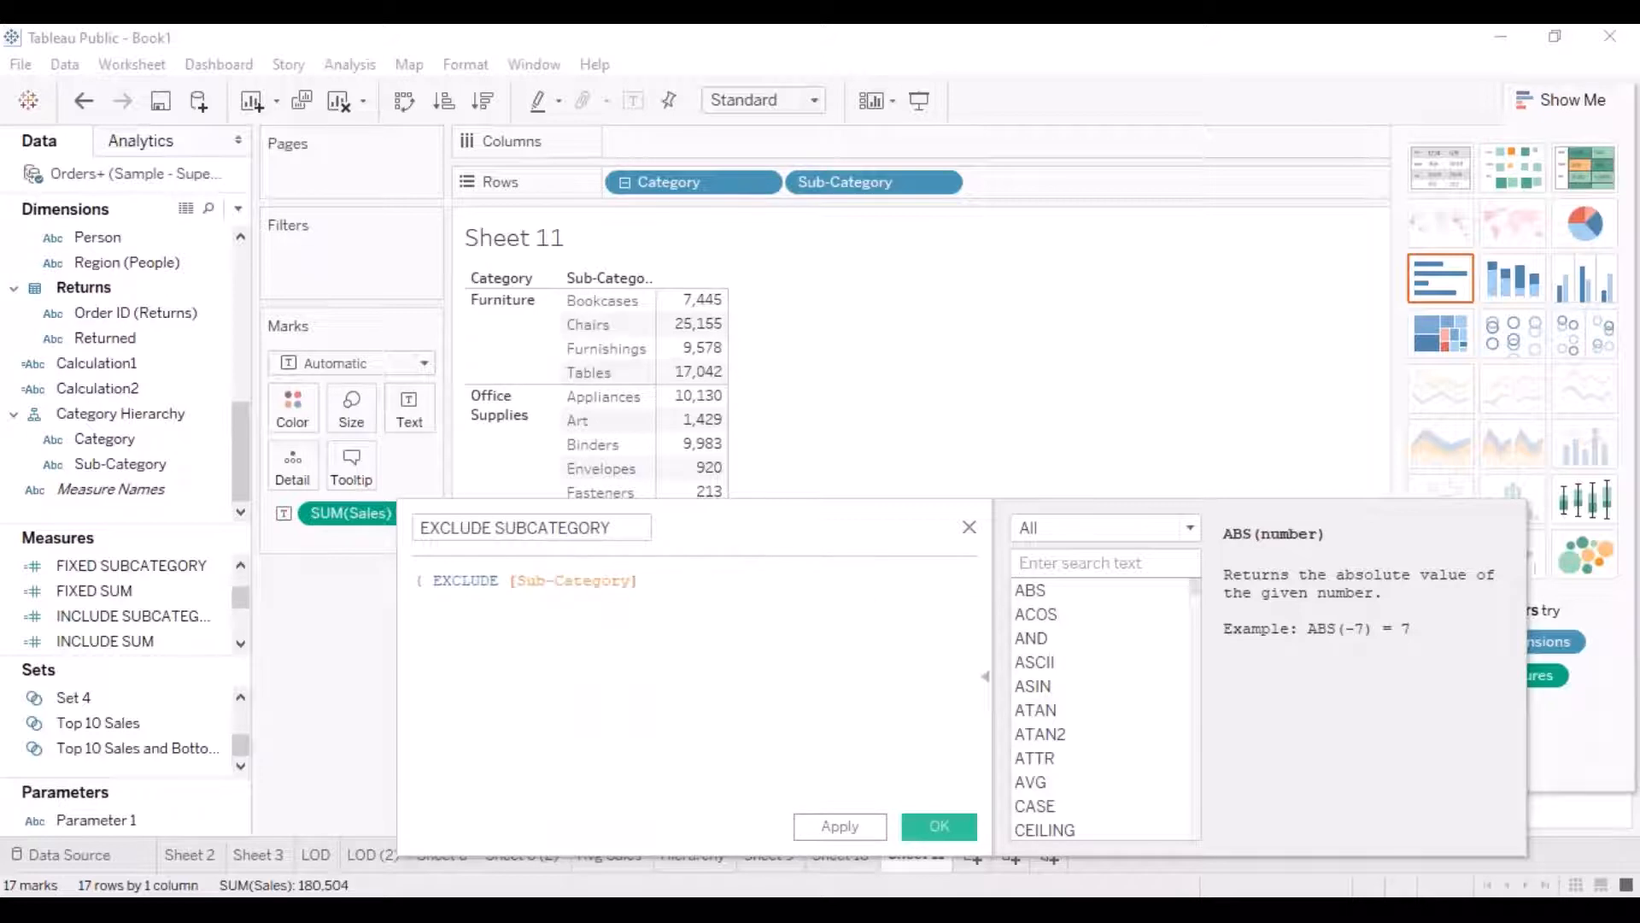
pyautogui.write(': SUM(sa')
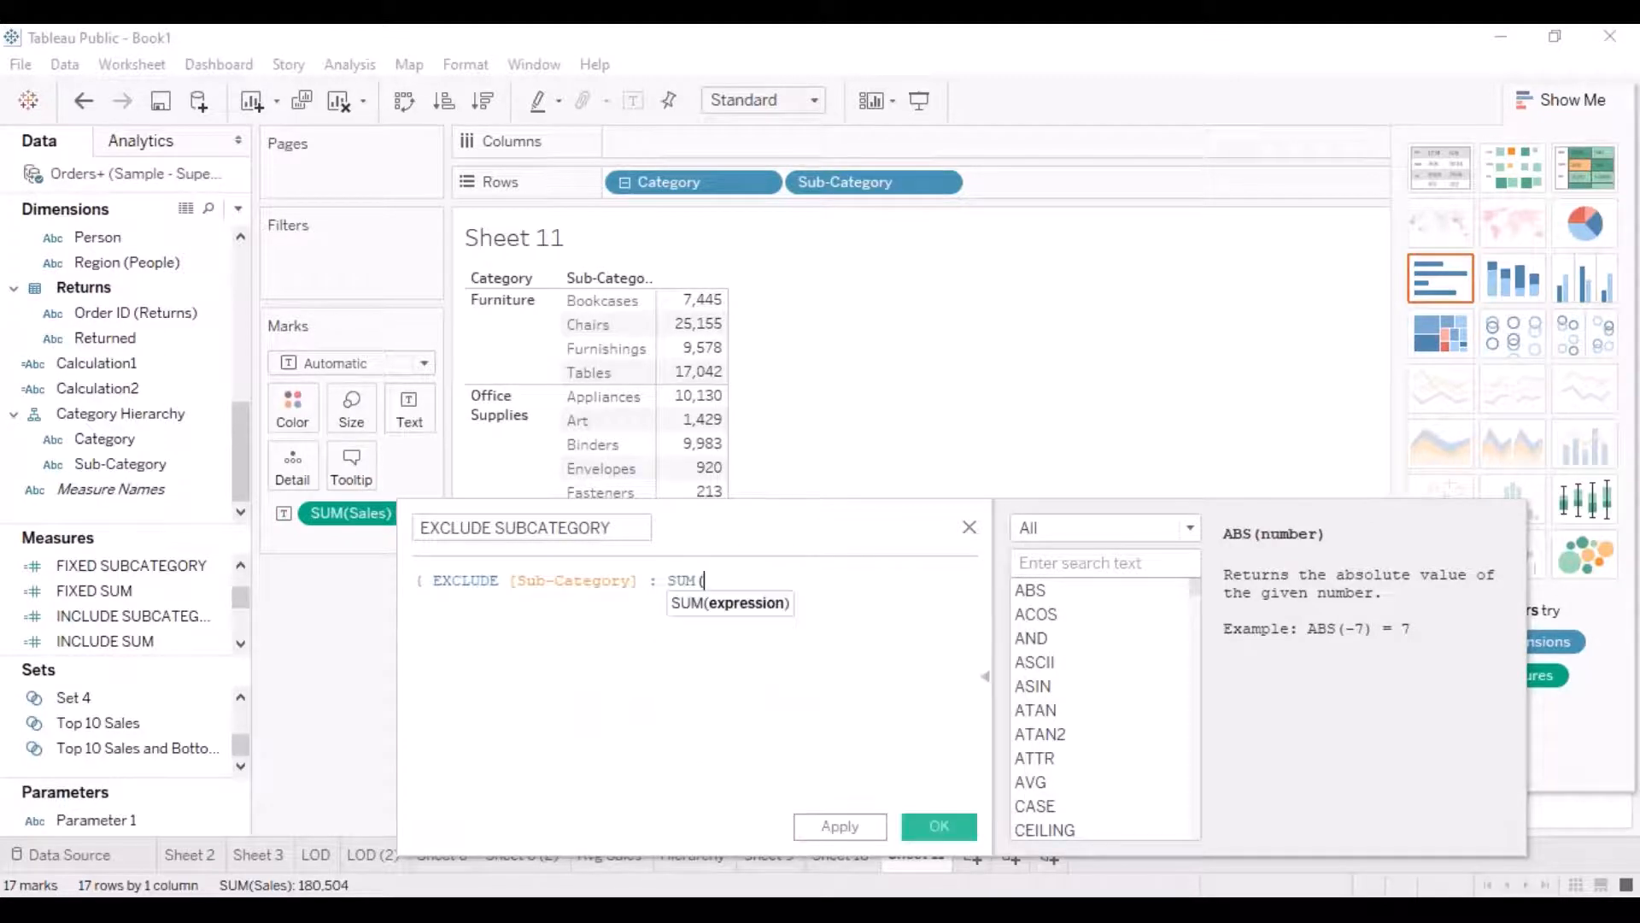
pyautogui.press('Return')
pyautogui.write(')')
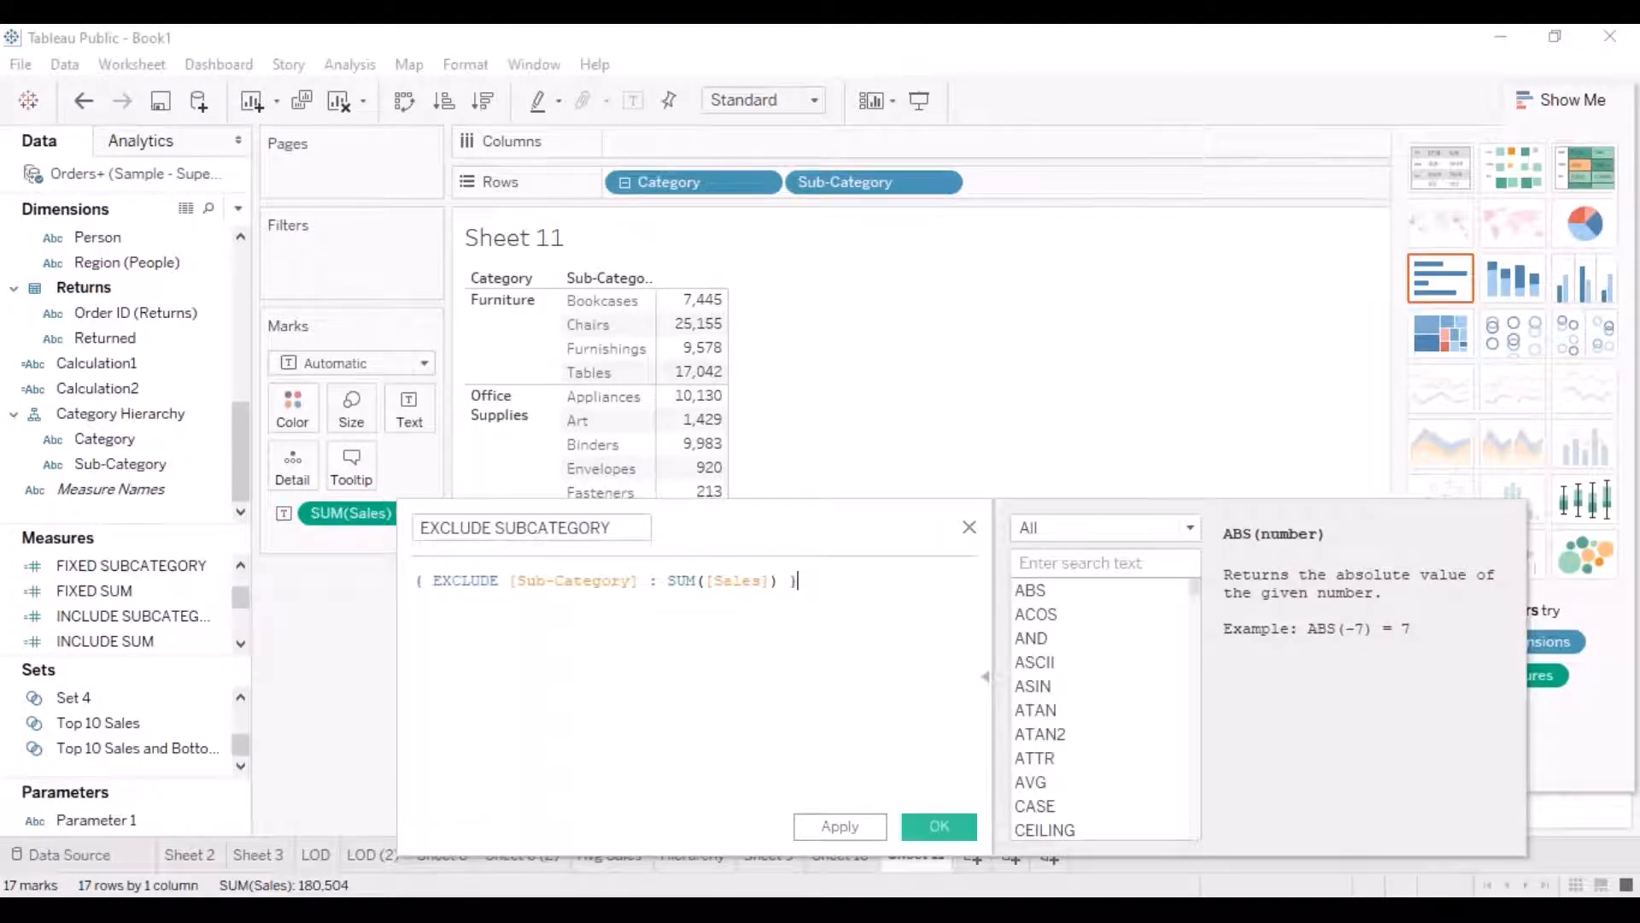
pyautogui.click(973, 823)
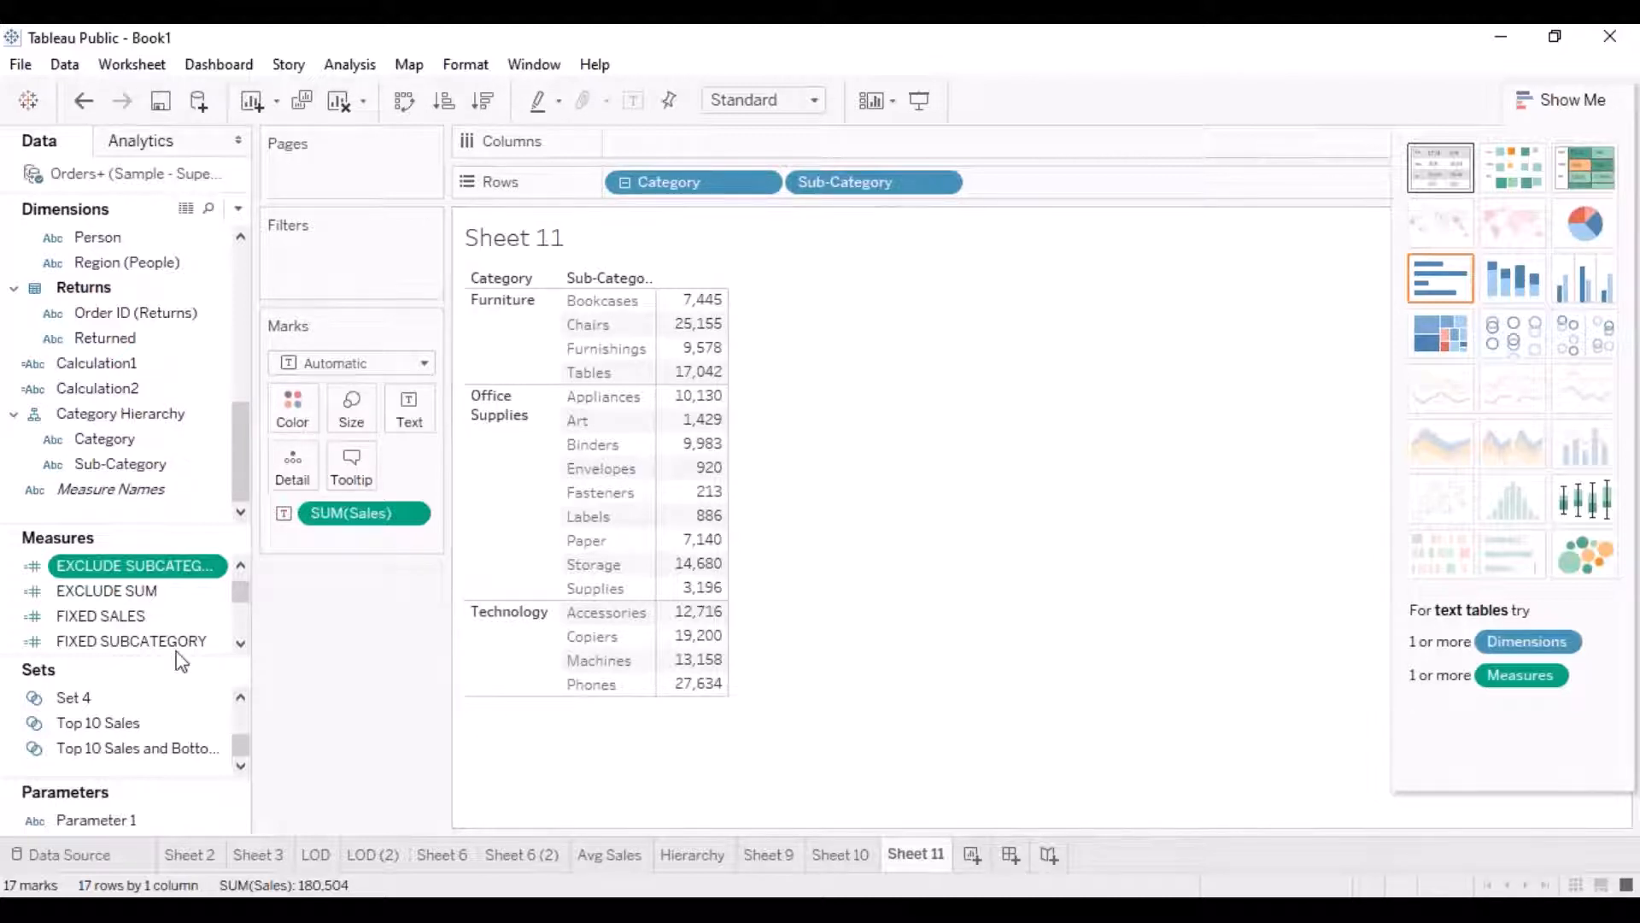
# Add the FIXED SUBCATEGORY measure to the table as a column alongside Sales.
pyautogui.click(149, 617)
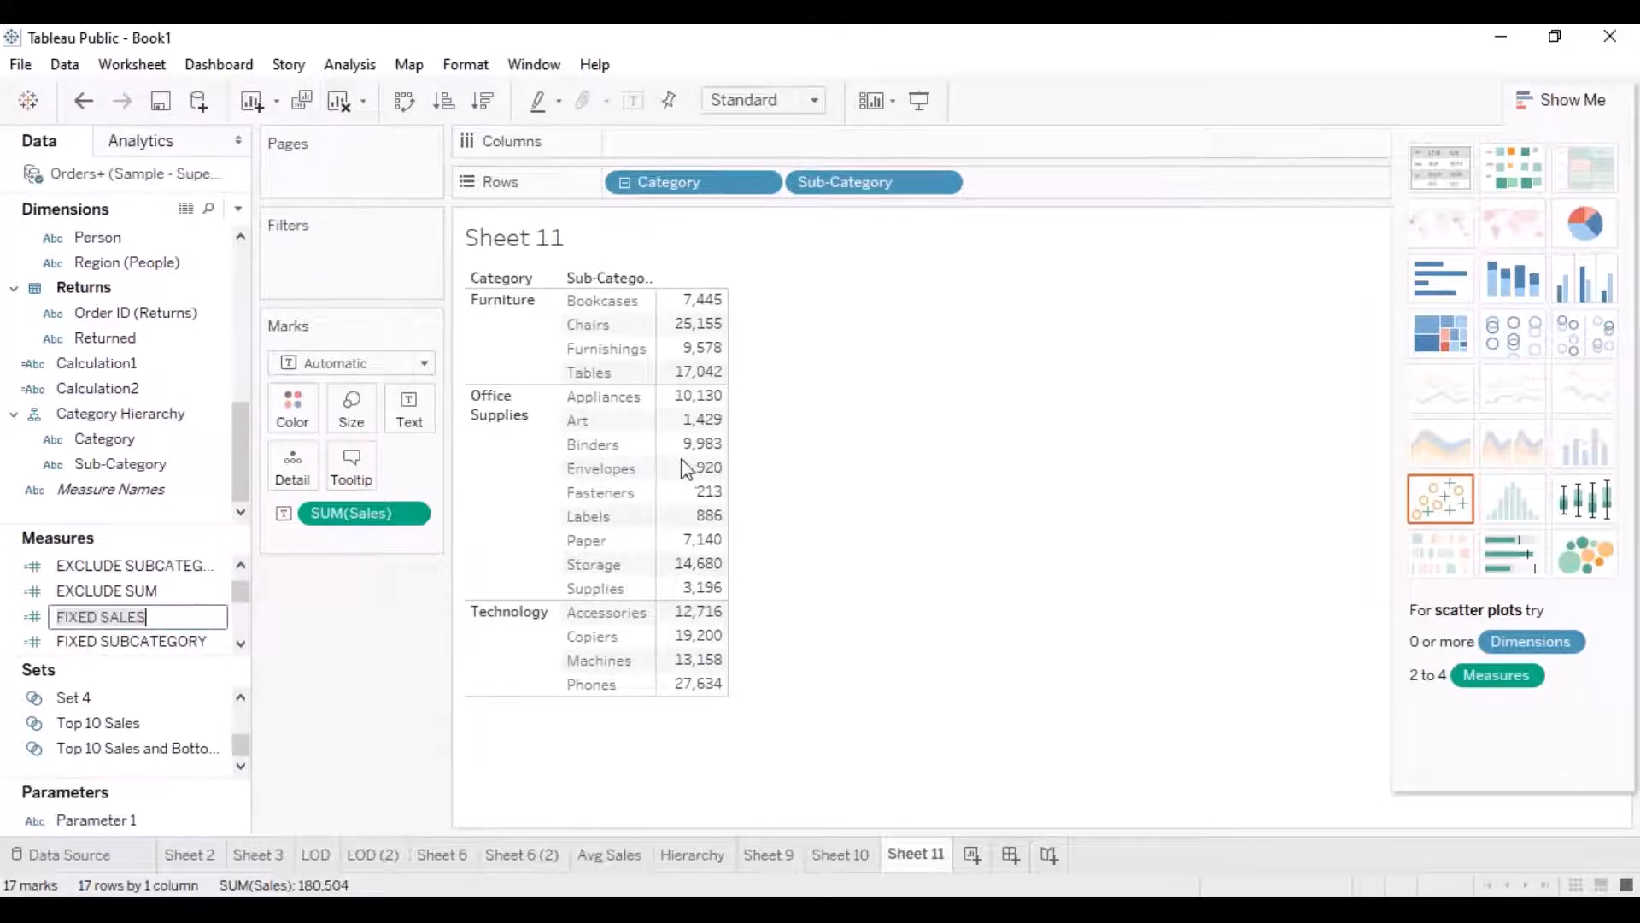
pyautogui.click(339, 657)
pyautogui.moveTo(181, 643); pyautogui.dragTo(668, 361)
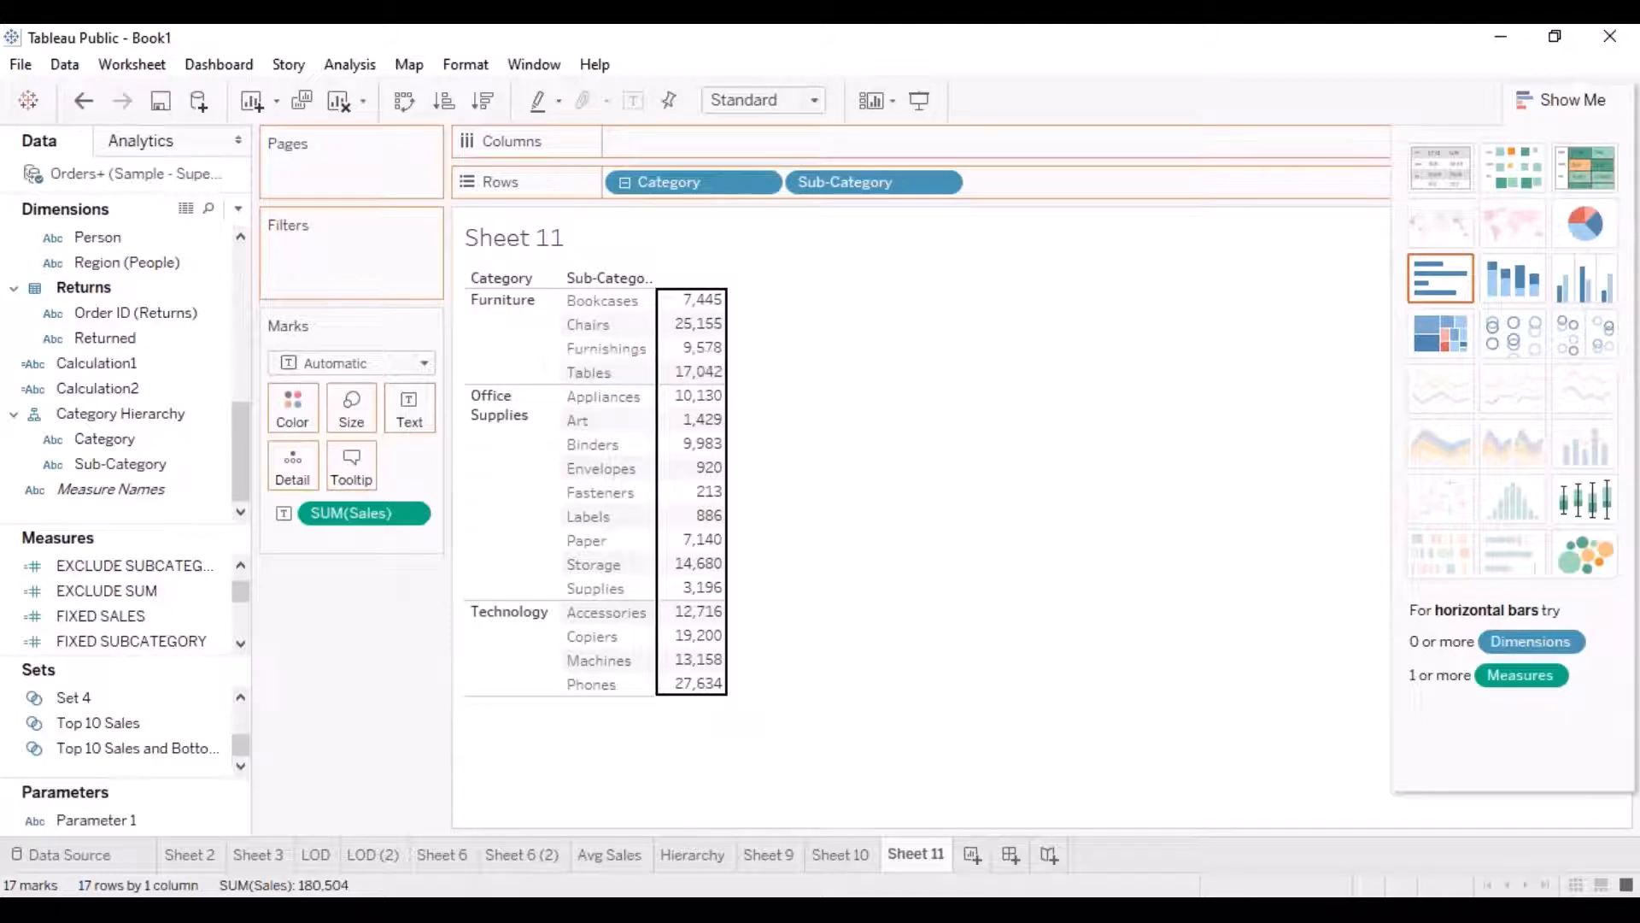
# Add the EXCLUDE SUBCATEGORY measure to the table as another value column.
pyautogui.click(240, 566)
pyautogui.click(240, 567)
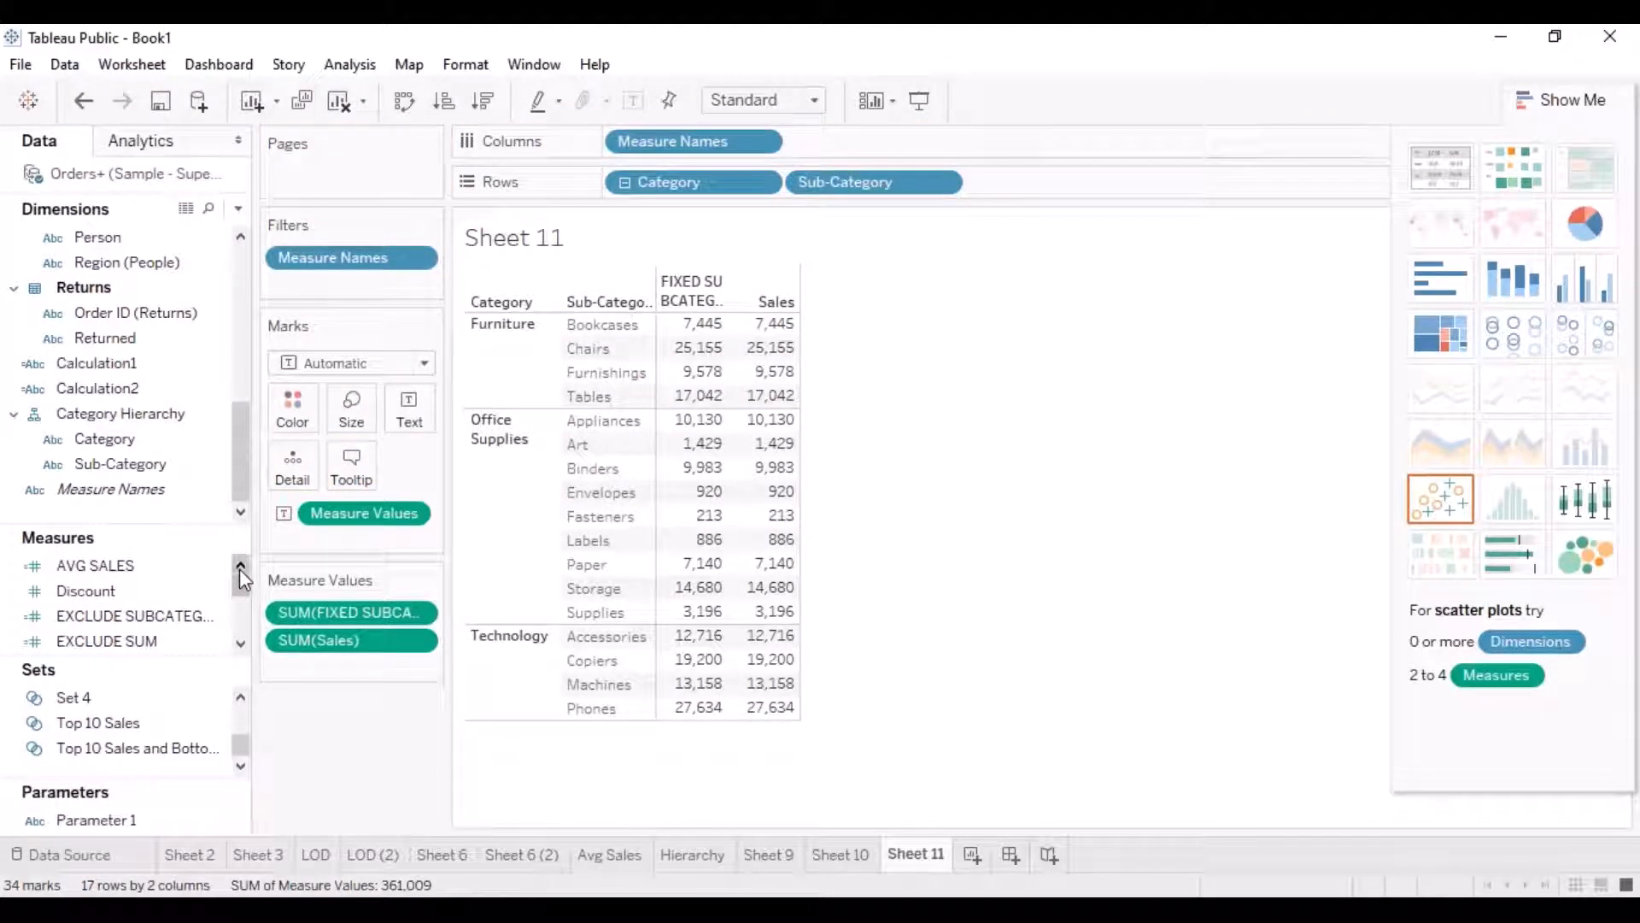
pyautogui.click(177, 617)
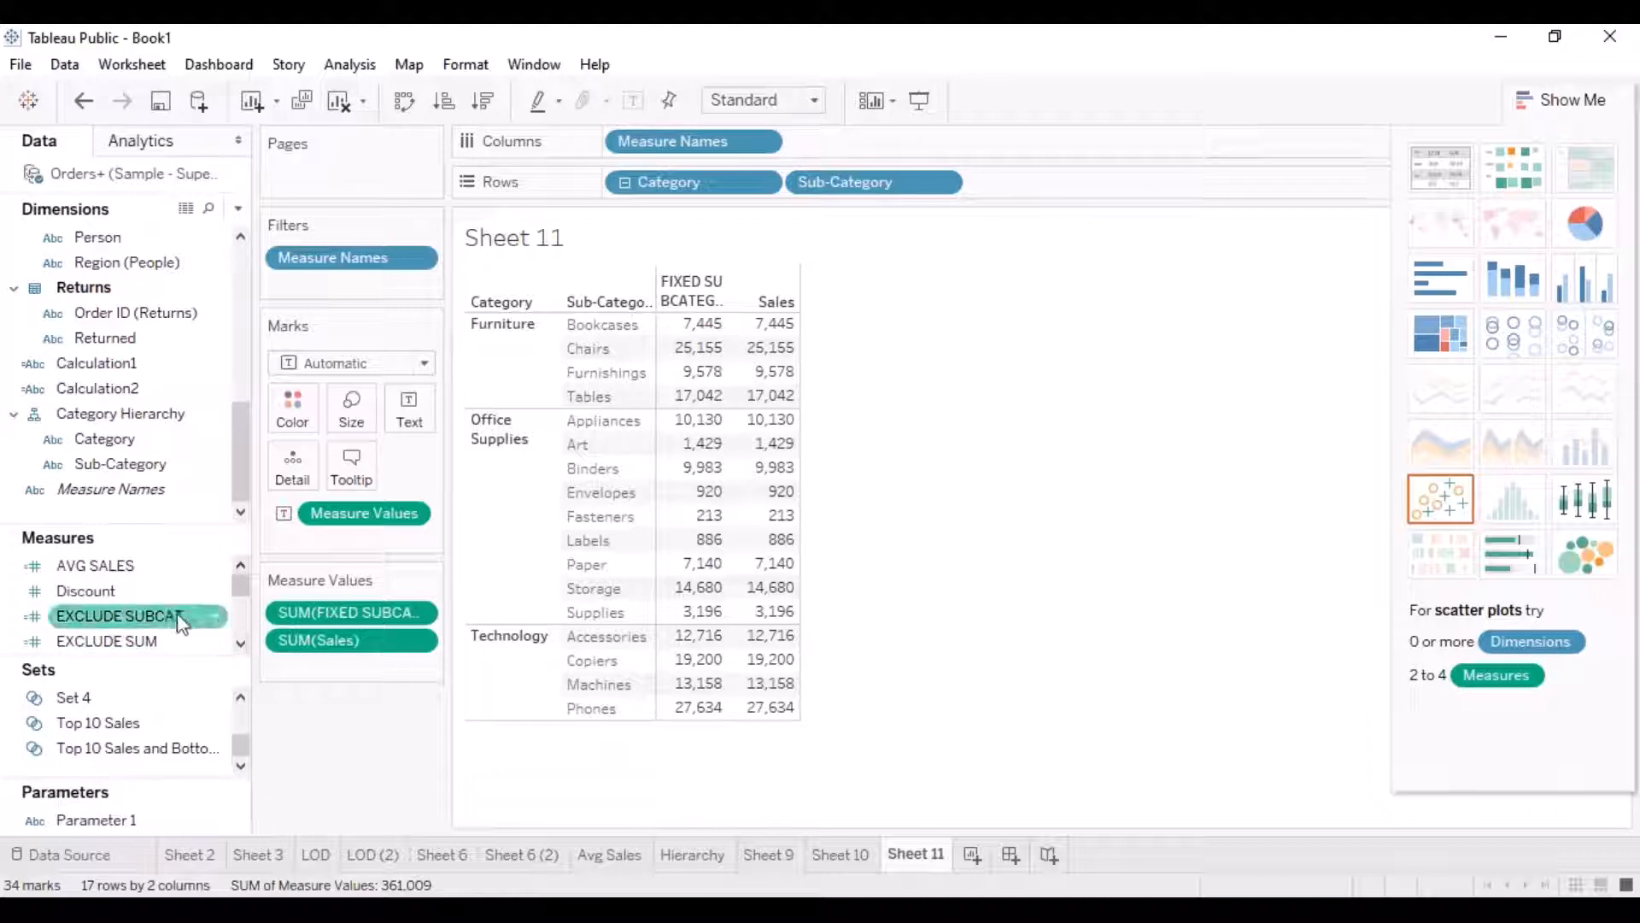
pyautogui.moveTo(162, 624); pyautogui.dragTo(762, 407)
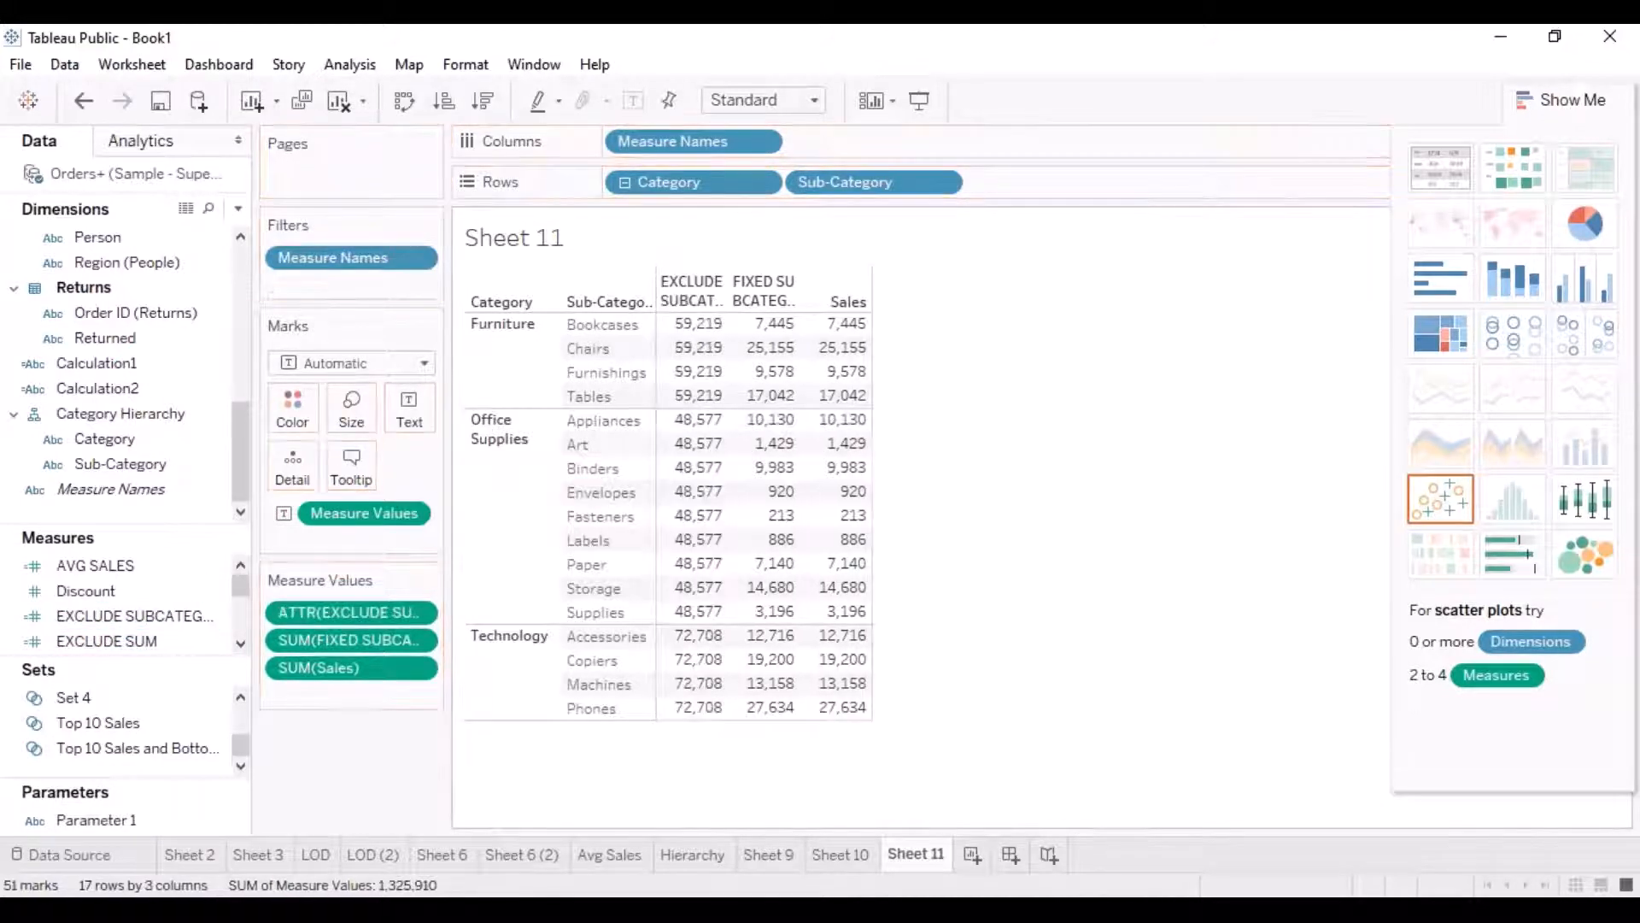
# Add the INCLUDE SUBCATEGORY measure to the view and convert the view to a text table.
pyautogui.click(240, 643)
pyautogui.click(240, 643)
pyautogui.click(240, 643)
pyautogui.click(240, 642)
pyautogui.click(240, 643)
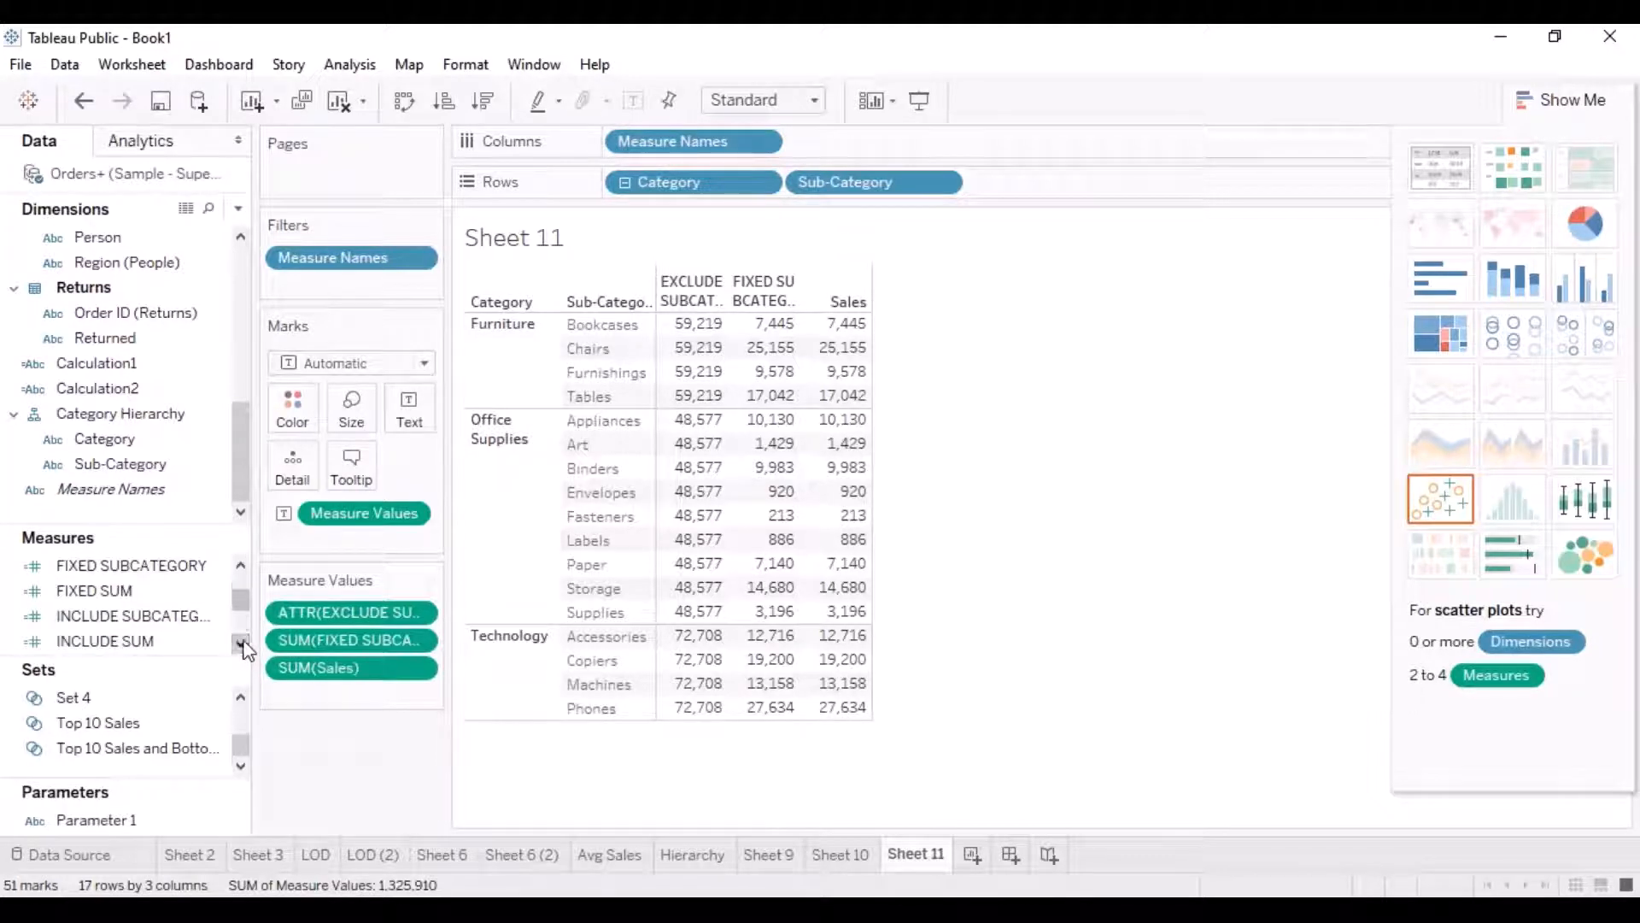
pyautogui.click(180, 627)
pyautogui.moveTo(175, 626); pyautogui.dragTo(843, 292)
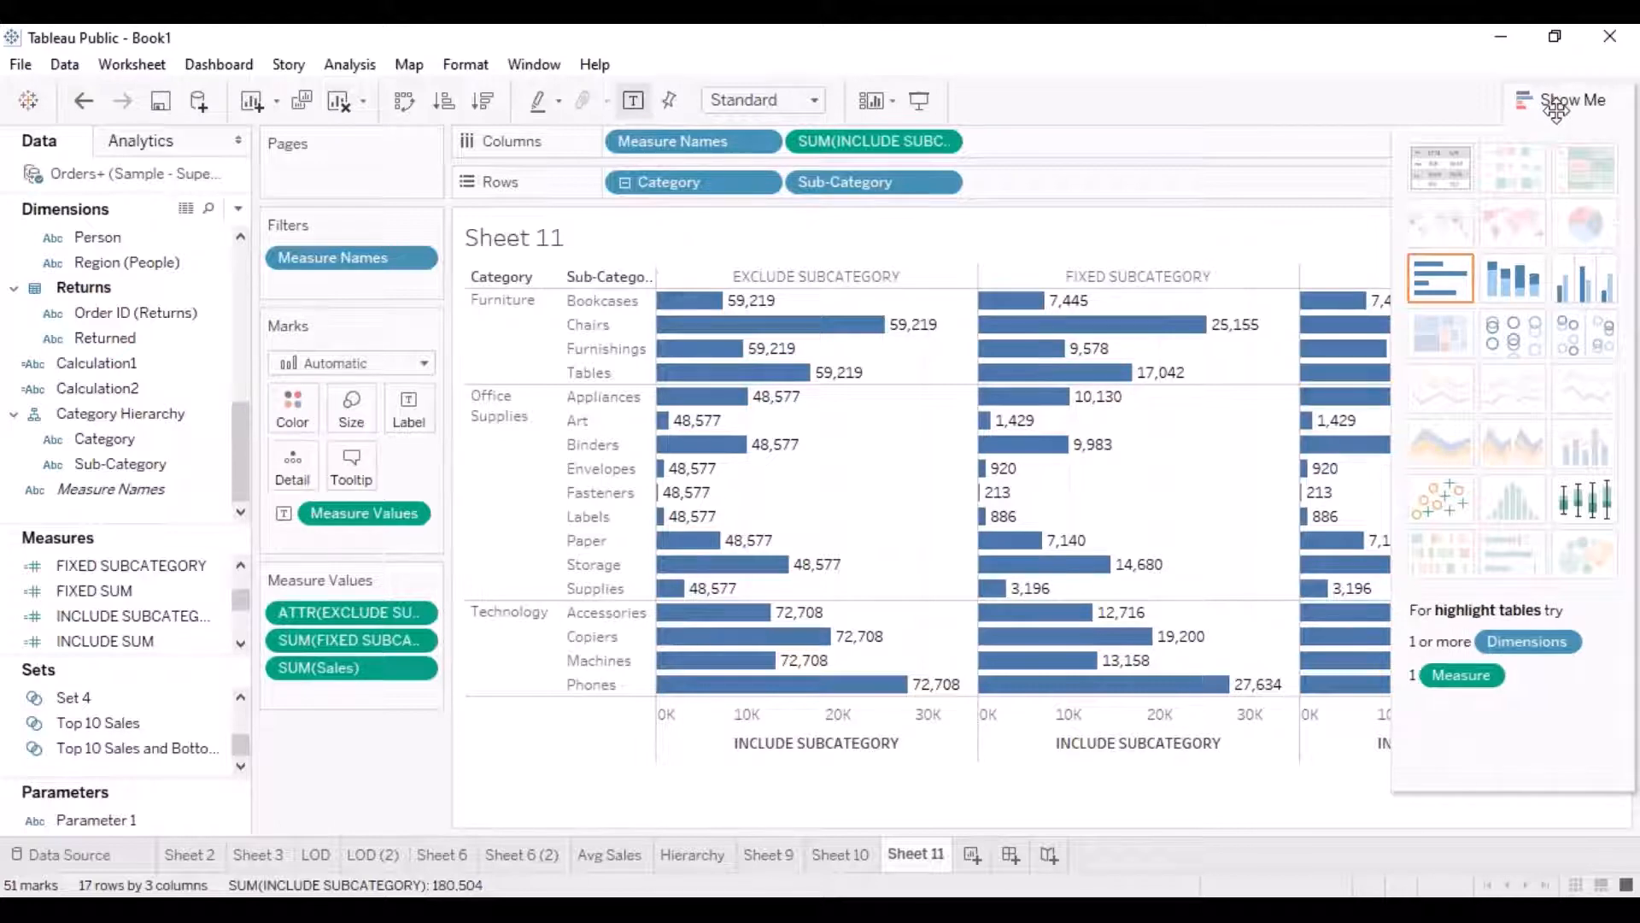
pyautogui.click(1444, 171)
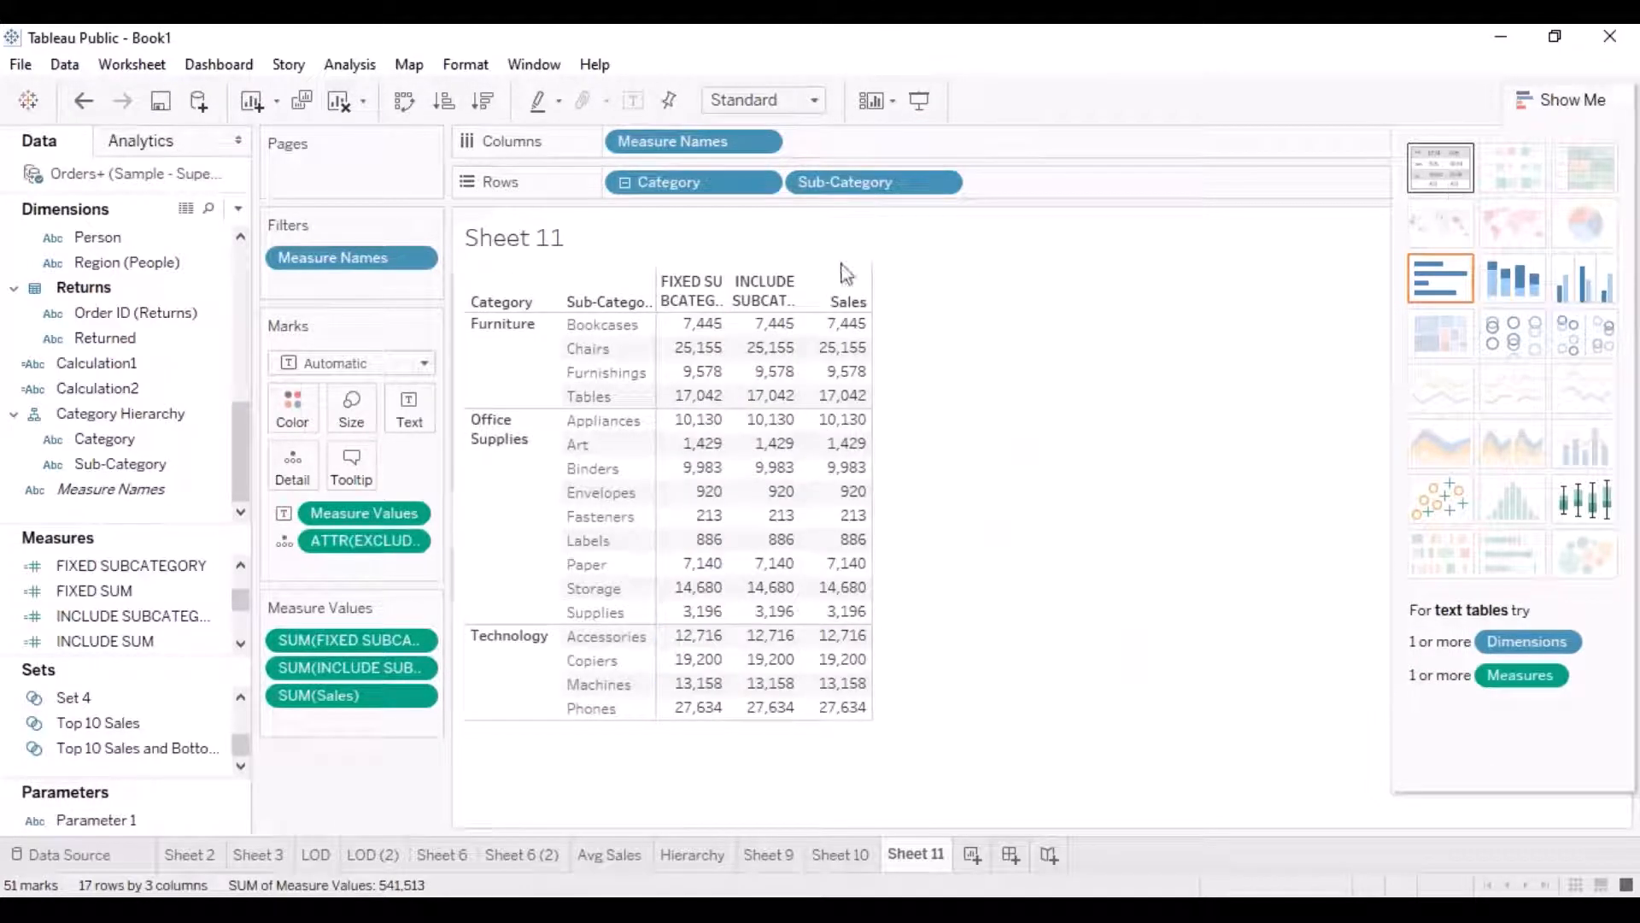
# Add EXCLUDE SUBCATEGORY back to the text table as a value column next to the FIXED, INCLUDE and Sales columns.
pyautogui.click(239, 645)
pyautogui.click(239, 645)
pyautogui.click(239, 645)
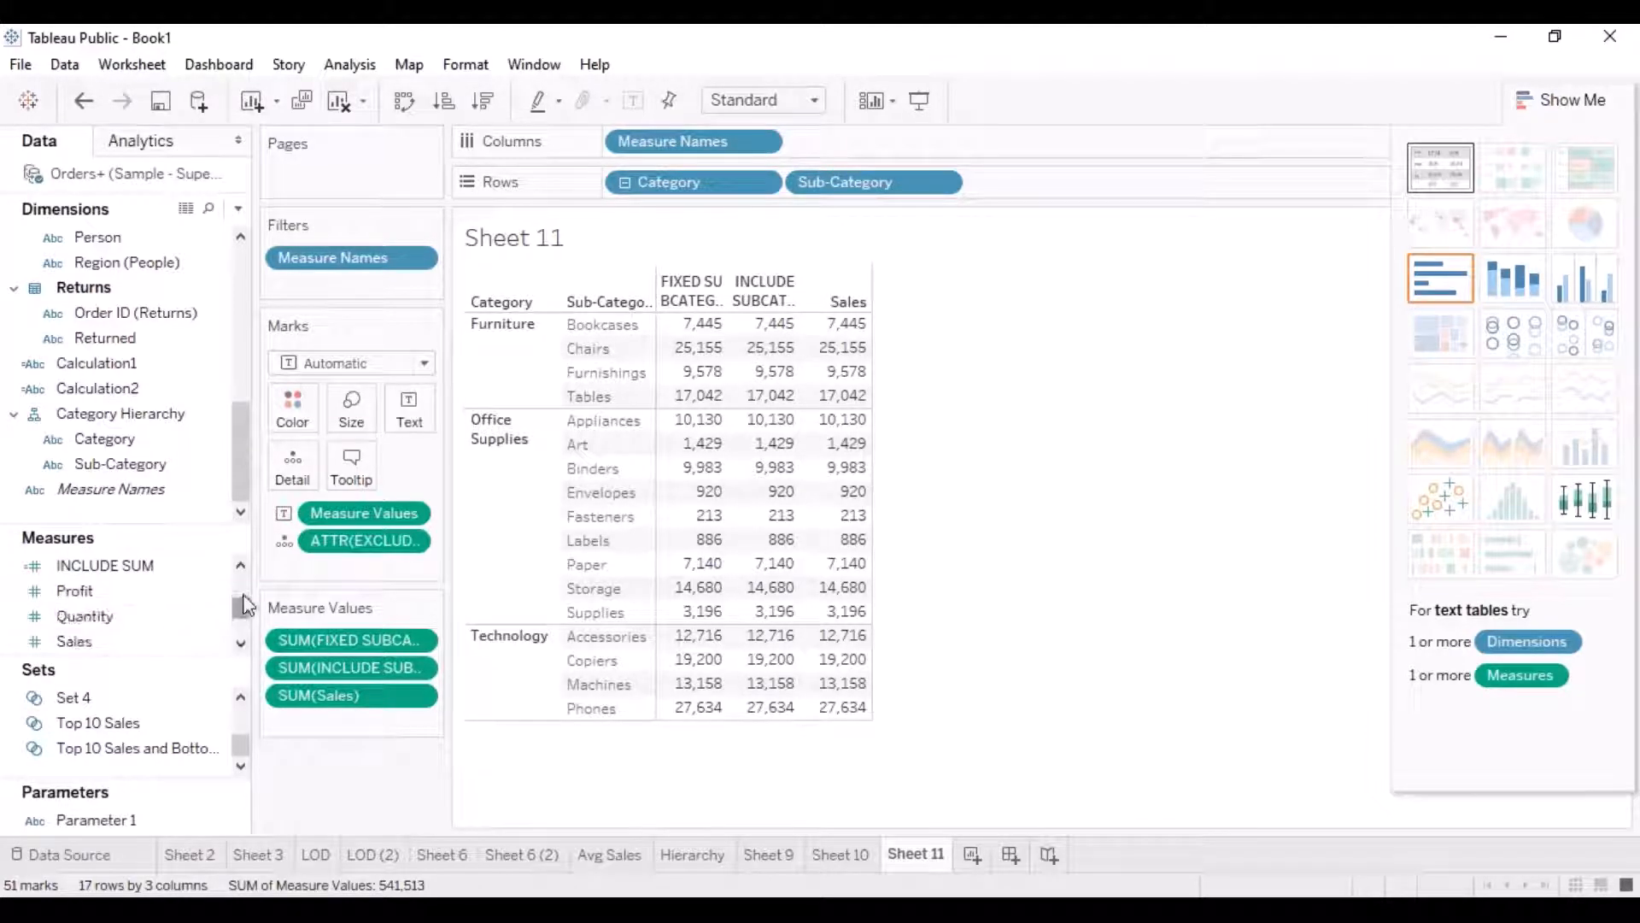
pyautogui.click(240, 567)
pyautogui.click(240, 566)
pyautogui.click(240, 566)
pyautogui.click(240, 566)
pyautogui.click(240, 566)
pyautogui.click(240, 566)
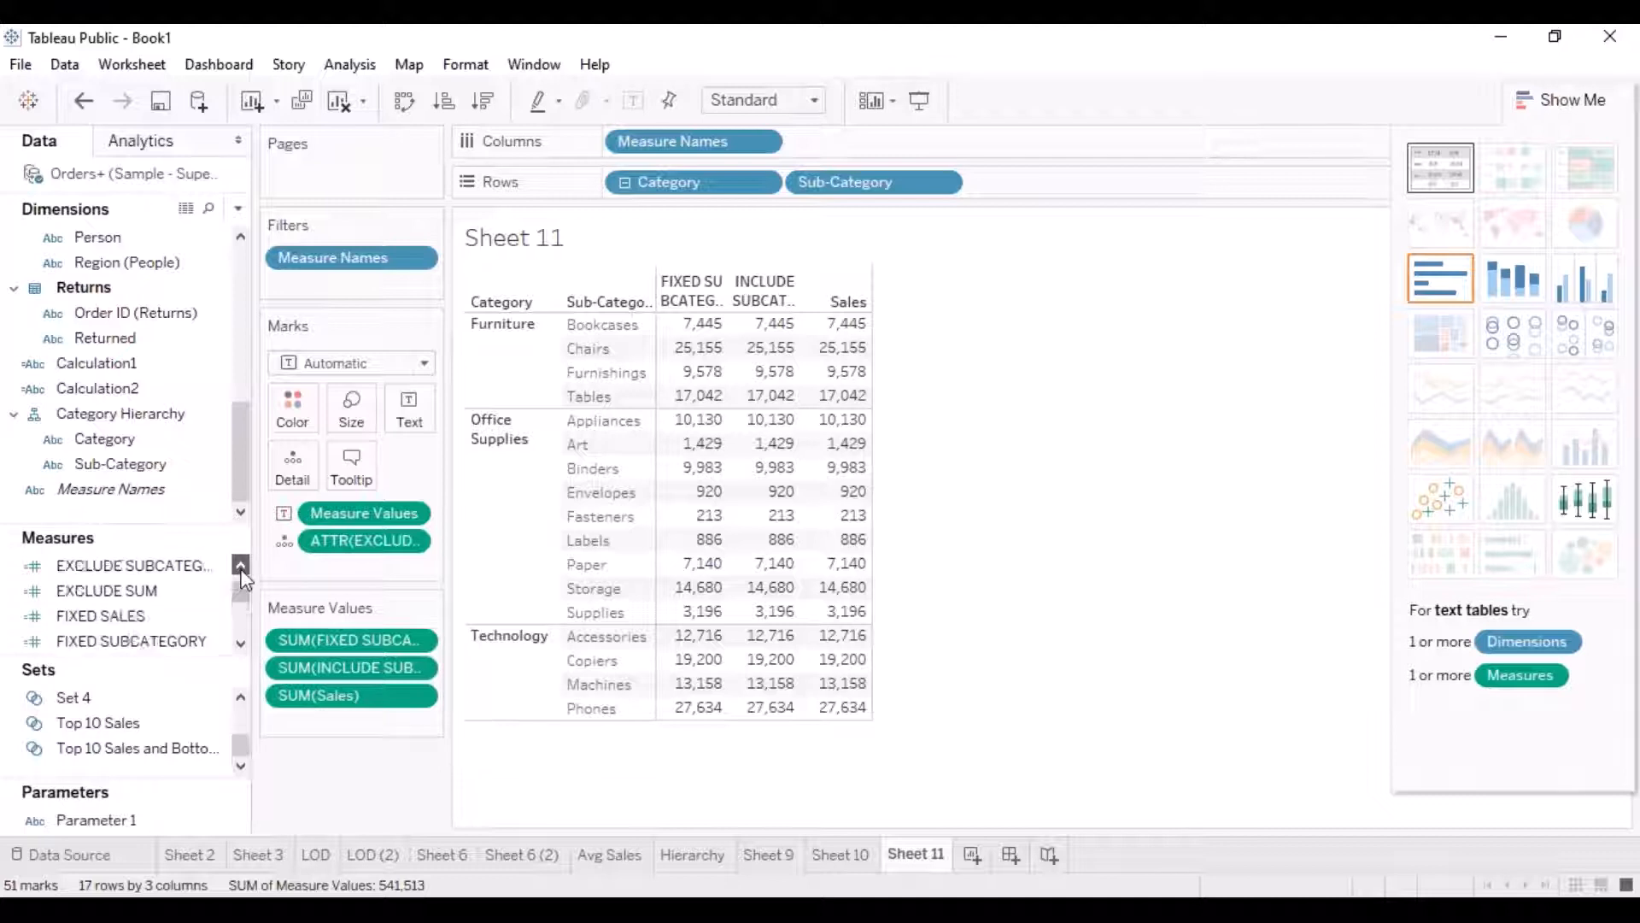
pyautogui.click(240, 569)
pyautogui.moveTo(173, 594); pyautogui.dragTo(760, 468)
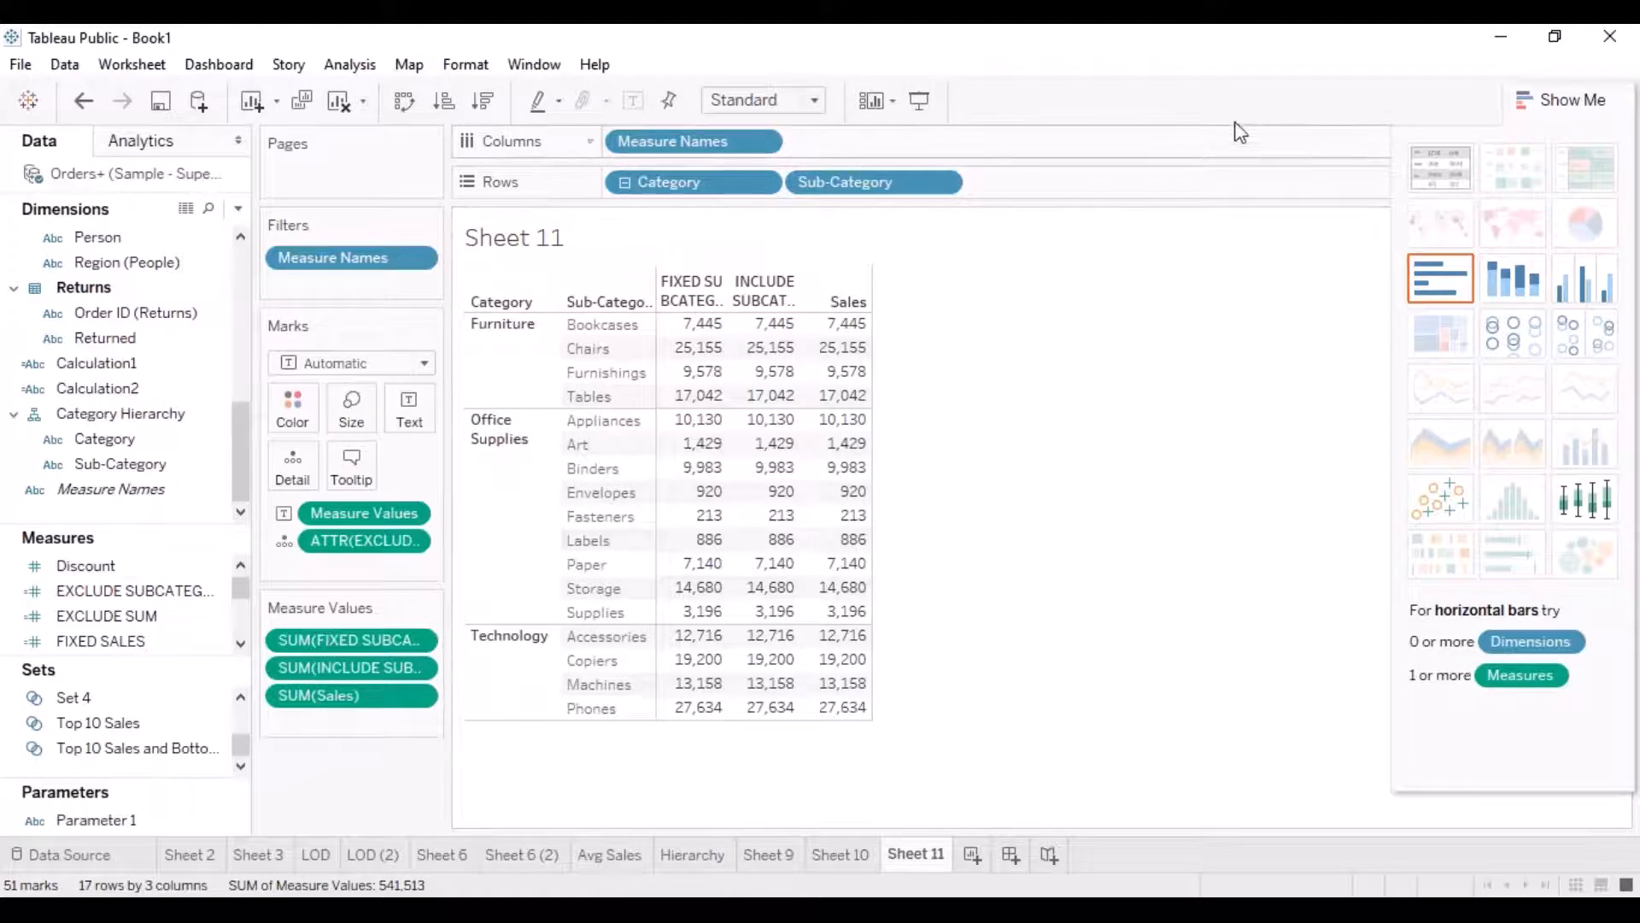
pyautogui.click(1210, 77)
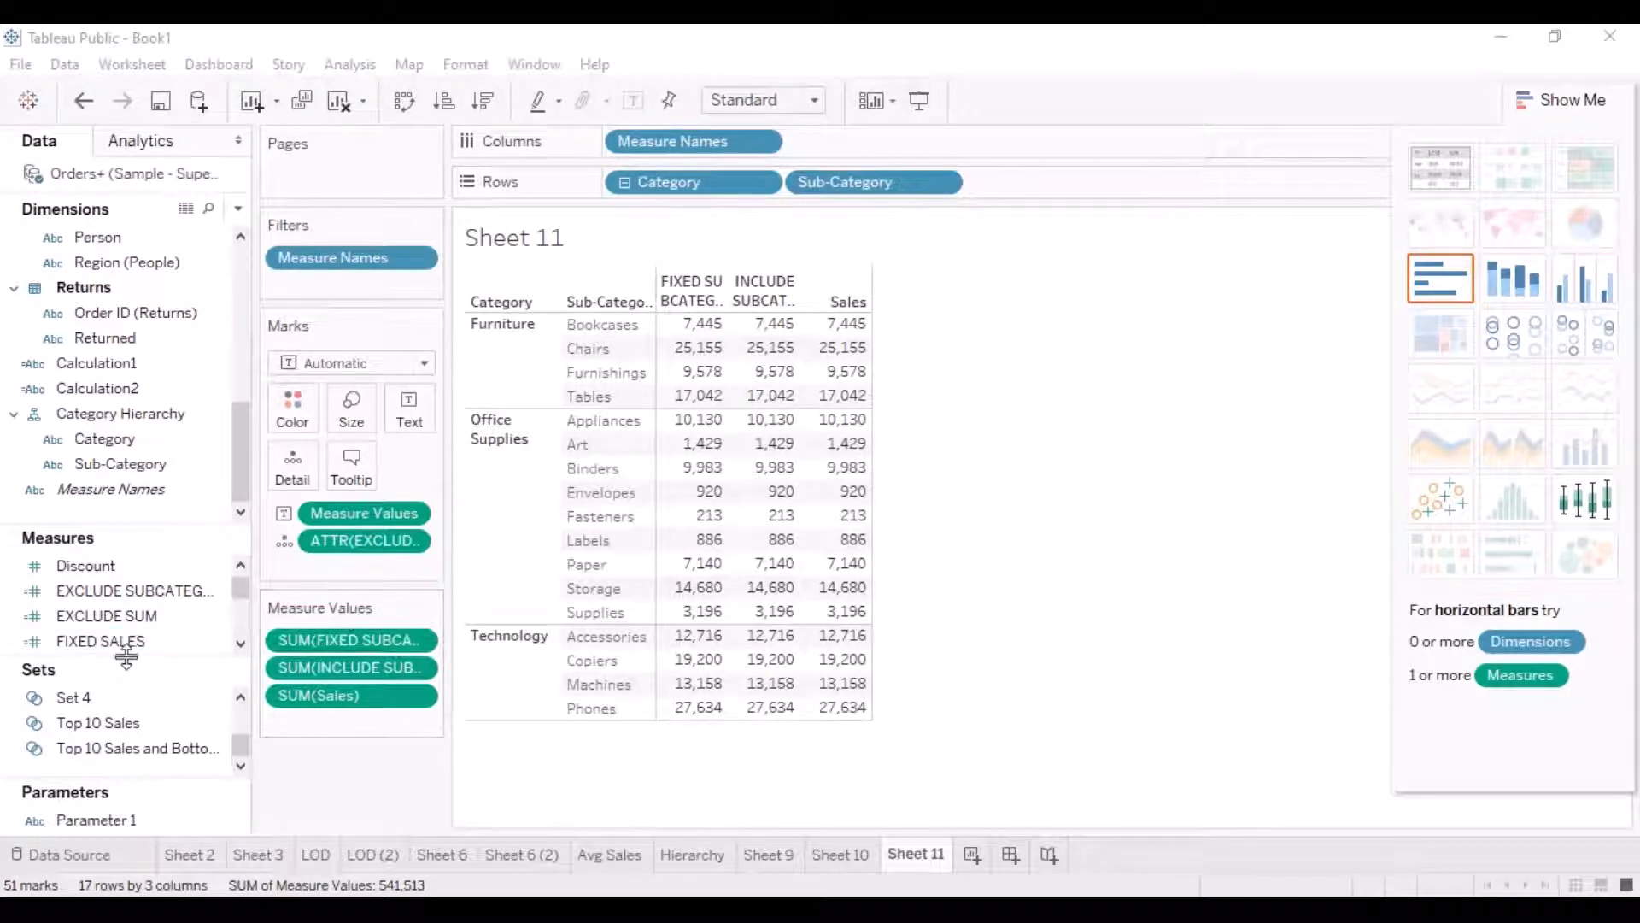
pyautogui.moveTo(131, 590); pyautogui.dragTo(777, 422)
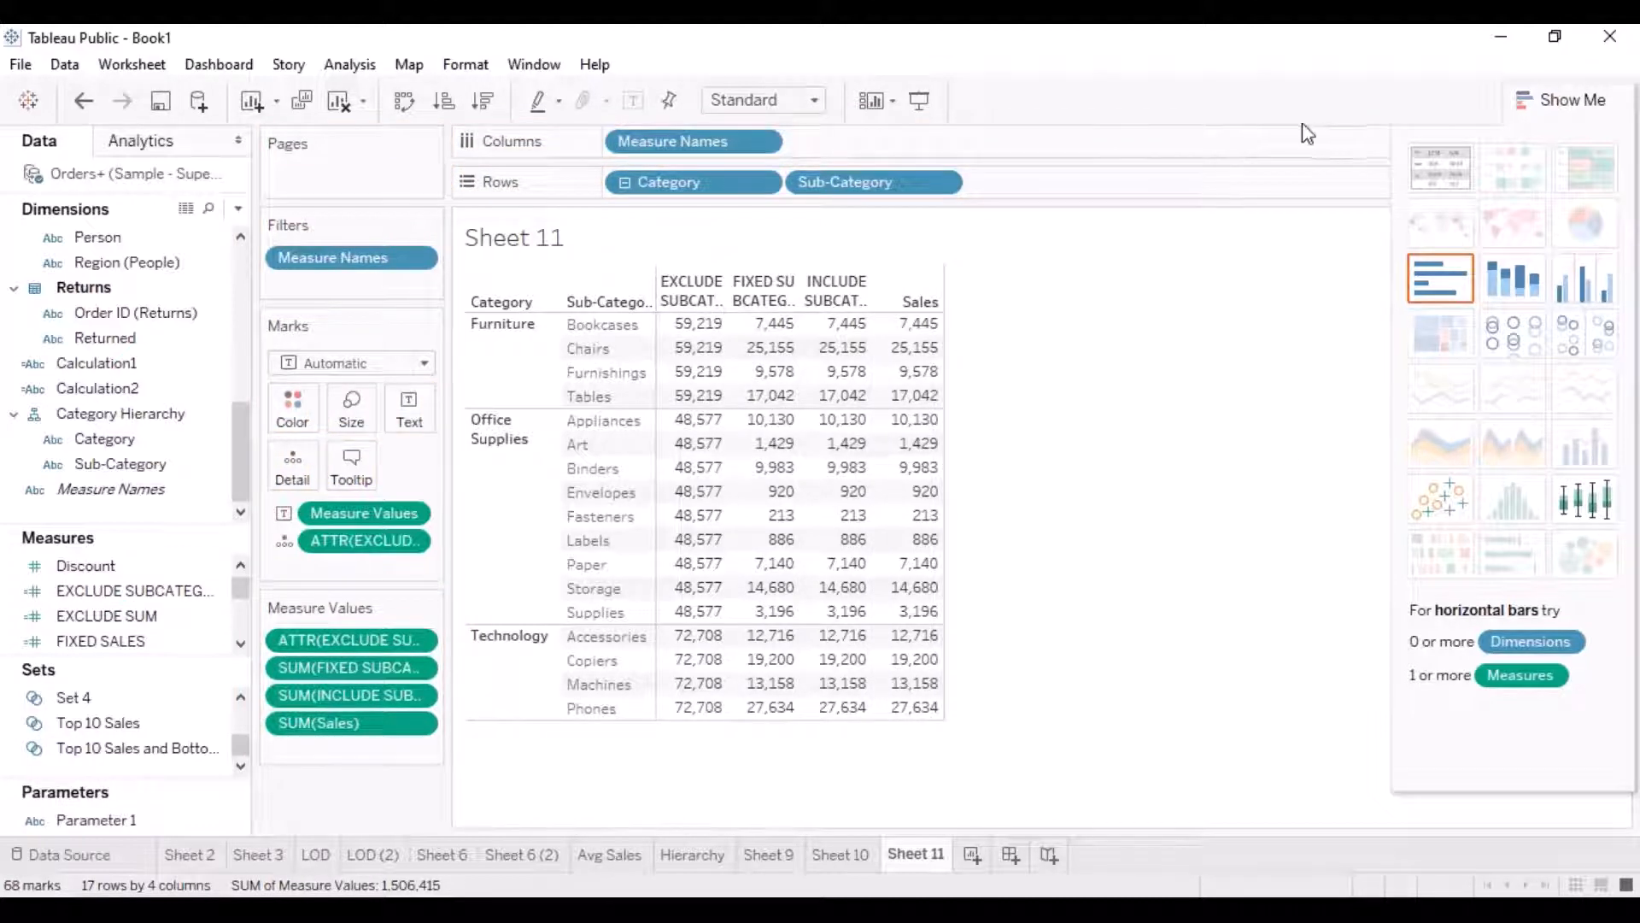
pyautogui.click(1221, 124)
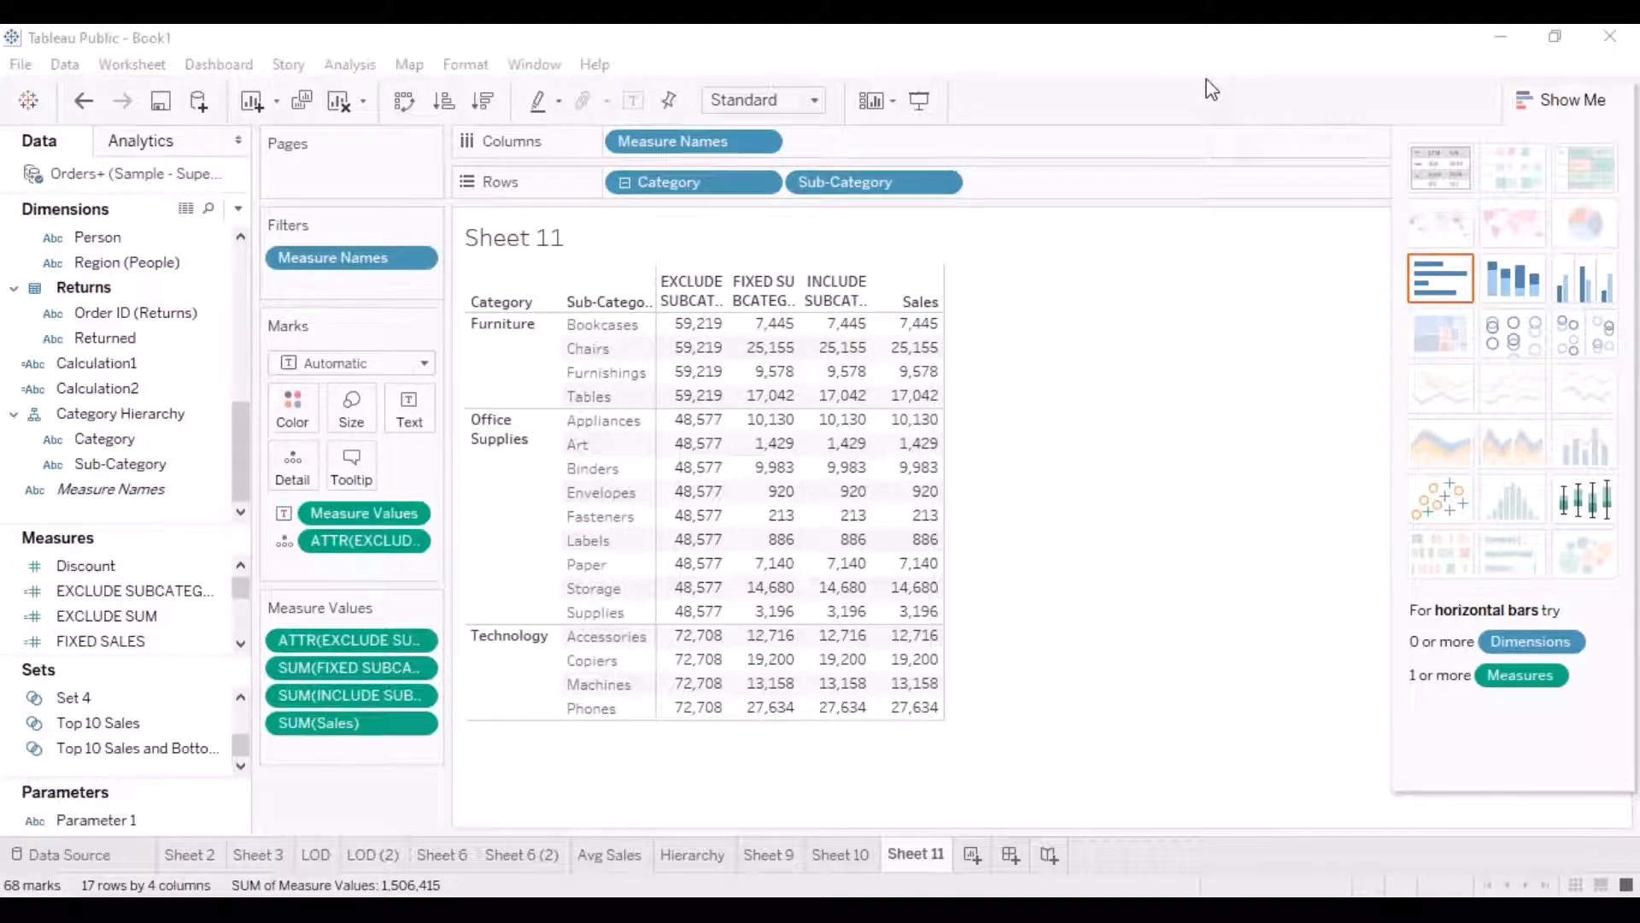
# Add subtotals for each category and compare the EXCLUDE, FIXED and INCLUDE columns with Sales in the Furniture rows.
pyautogui.click(349, 67)
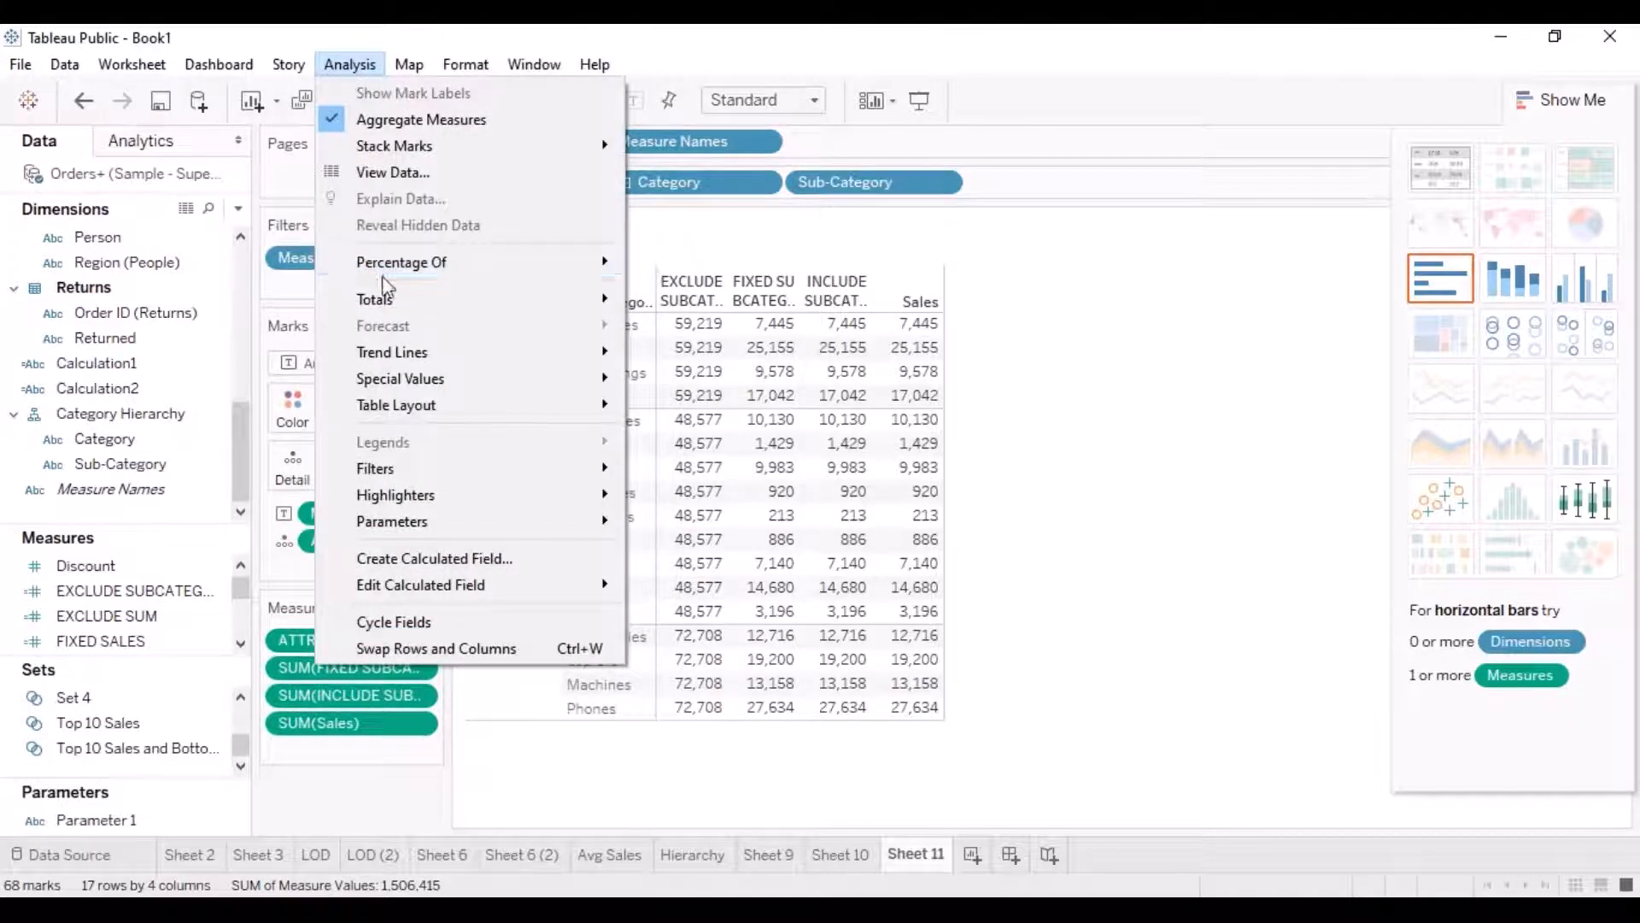
pyautogui.moveTo(403, 301)
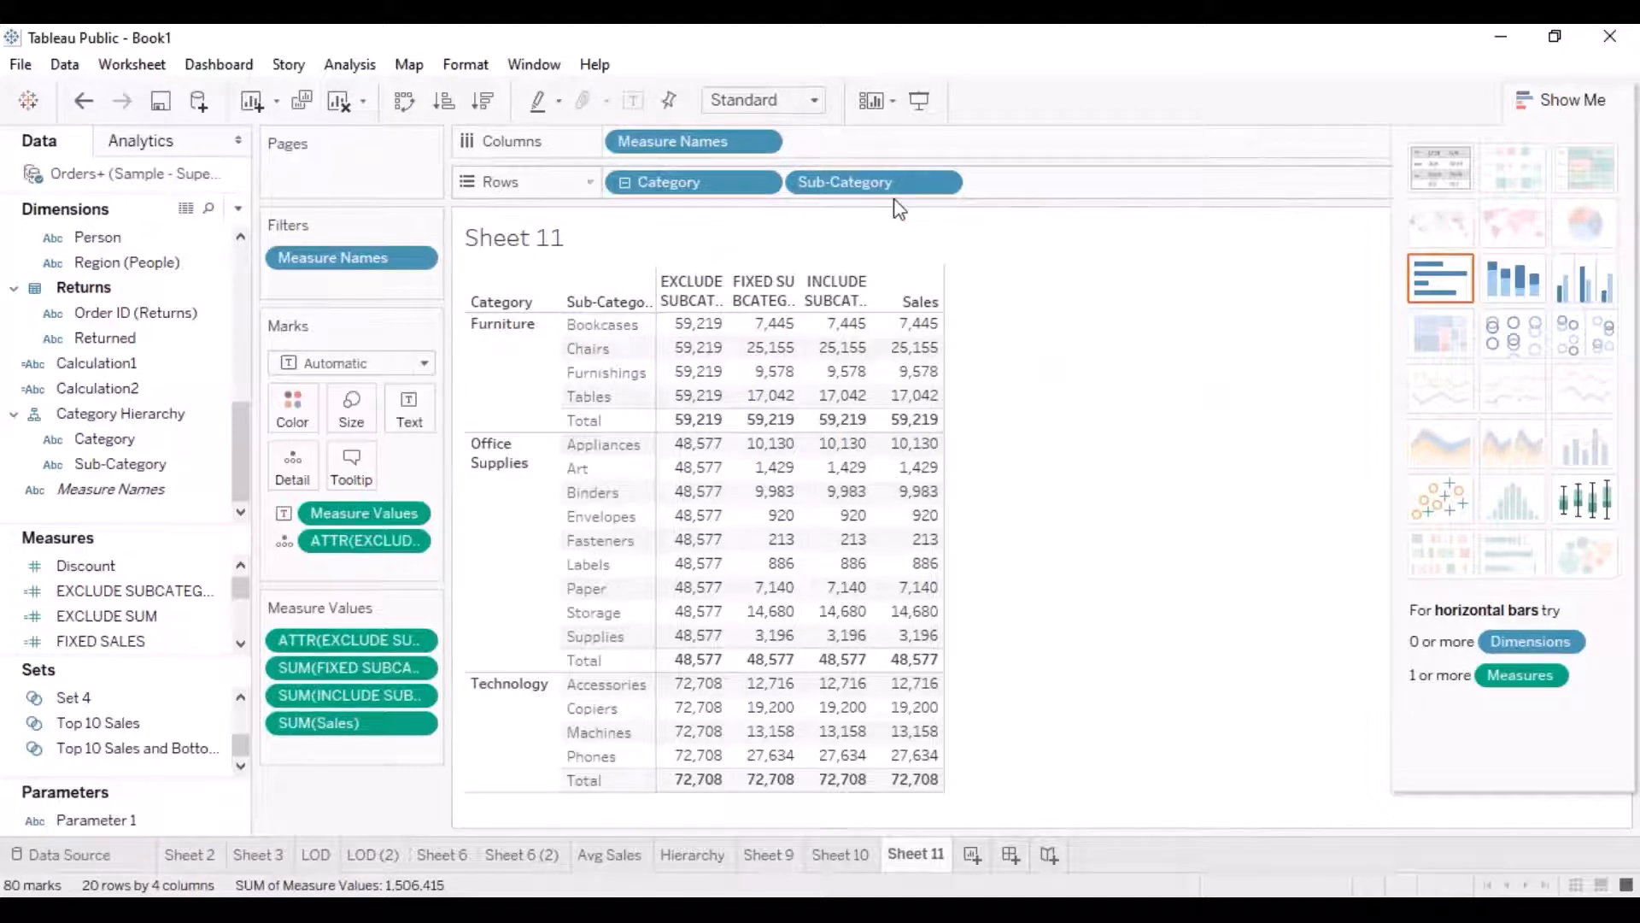
pyautogui.moveTo(931, 328)
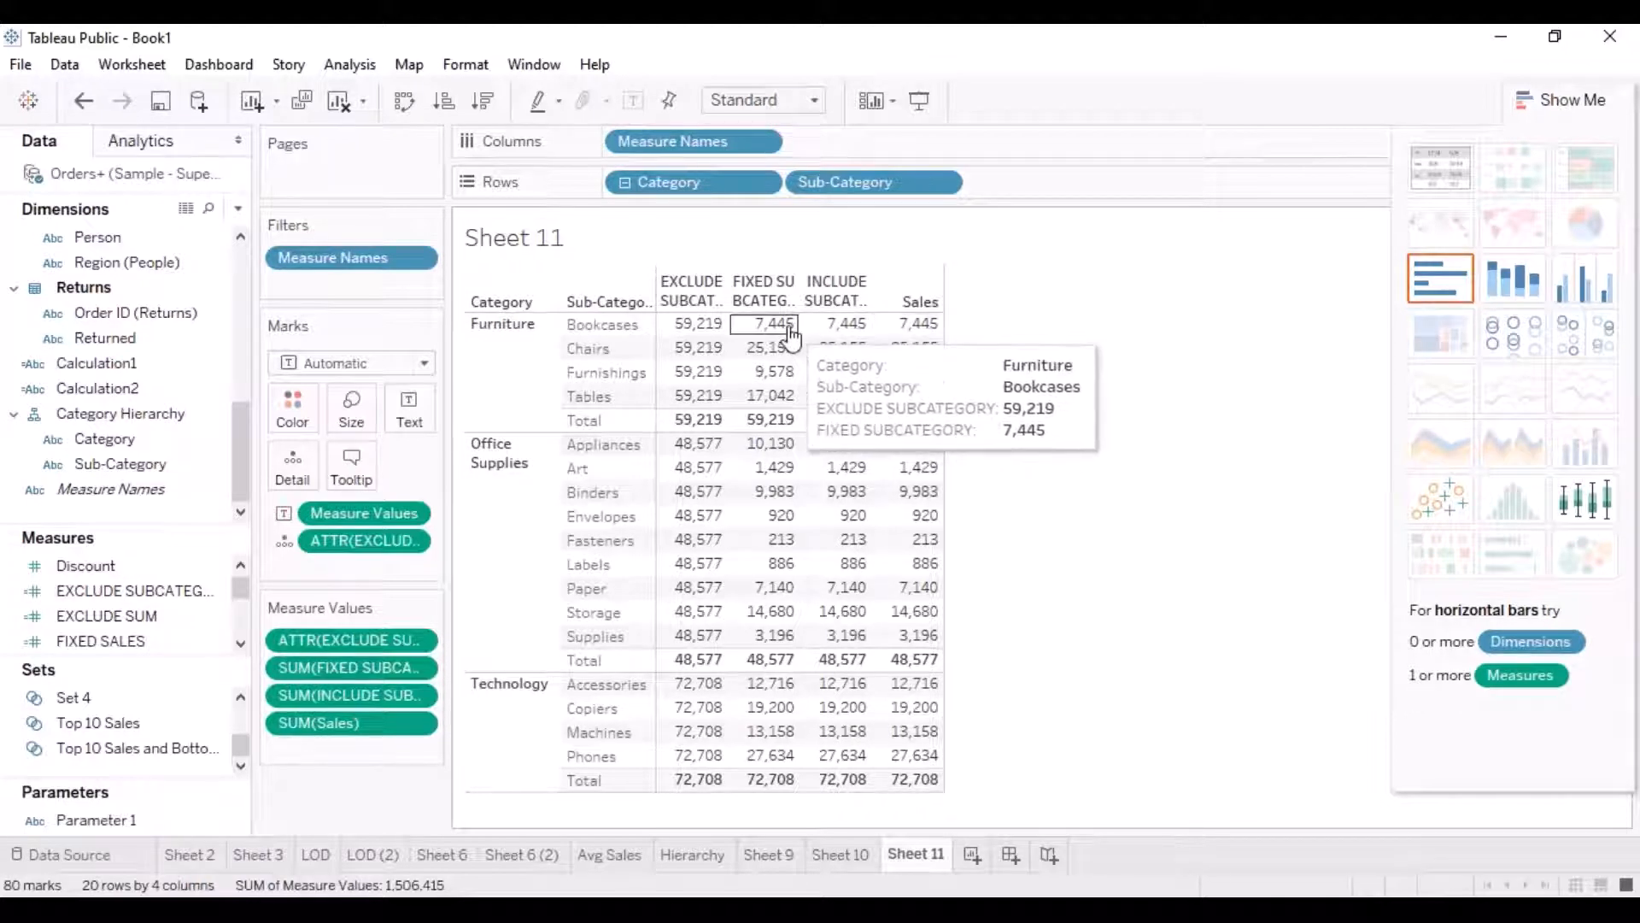
pyautogui.moveTo(786, 350)
pyautogui.moveTo(789, 408)
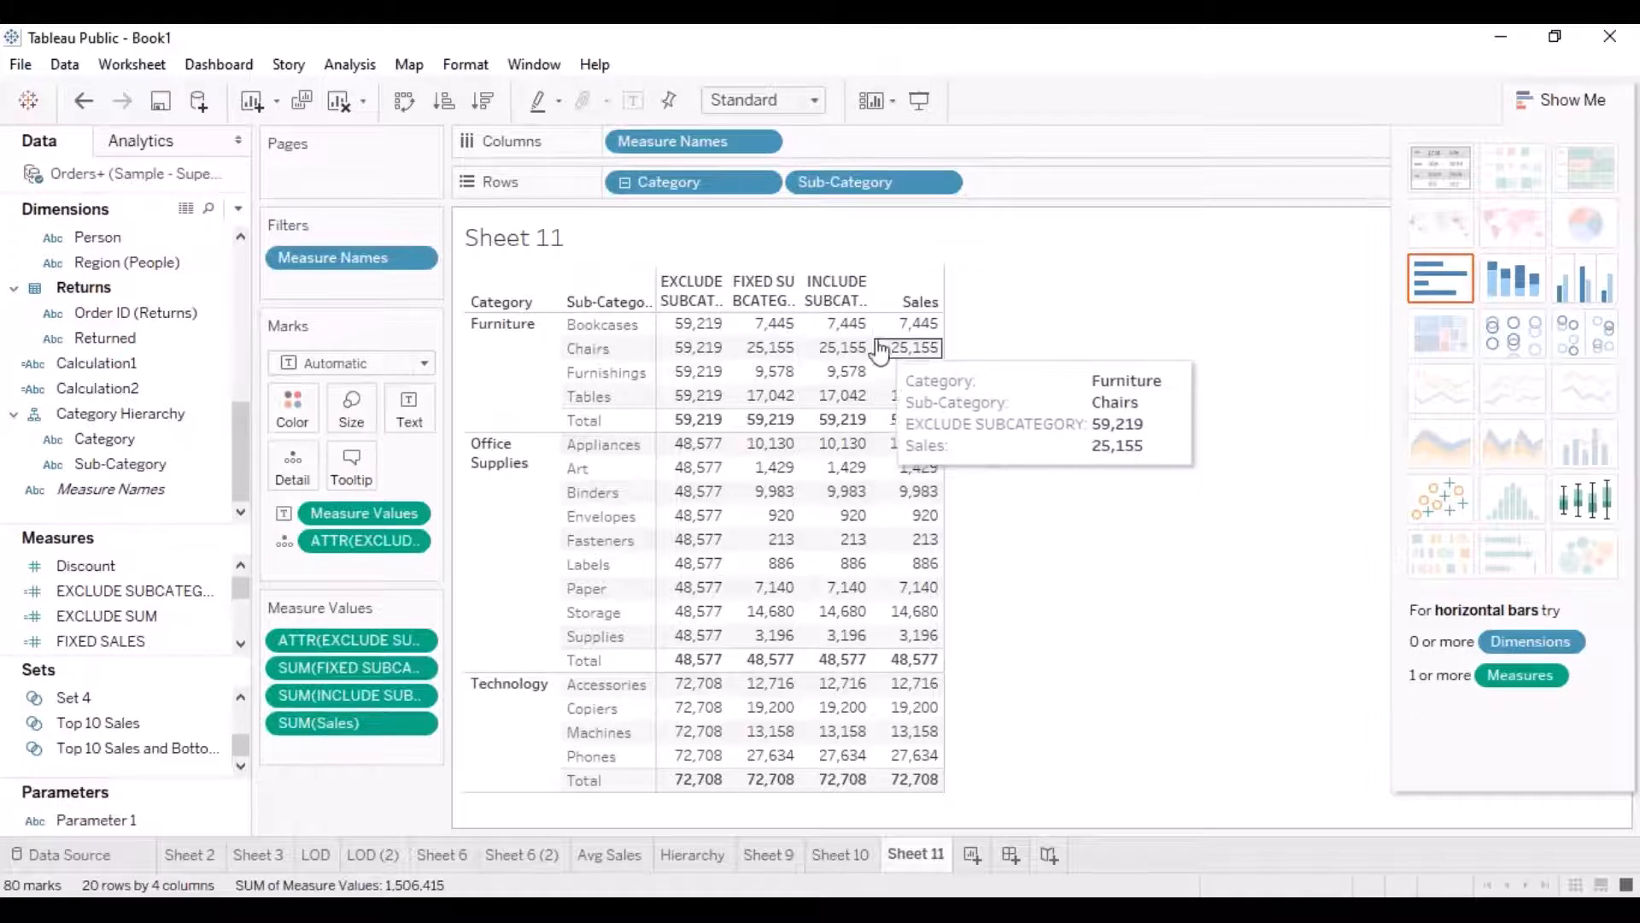
pyautogui.moveTo(859, 331)
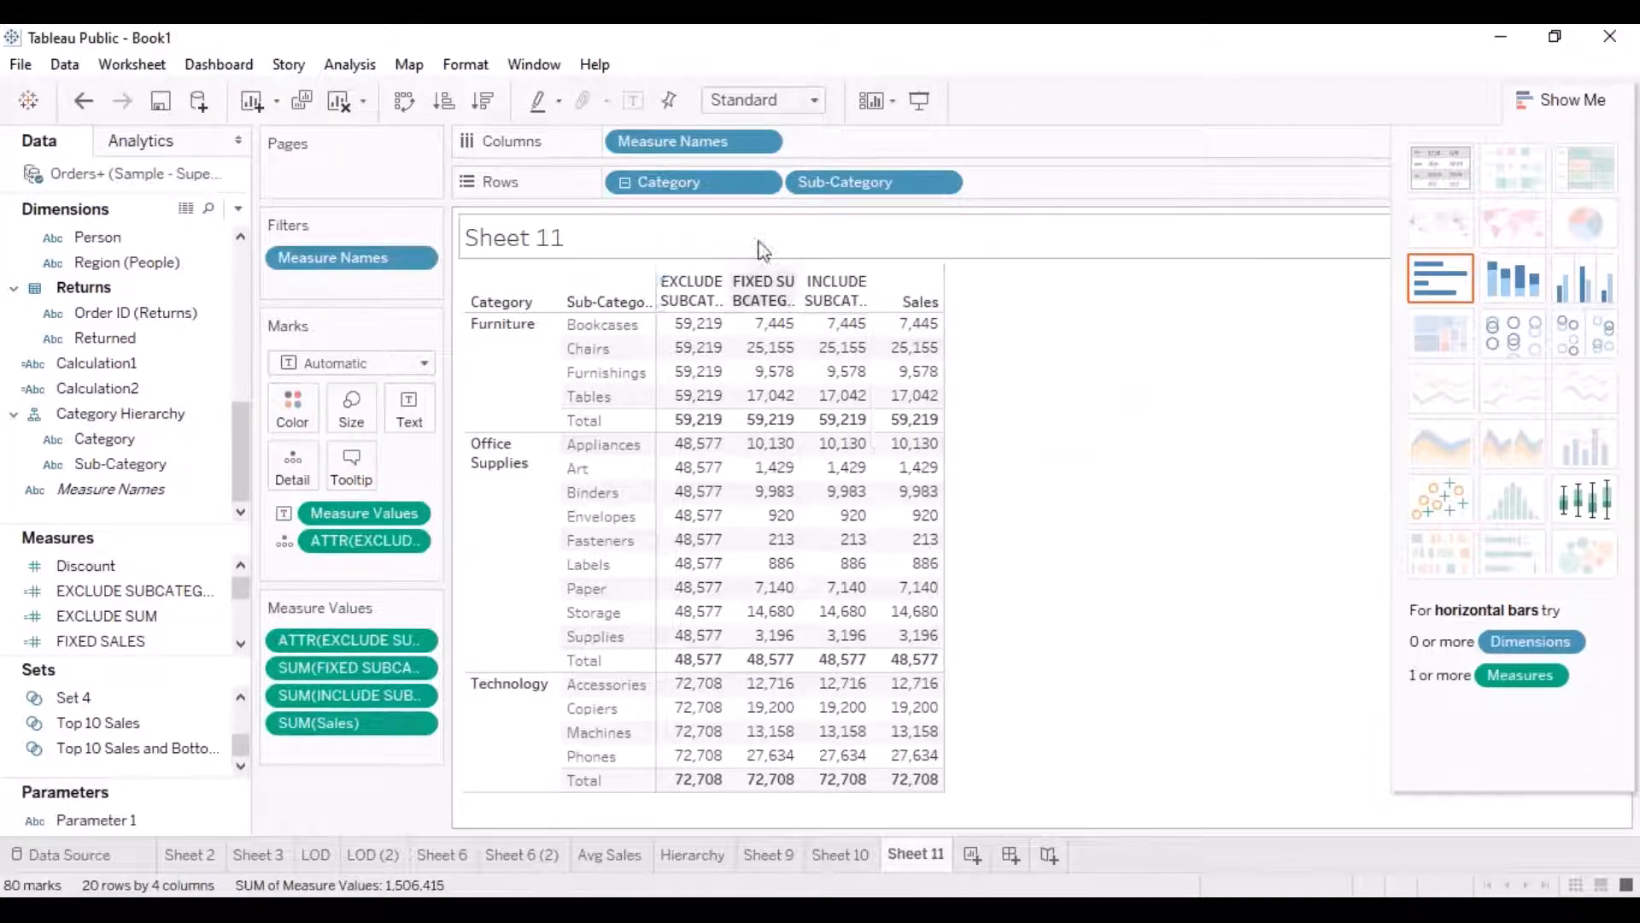
pyautogui.moveTo(698, 338)
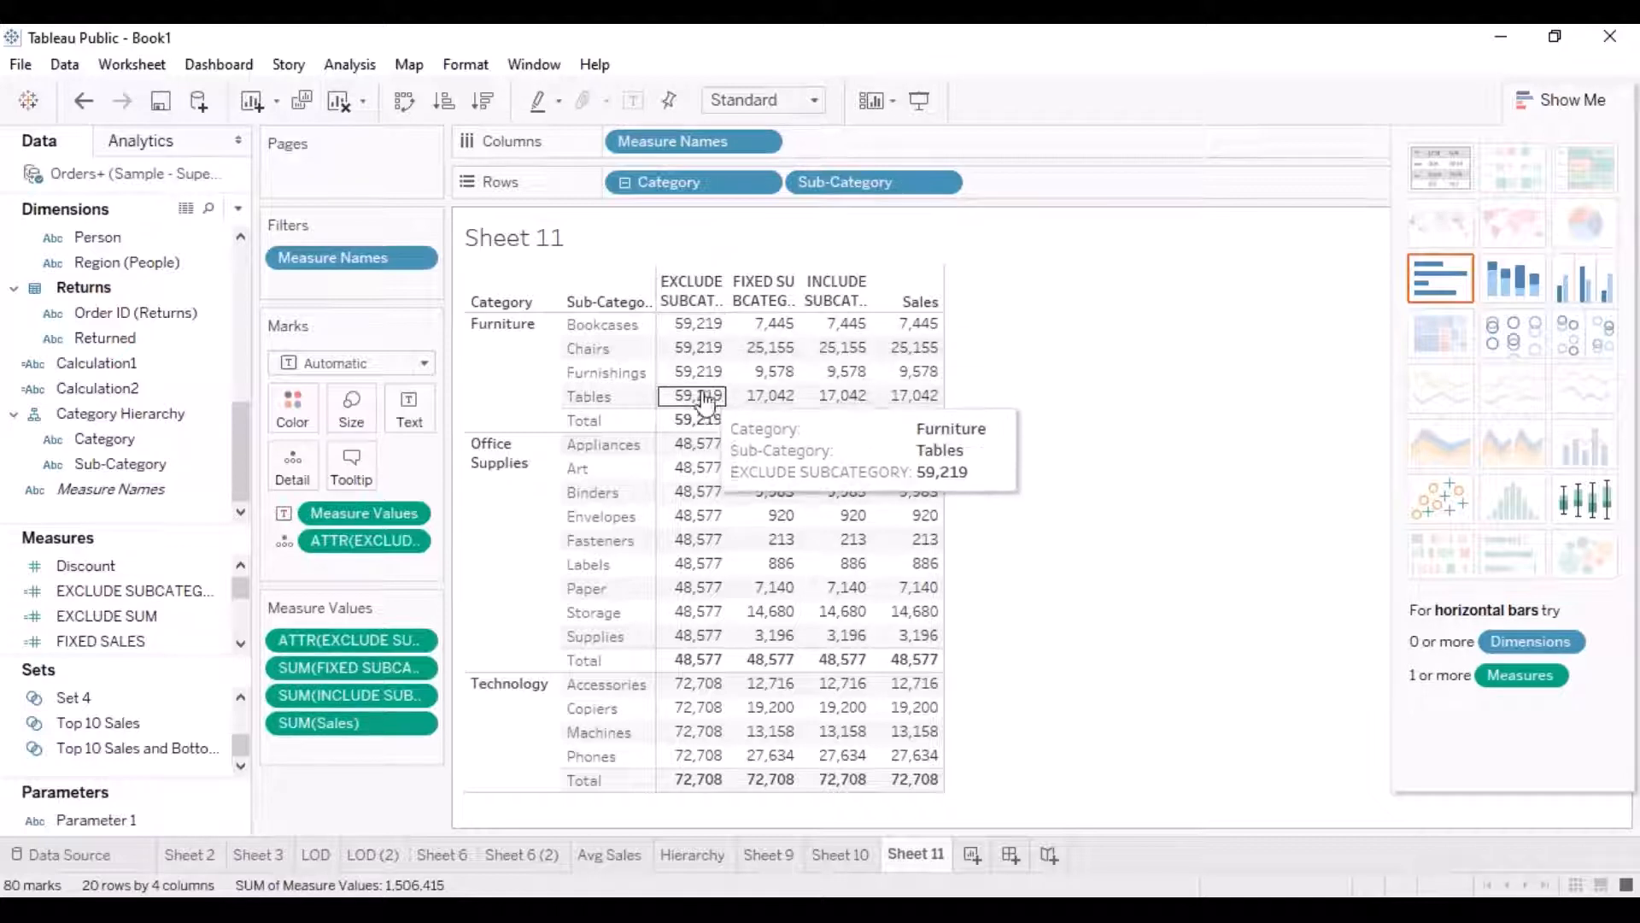
pyautogui.moveTo(722, 429)
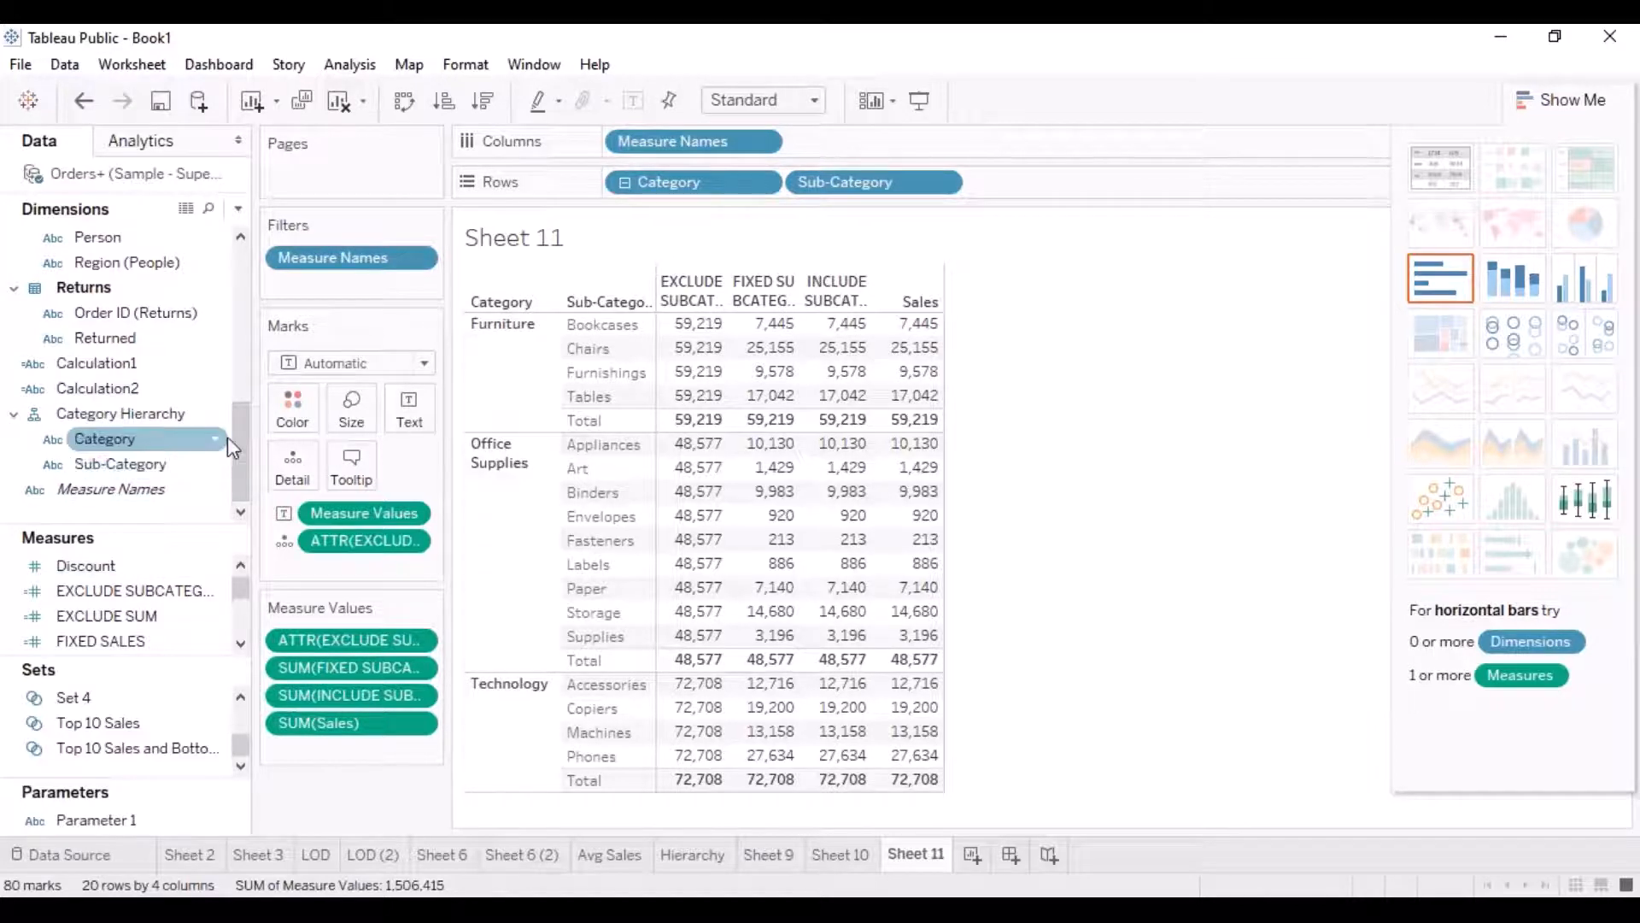
# Add Region to the rows ahead of Category and review the level-of-detail values by region.
pyautogui.moveTo(242, 449); pyautogui.dragTo(239, 341)
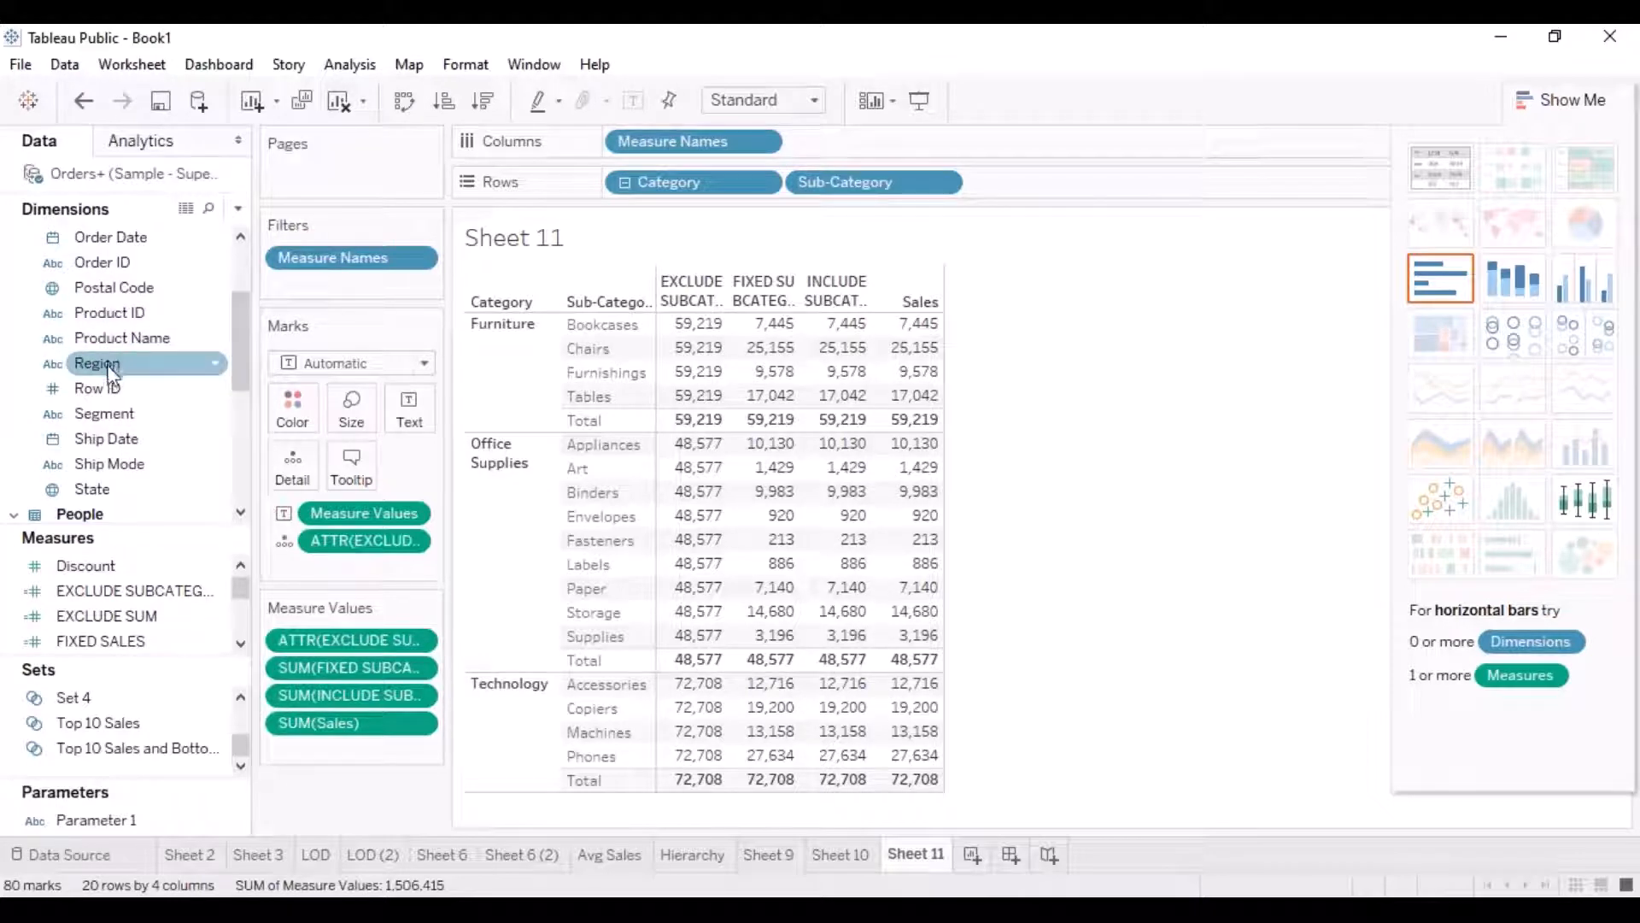
pyautogui.moveTo(110, 369); pyautogui.dragTo(604, 180)
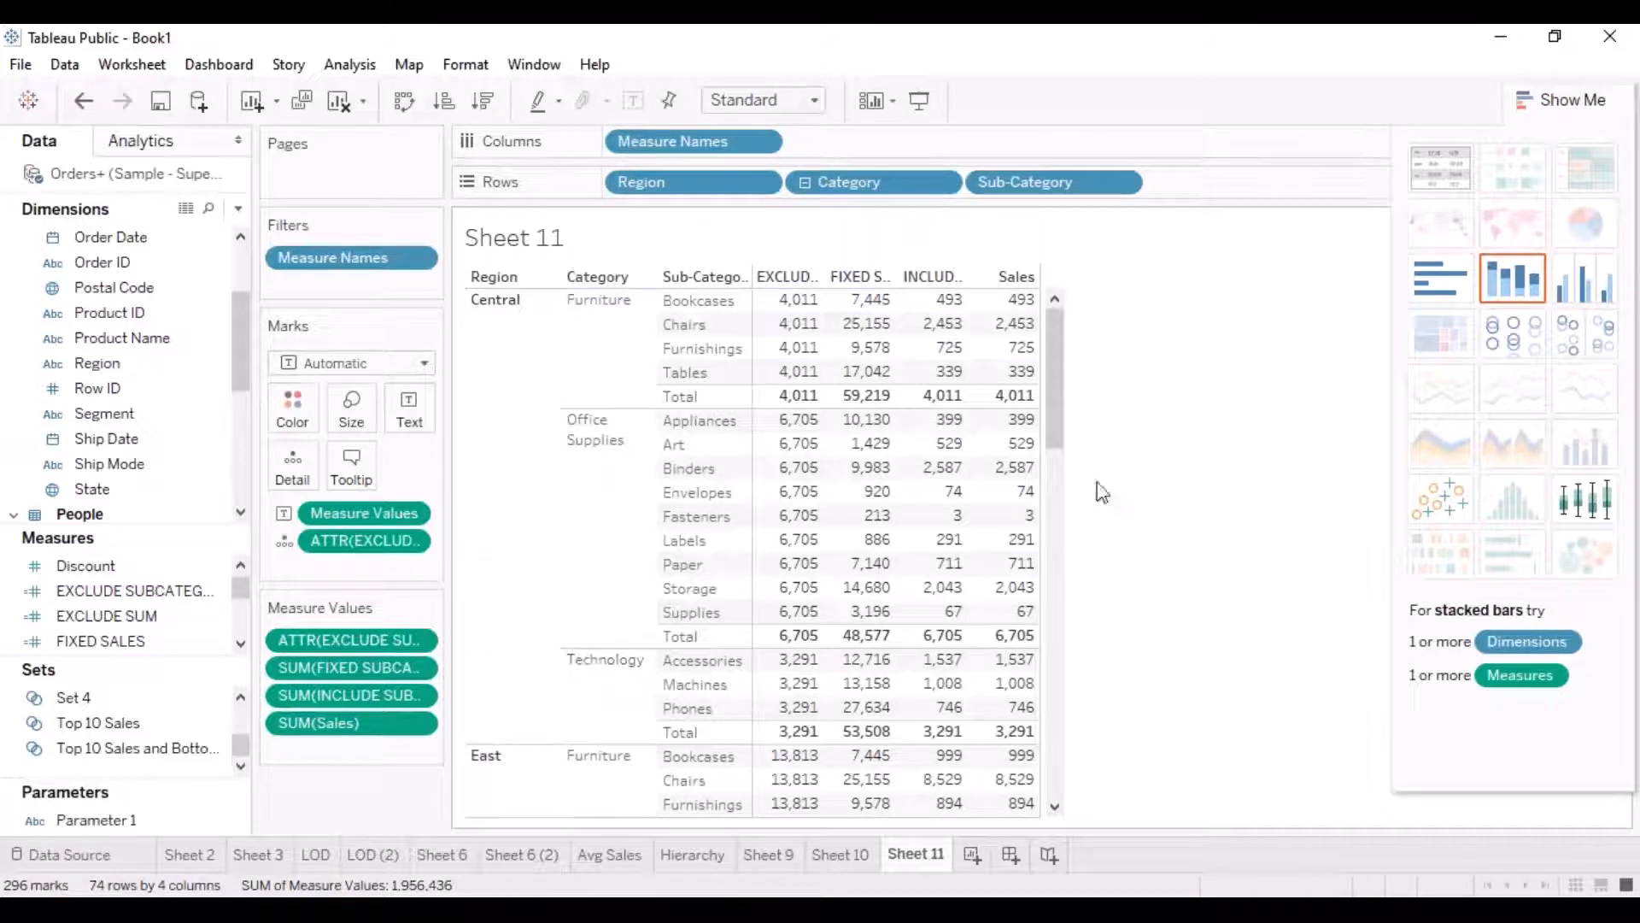
pyautogui.moveTo(1060, 434); pyautogui.dragTo(1076, 396)
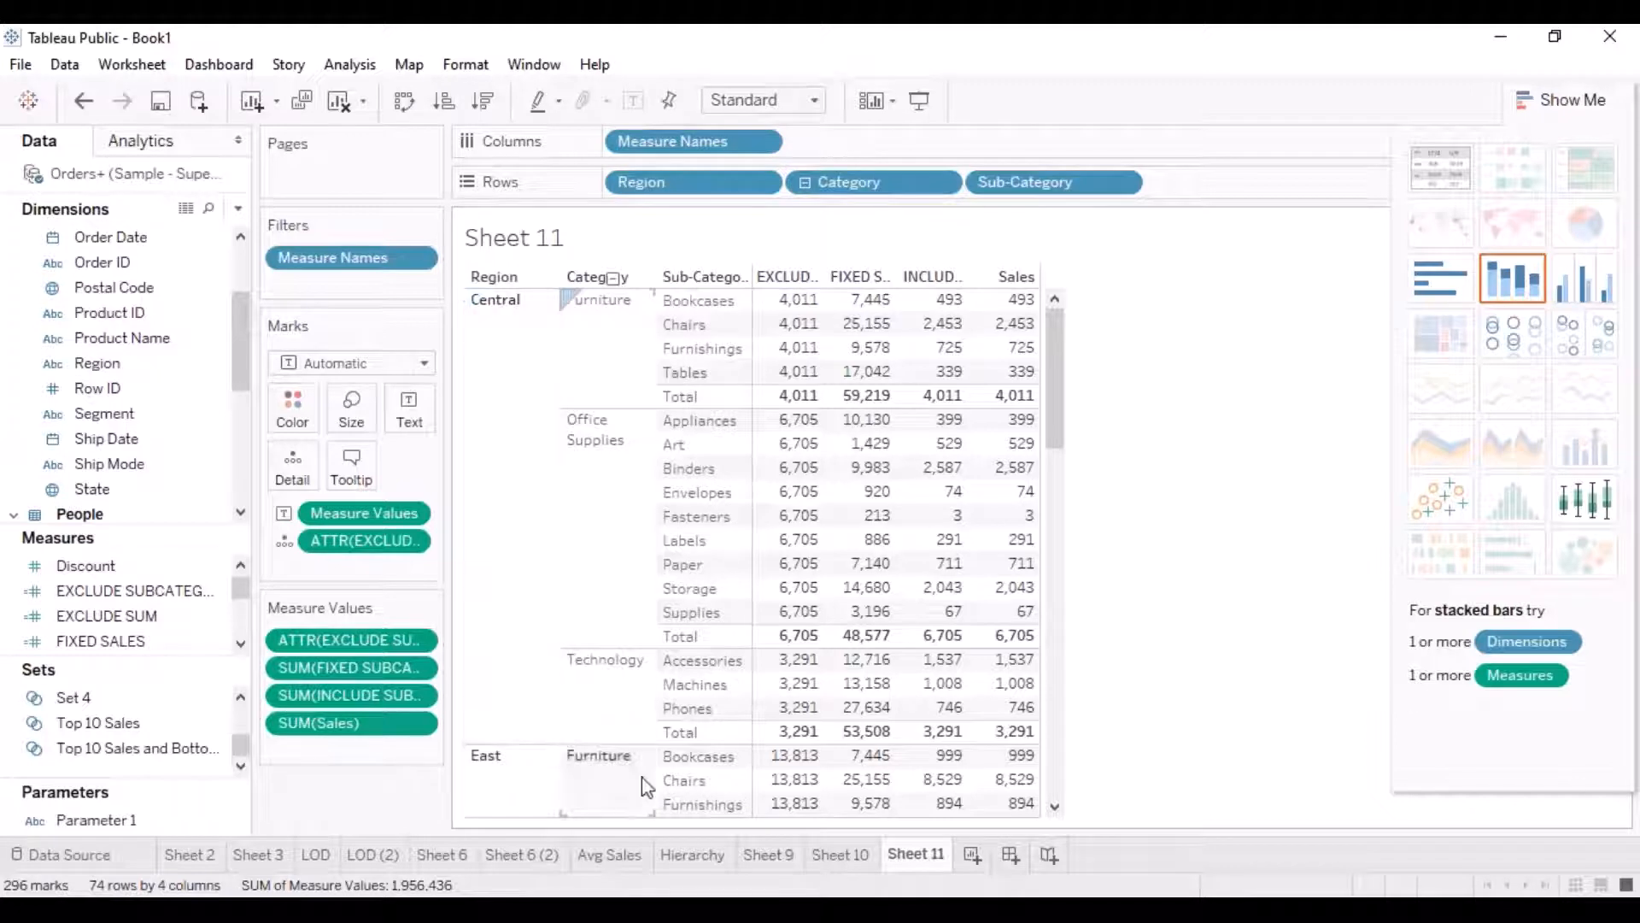
pyautogui.moveTo(893, 370)
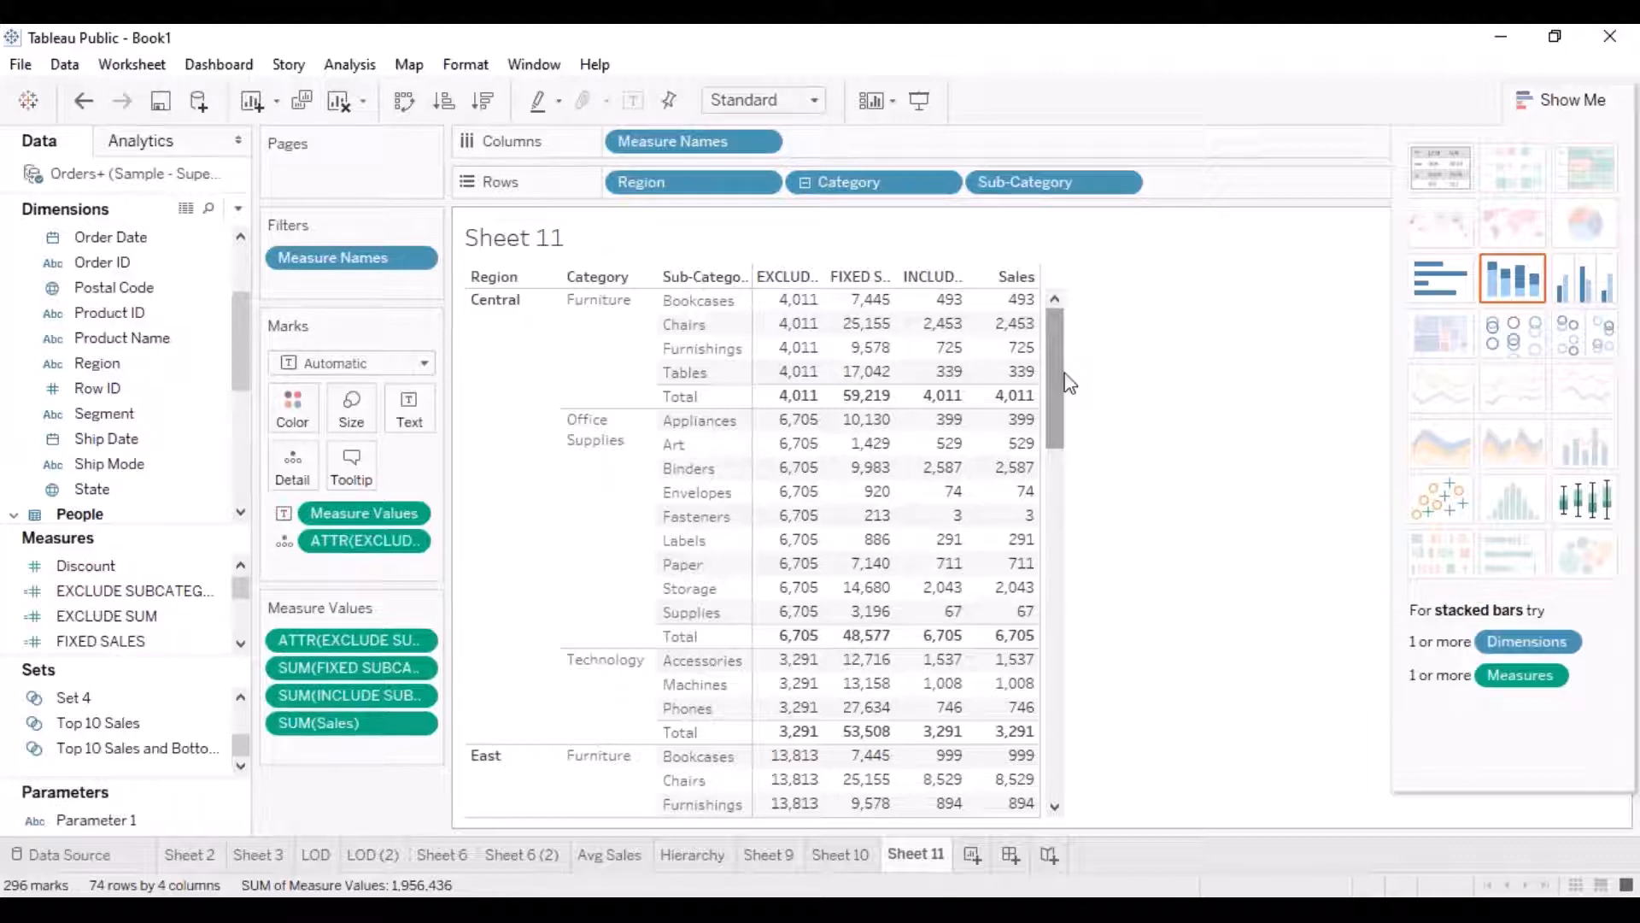
# Duplicate Sheet 11 and remove Region from the duplicate's rows, leaving Category and Sub-Category.
pyautogui.moveTo(880, 314)
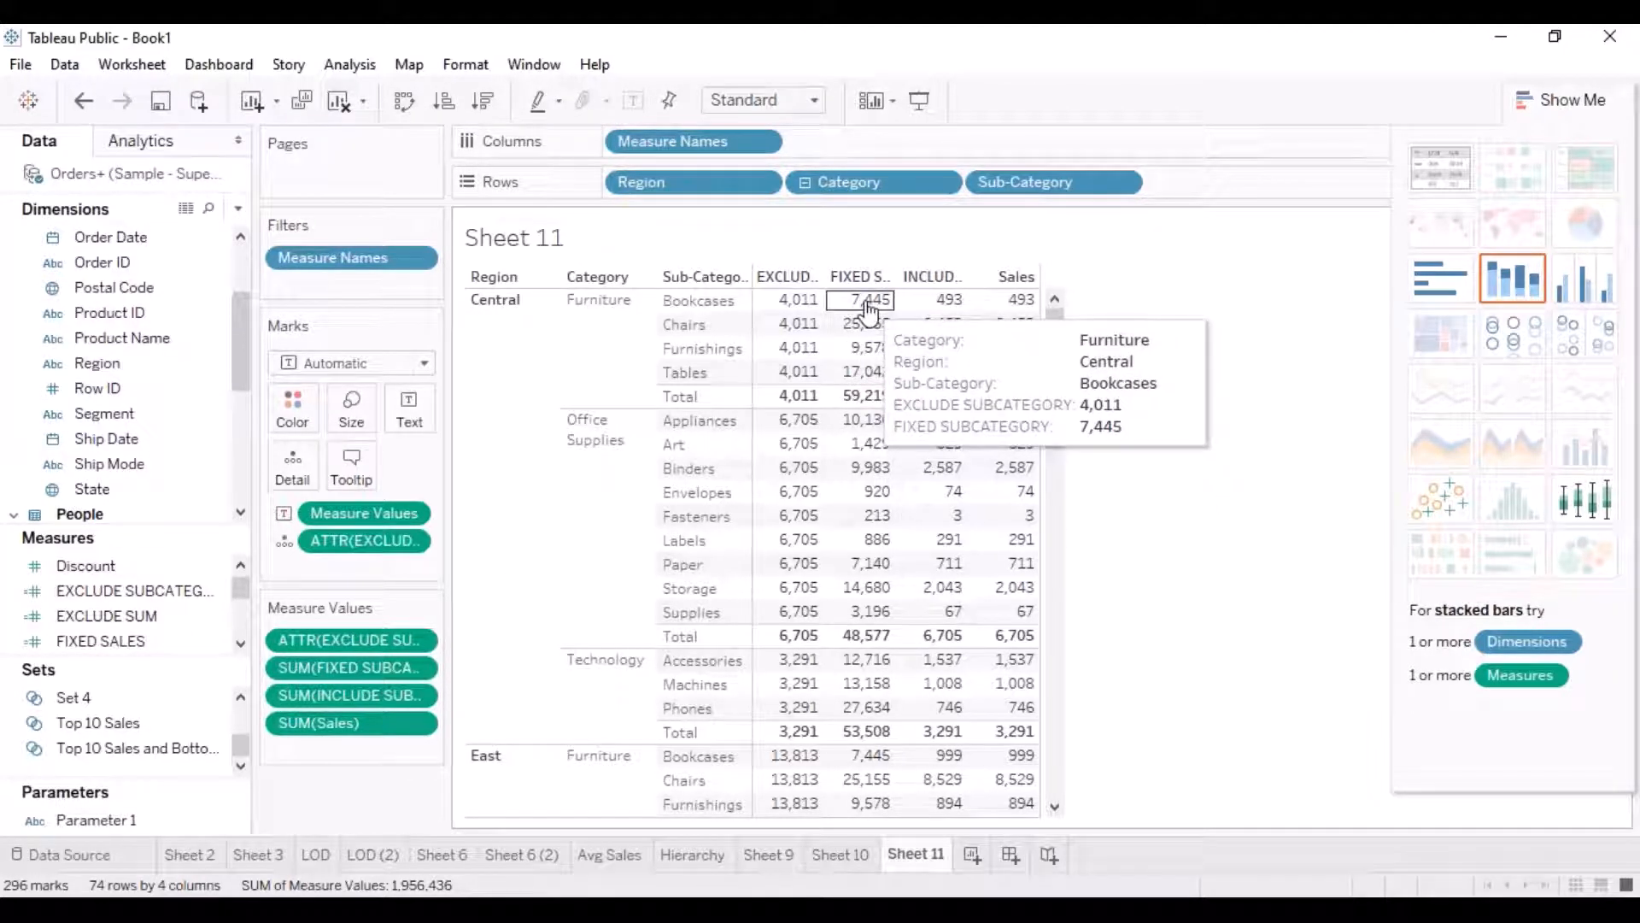
pyautogui.rightClick(920, 861)
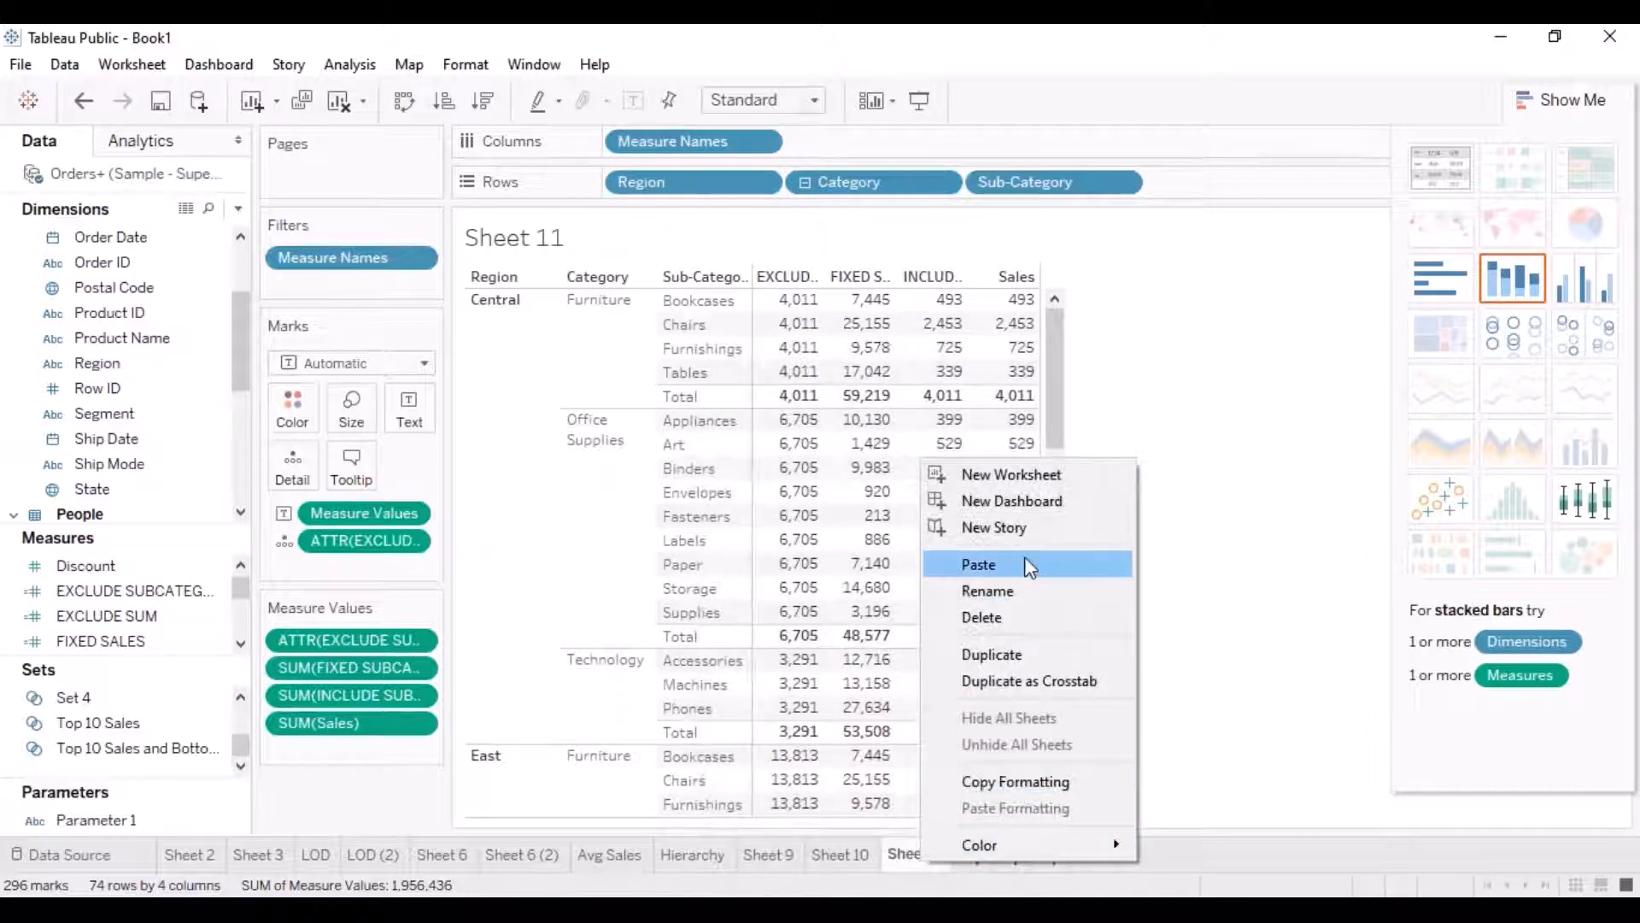
pyautogui.click(991, 663)
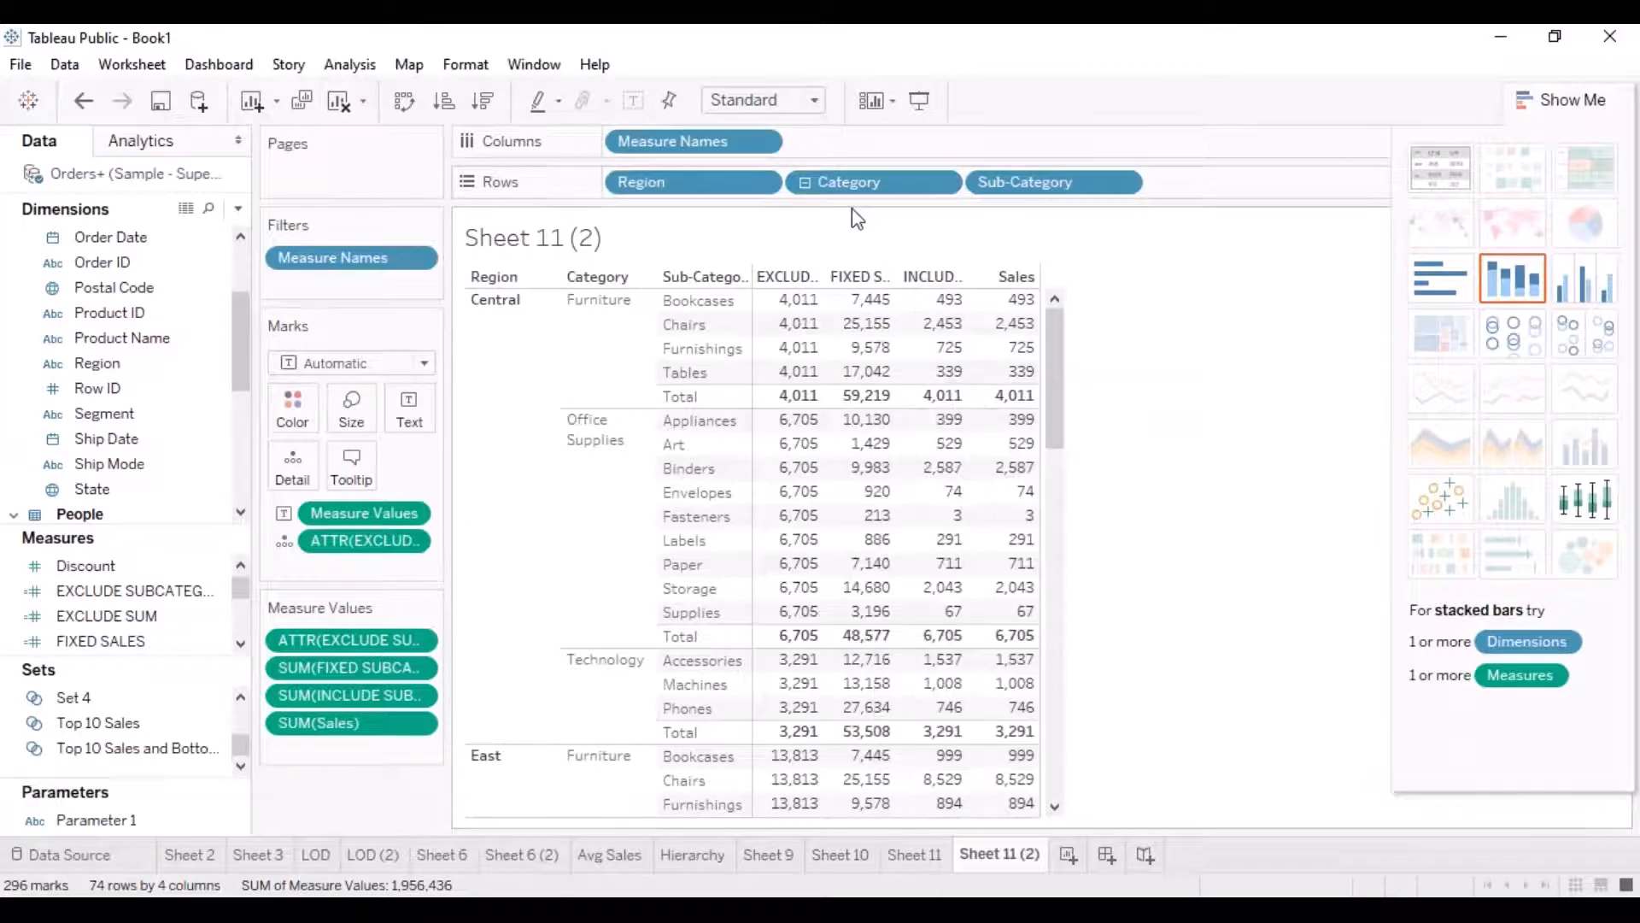
pyautogui.moveTo(715, 192); pyautogui.dragTo(172, 759)
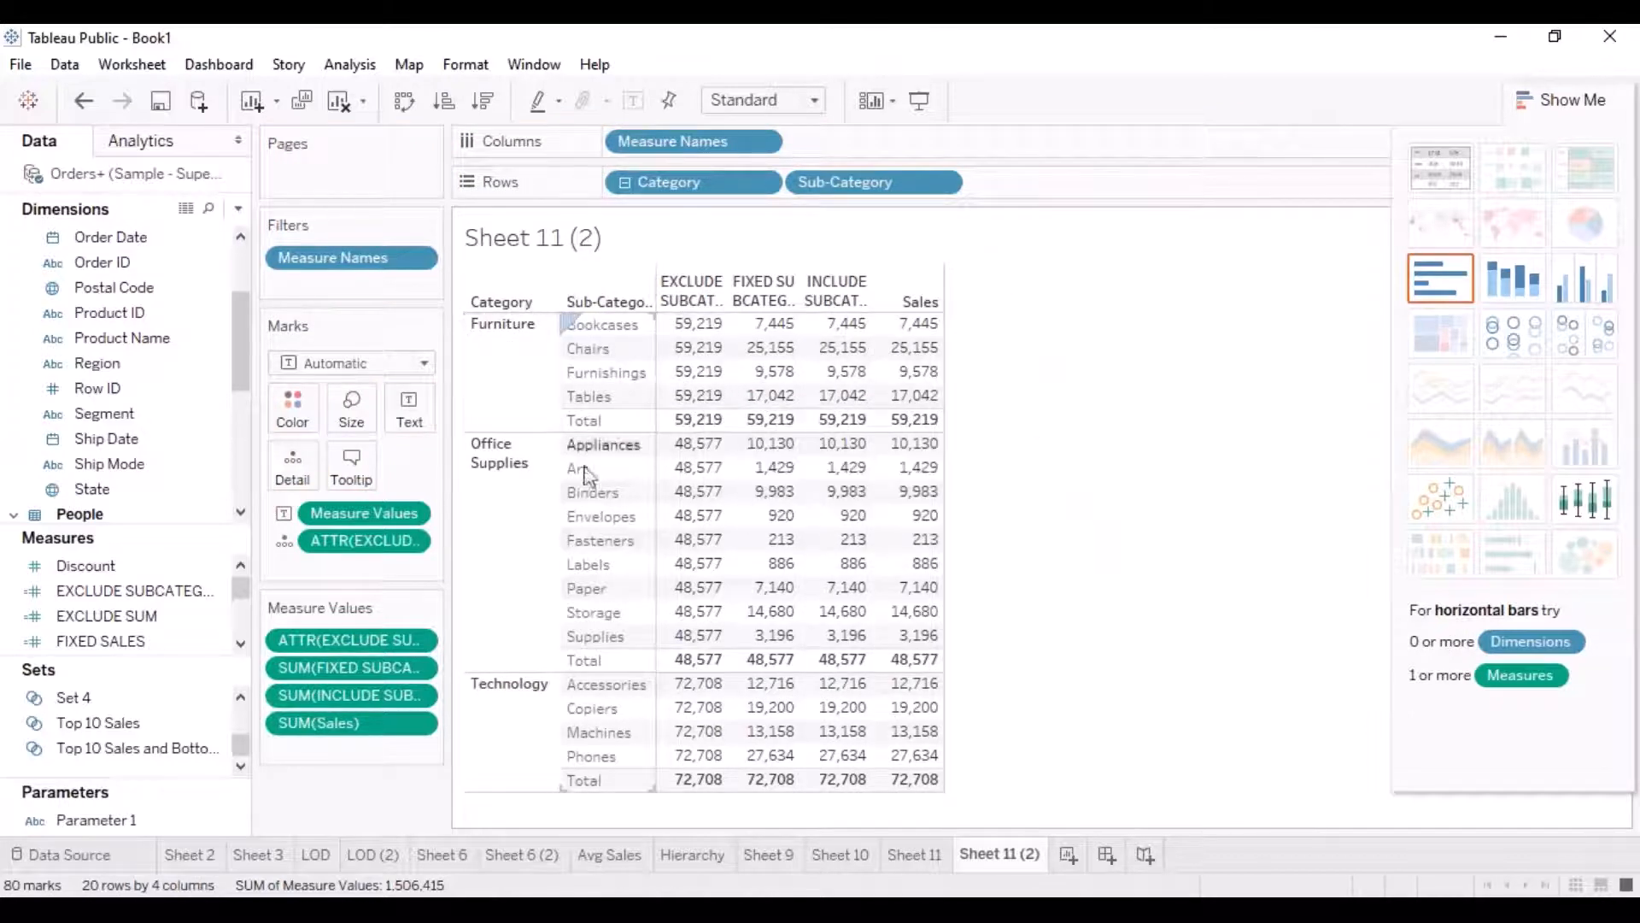
# Compare the FIXED, EXCLUDE and INCLUDE values in the copy without Region with the Central region's values on Sheet 11.
pyautogui.moveTo(784, 333)
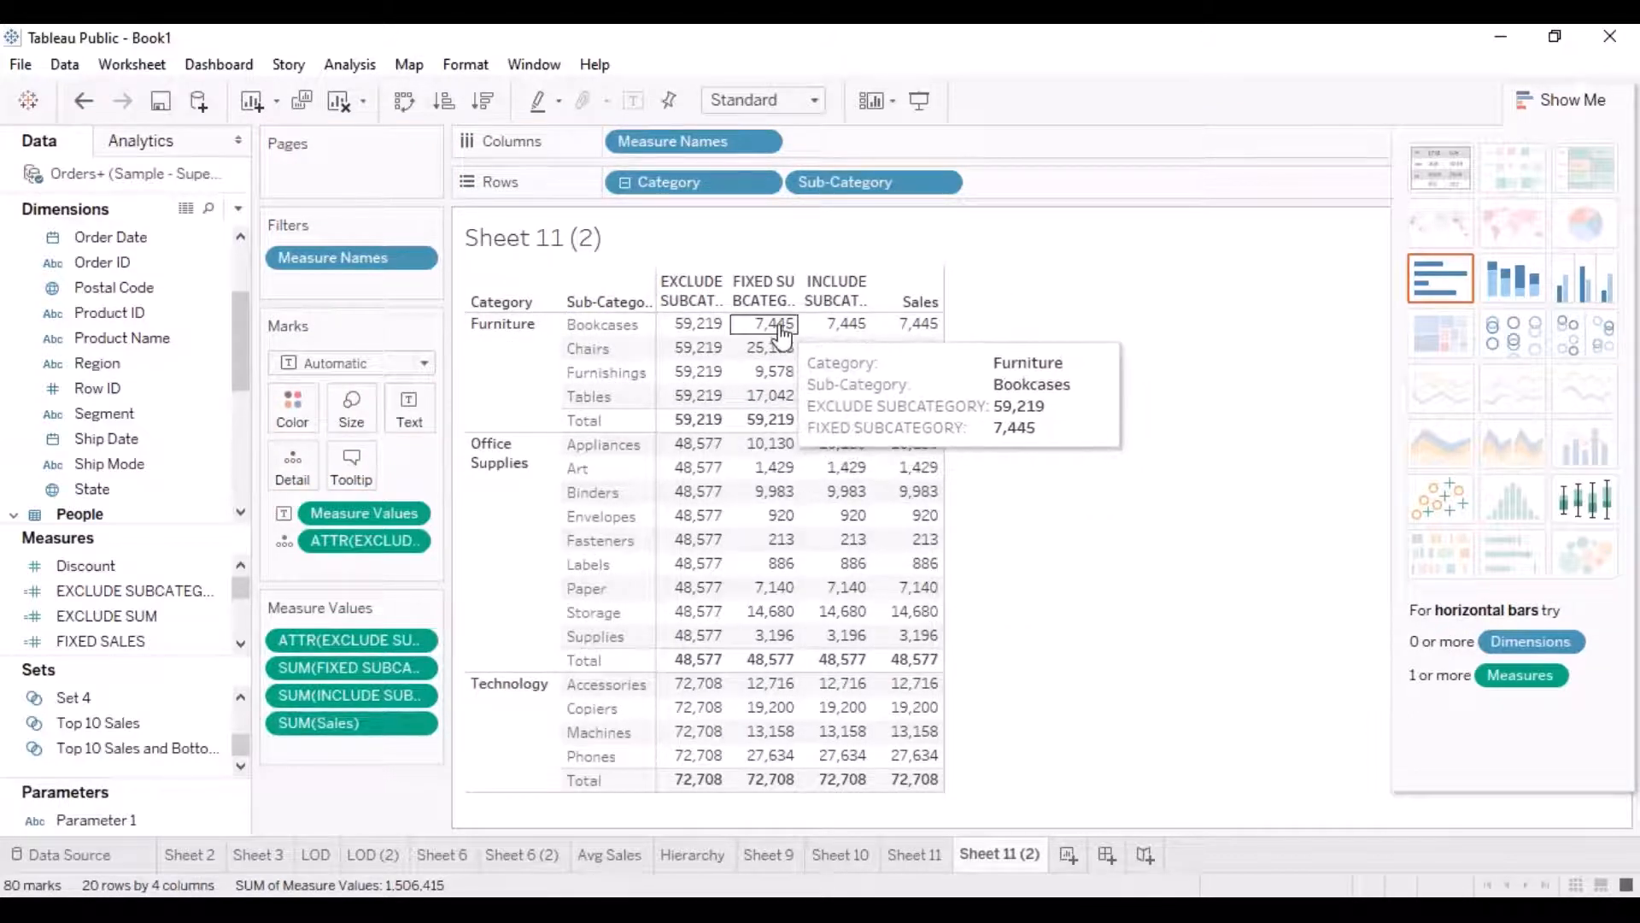
pyautogui.moveTo(795, 386)
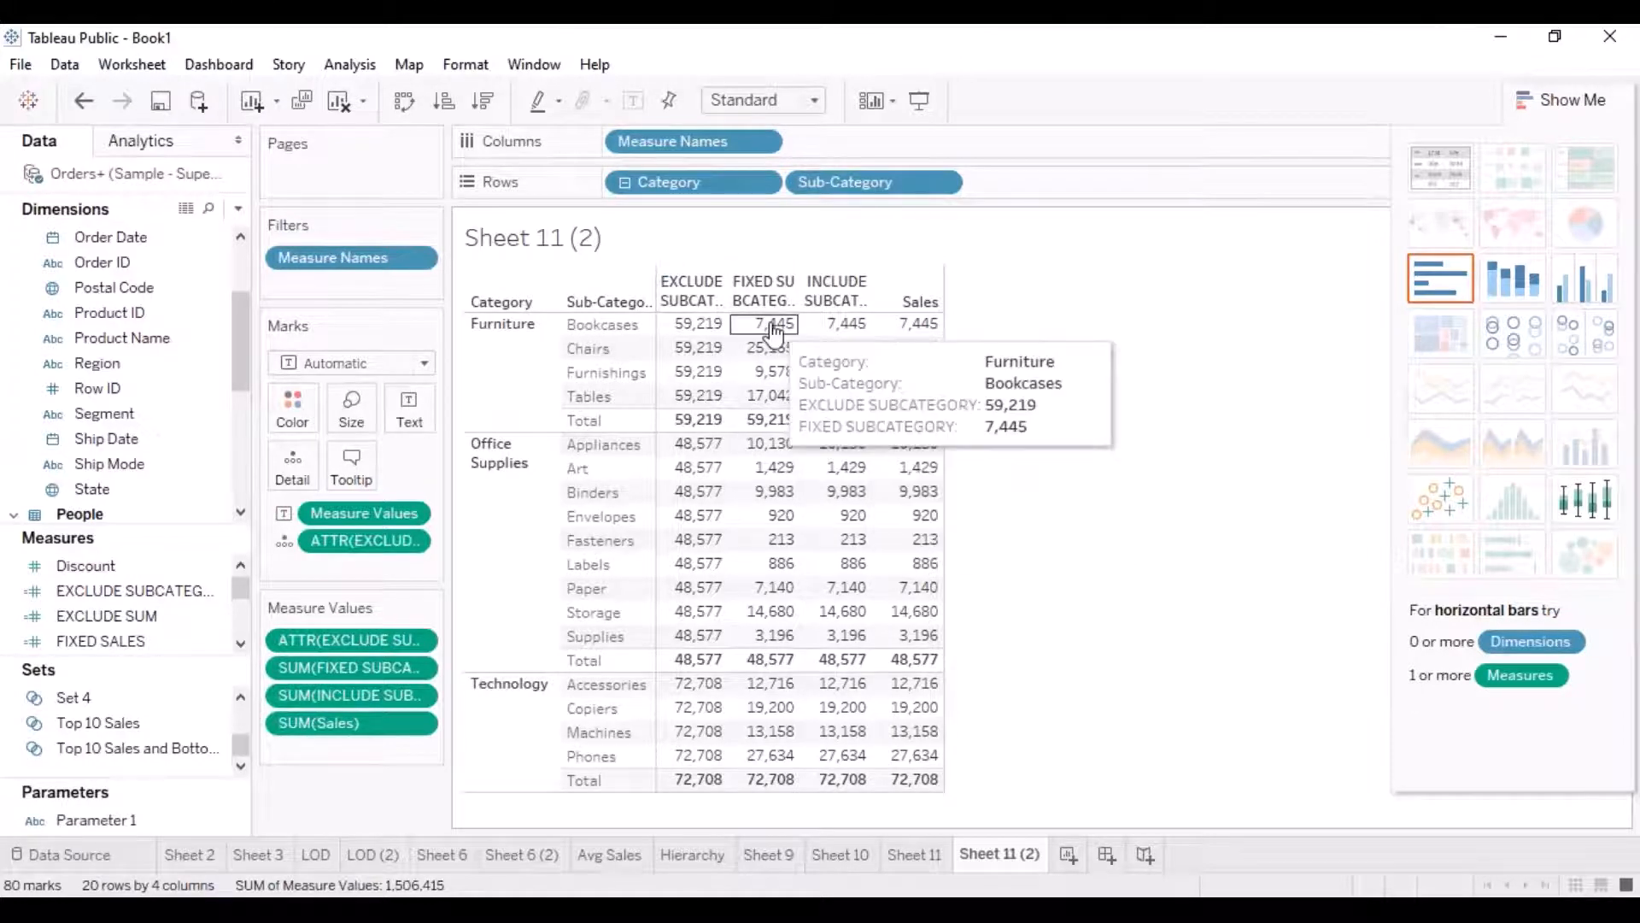
pyautogui.moveTo(760, 506)
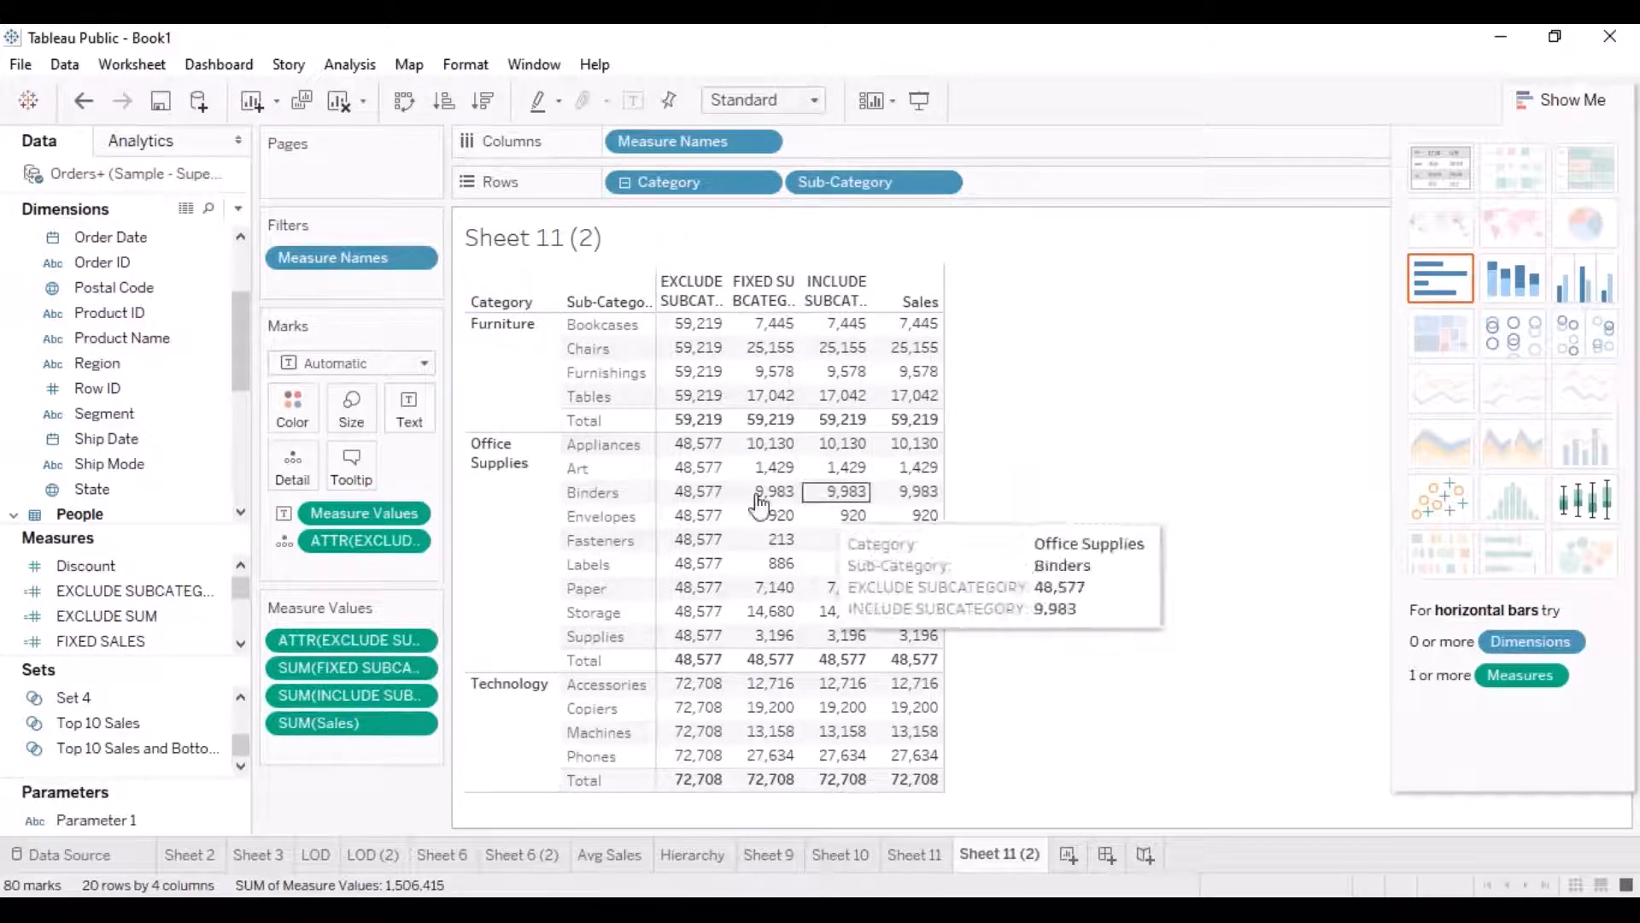
pyautogui.click(922, 854)
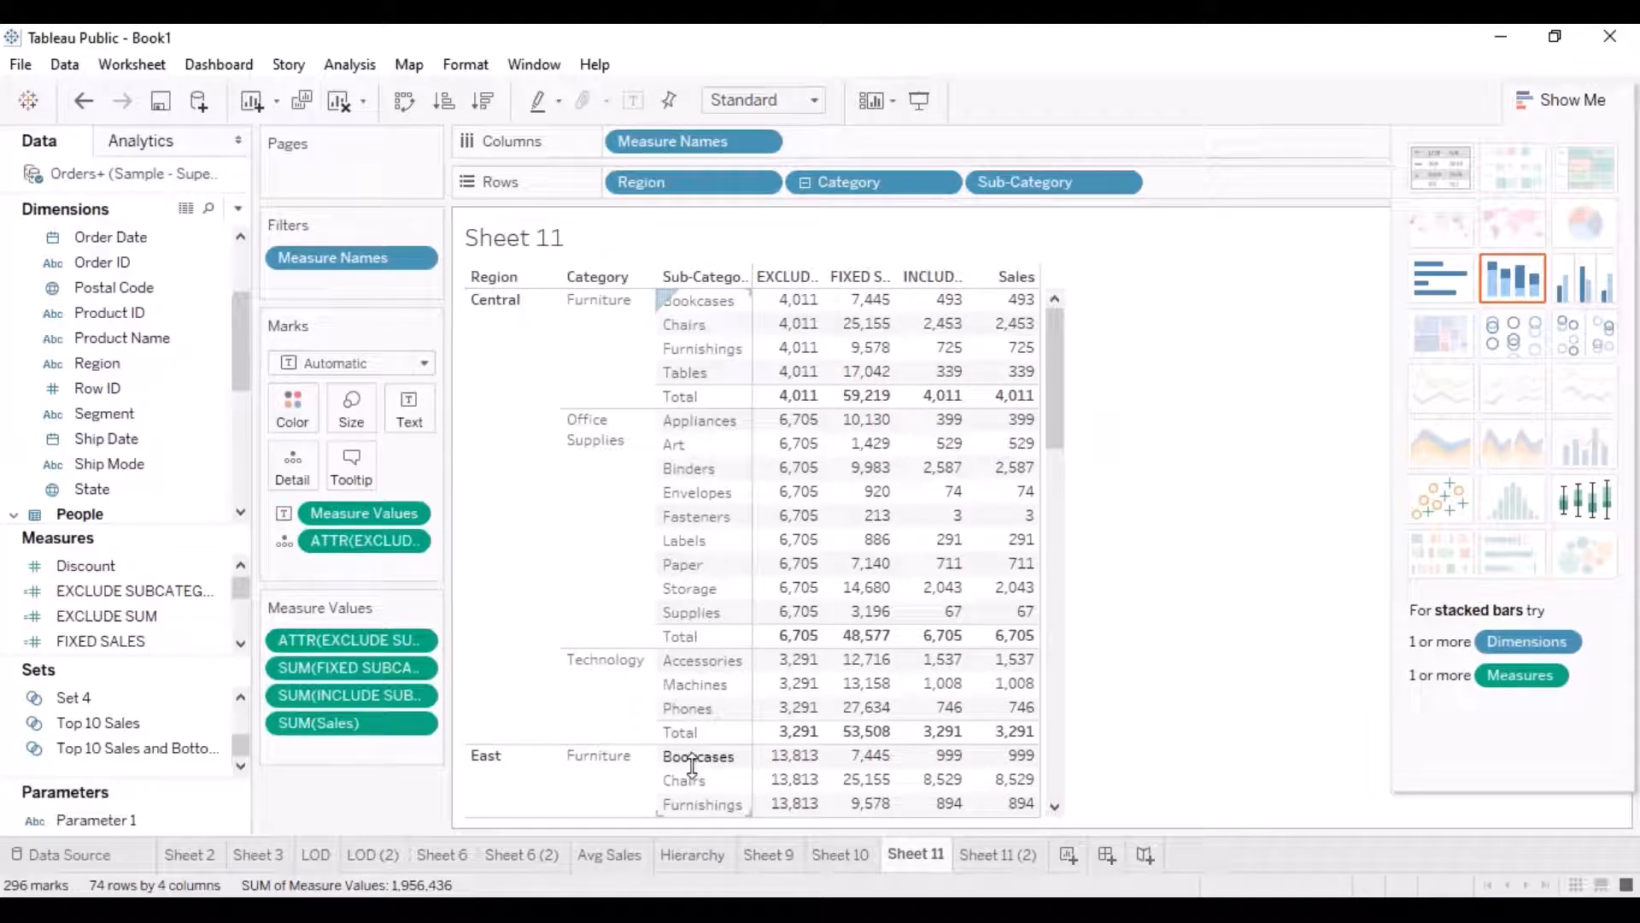
pyautogui.moveTo(876, 765)
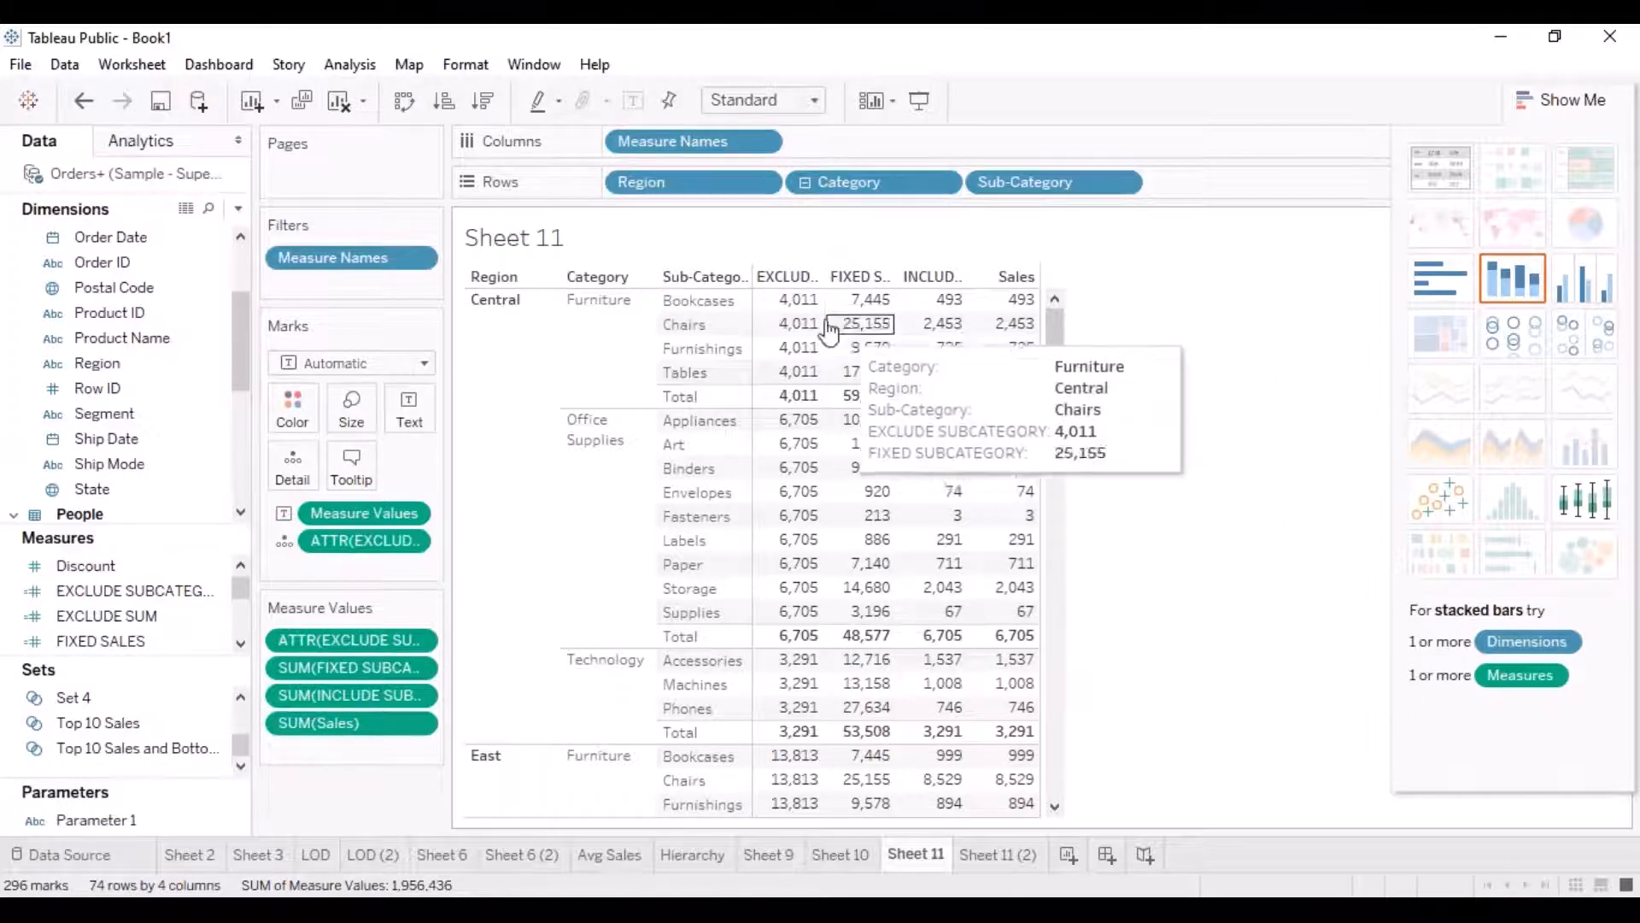
pyautogui.moveTo(795, 337)
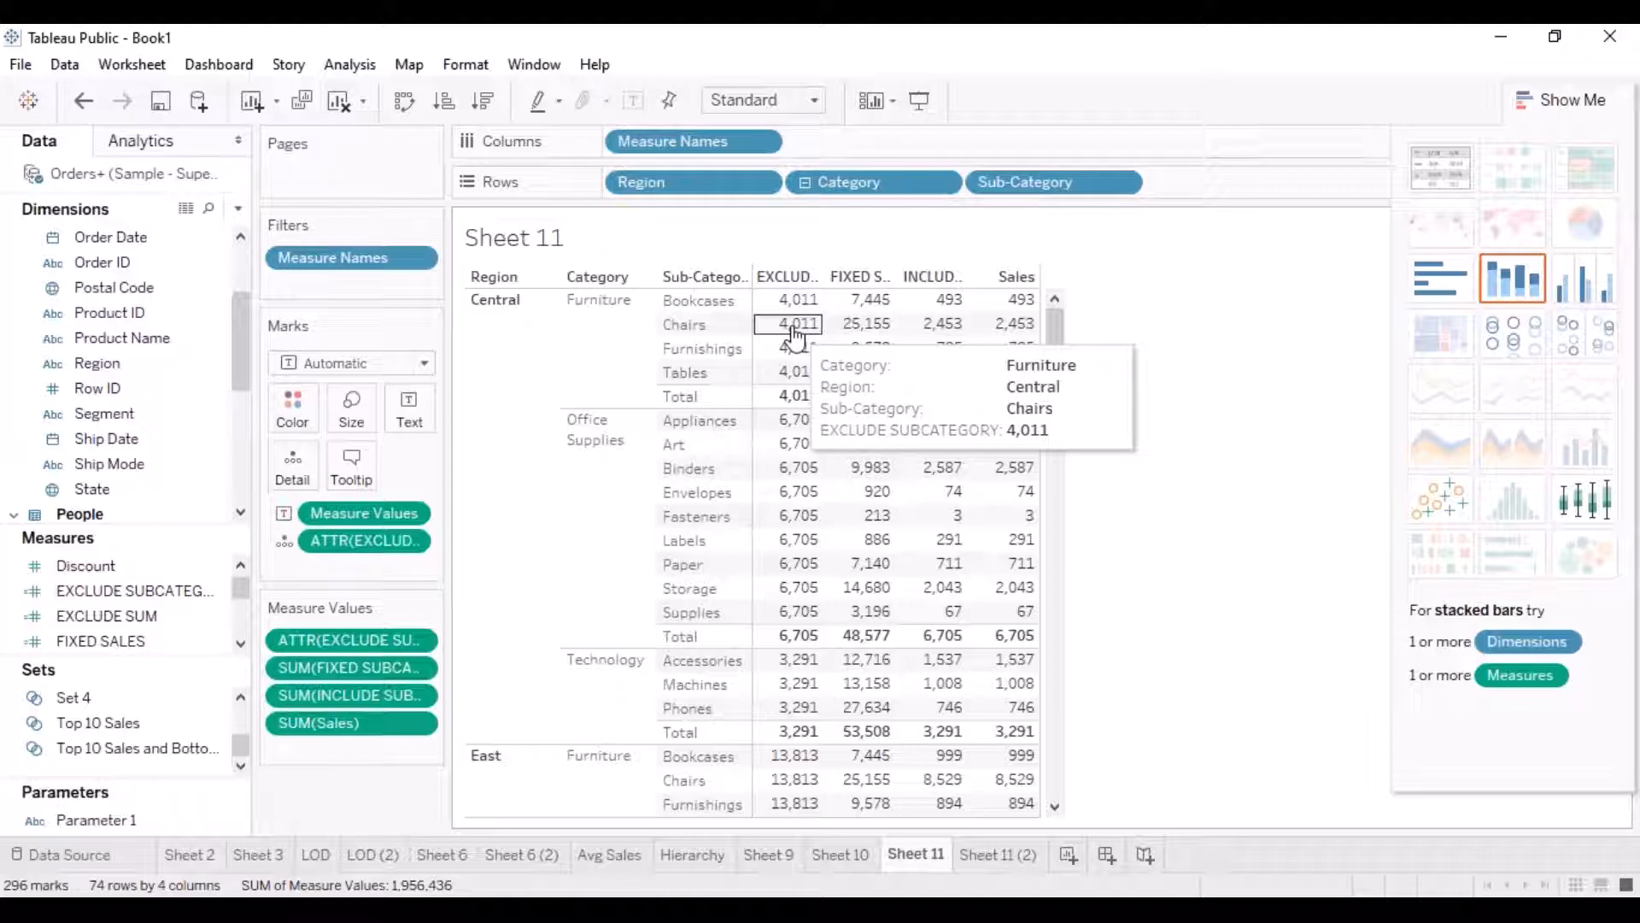
pyautogui.moveTo(850, 685)
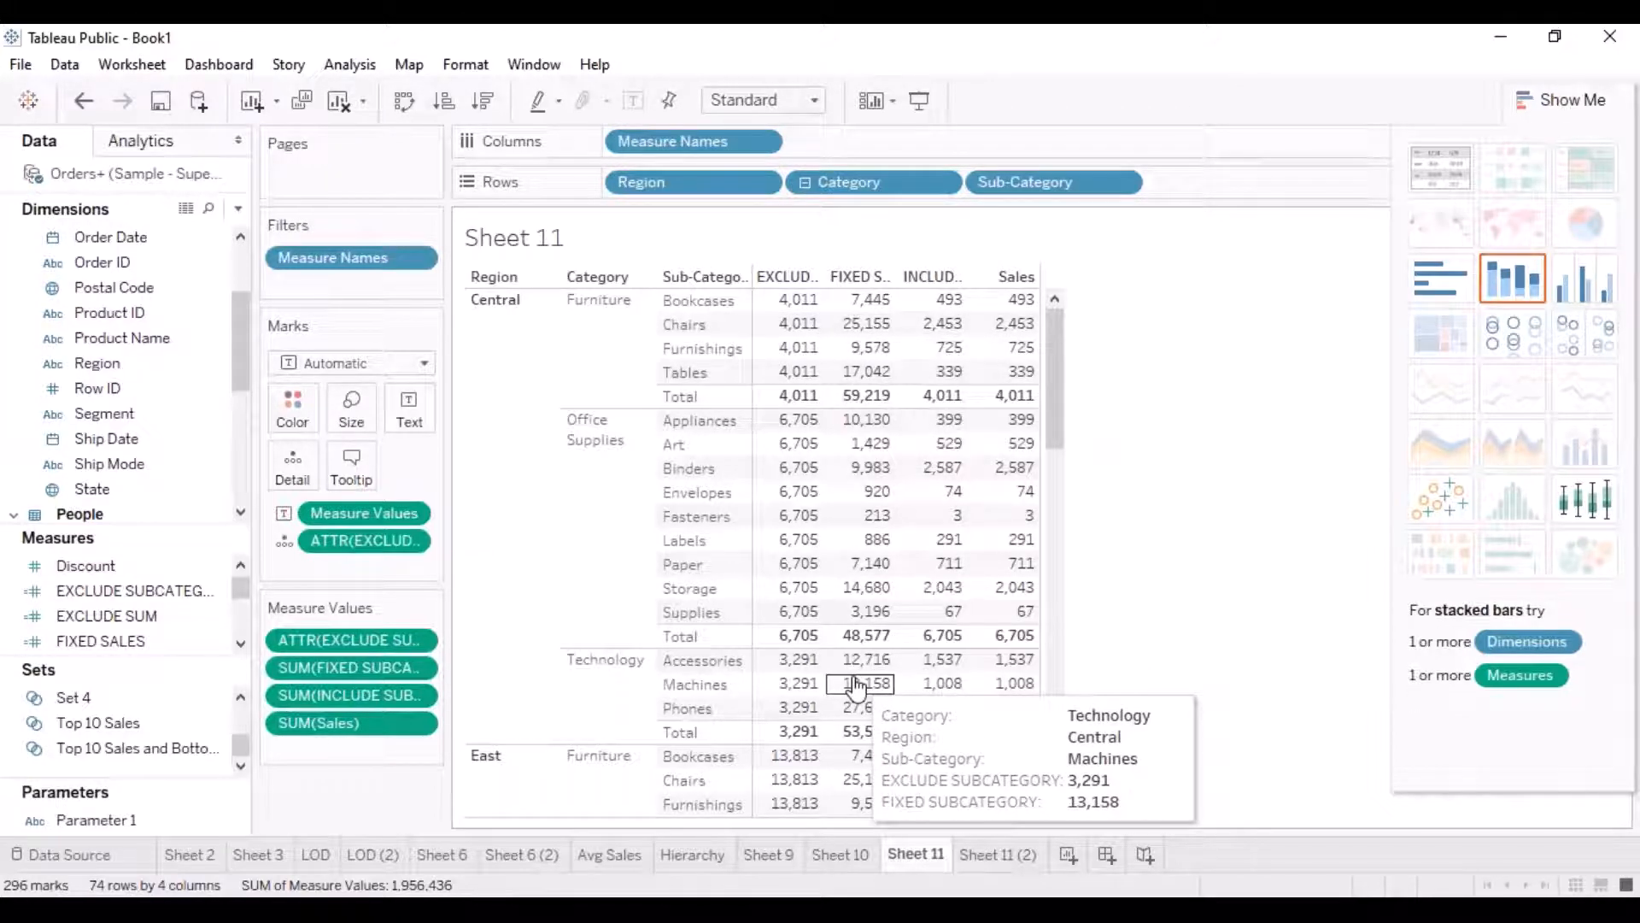
pyautogui.moveTo(812, 494)
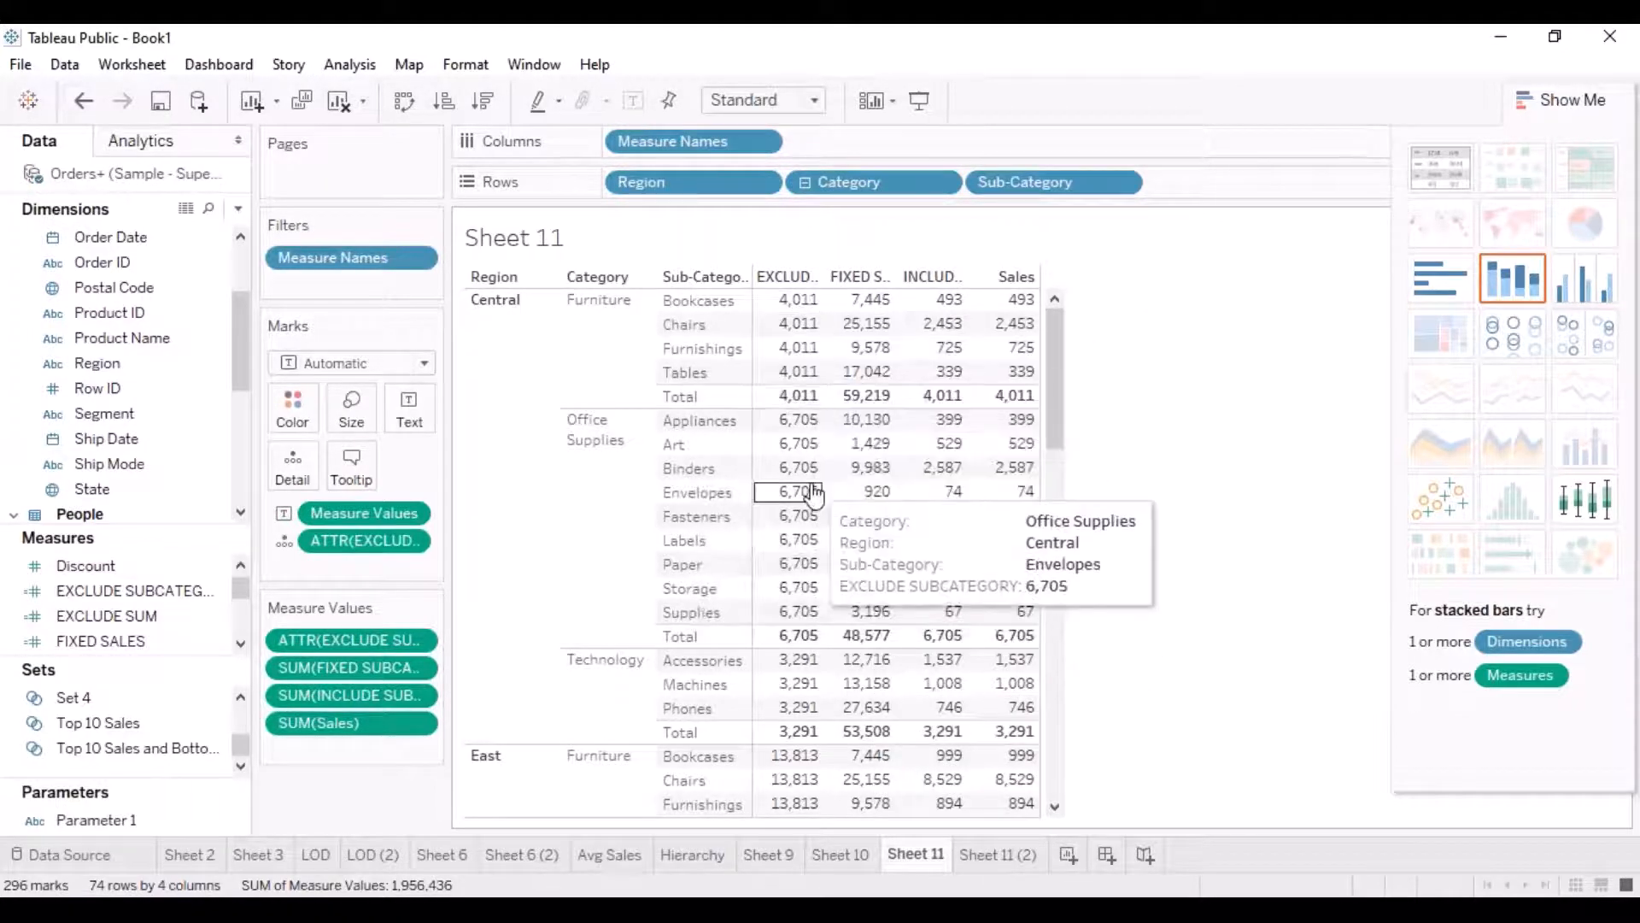
pyautogui.moveTo(810, 407)
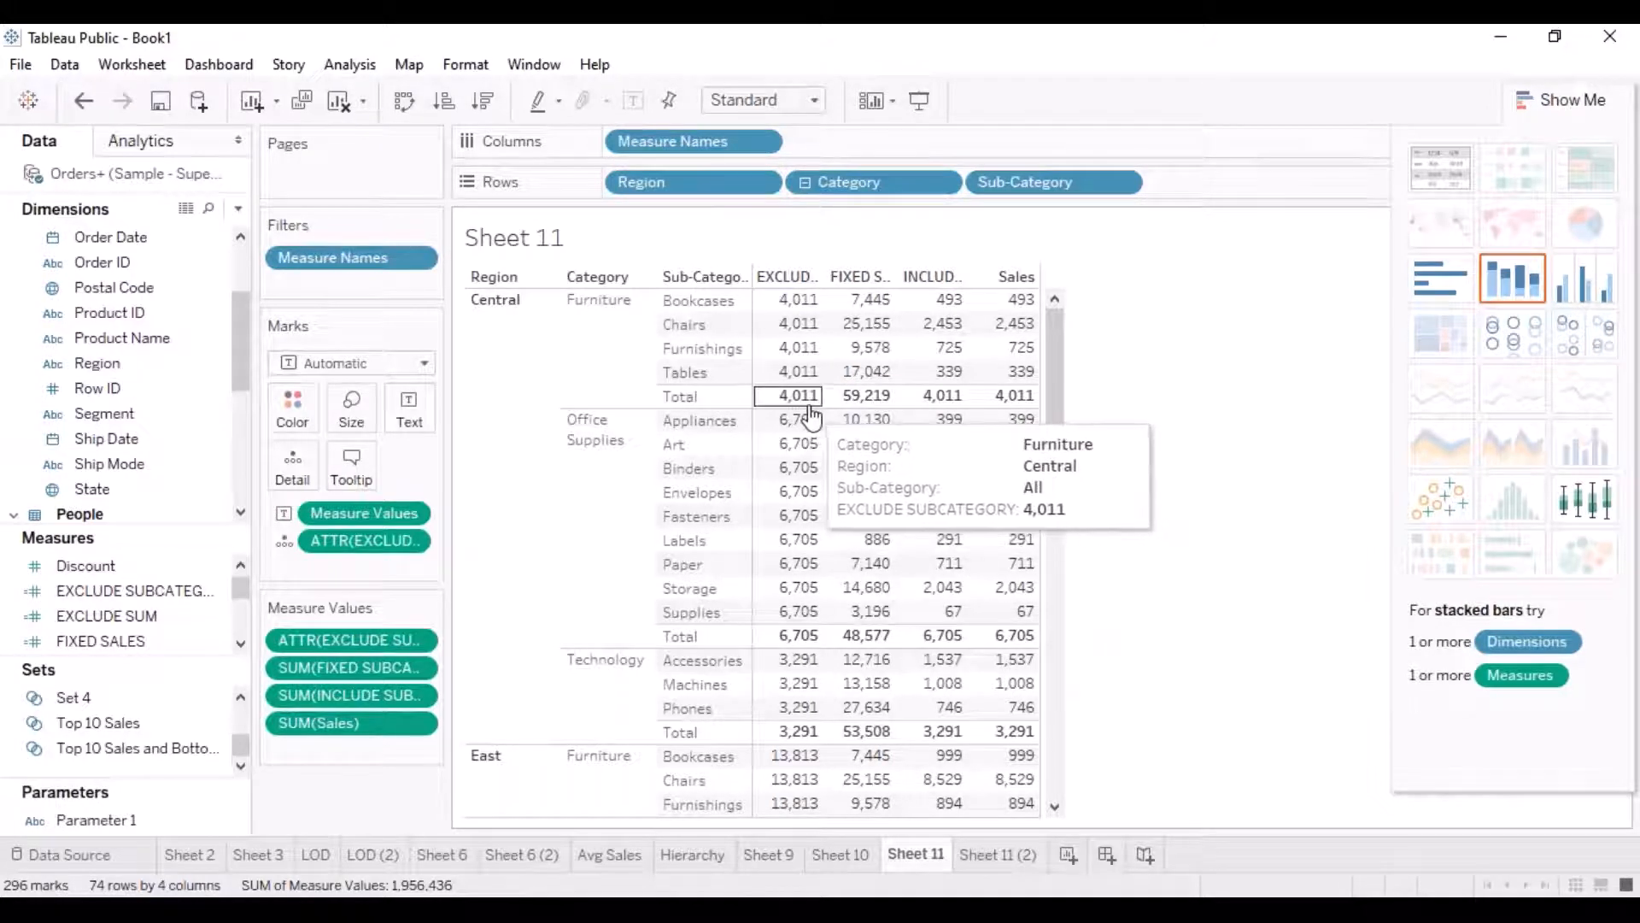
pyautogui.moveTo(1024, 365)
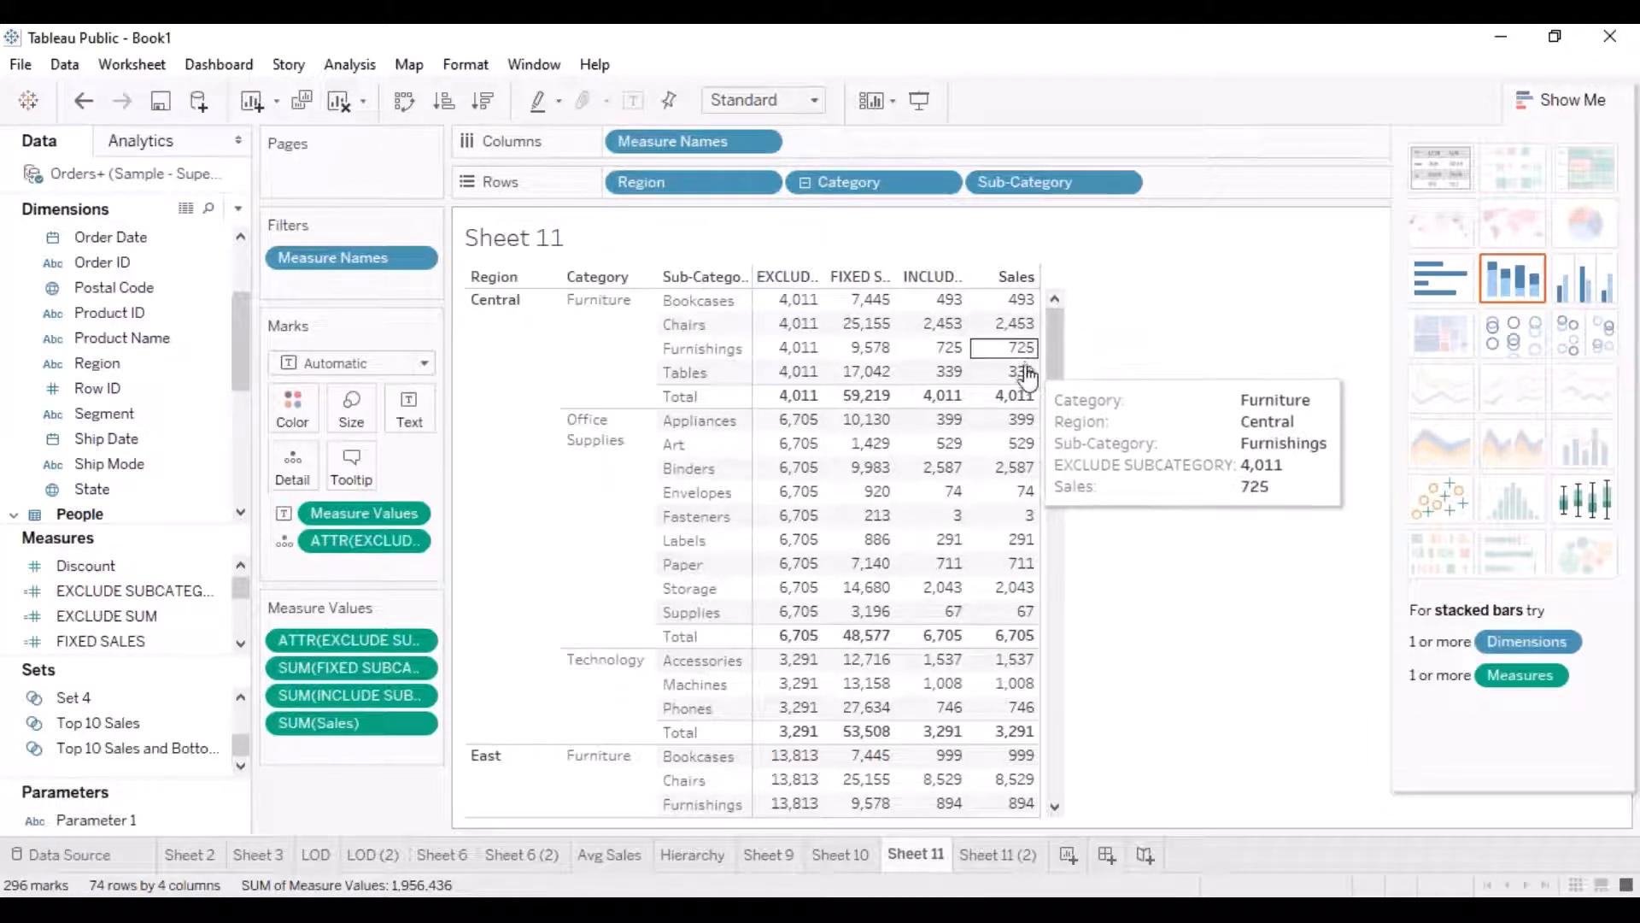
pyautogui.moveTo(1025, 397)
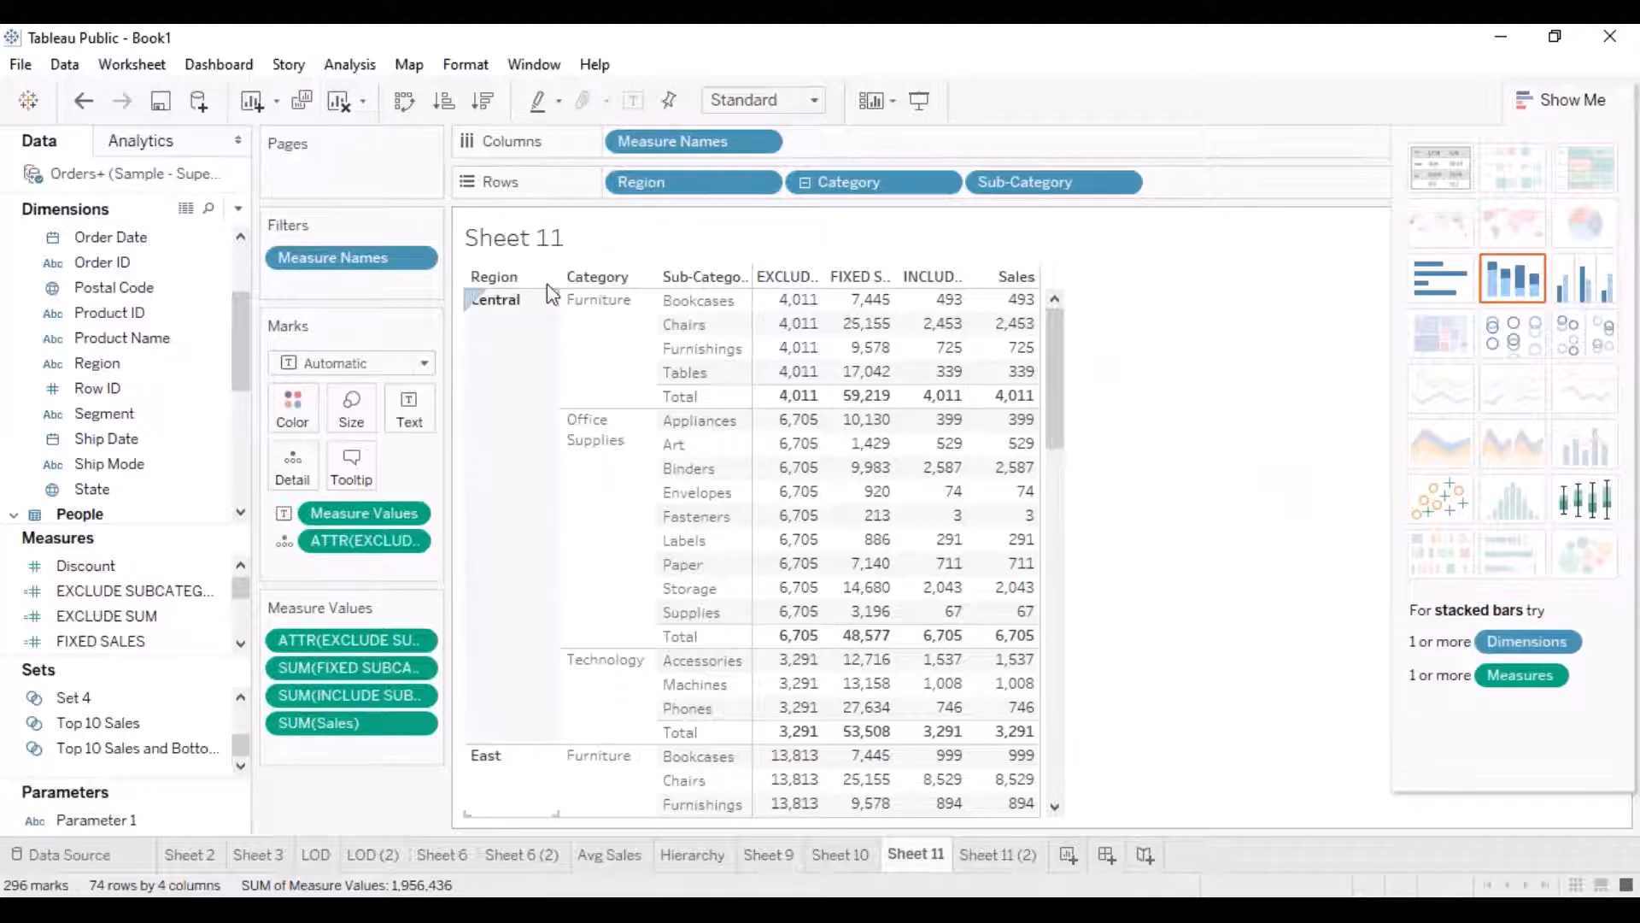
pyautogui.moveTo(779, 373)
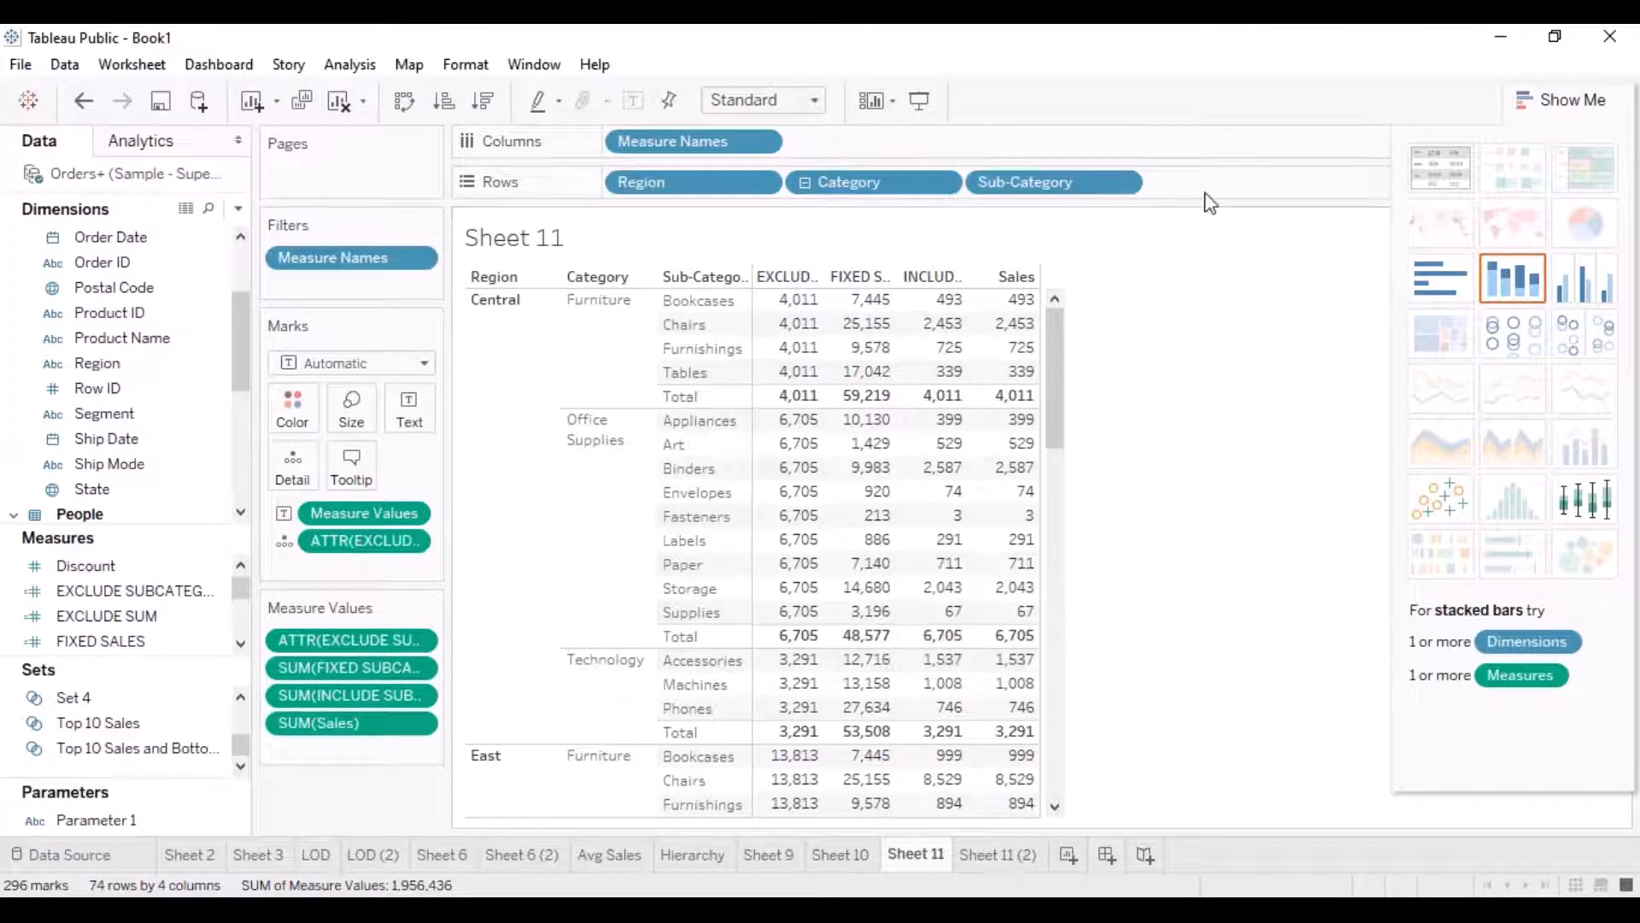
pyautogui.moveTo(1058, 185); pyautogui.dragTo(162, 701)
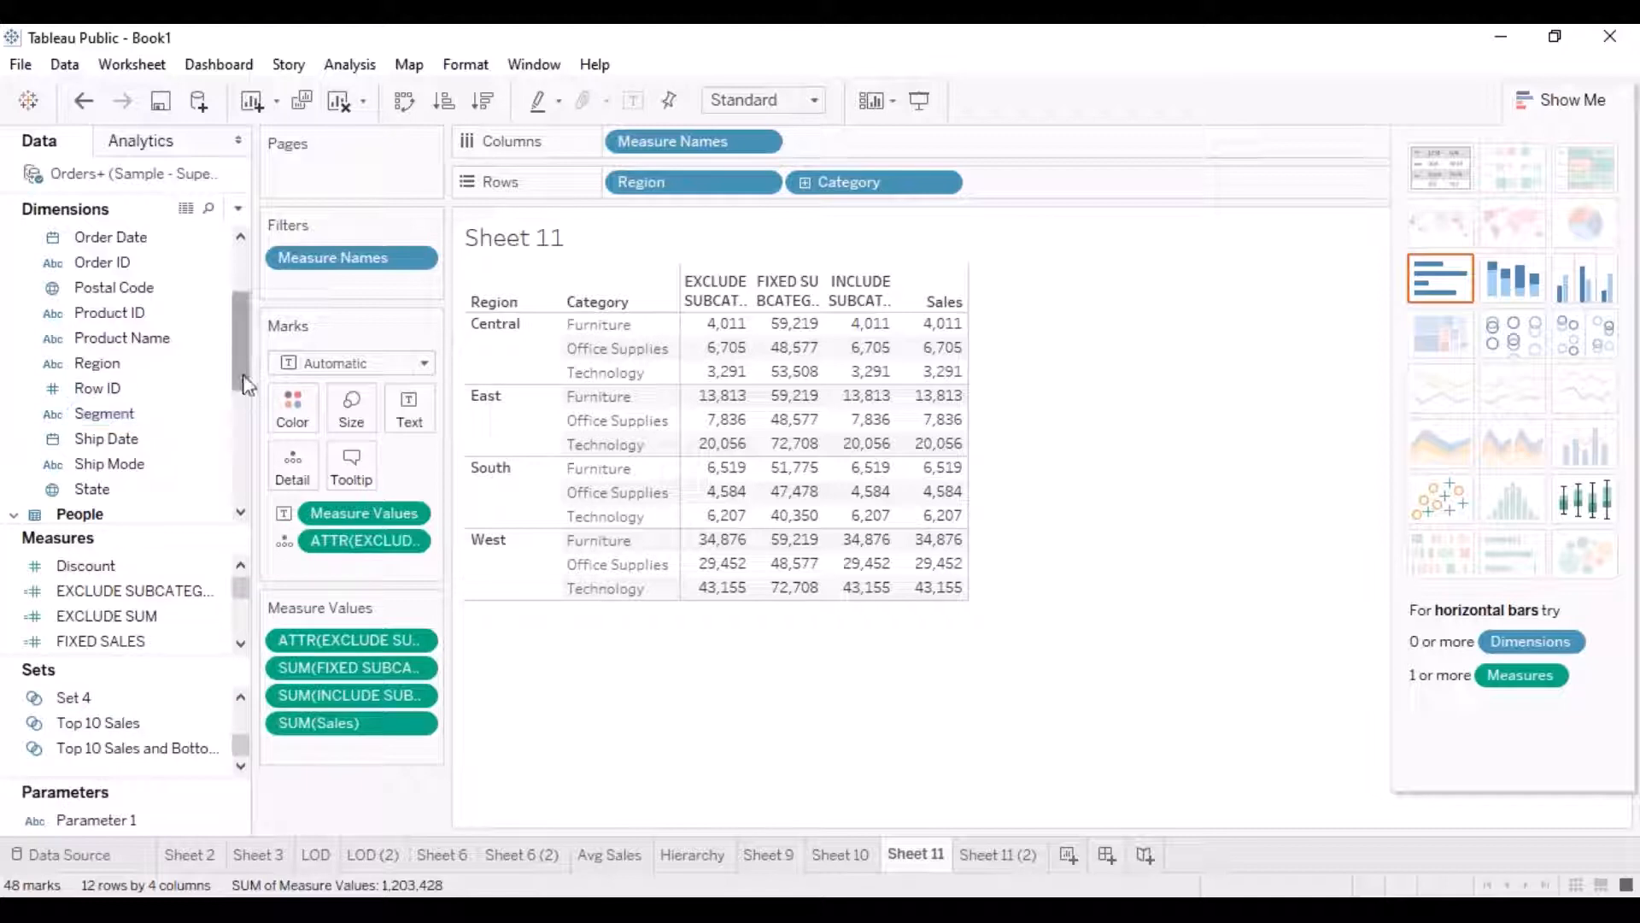
pyautogui.moveTo(243, 377); pyautogui.dragTo(241, 466)
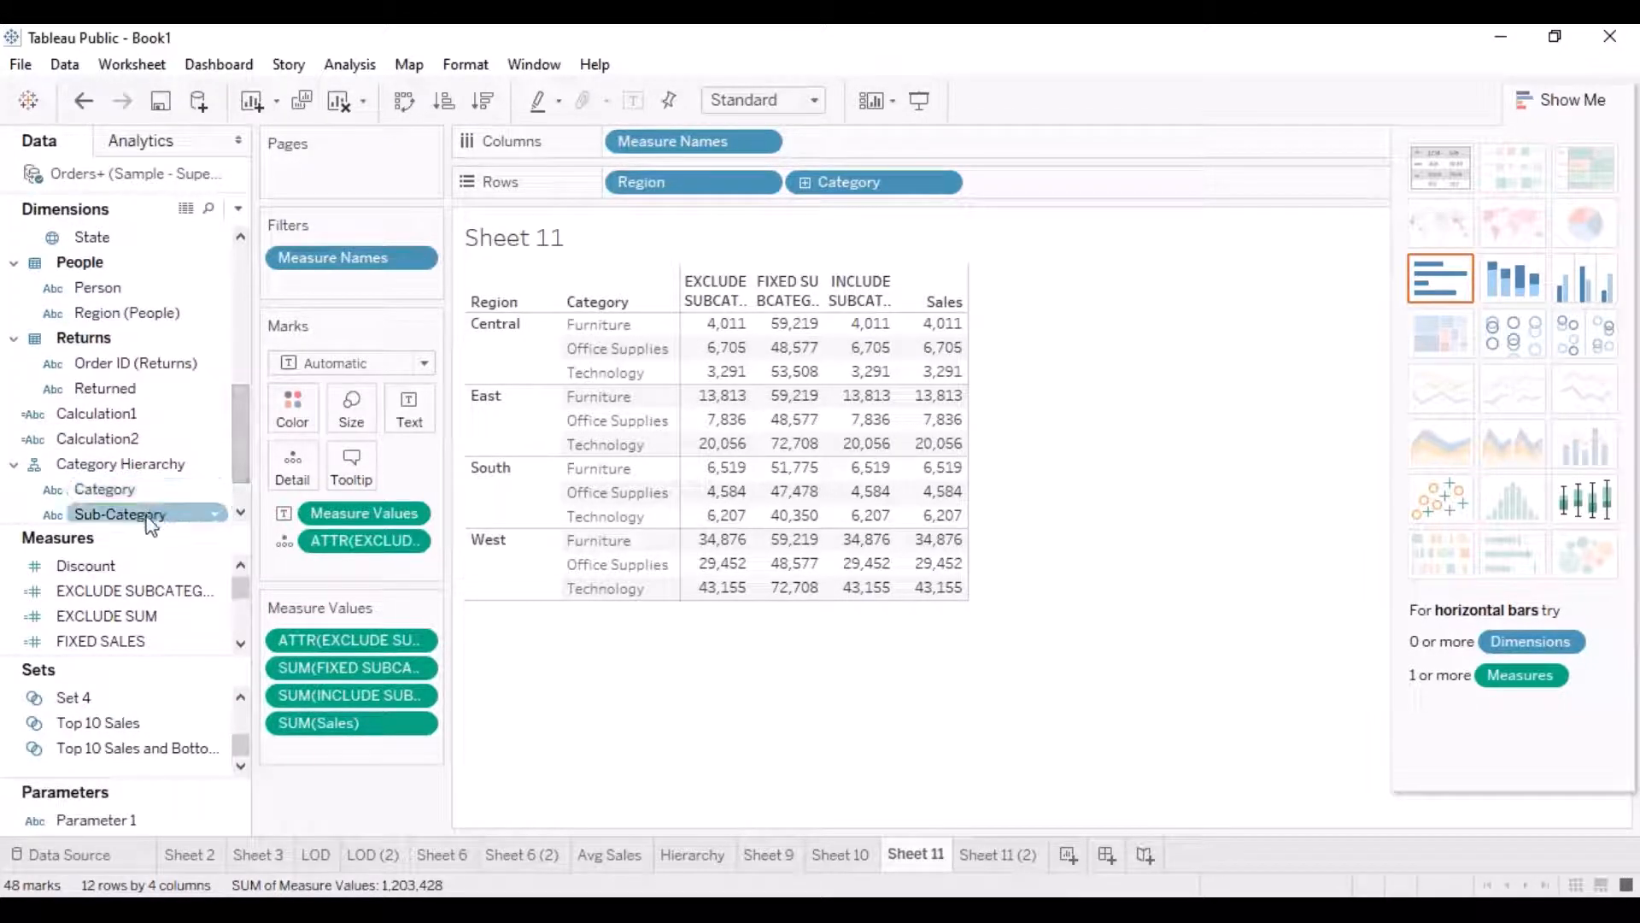
pyautogui.moveTo(149, 528); pyautogui.dragTo(1068, 186)
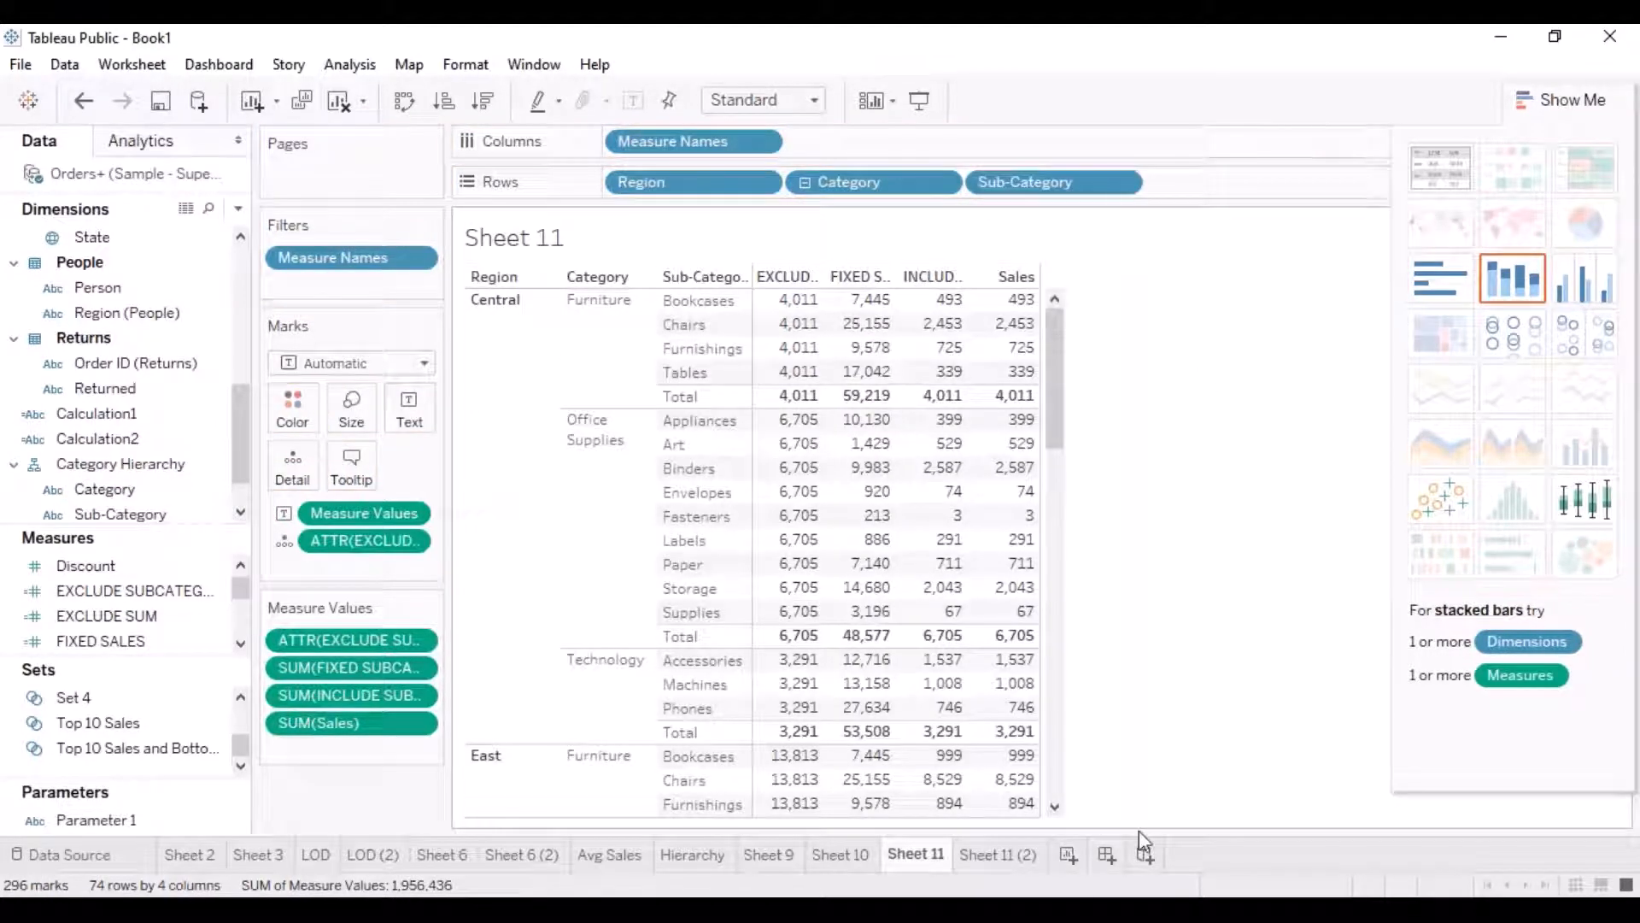
# Duplicate Sheet 11 again and remove Sub-Category from the duplicate's rows, leaving Region and Category.
pyautogui.rightClick(924, 859)
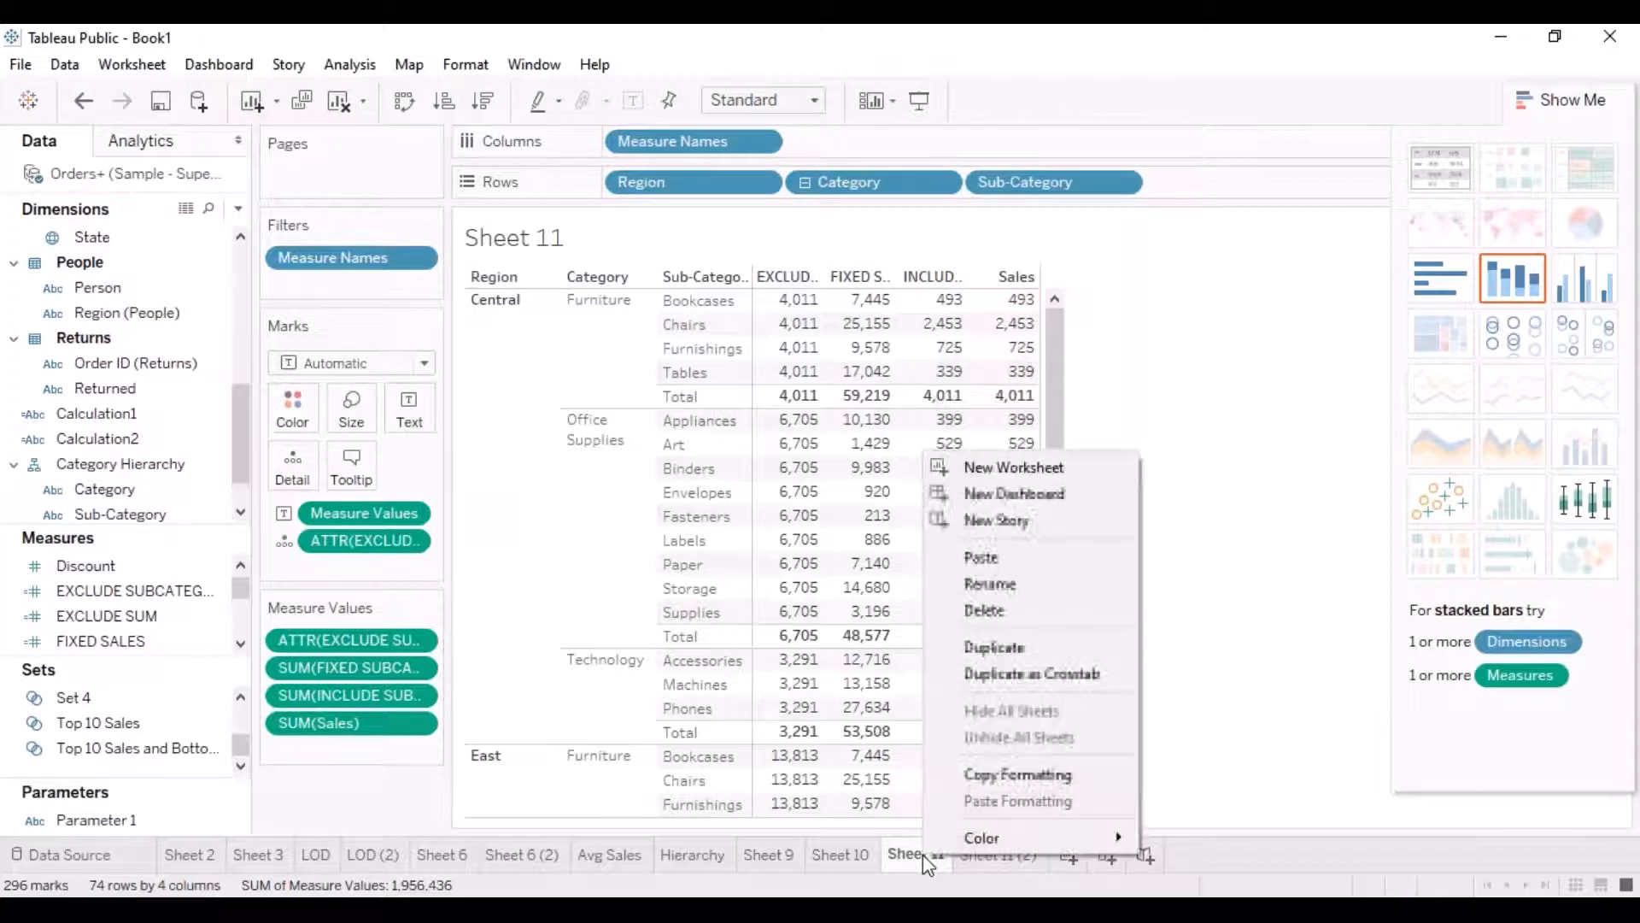
pyautogui.click(1012, 649)
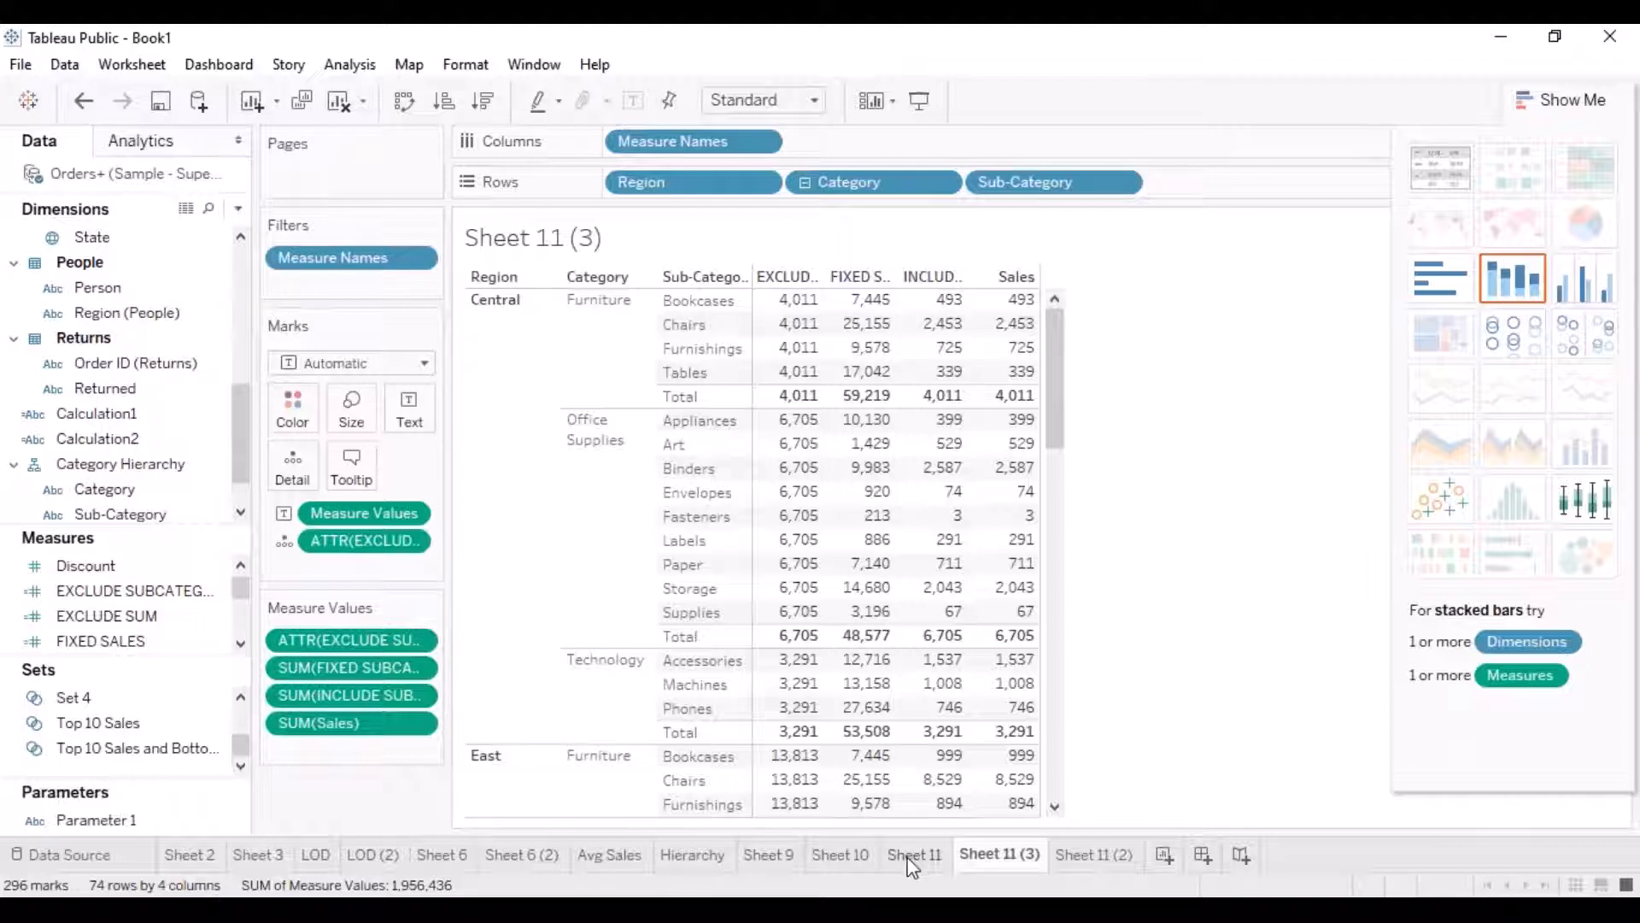
pyautogui.moveTo(912, 865)
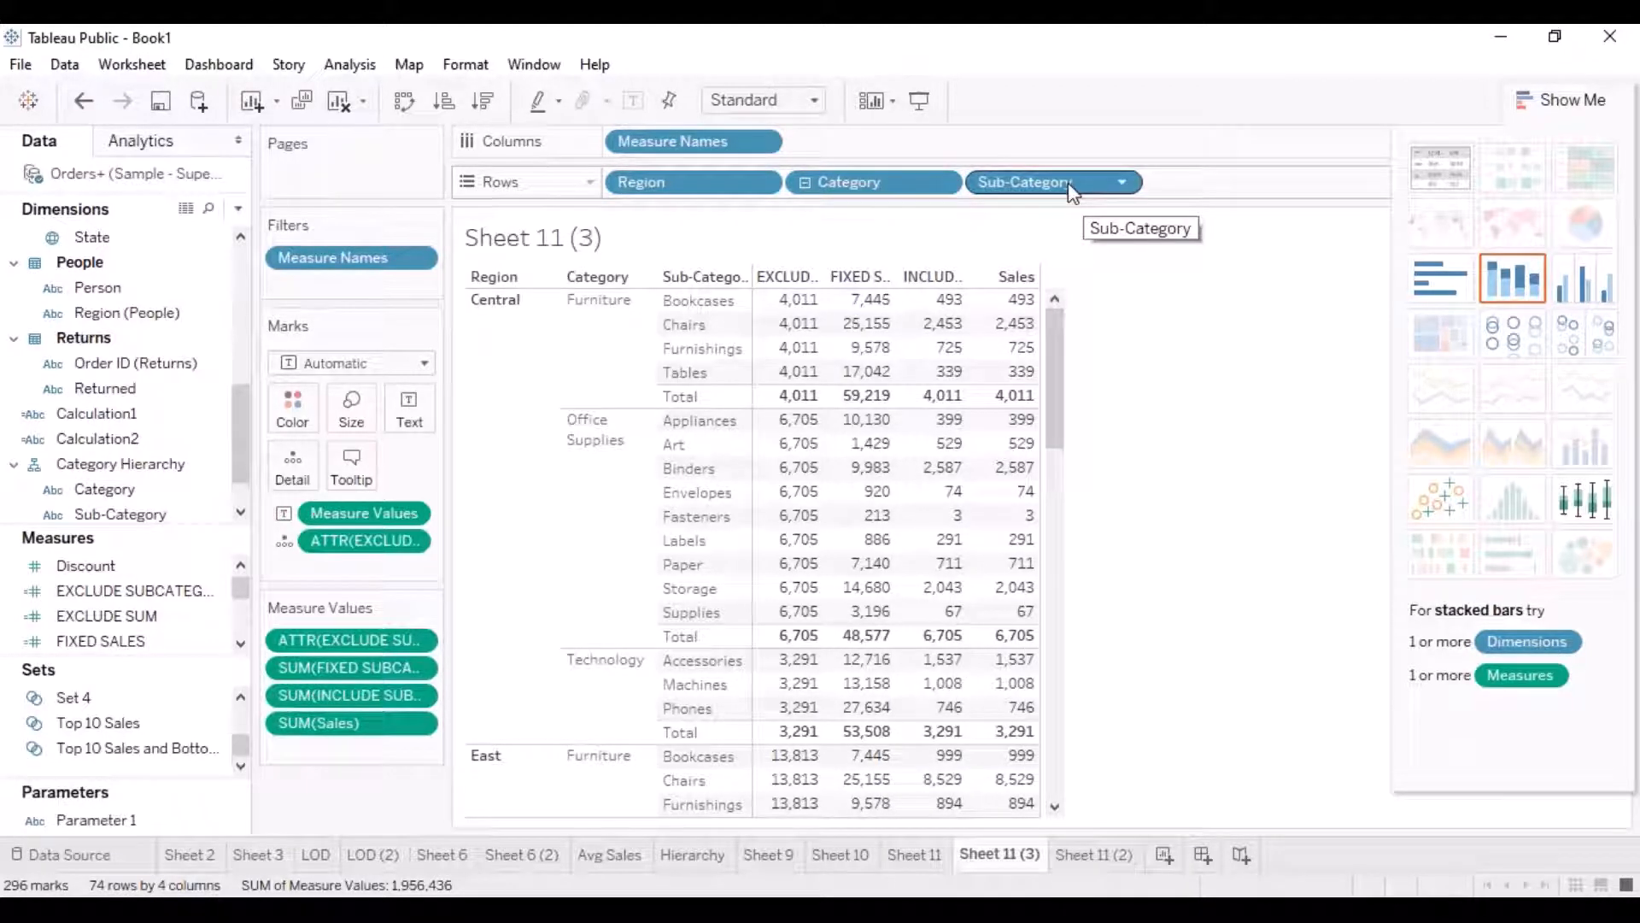
pyautogui.moveTo(1072, 190); pyautogui.dragTo(156, 468)
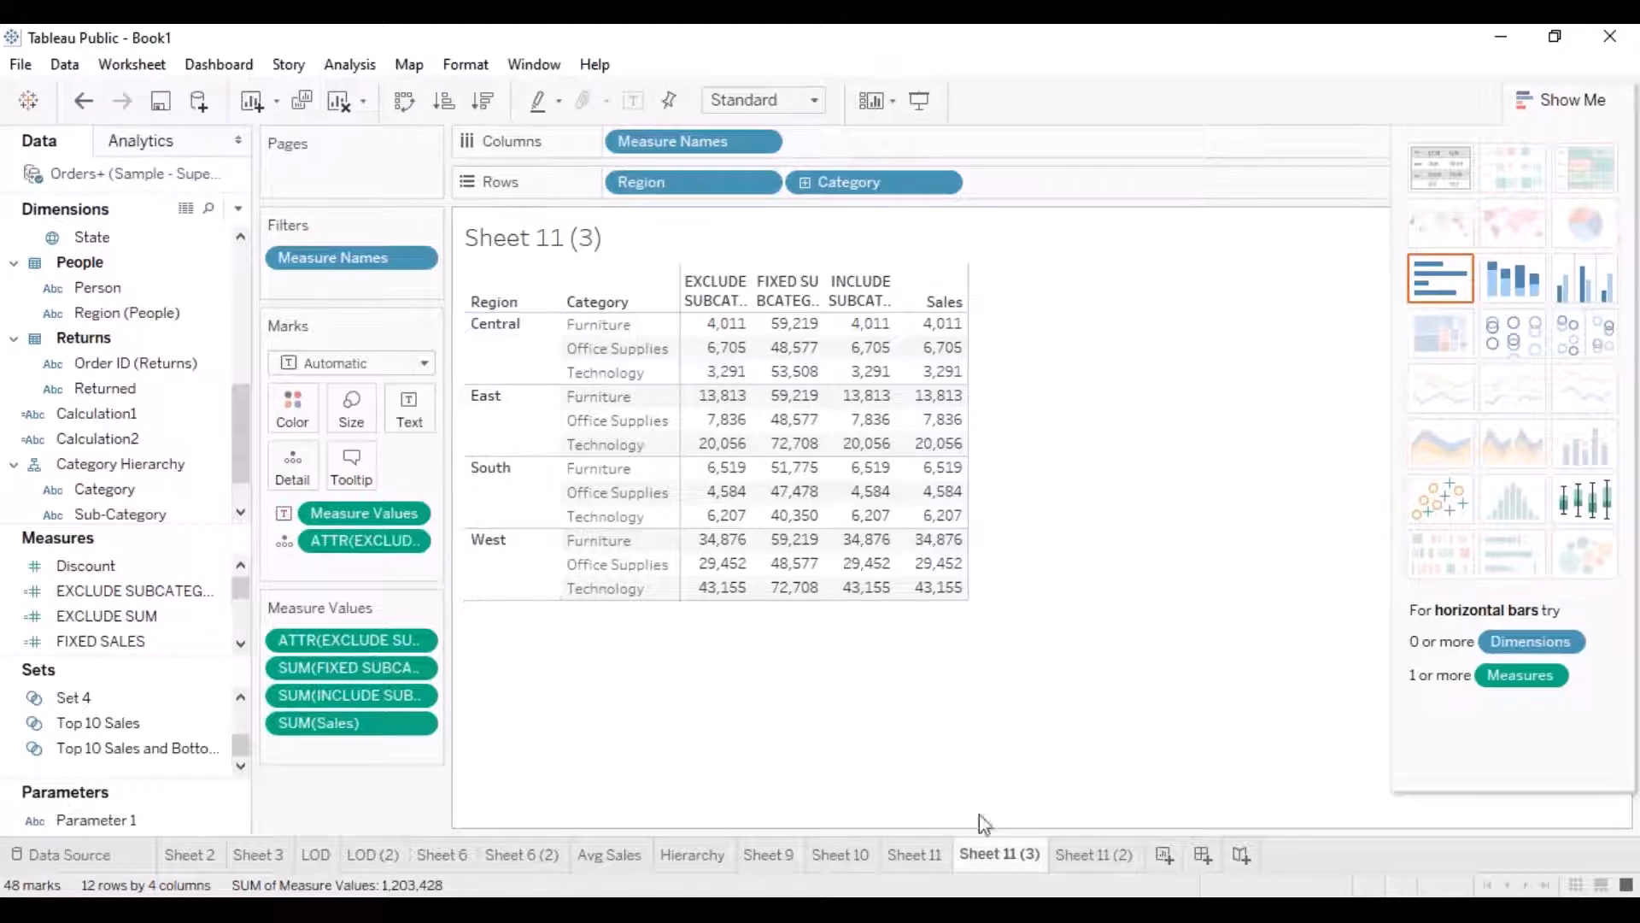
# Compare the category subtotals on Sheet 11 with the Region and Category rows on Sheet 11 (3).
pyautogui.click(914, 854)
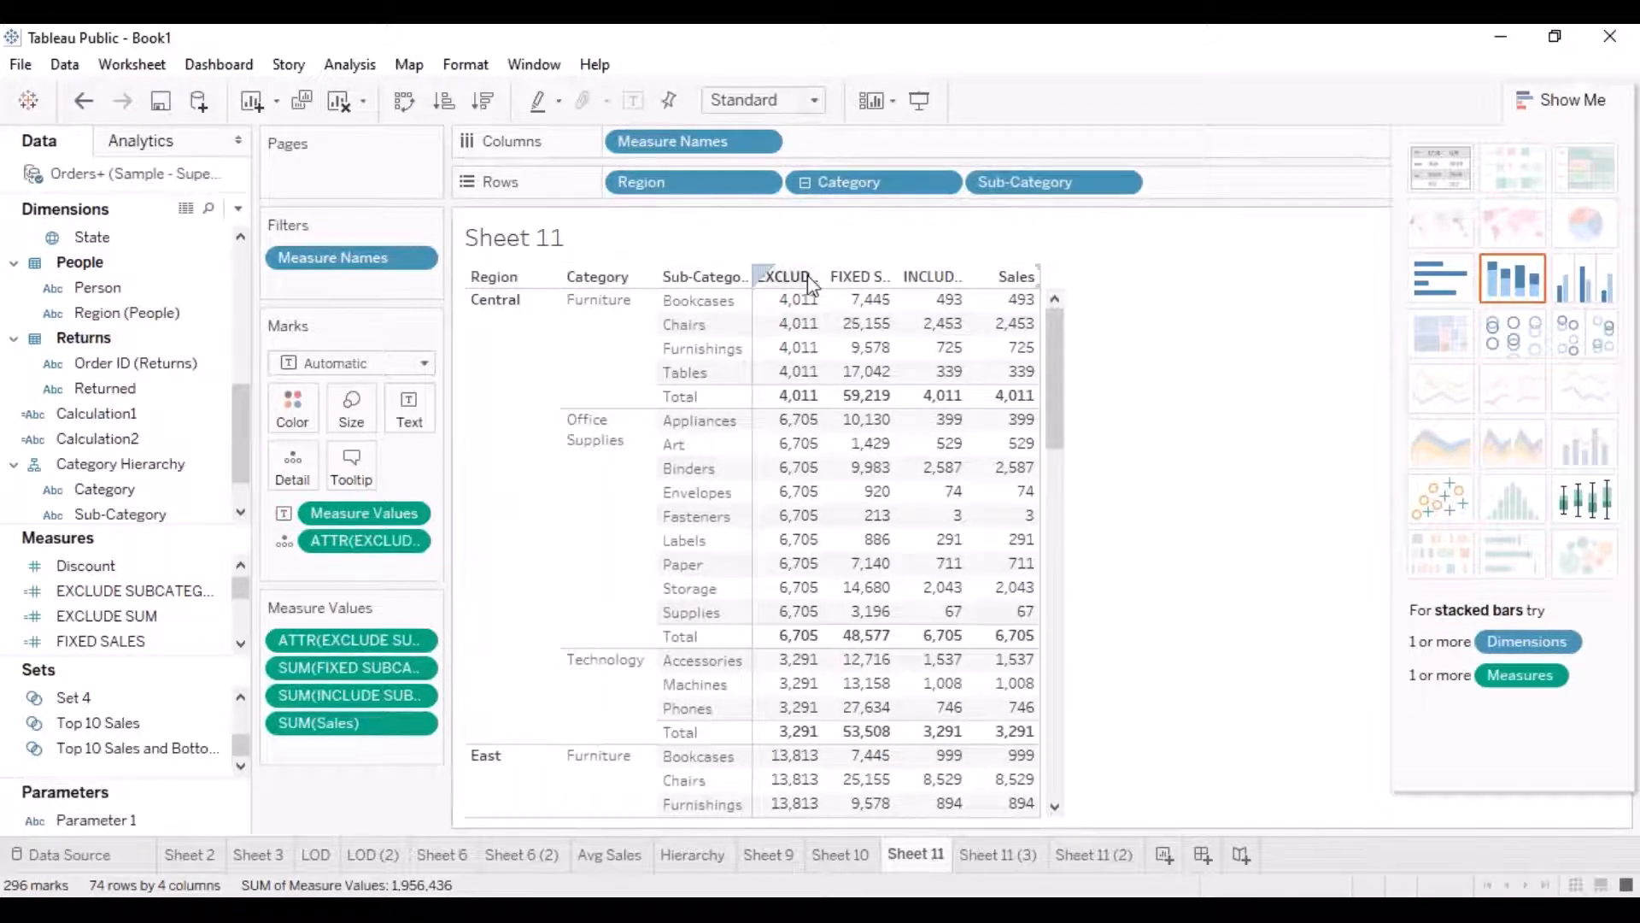
pyautogui.moveTo(882, 402)
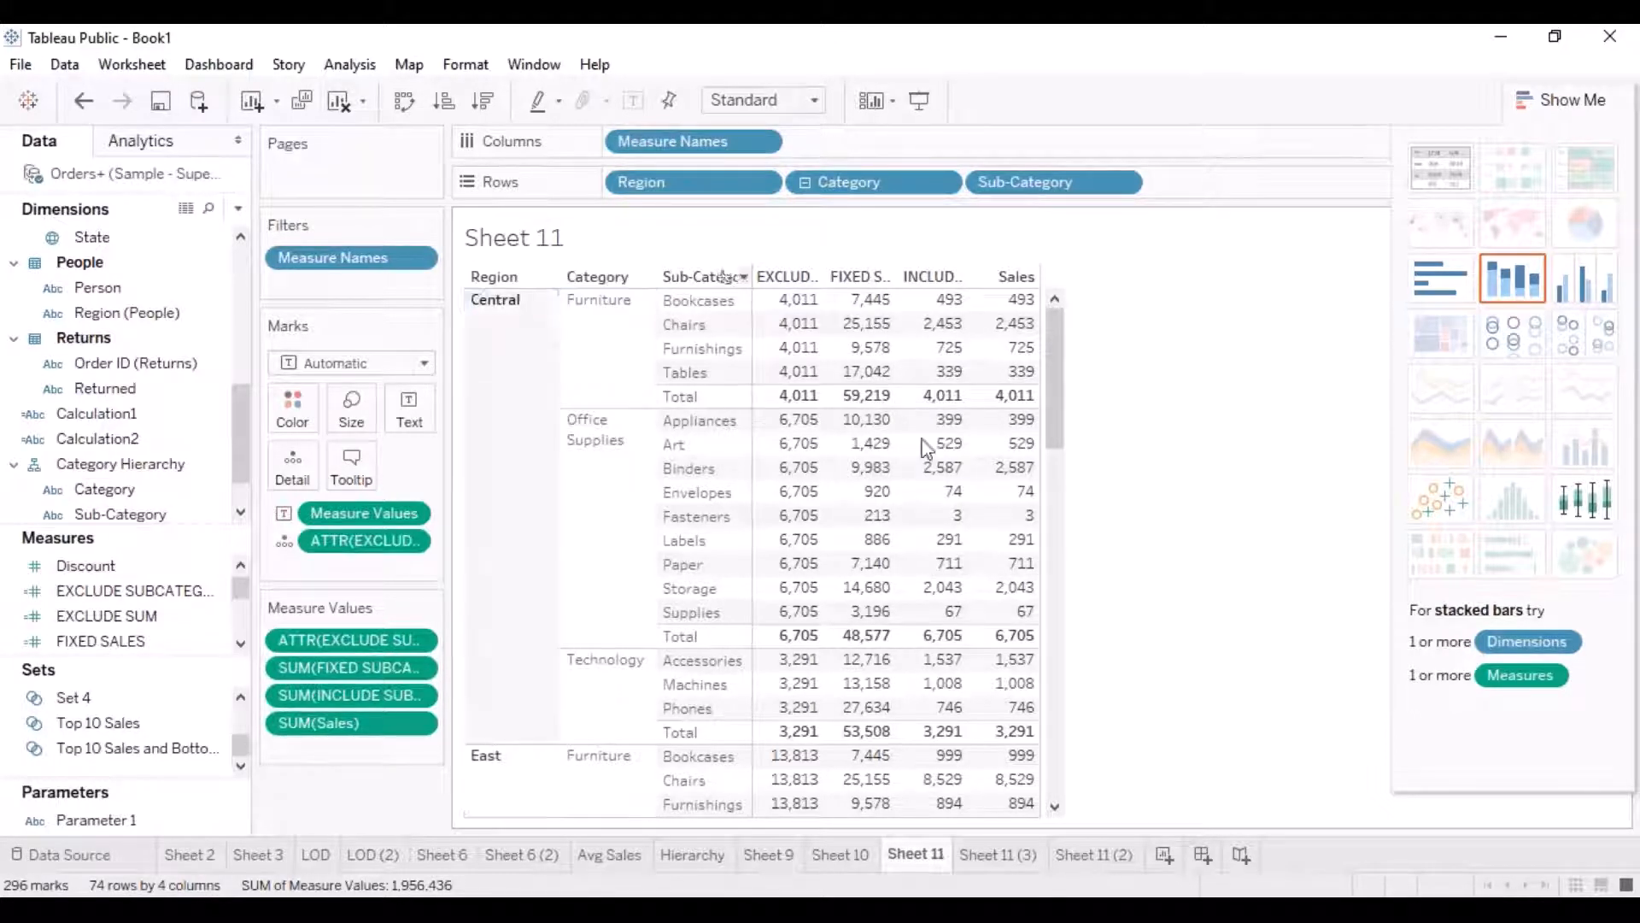
pyautogui.click(999, 854)
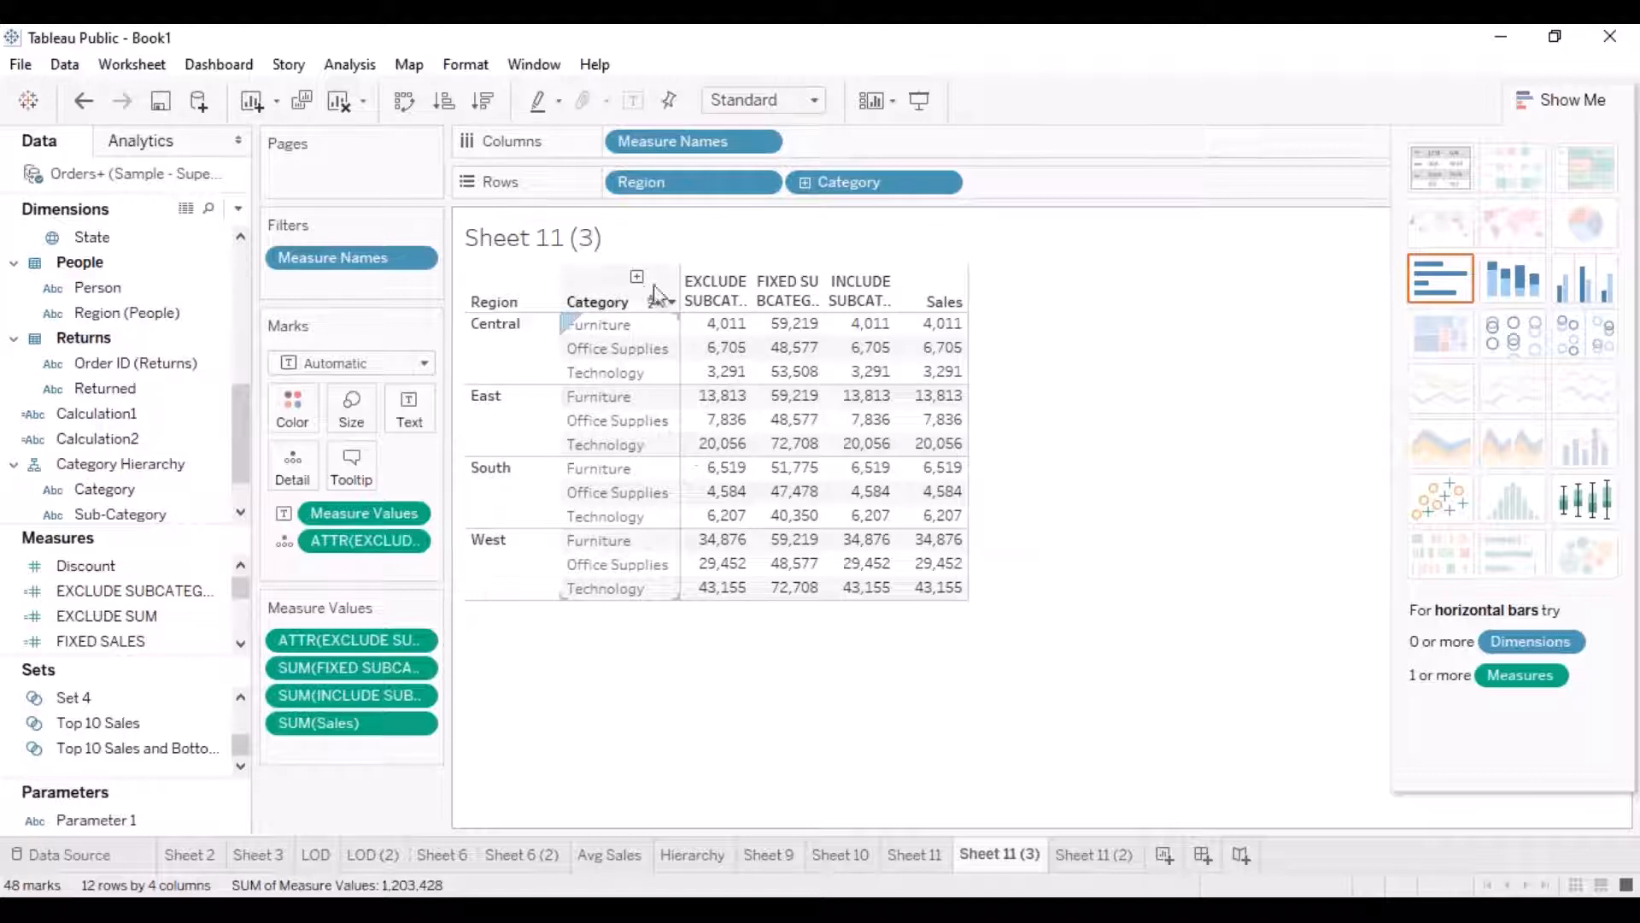
pyautogui.moveTo(740, 472)
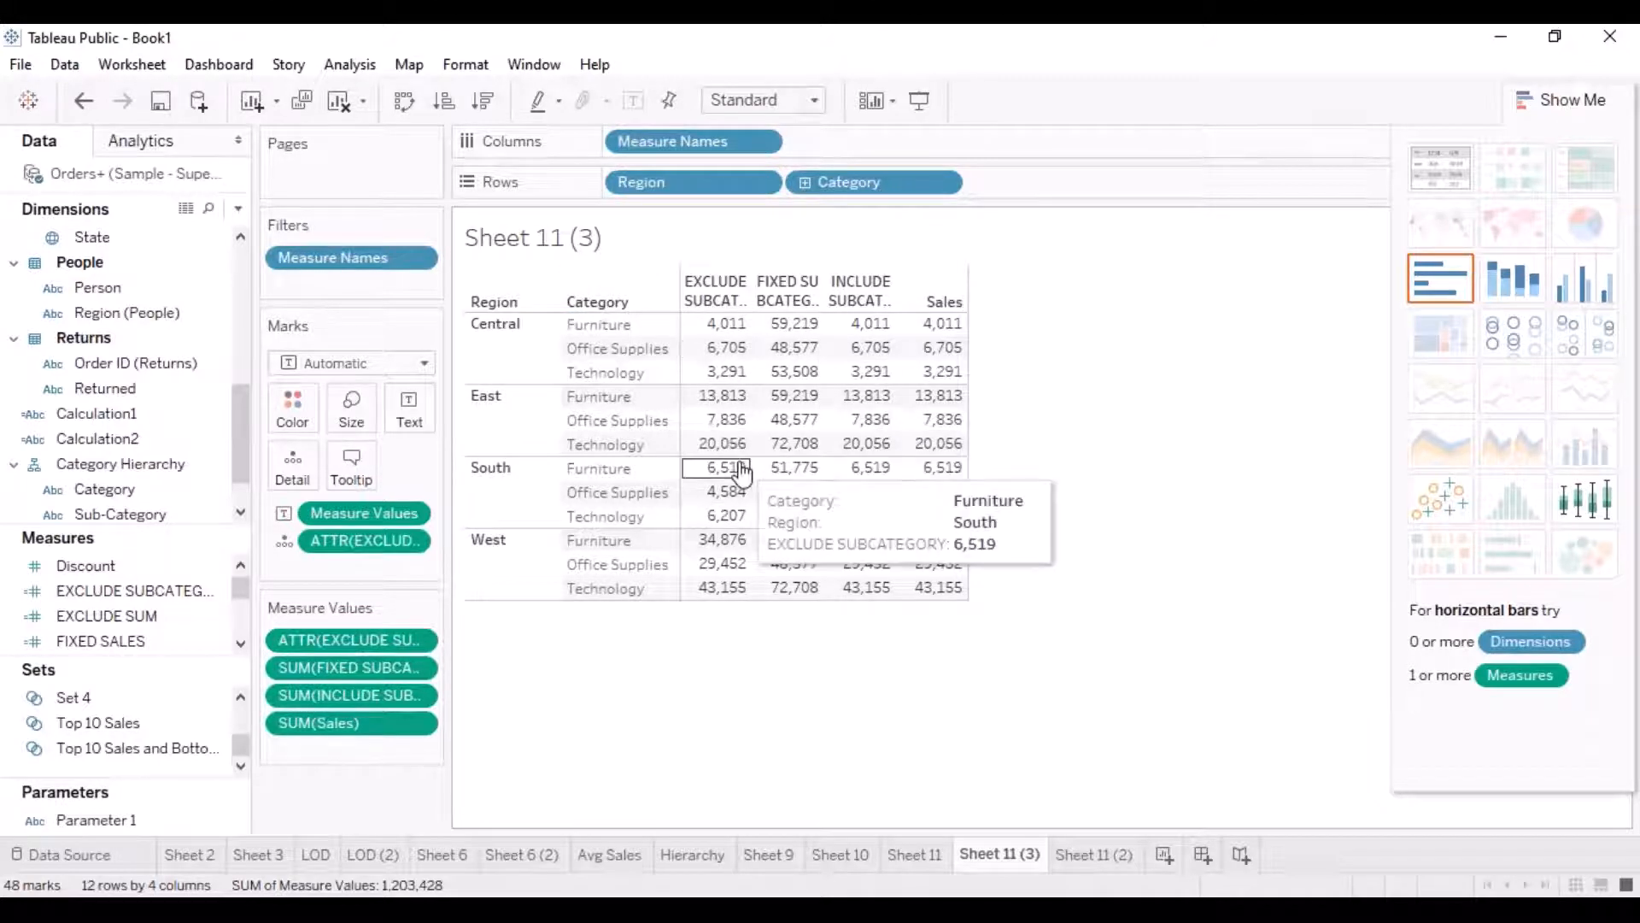
pyautogui.moveTo(792, 335)
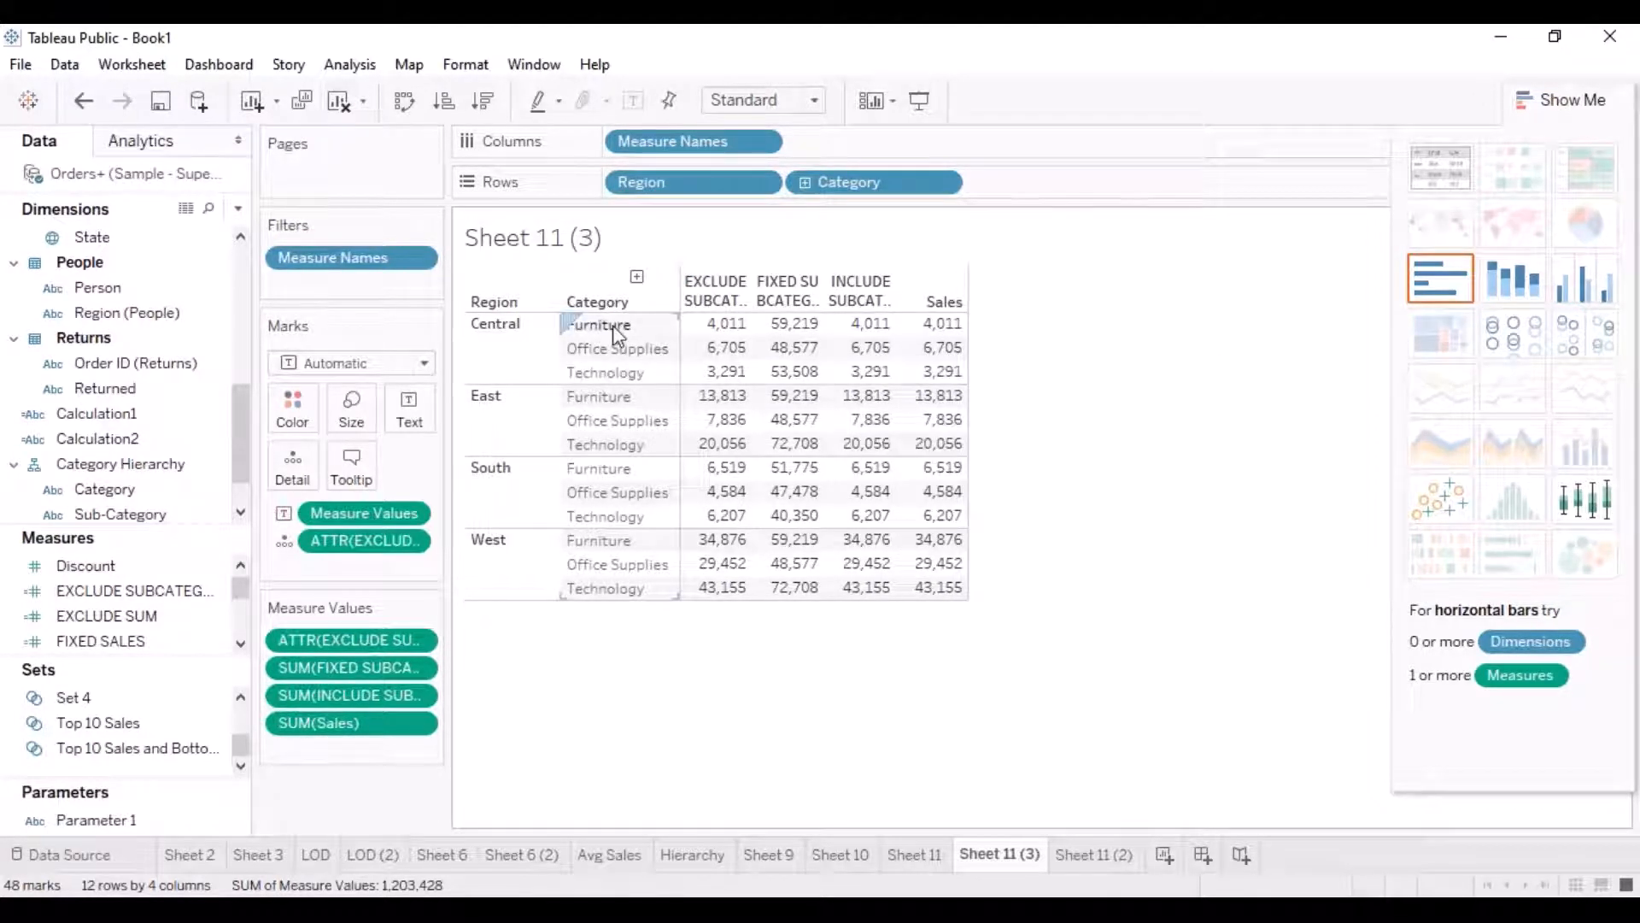
# Review how EXCLUDE, FIXED and INCLUDE differ from Sales with Sub-Category on Sheet 11 and without it on Sheet 11 (3).
pyautogui.click(934, 854)
pyautogui.moveTo(950, 407)
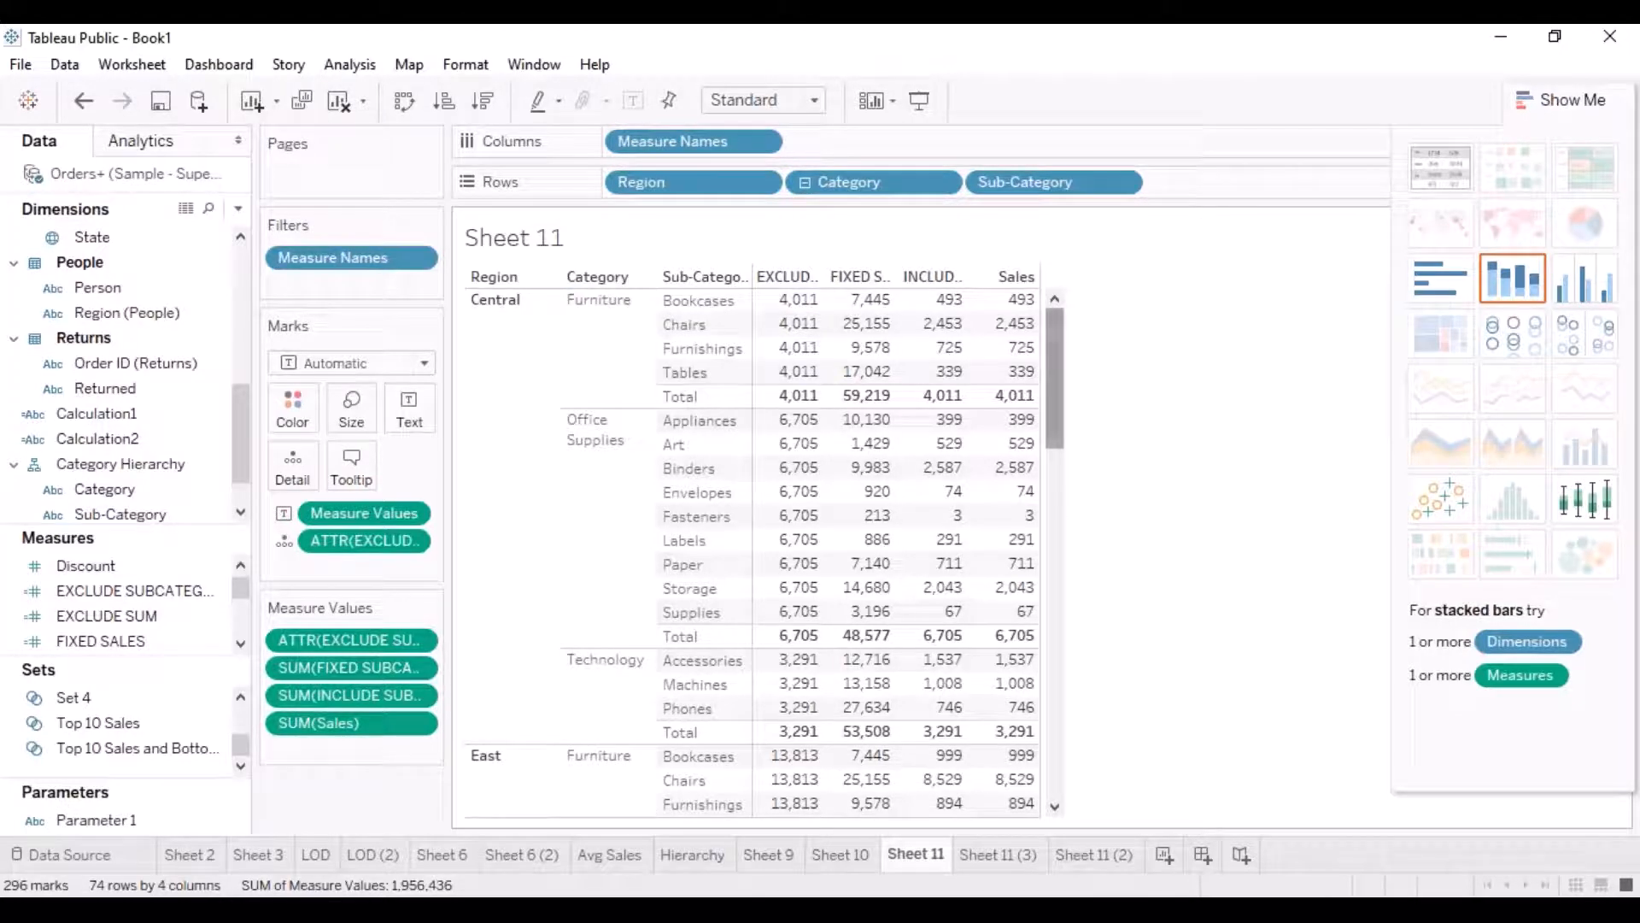
pyautogui.scroll(-4, 1071, 503)
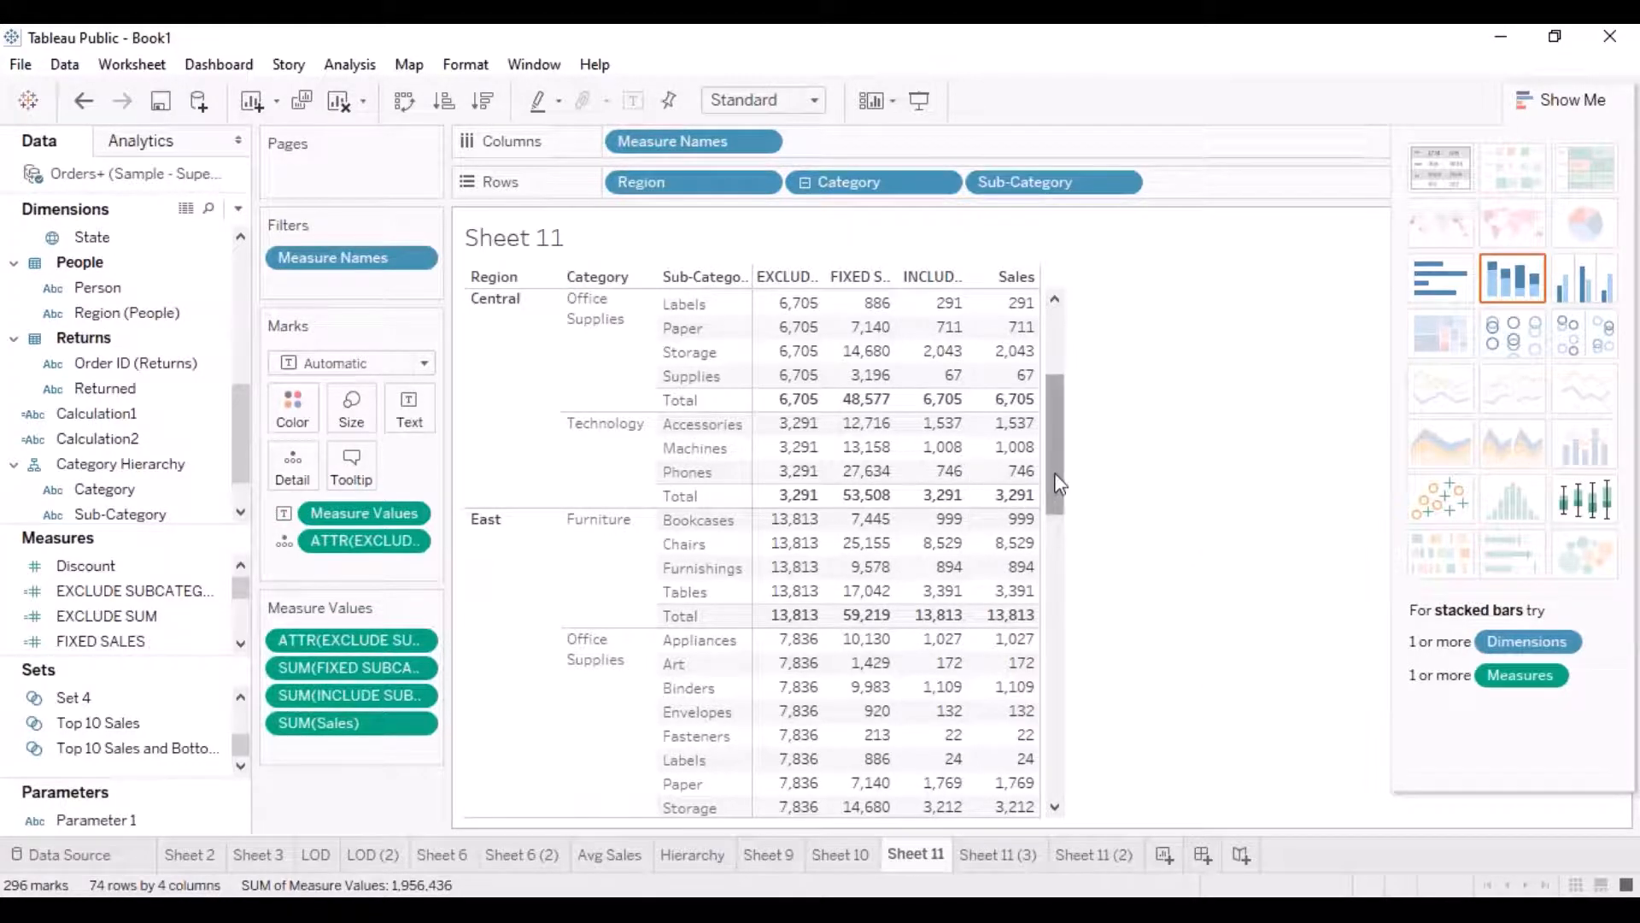
pyautogui.moveTo(1055, 474); pyautogui.dragTo(1067, 386)
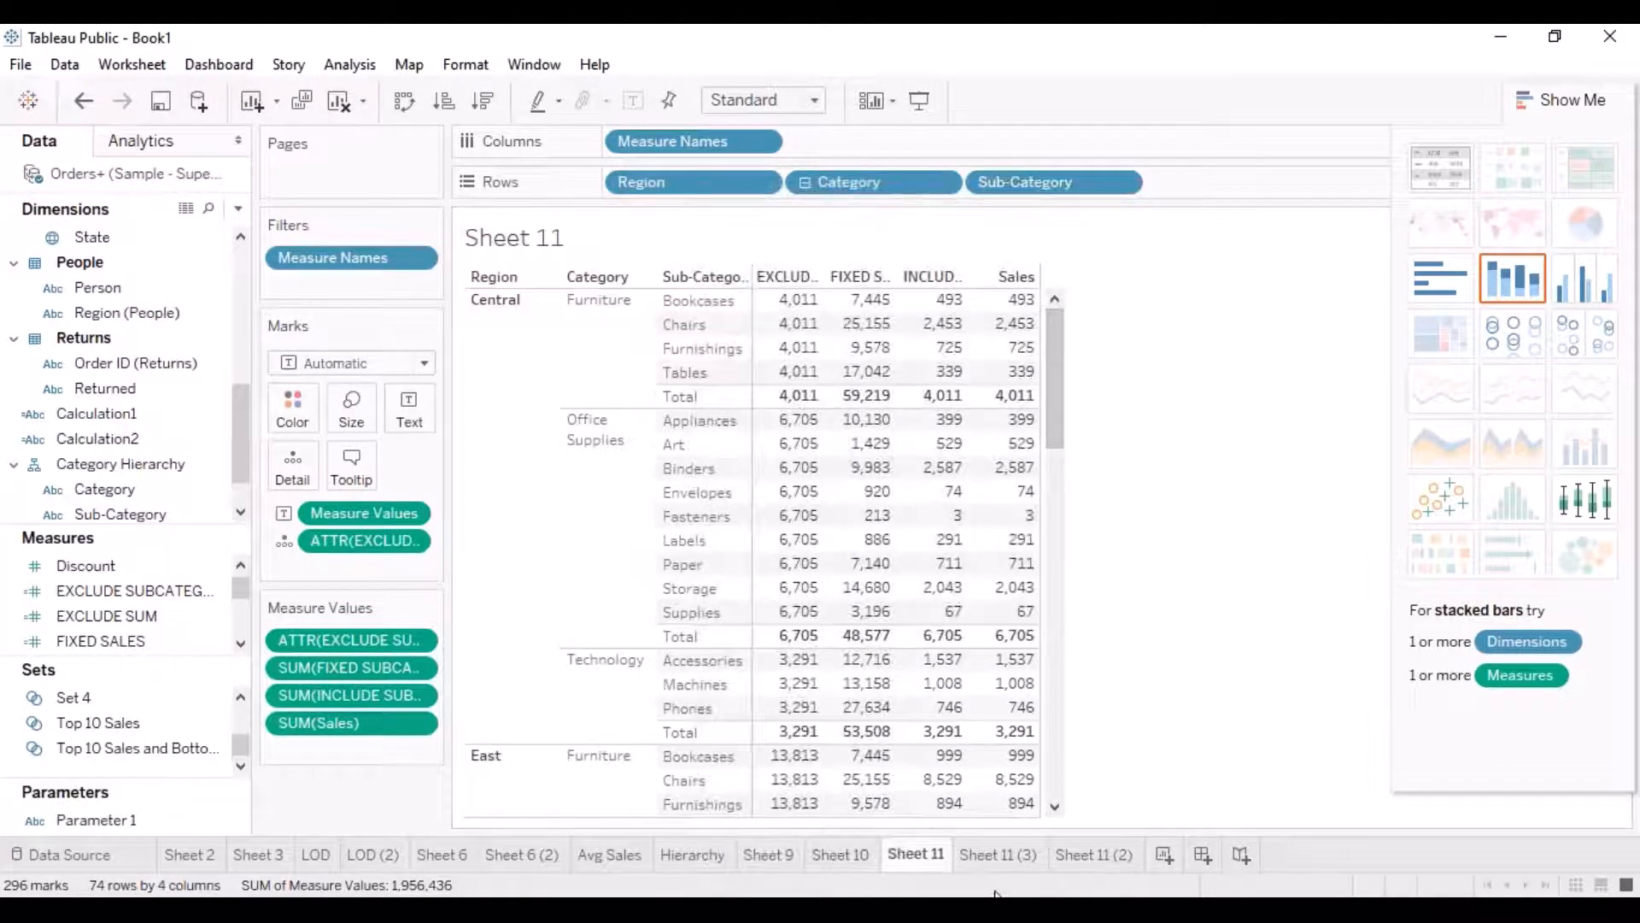
pyautogui.click(999, 853)
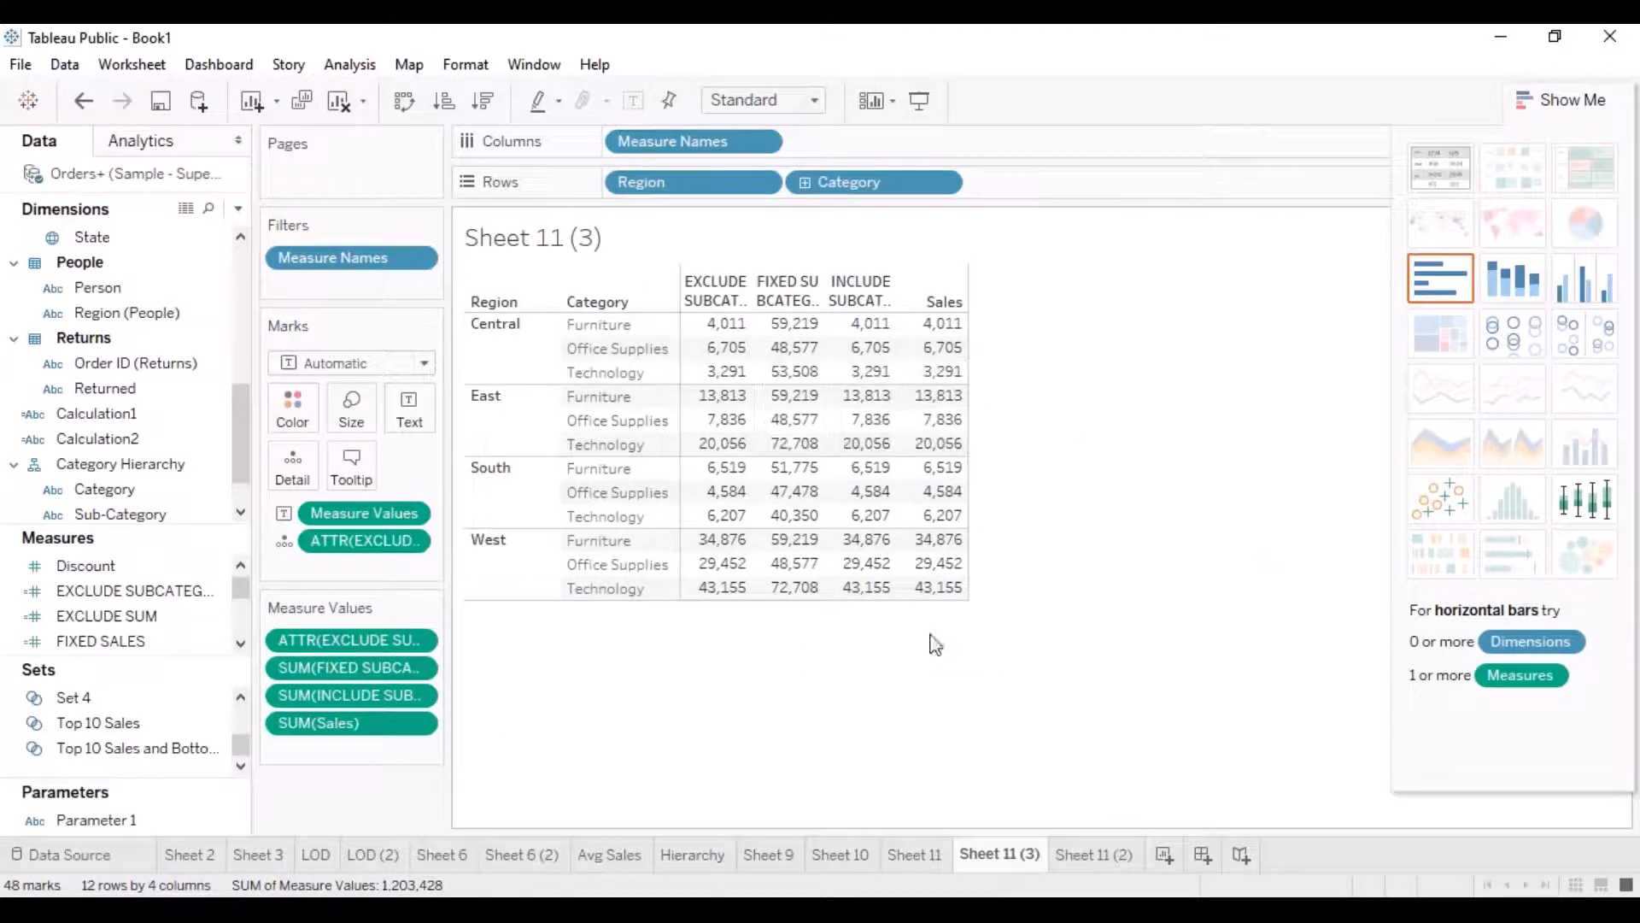
pyautogui.moveTo(720, 337)
pyautogui.click(848, 855)
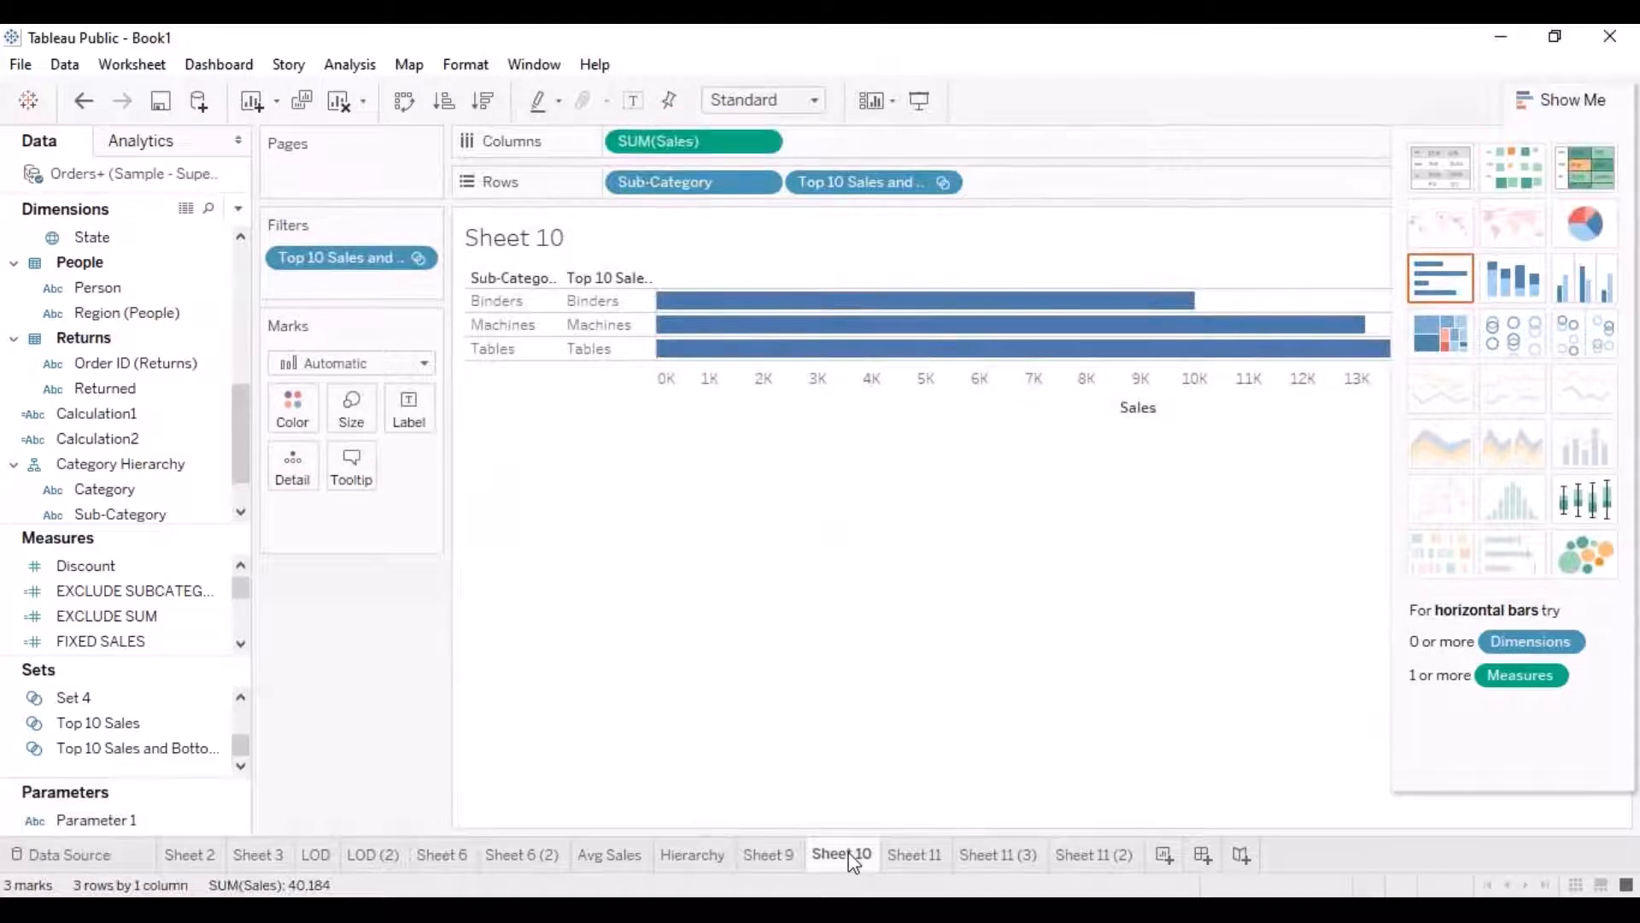
pyautogui.click(917, 857)
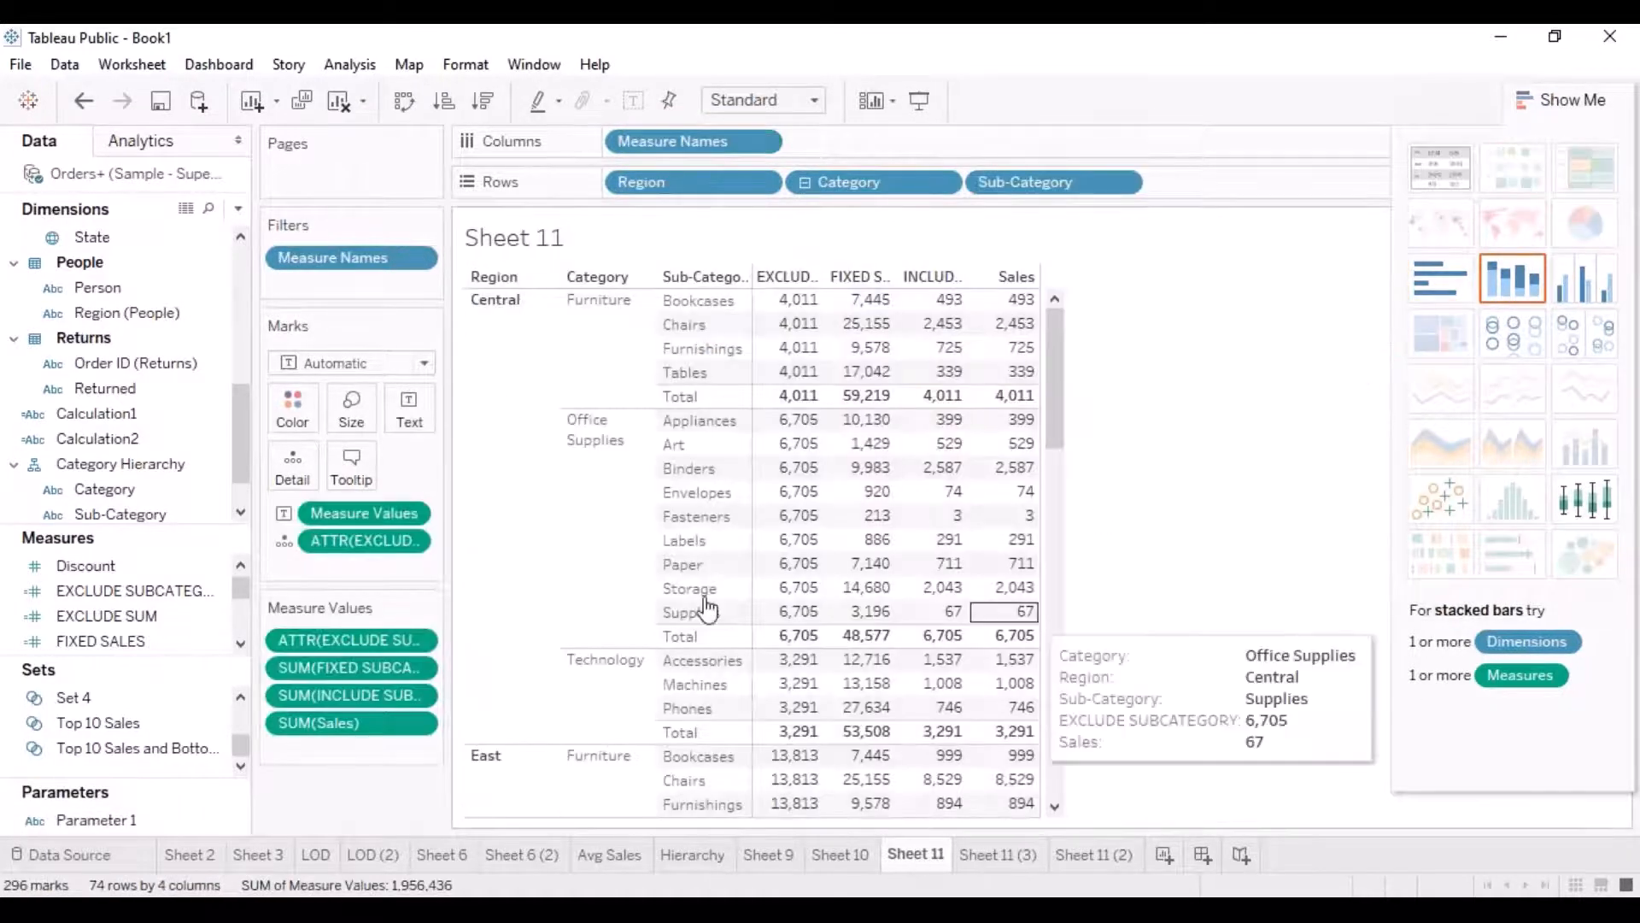
pyautogui.moveTo(1032, 555)
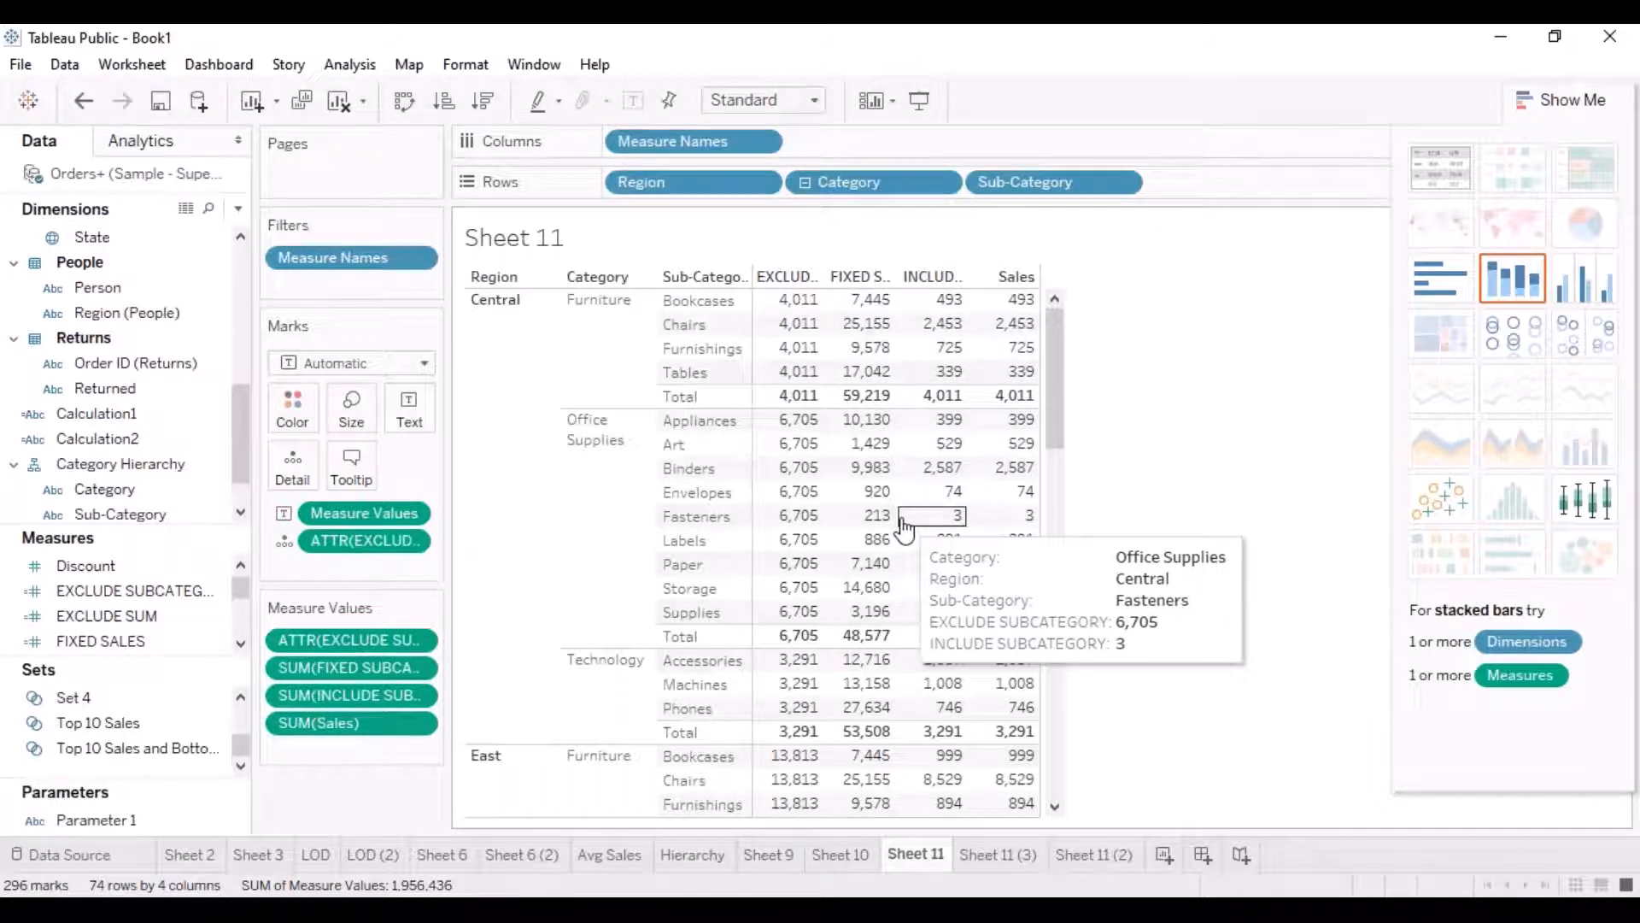
# On Sheet 11 (2), add Region before Category and Product Name after Sub-Category in the rows.
pyautogui.click(1014, 866)
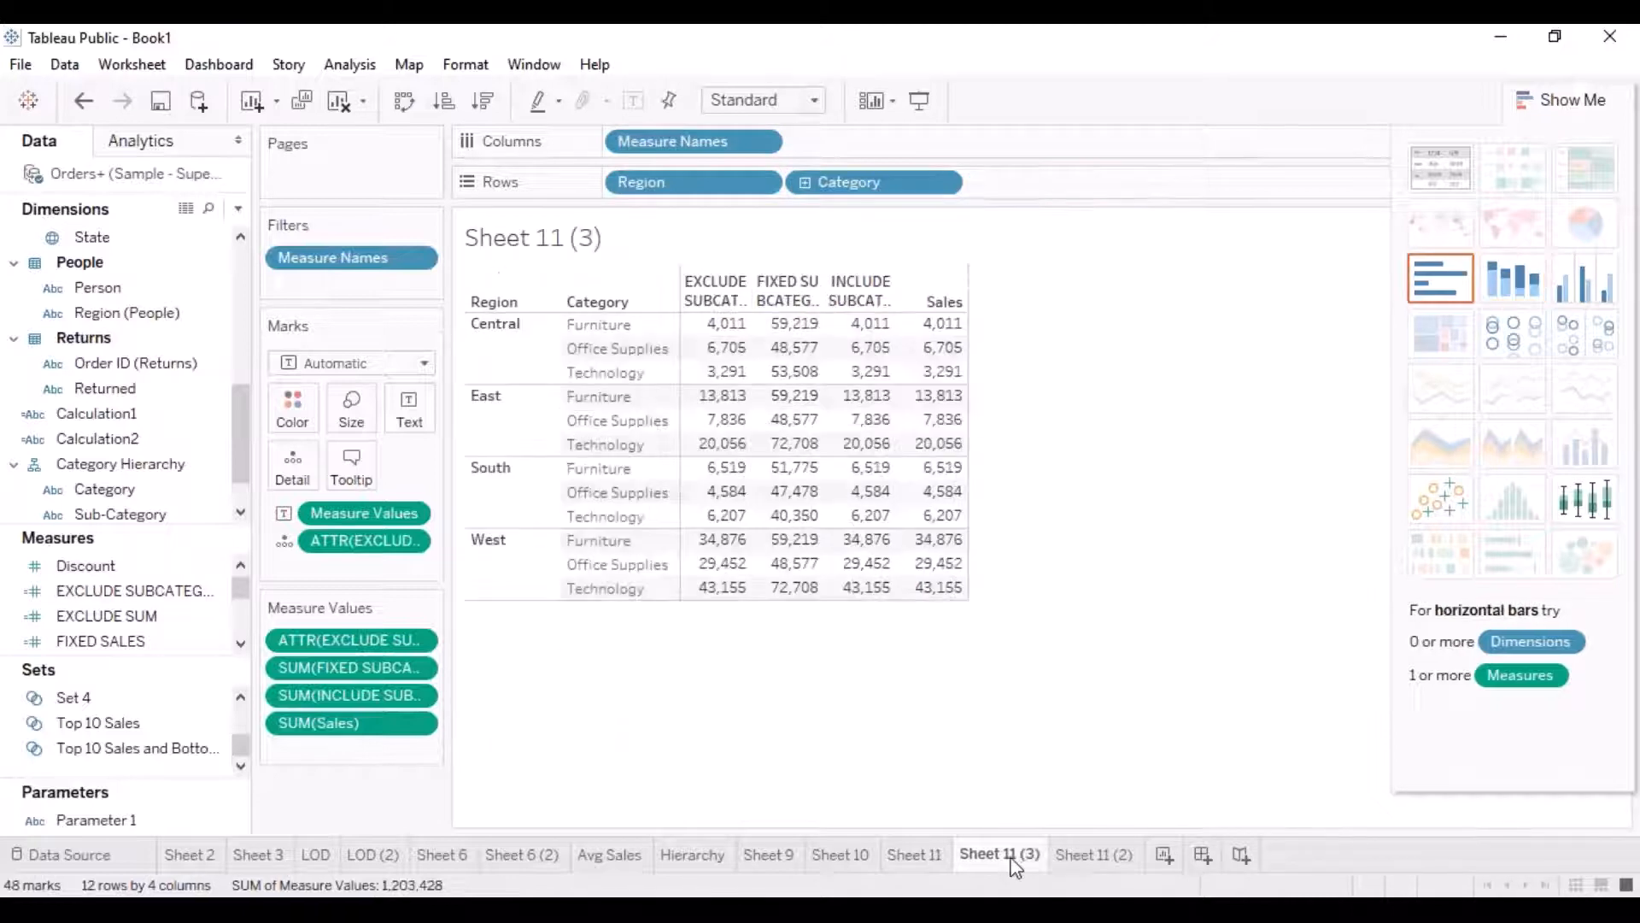
pyautogui.click(1078, 865)
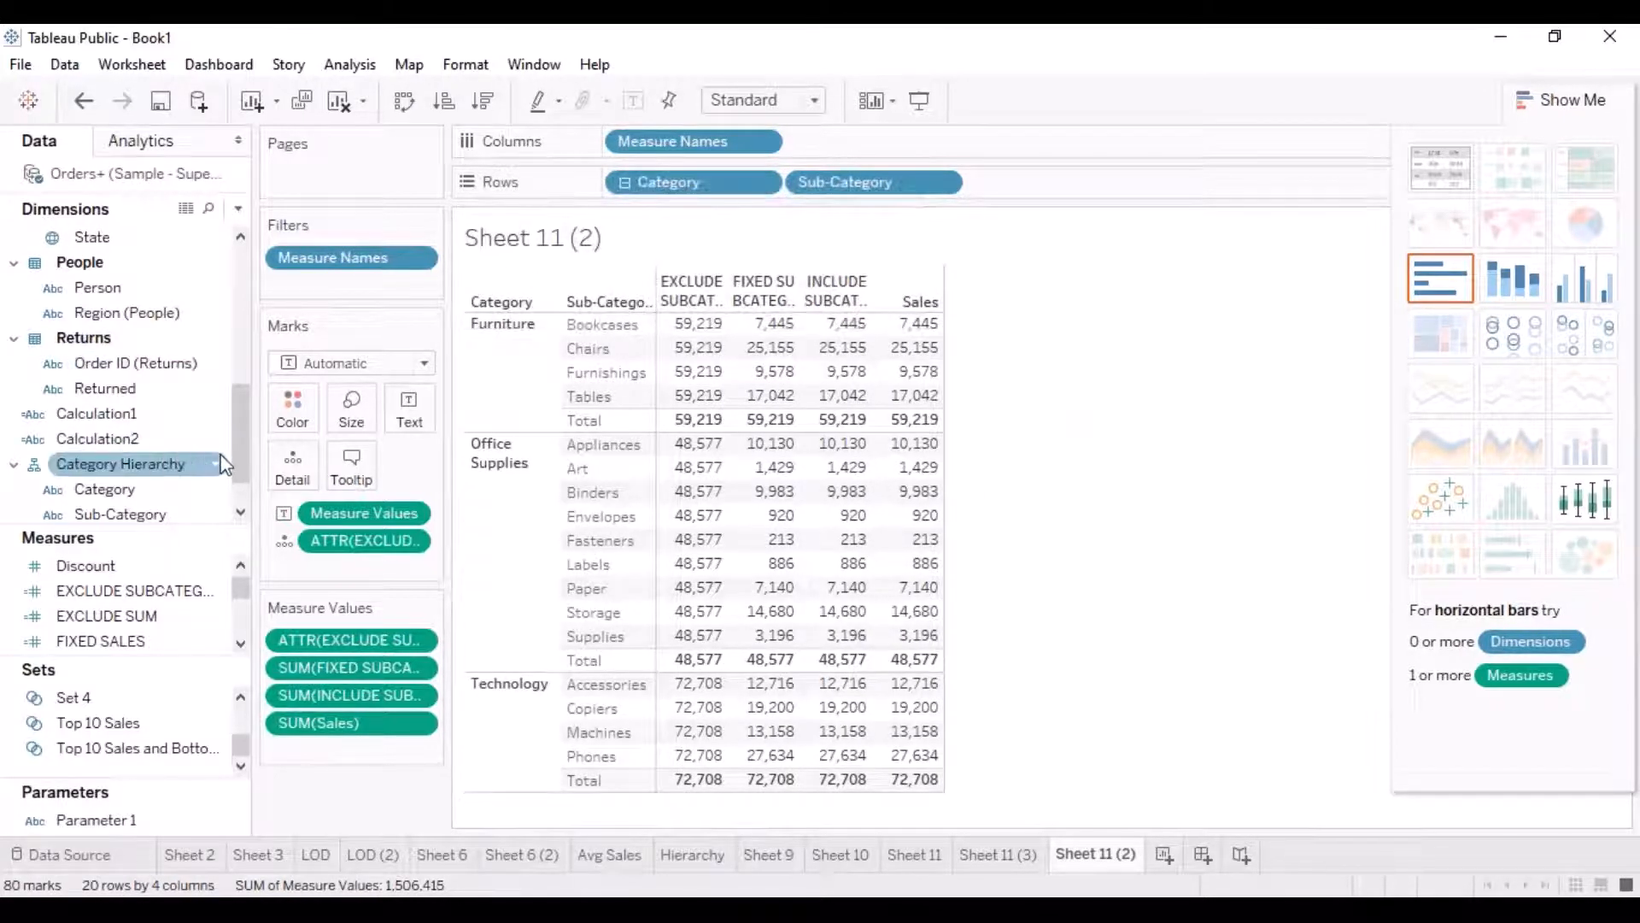
pyautogui.moveTo(249, 458); pyautogui.dragTo(265, 333)
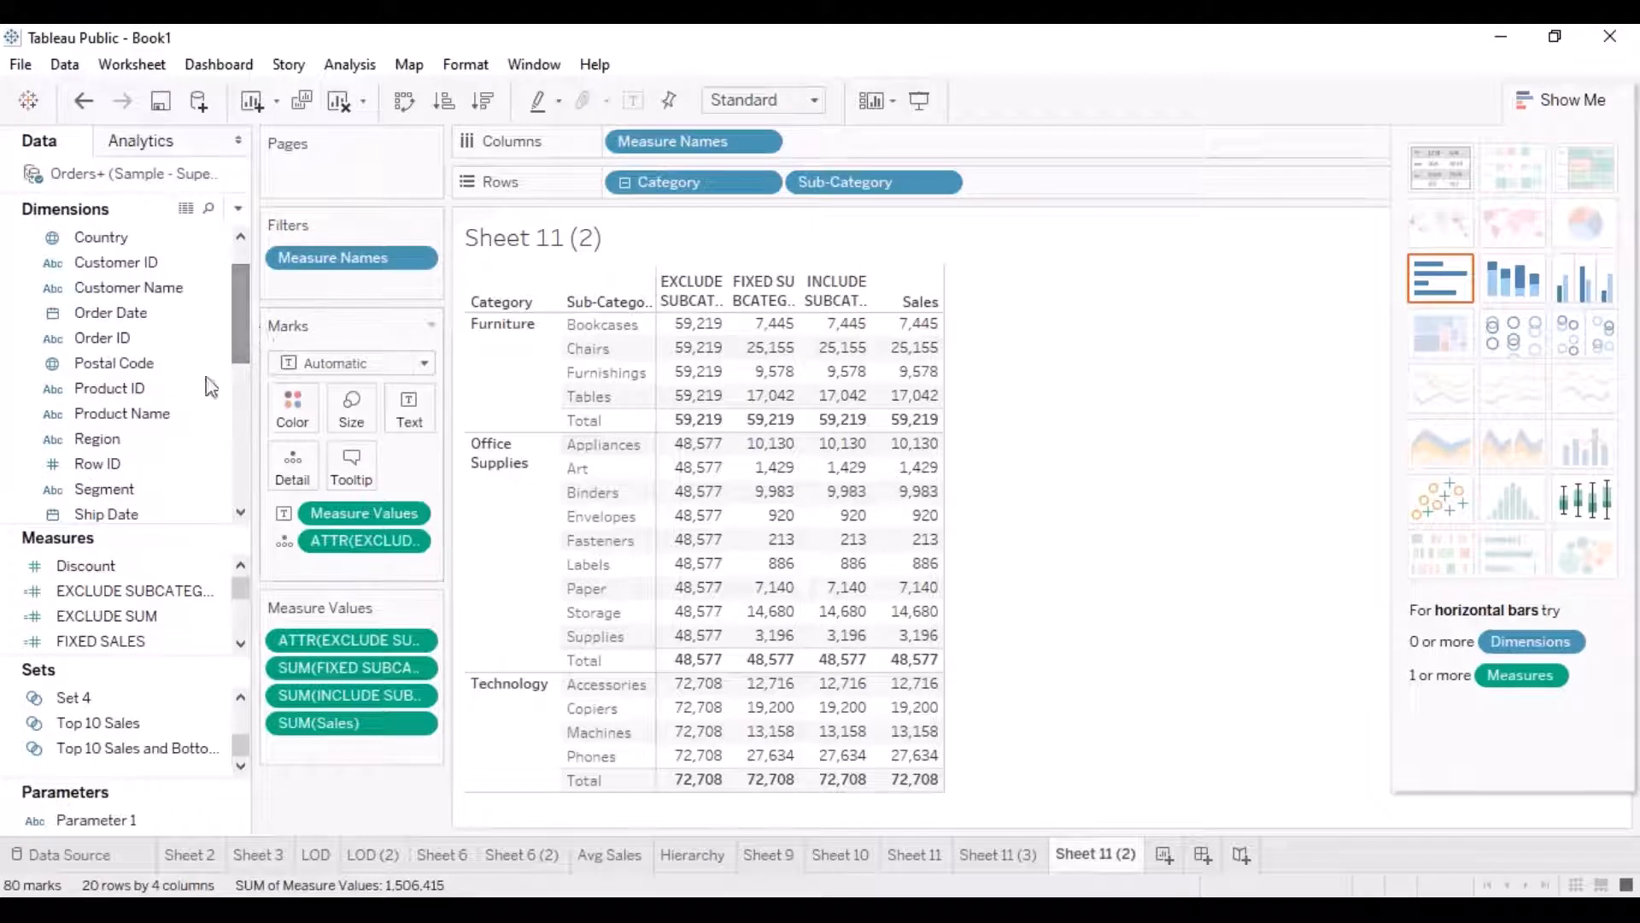
pyautogui.moveTo(109, 438); pyautogui.dragTo(602, 174)
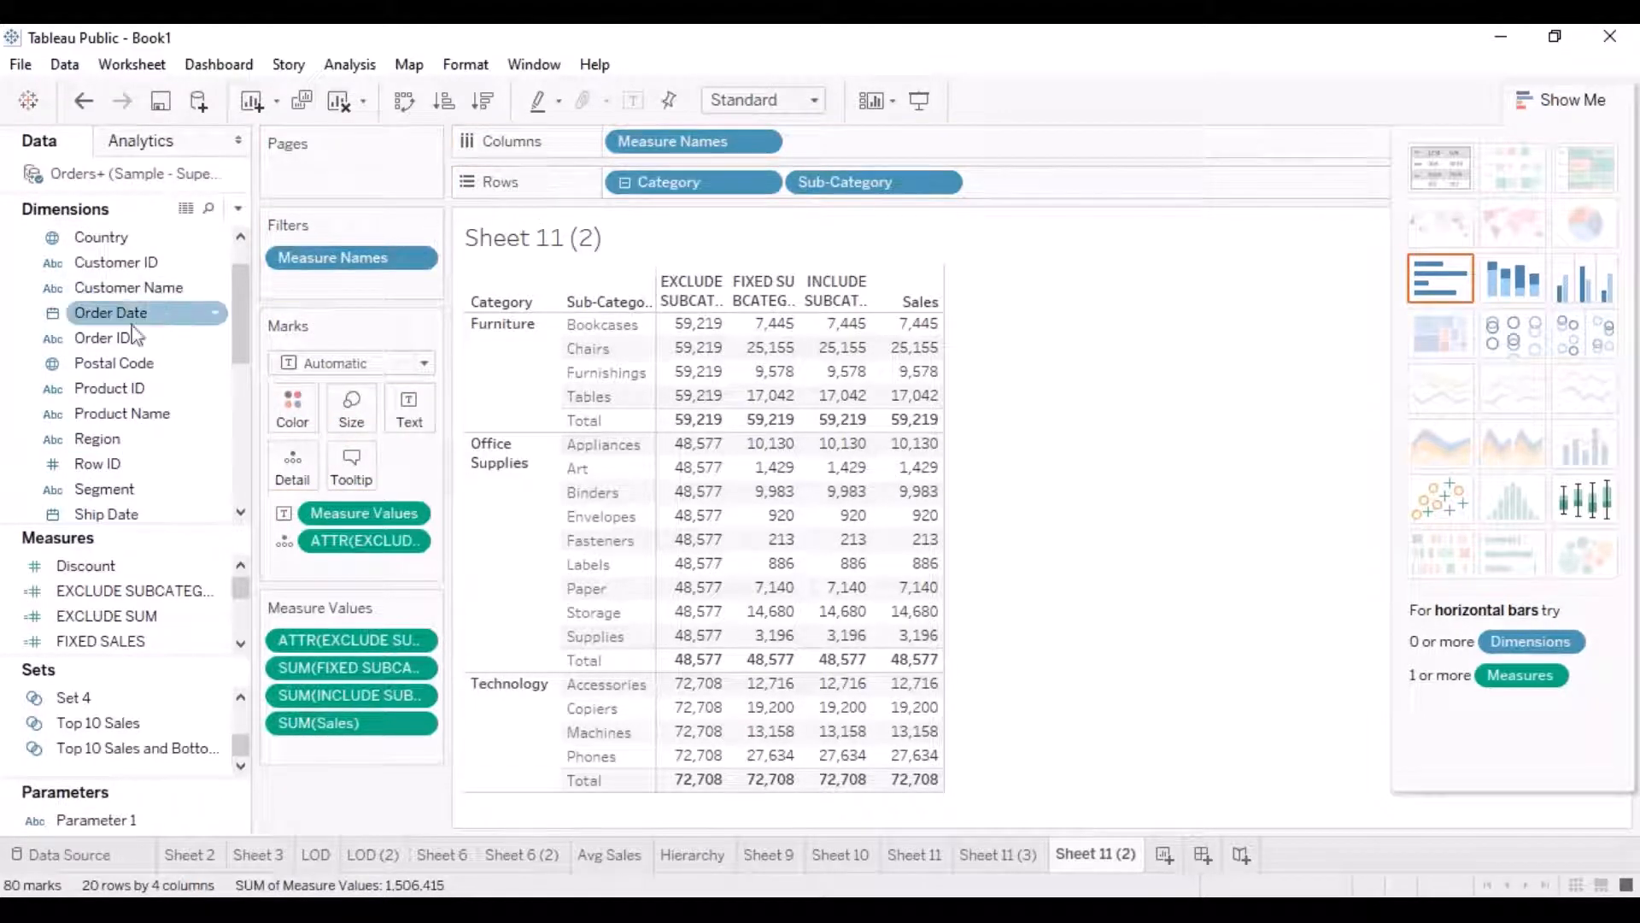
pyautogui.click(102, 444)
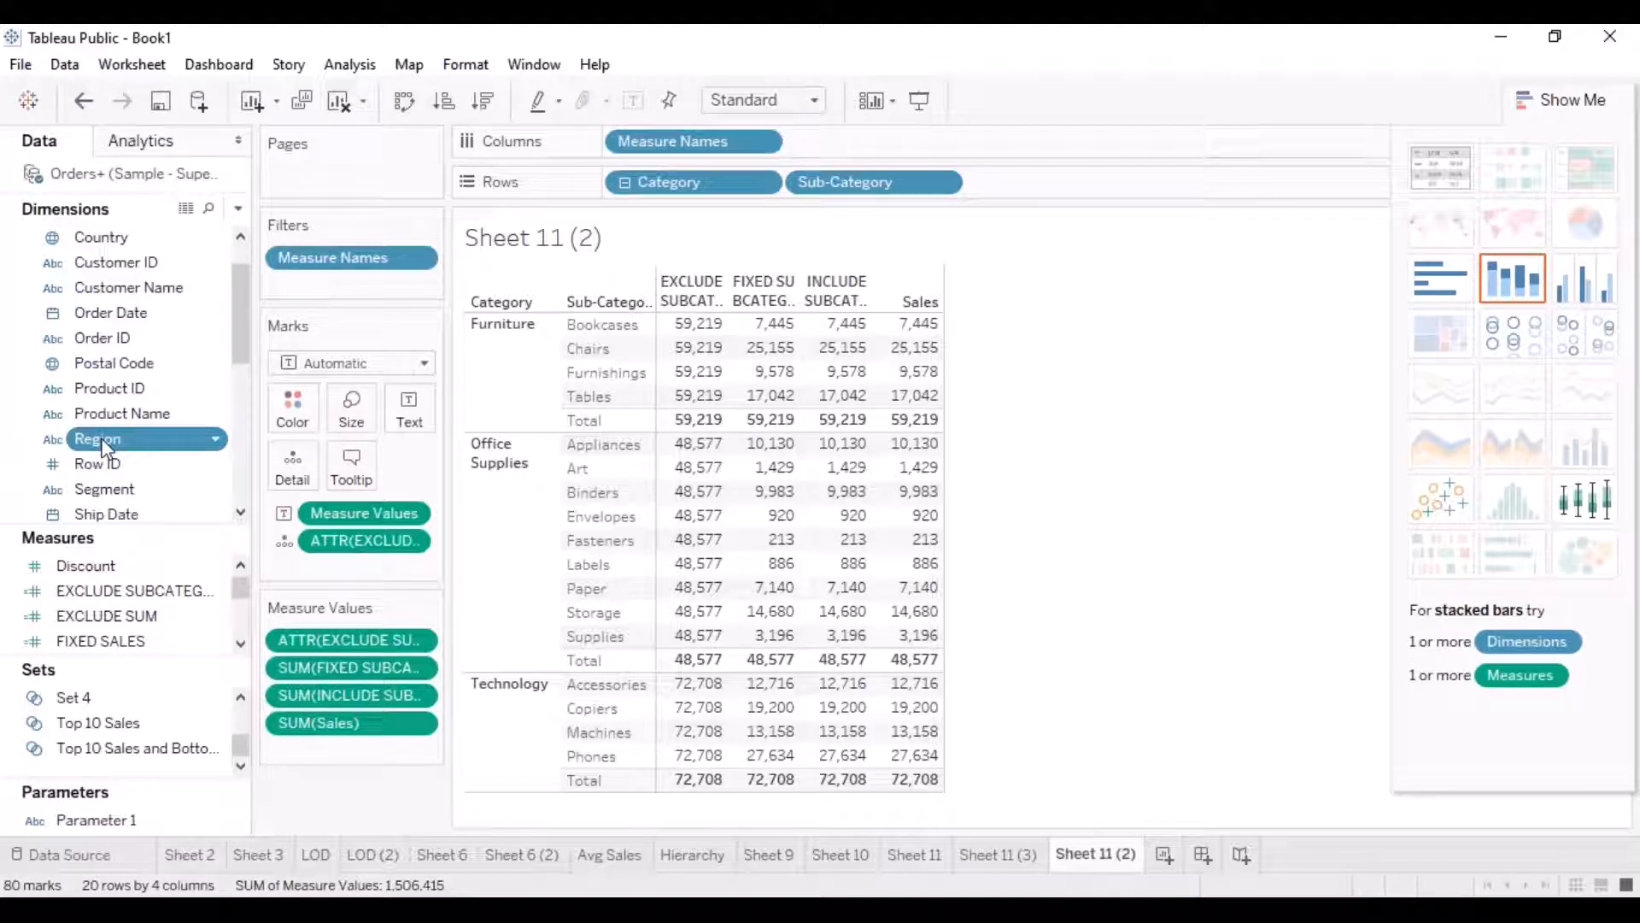
pyautogui.moveTo(98, 438); pyautogui.dragTo(624, 182)
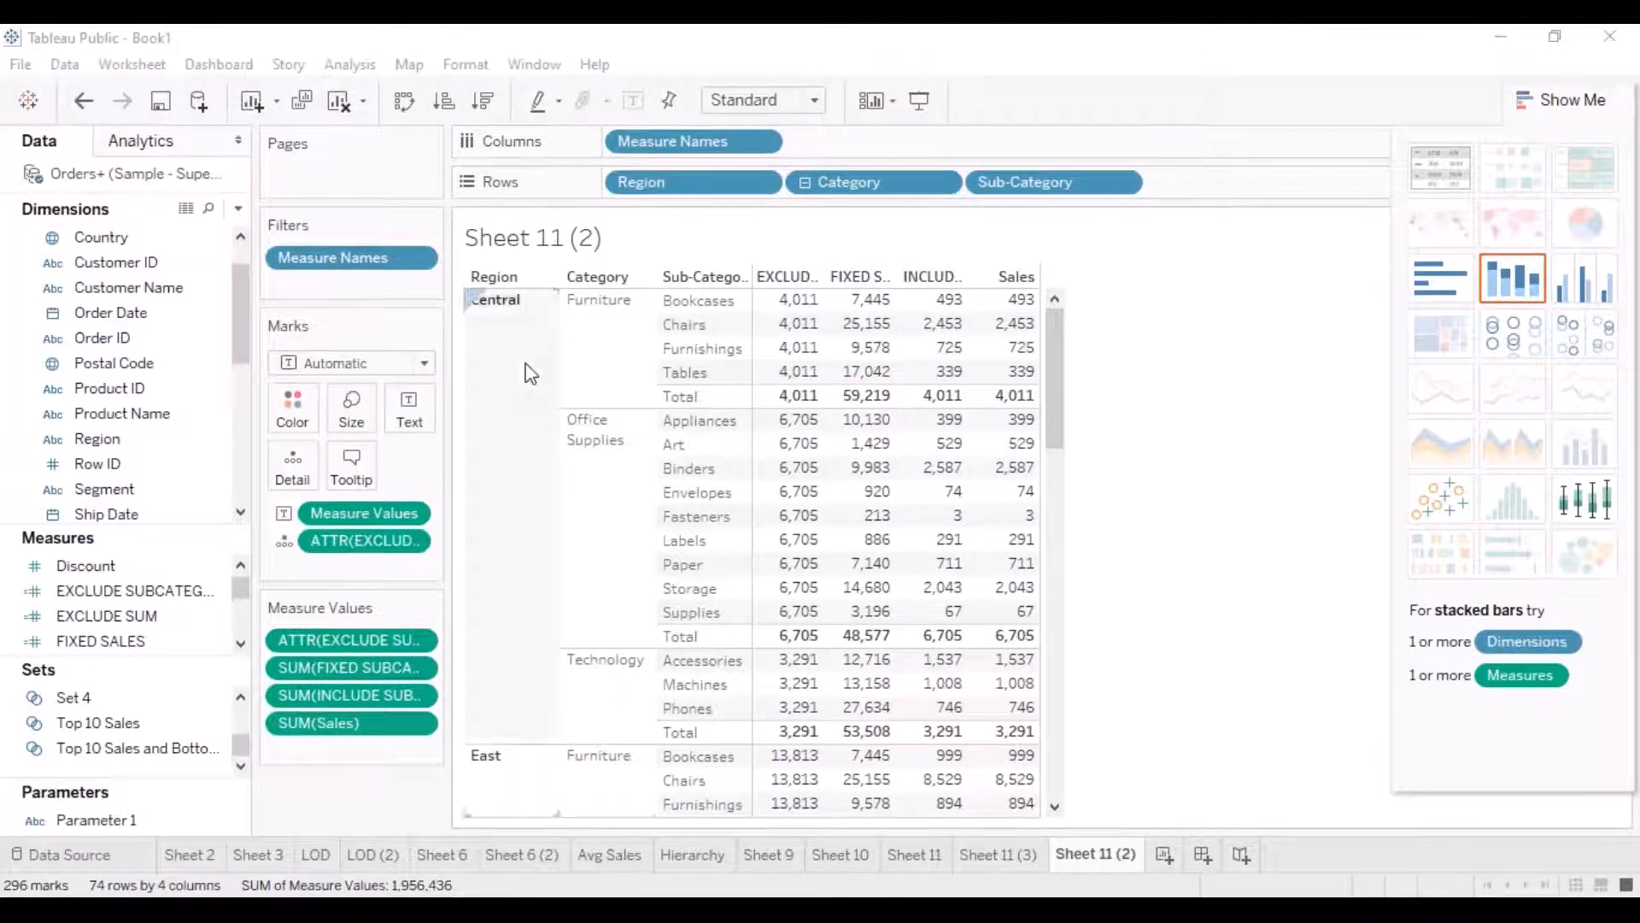
pyautogui.click(145, 440)
pyautogui.moveTo(128, 412); pyautogui.dragTo(1146, 186)
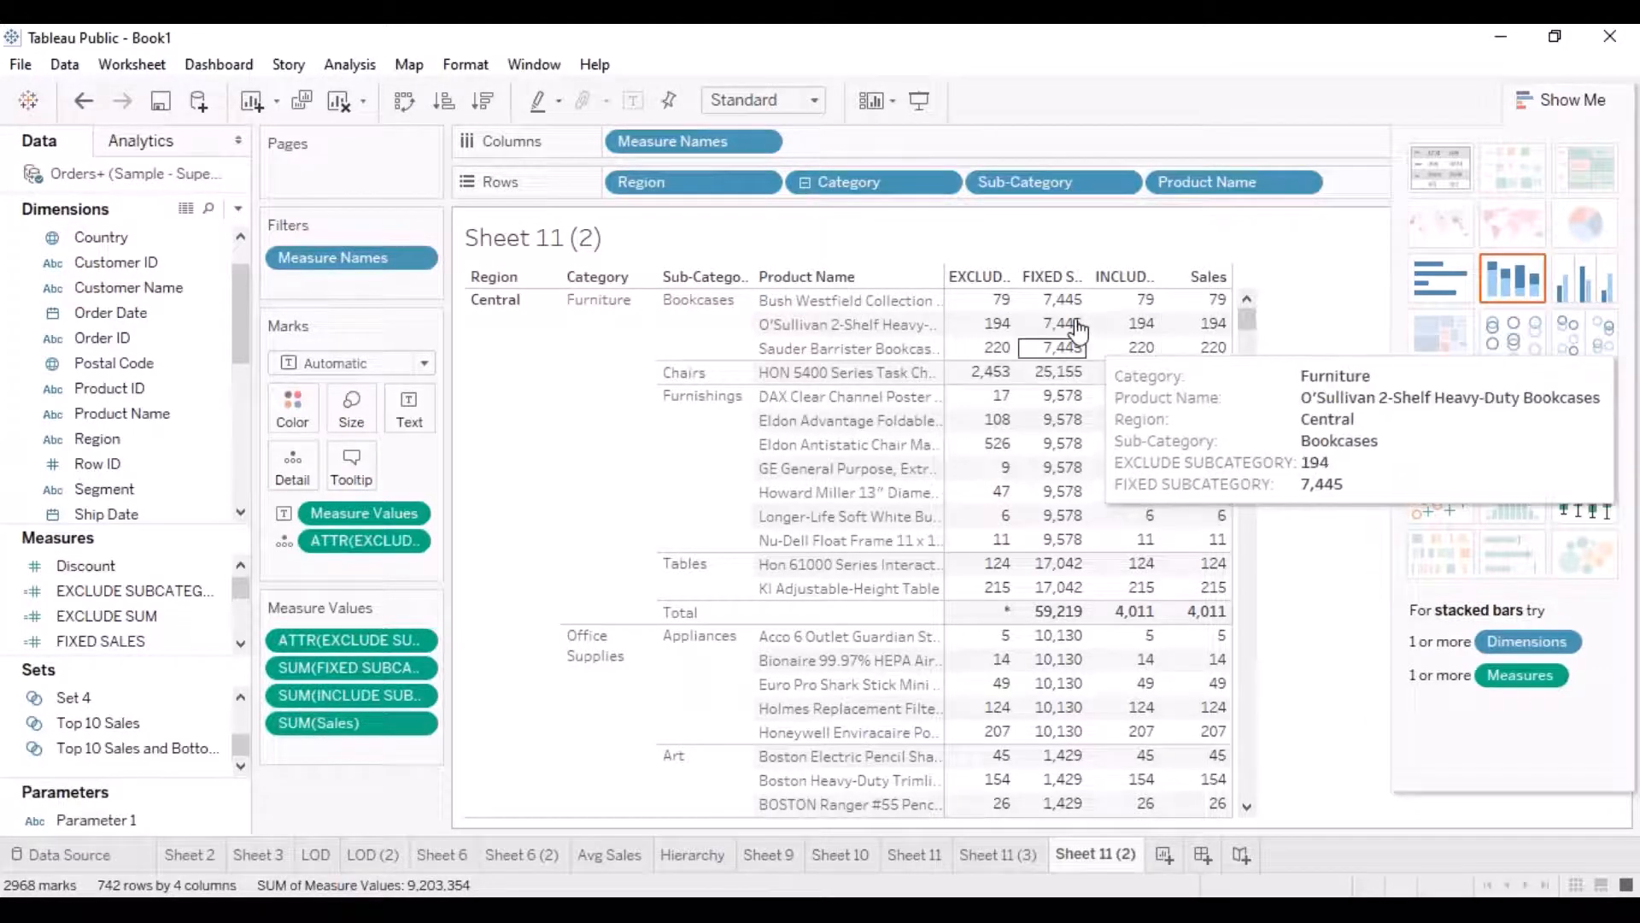
# Compare the product-level EXCLUDE, FIXED, INCLUDE and Sales values on Sheet 11 (2) with the sub-category values on Sheet 11.
pyautogui.click(1008, 849)
pyautogui.click(914, 855)
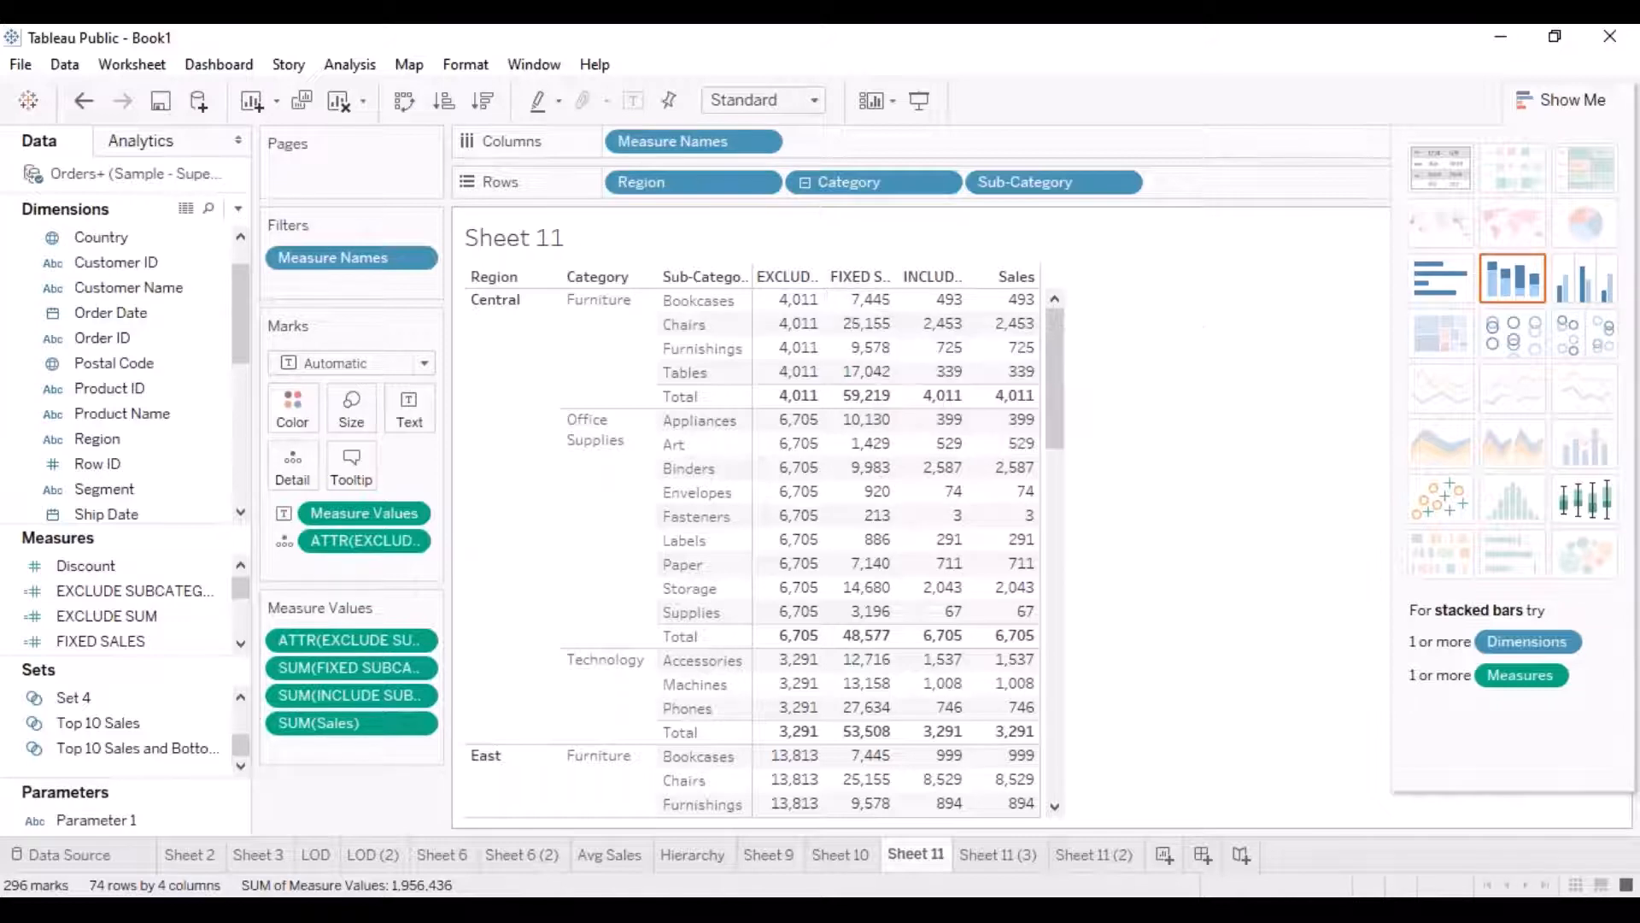
pyautogui.click(1091, 856)
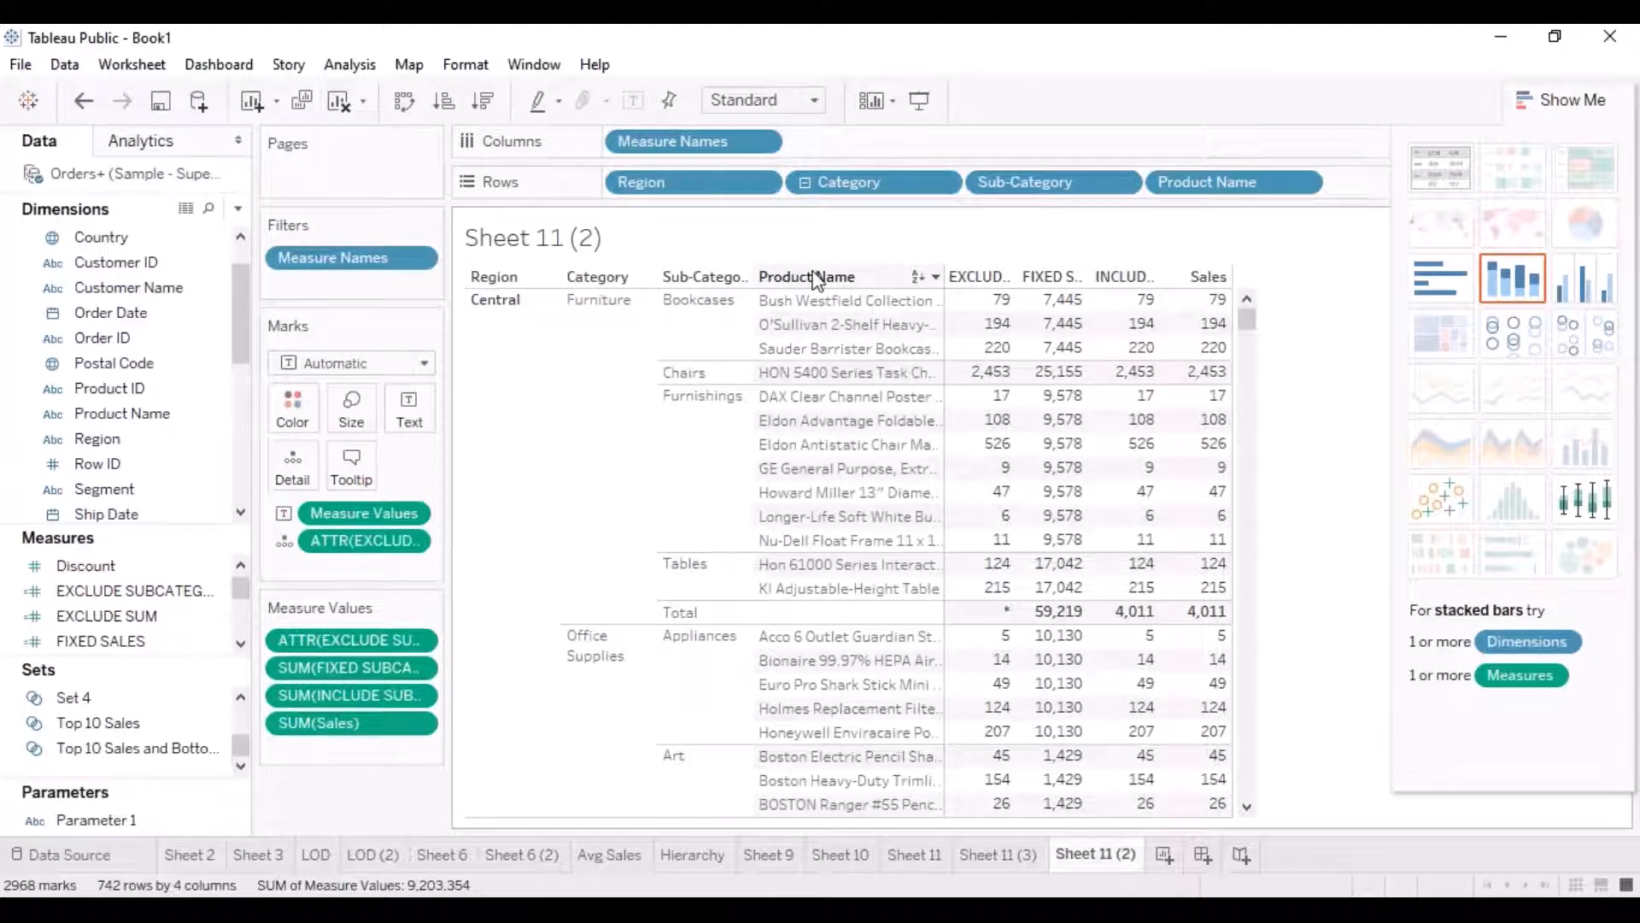
pyautogui.click(494, 303)
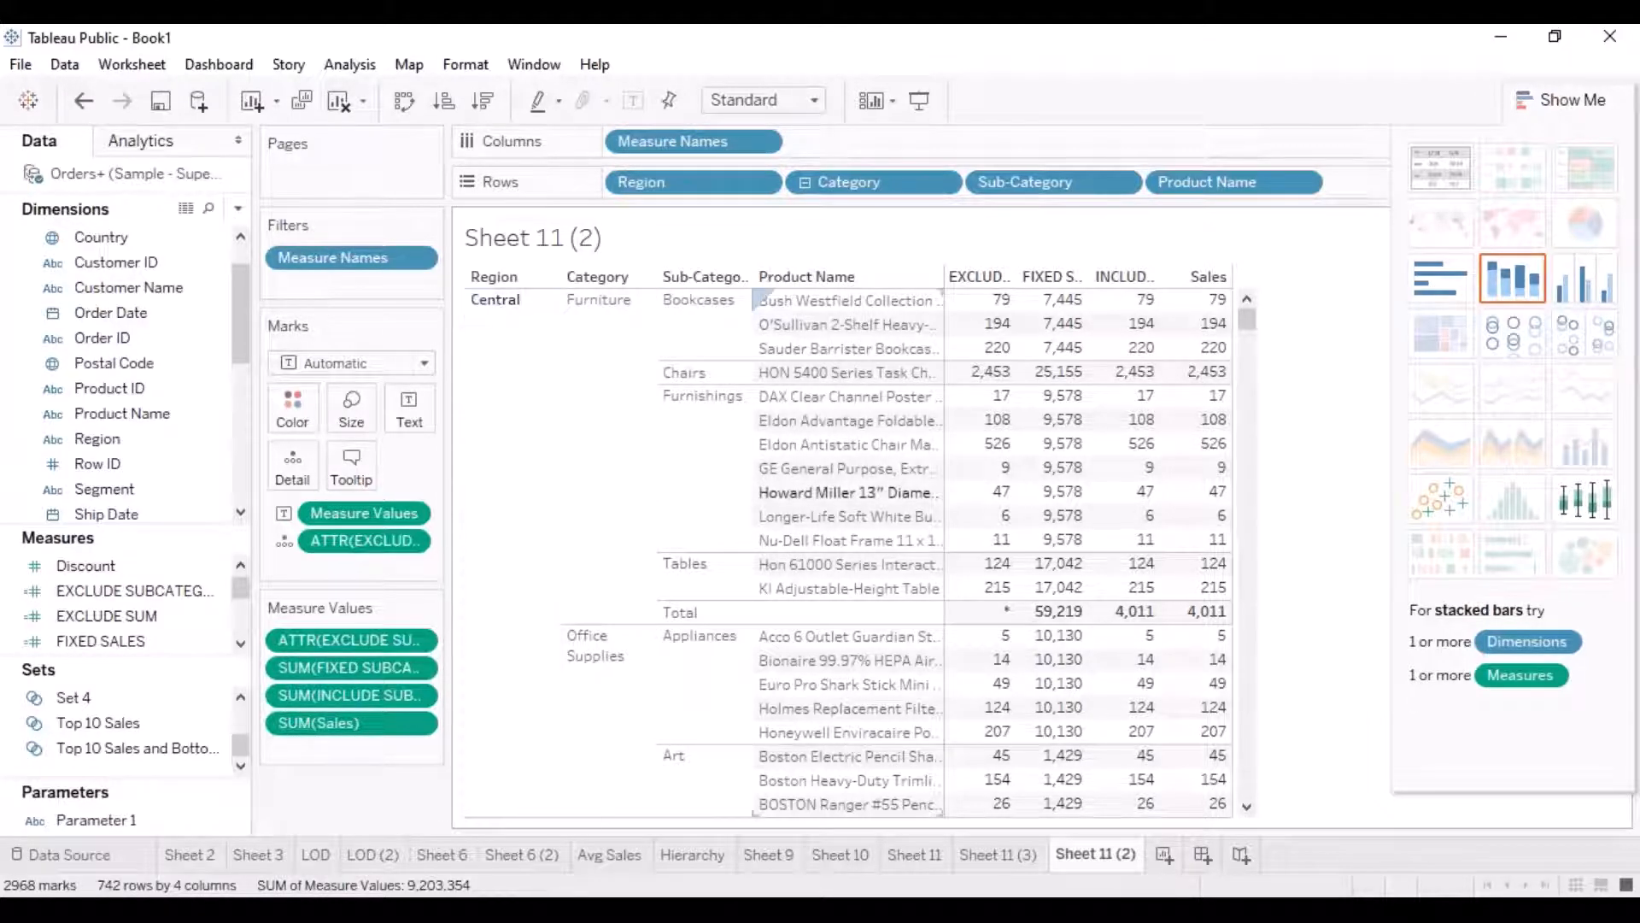
pyautogui.moveTo(1052, 299)
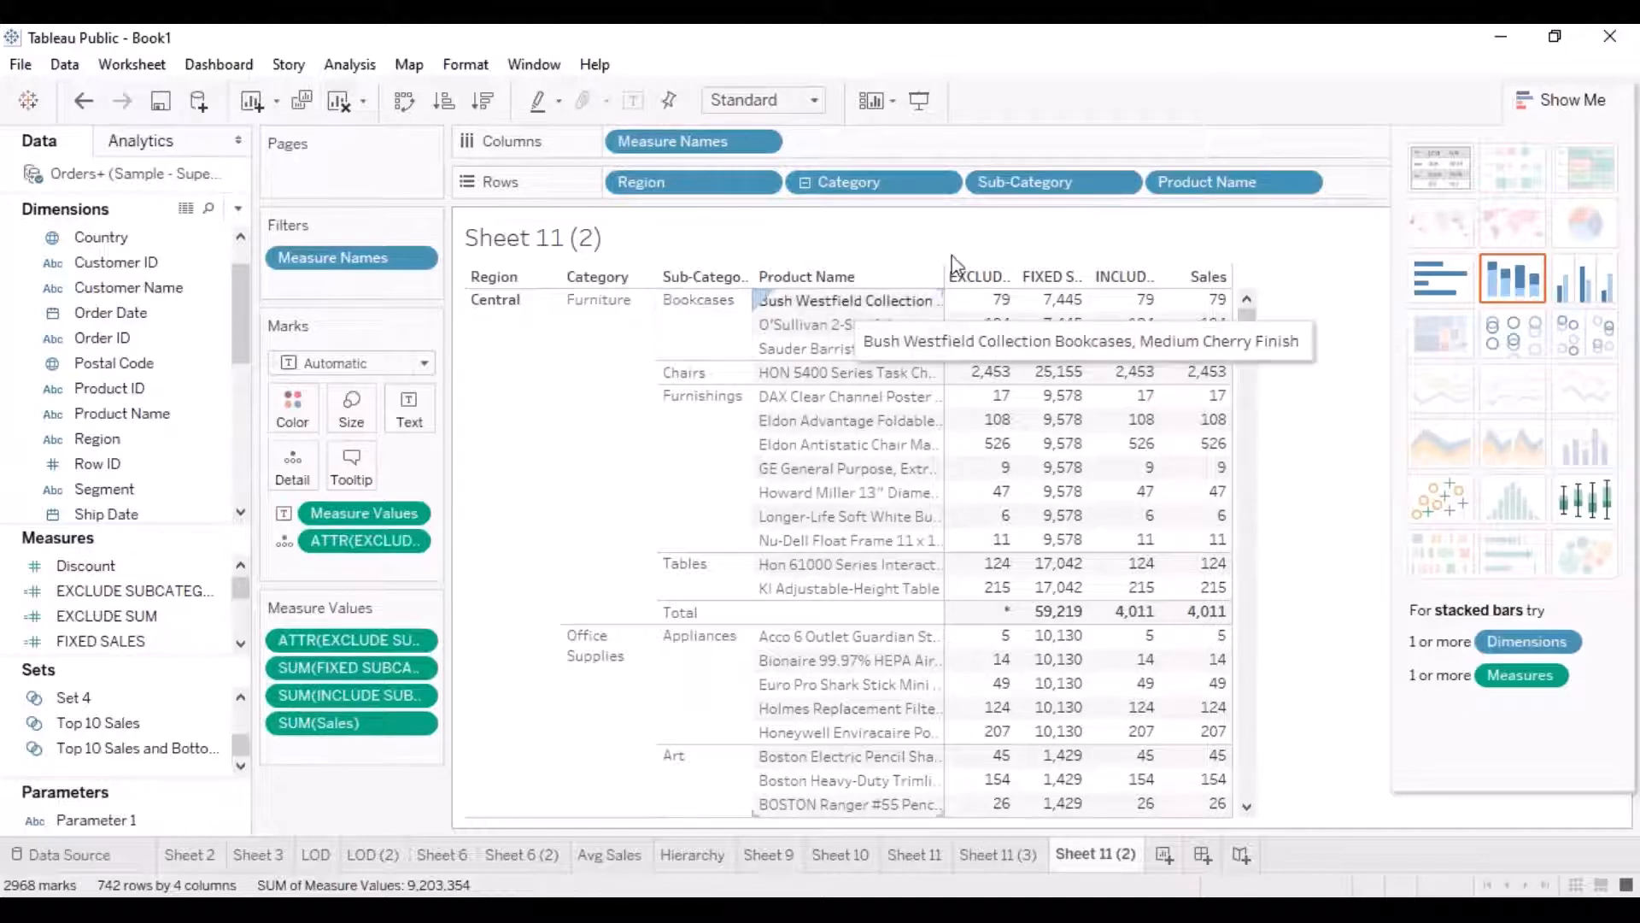
pyautogui.moveTo(1098, 312)
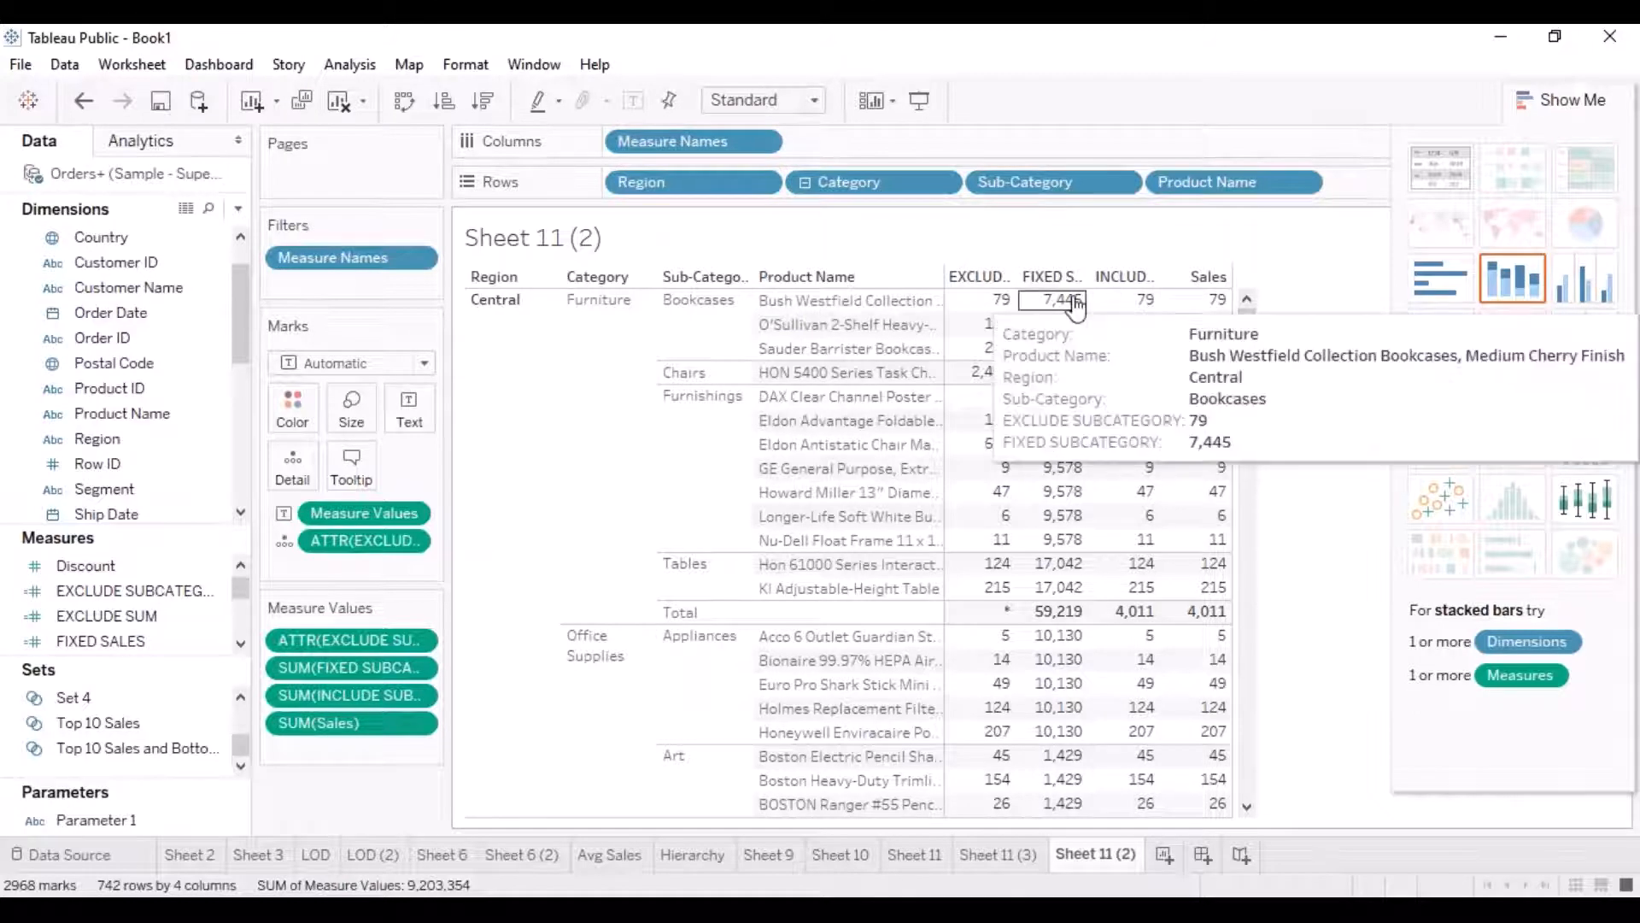
pyautogui.moveTo(990, 309)
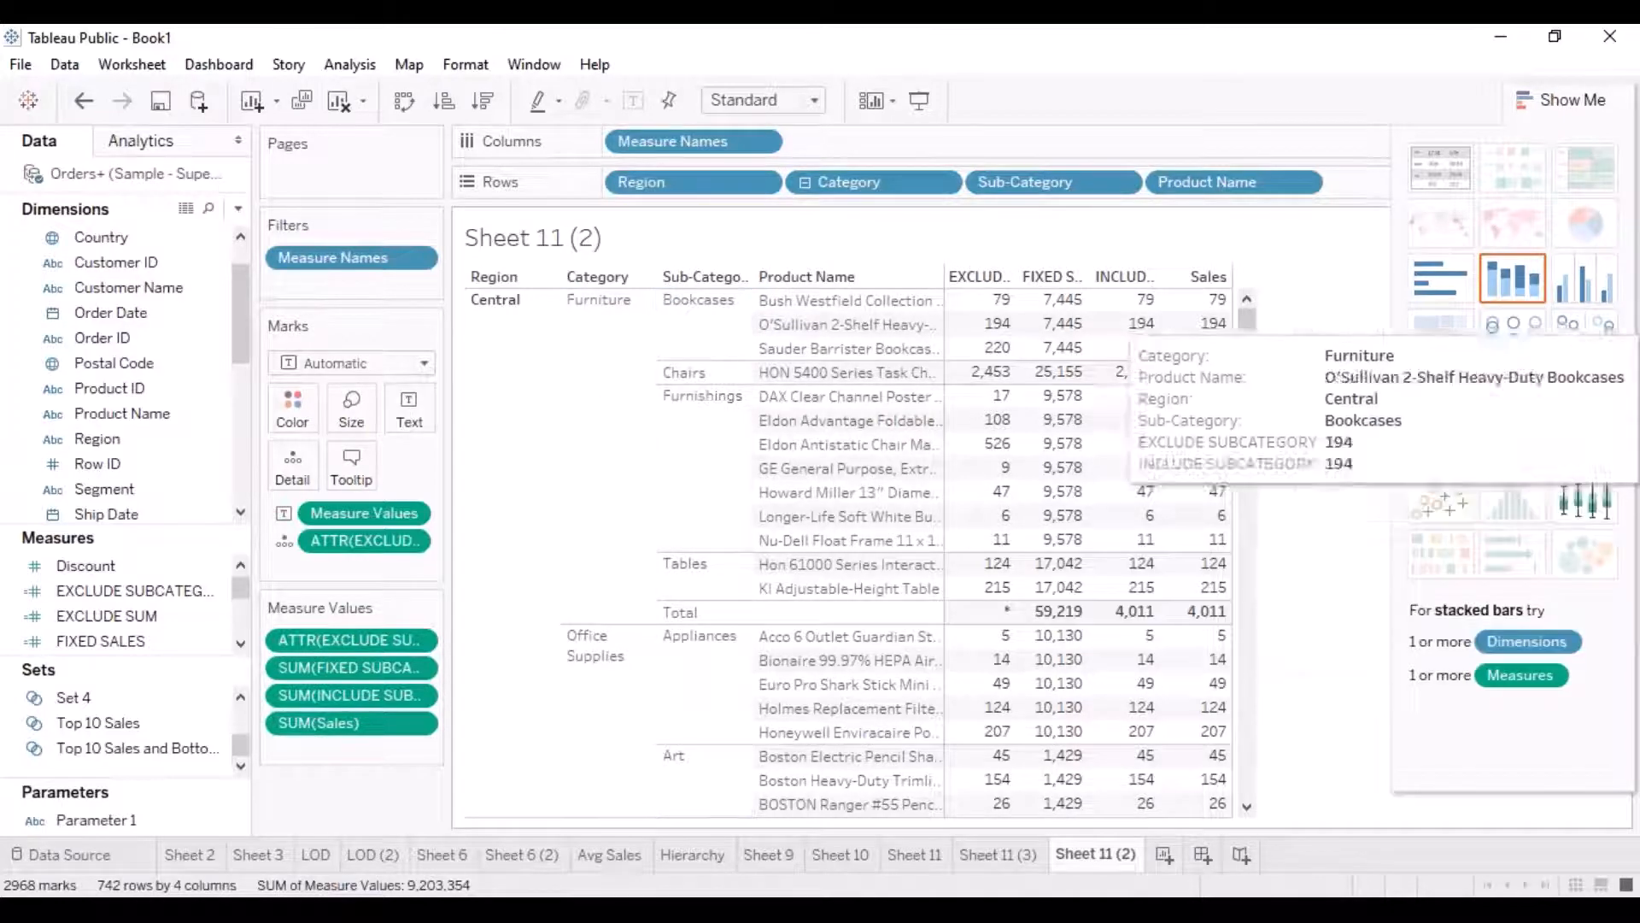
pyautogui.moveTo(1187, 313)
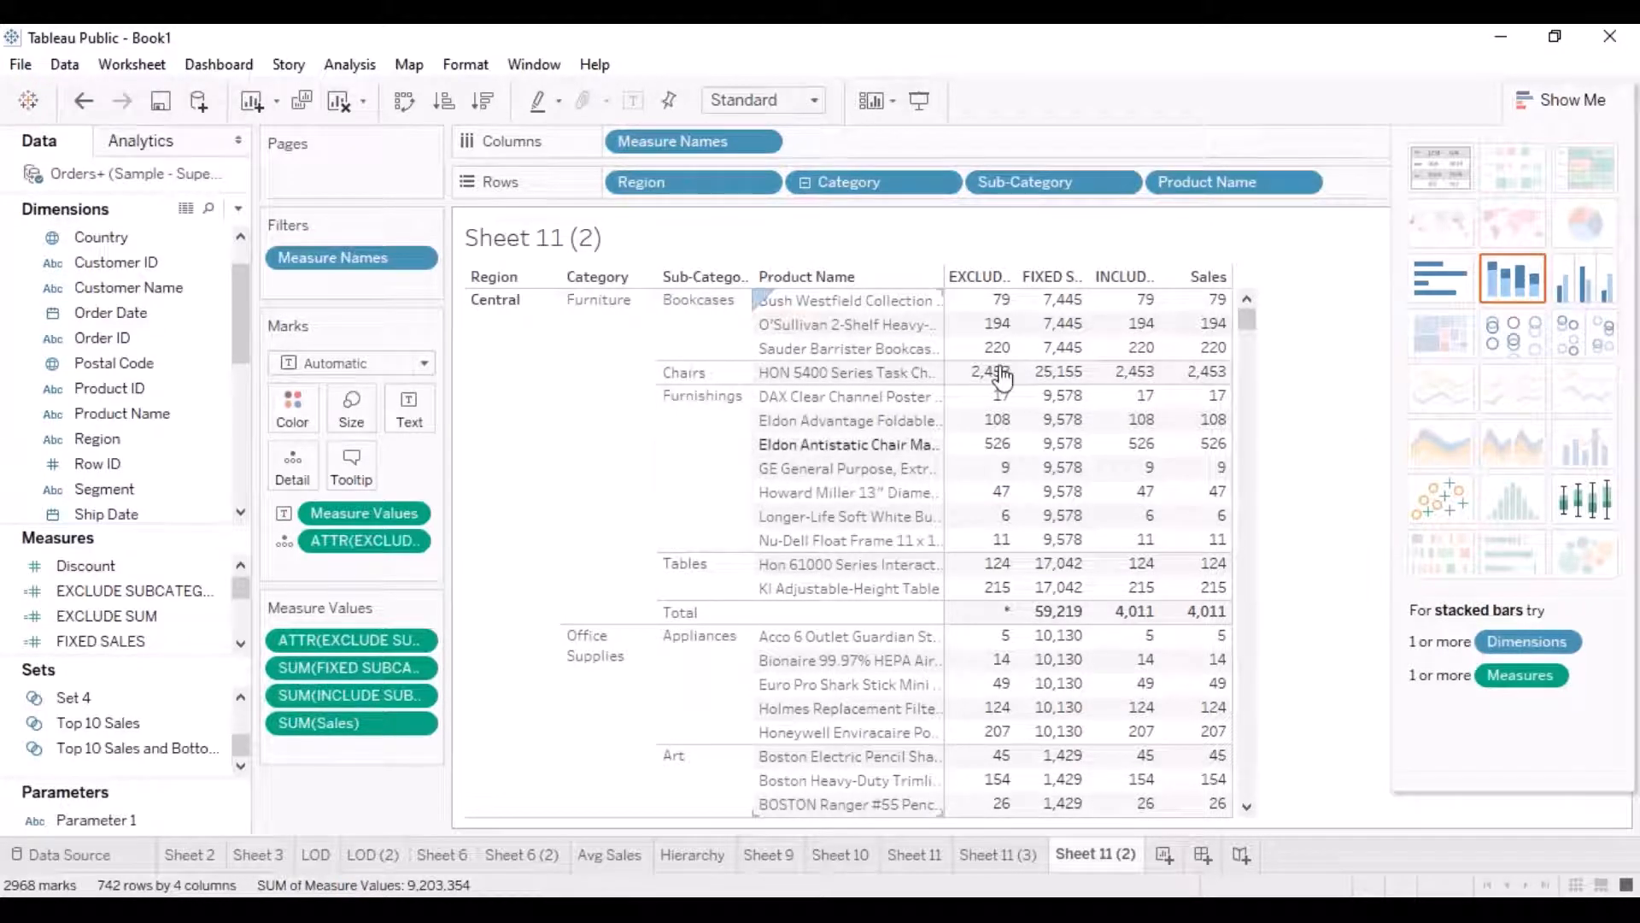
pyautogui.moveTo(1025, 446)
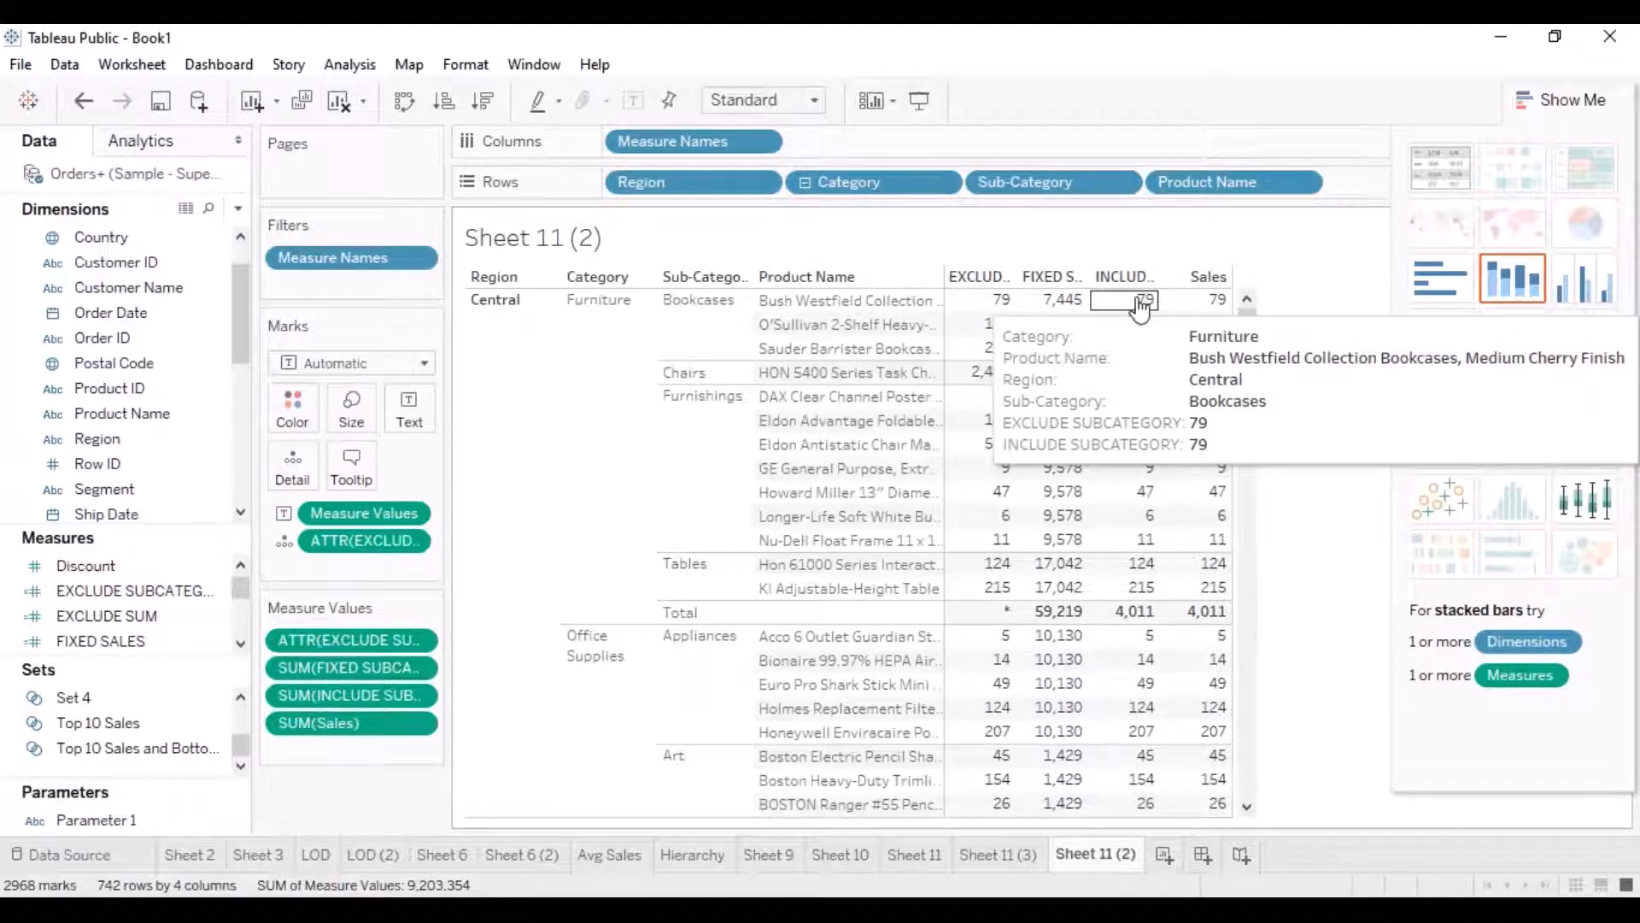
pyautogui.moveTo(1215, 451)
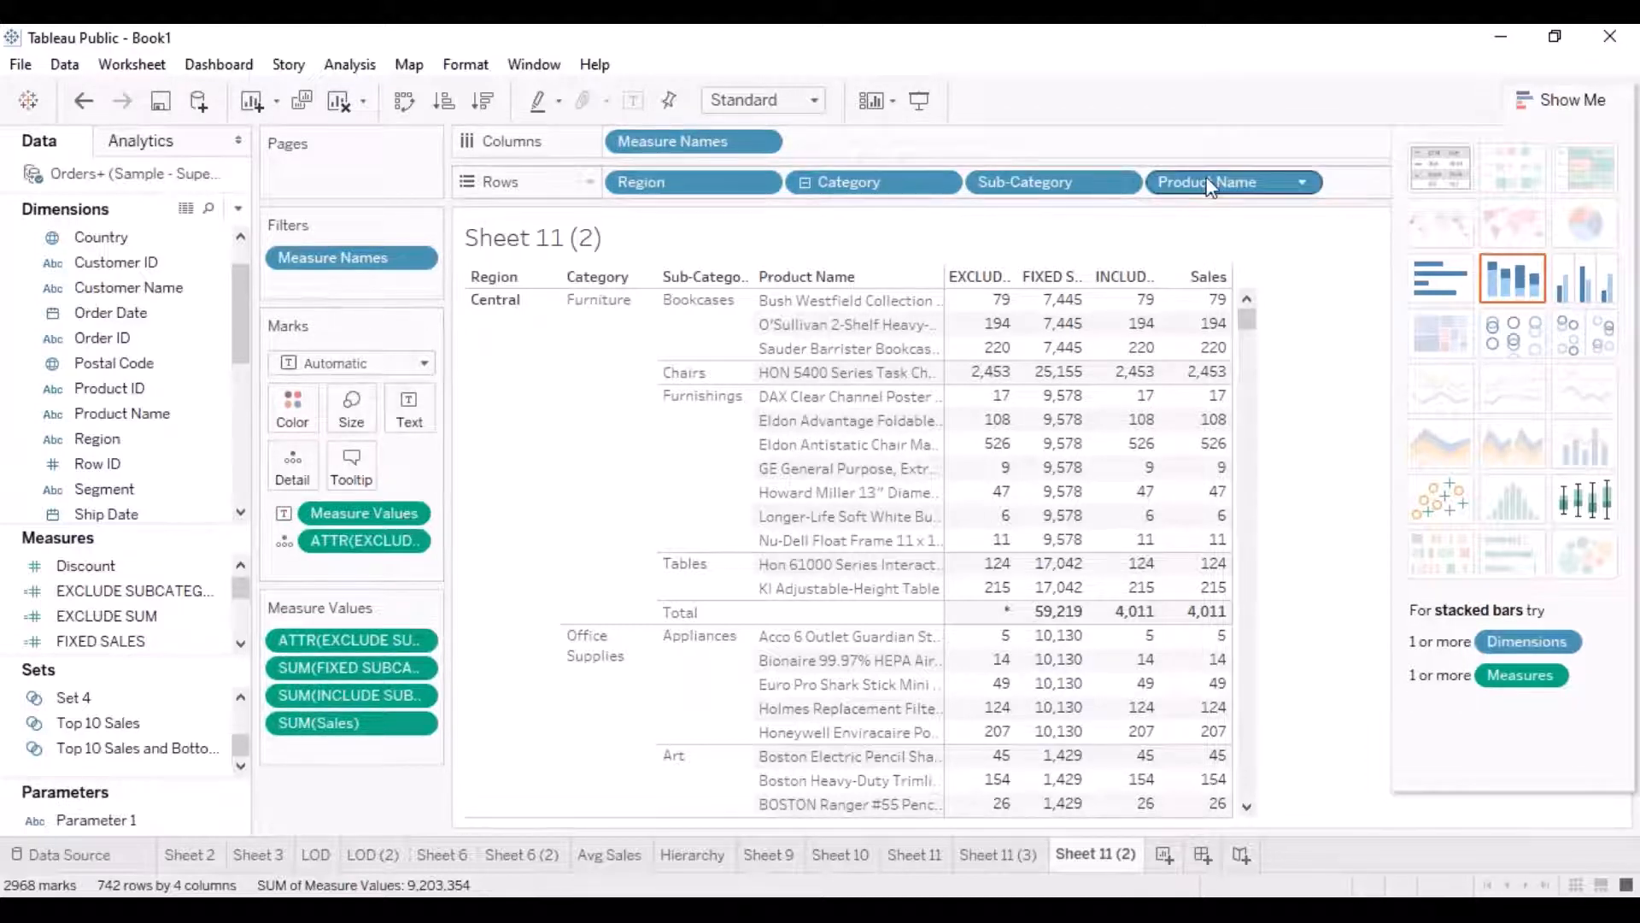
# Take Product Name and Sub-Category off the rows of Sheet 11 (2), moving Product Name onto the Marks card.
pyautogui.click(1207, 58)
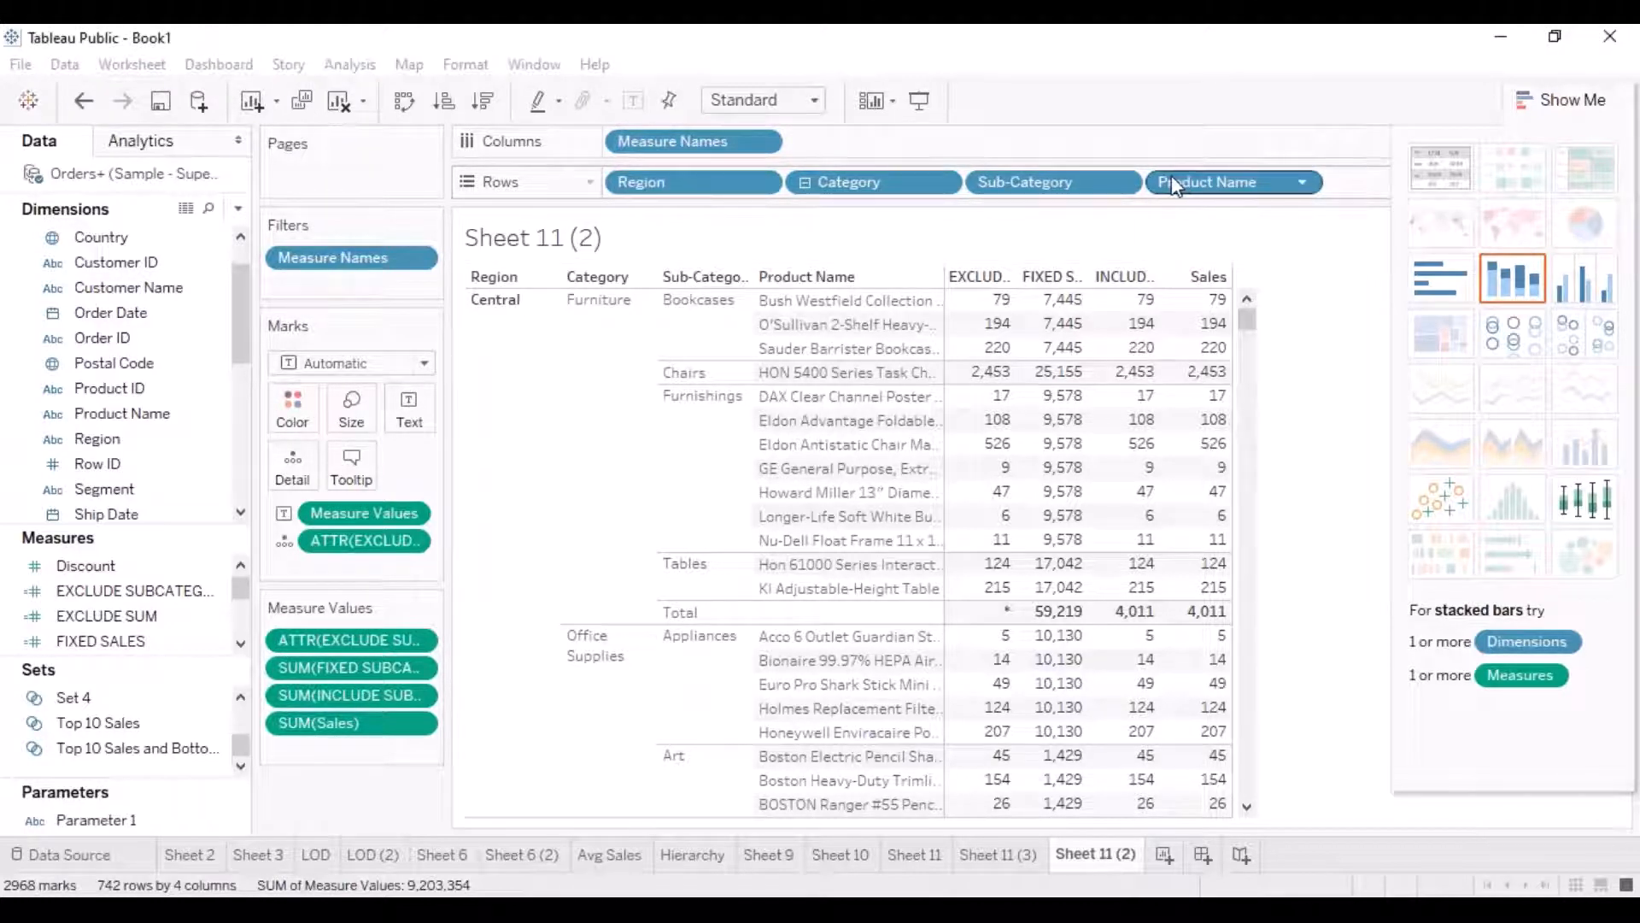
pyautogui.moveTo(1172, 176); pyautogui.dragTo(586, 424)
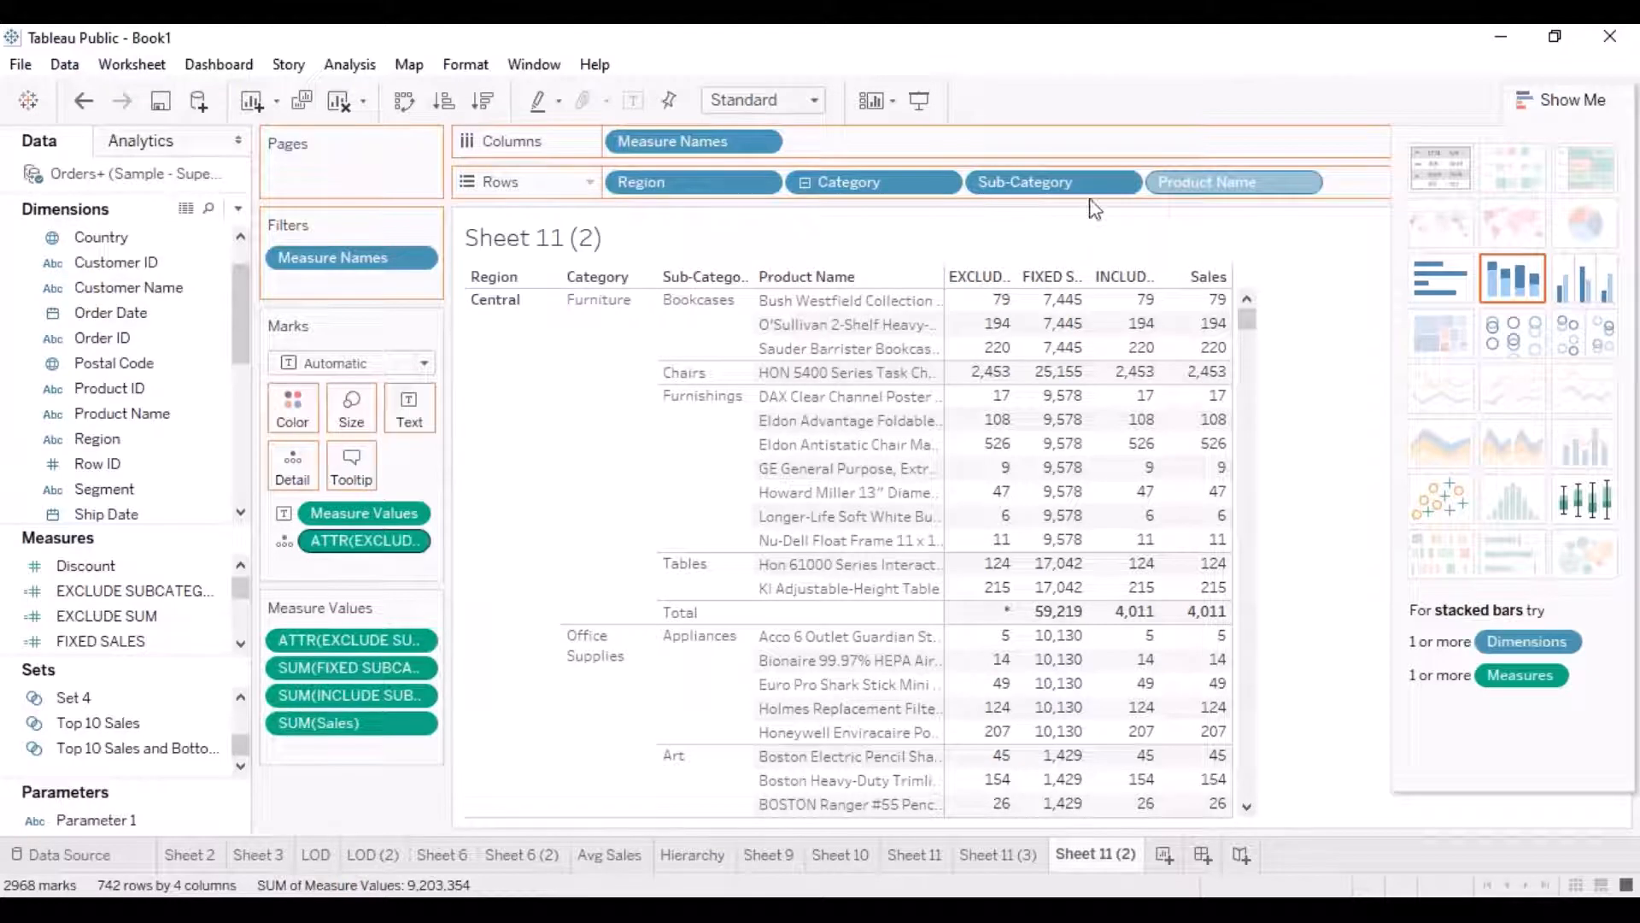
pyautogui.moveTo(1072, 180); pyautogui.dragTo(402, 547)
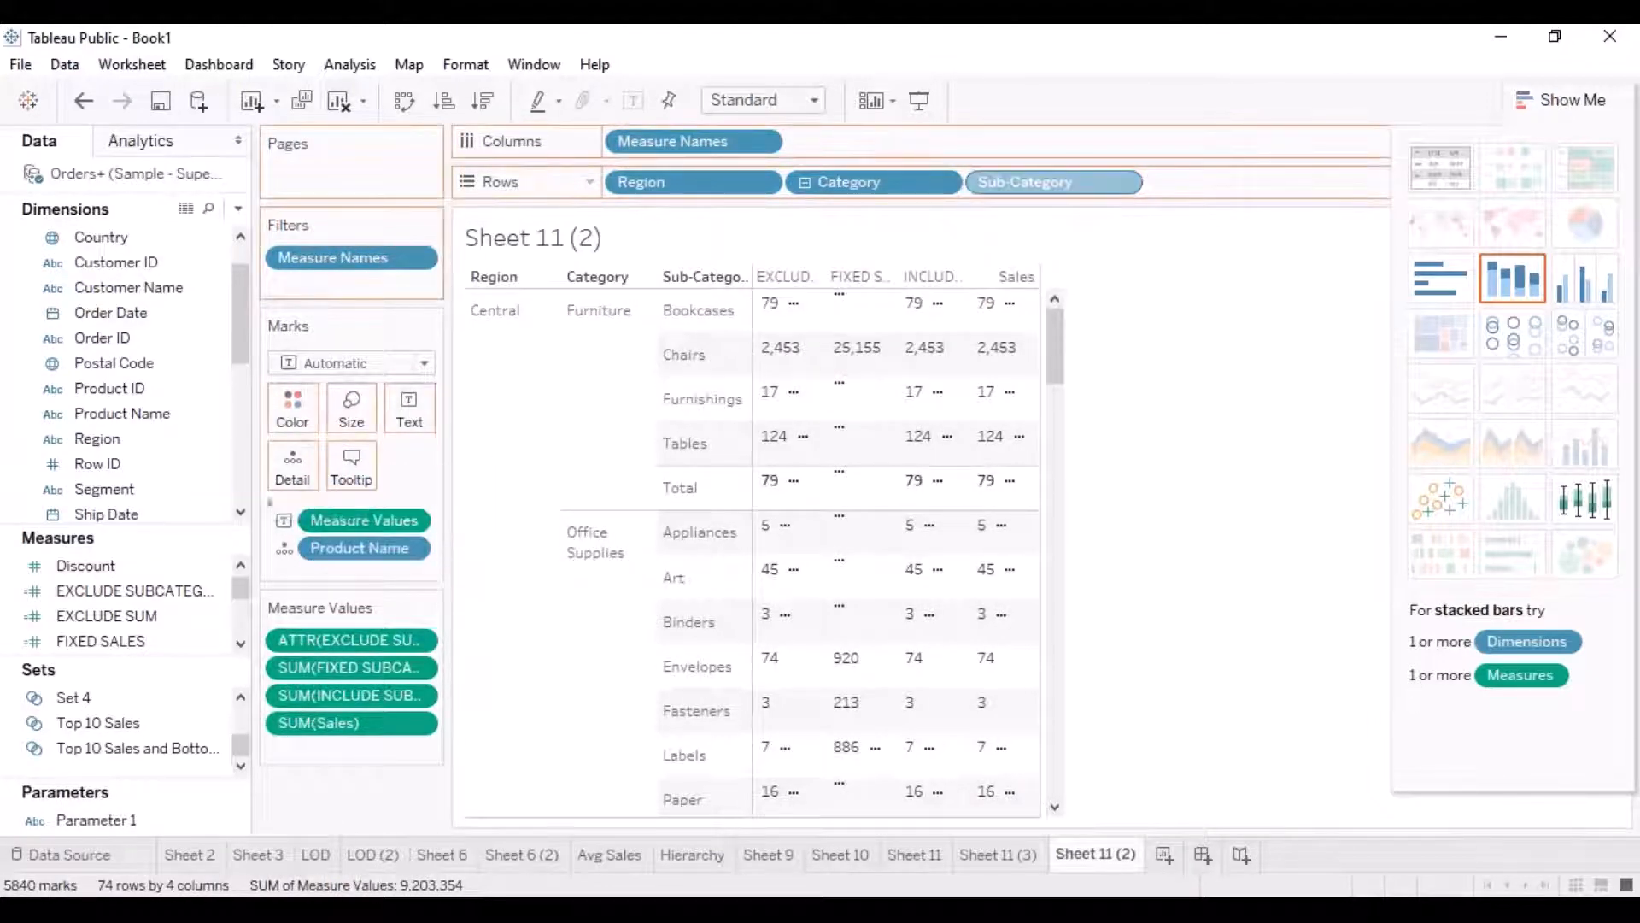
# Review the category-level values on Sheet 11 (3) against the sub-category values and subtotals on Sheet 11.
pyautogui.click(1008, 853)
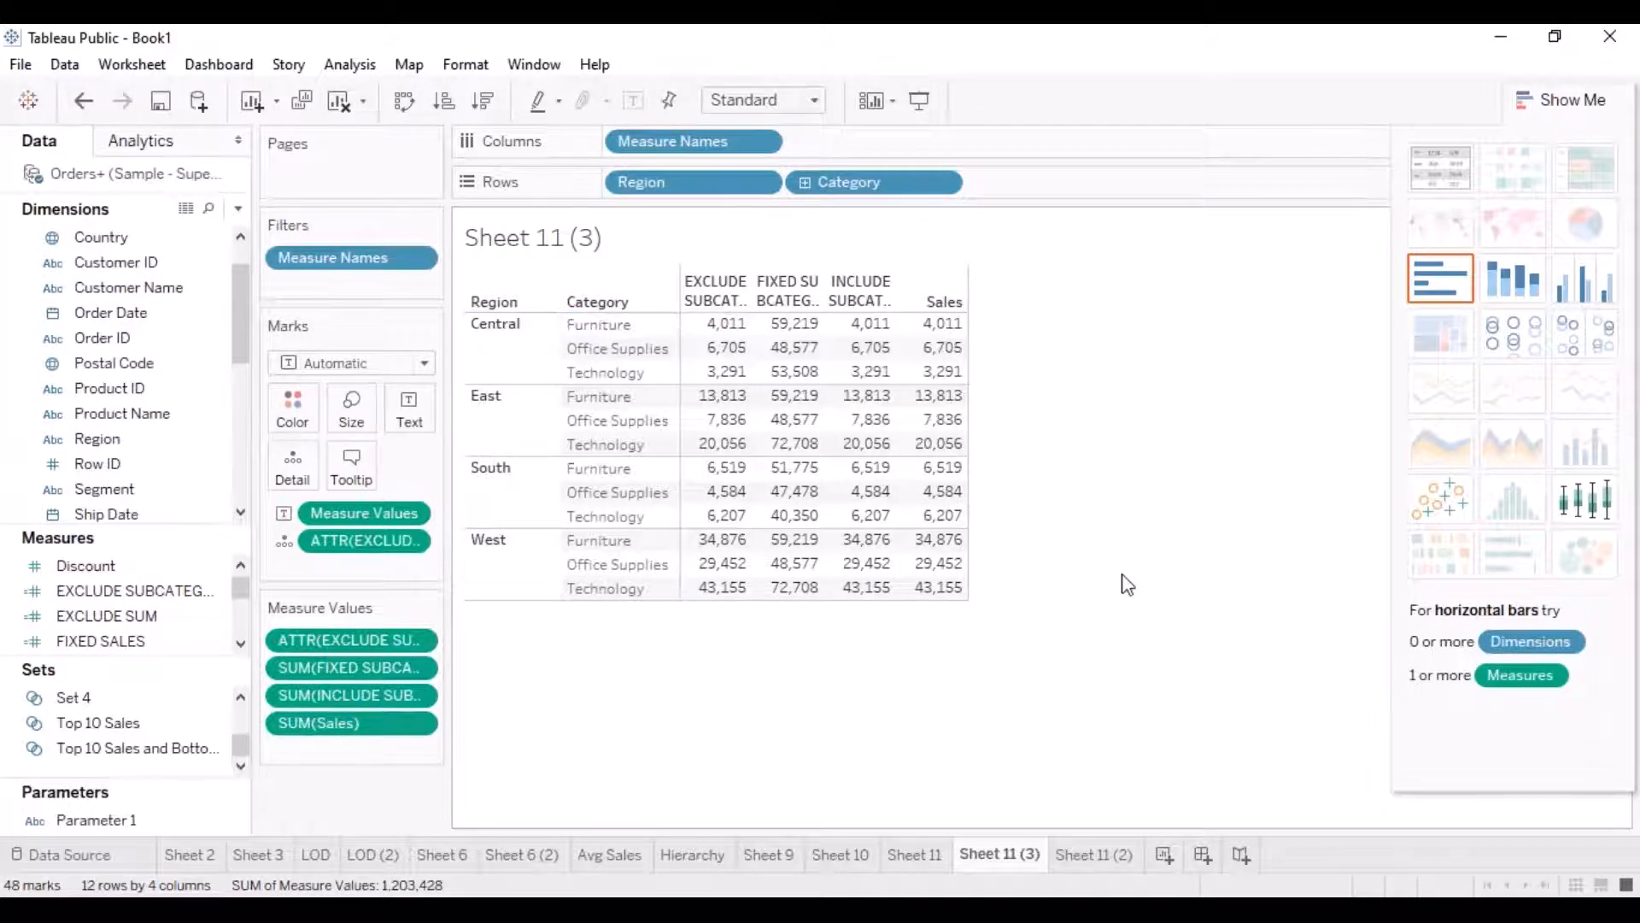
pyautogui.moveTo(891, 333)
pyautogui.click(919, 854)
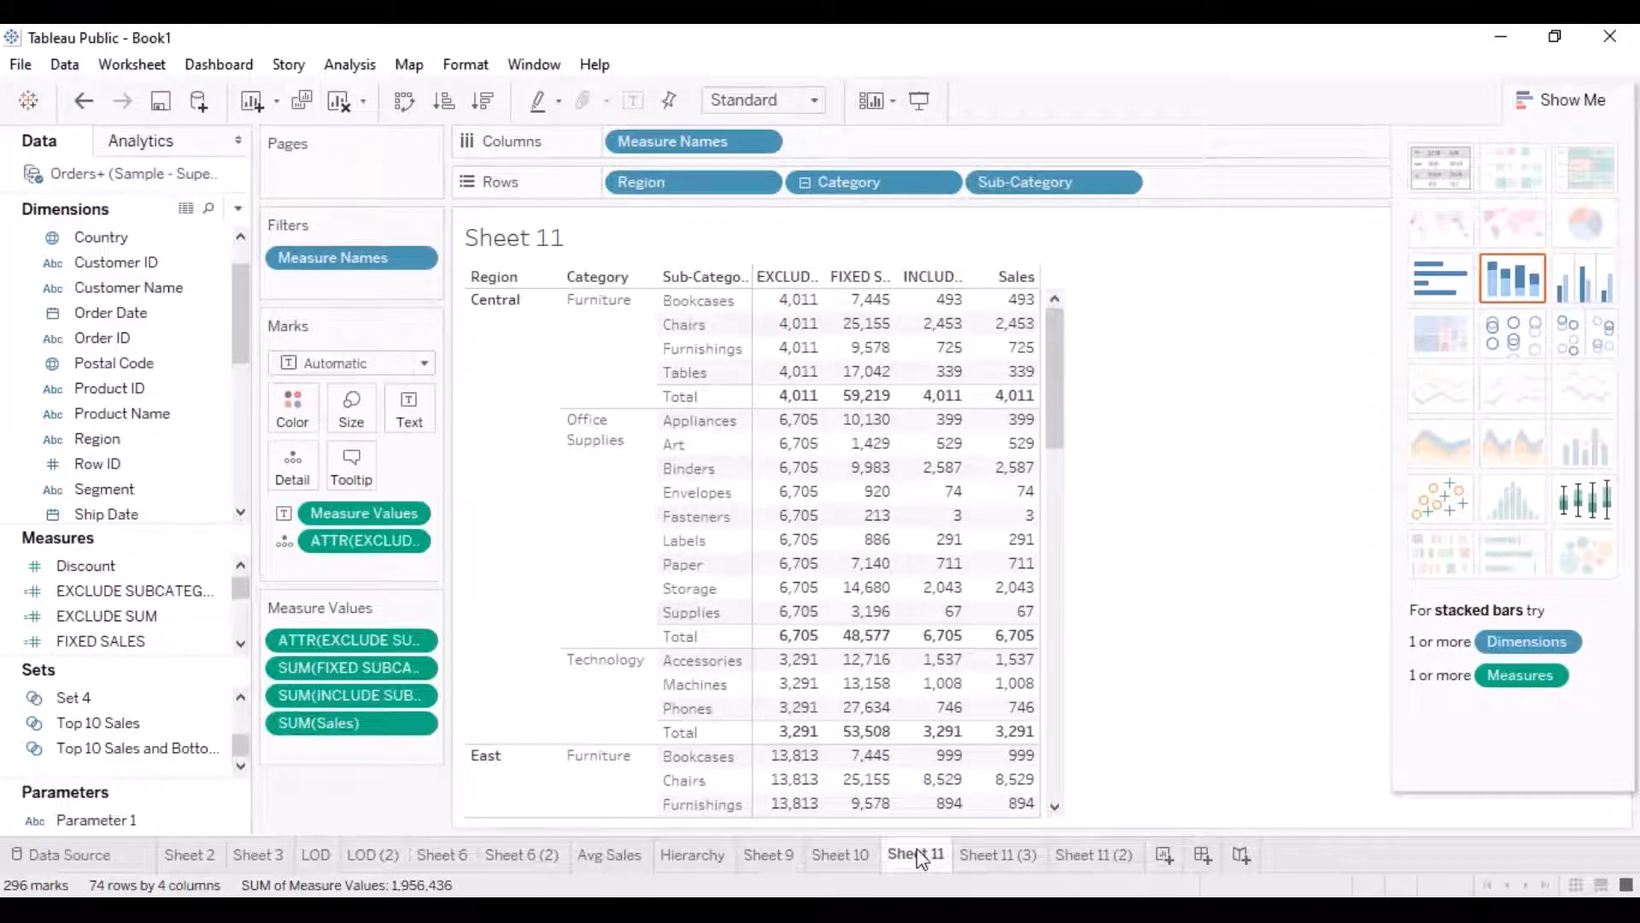
pyautogui.click(839, 850)
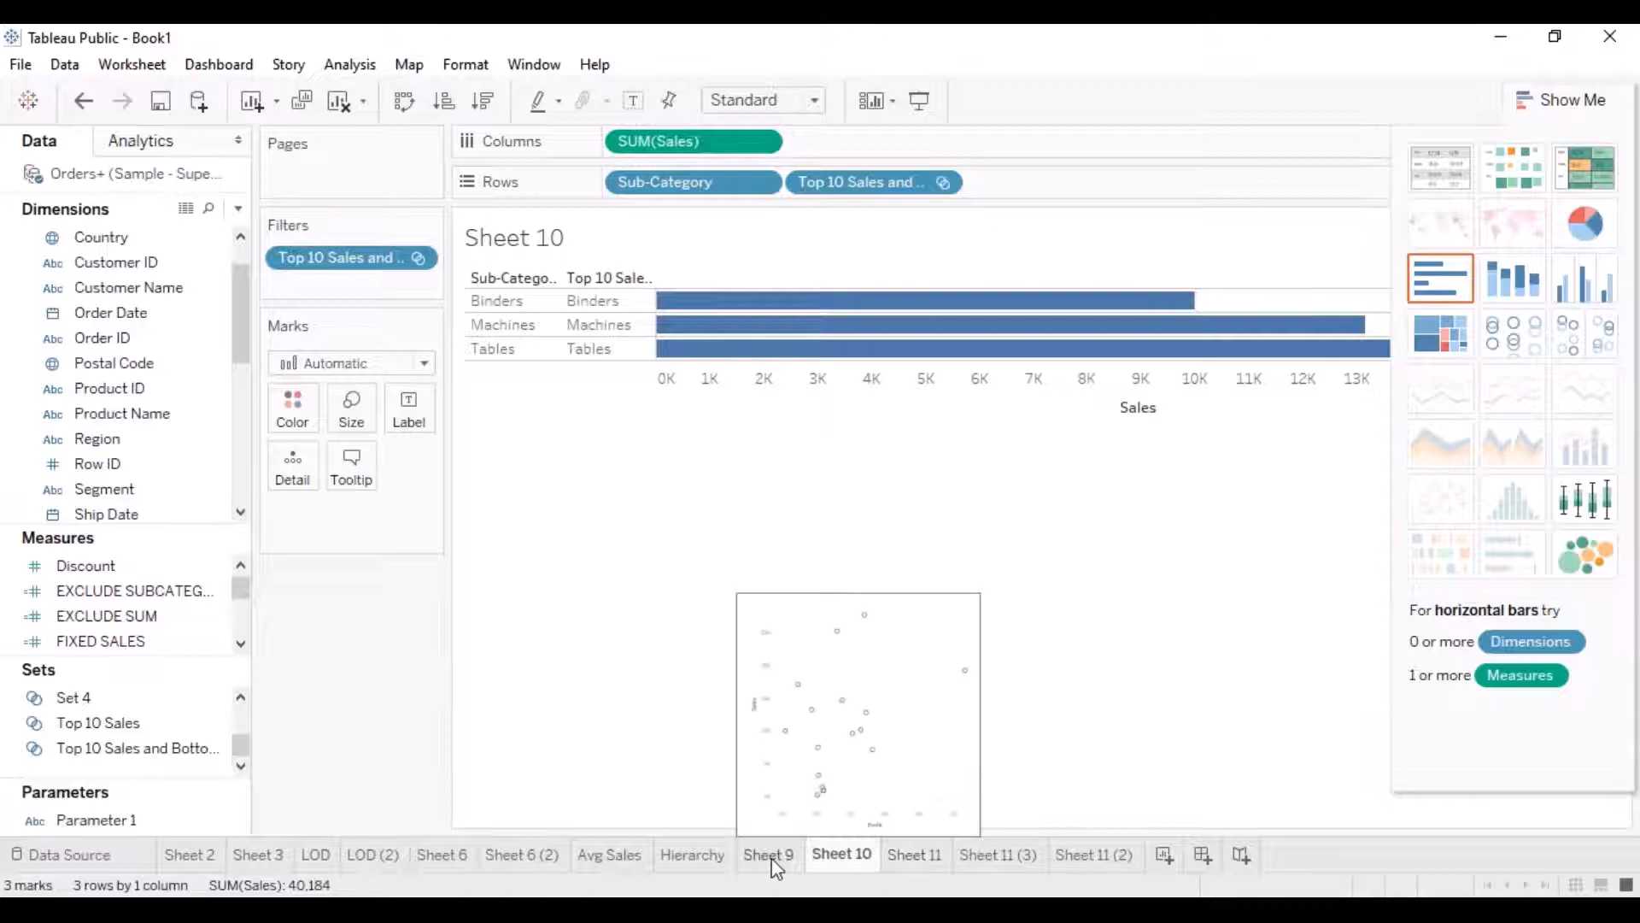
pyautogui.click(914, 854)
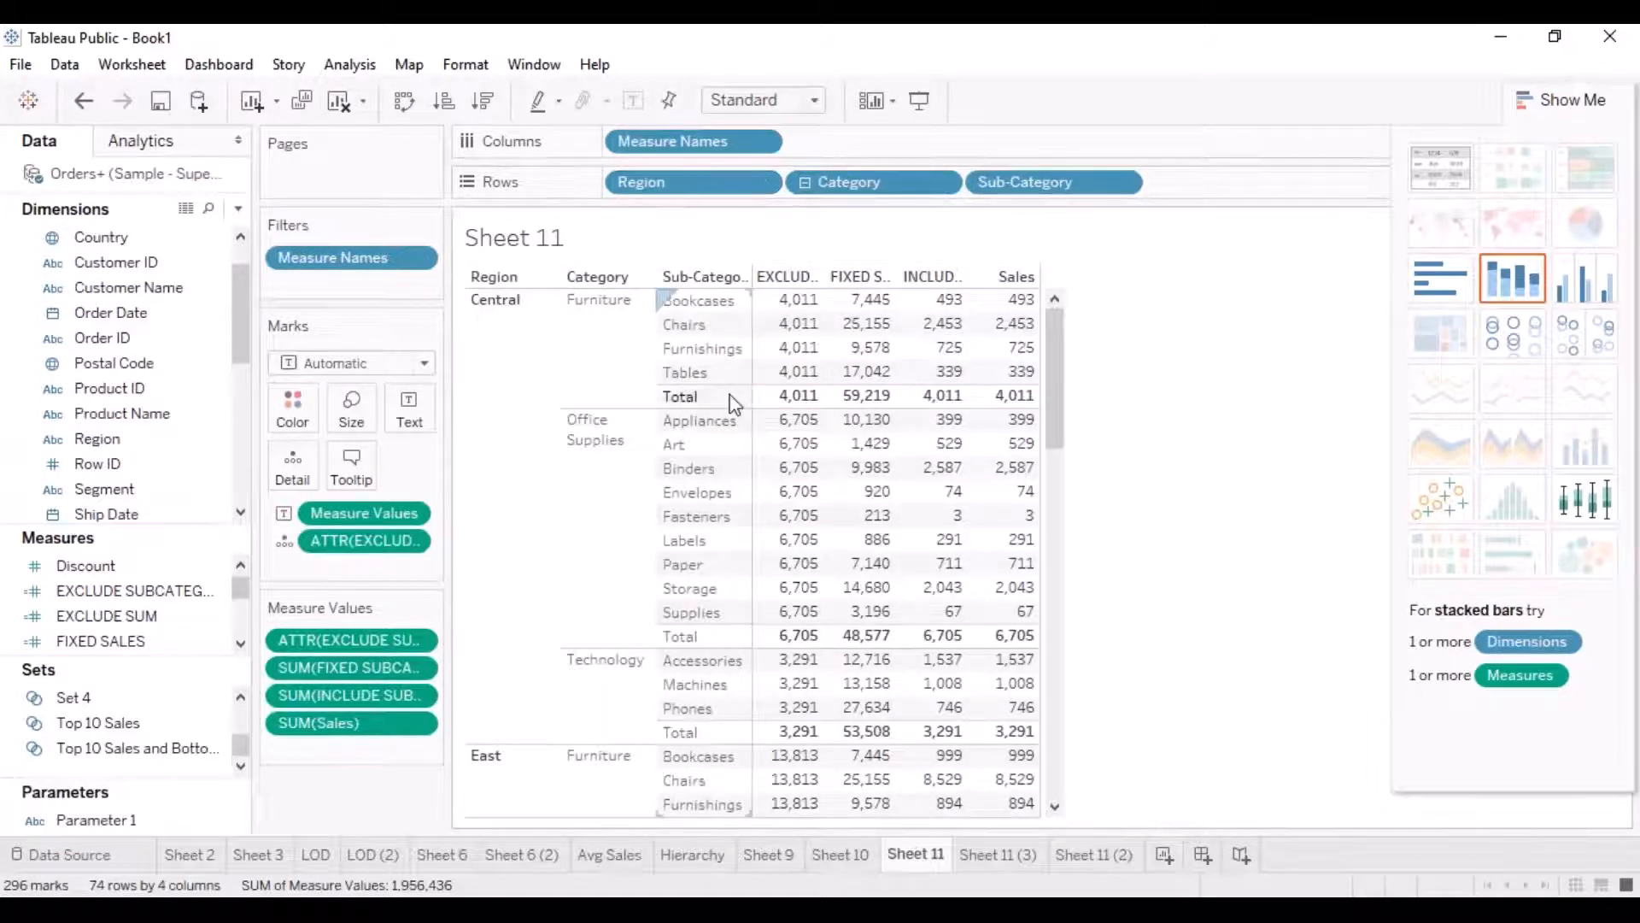
pyautogui.moveTo(843, 366)
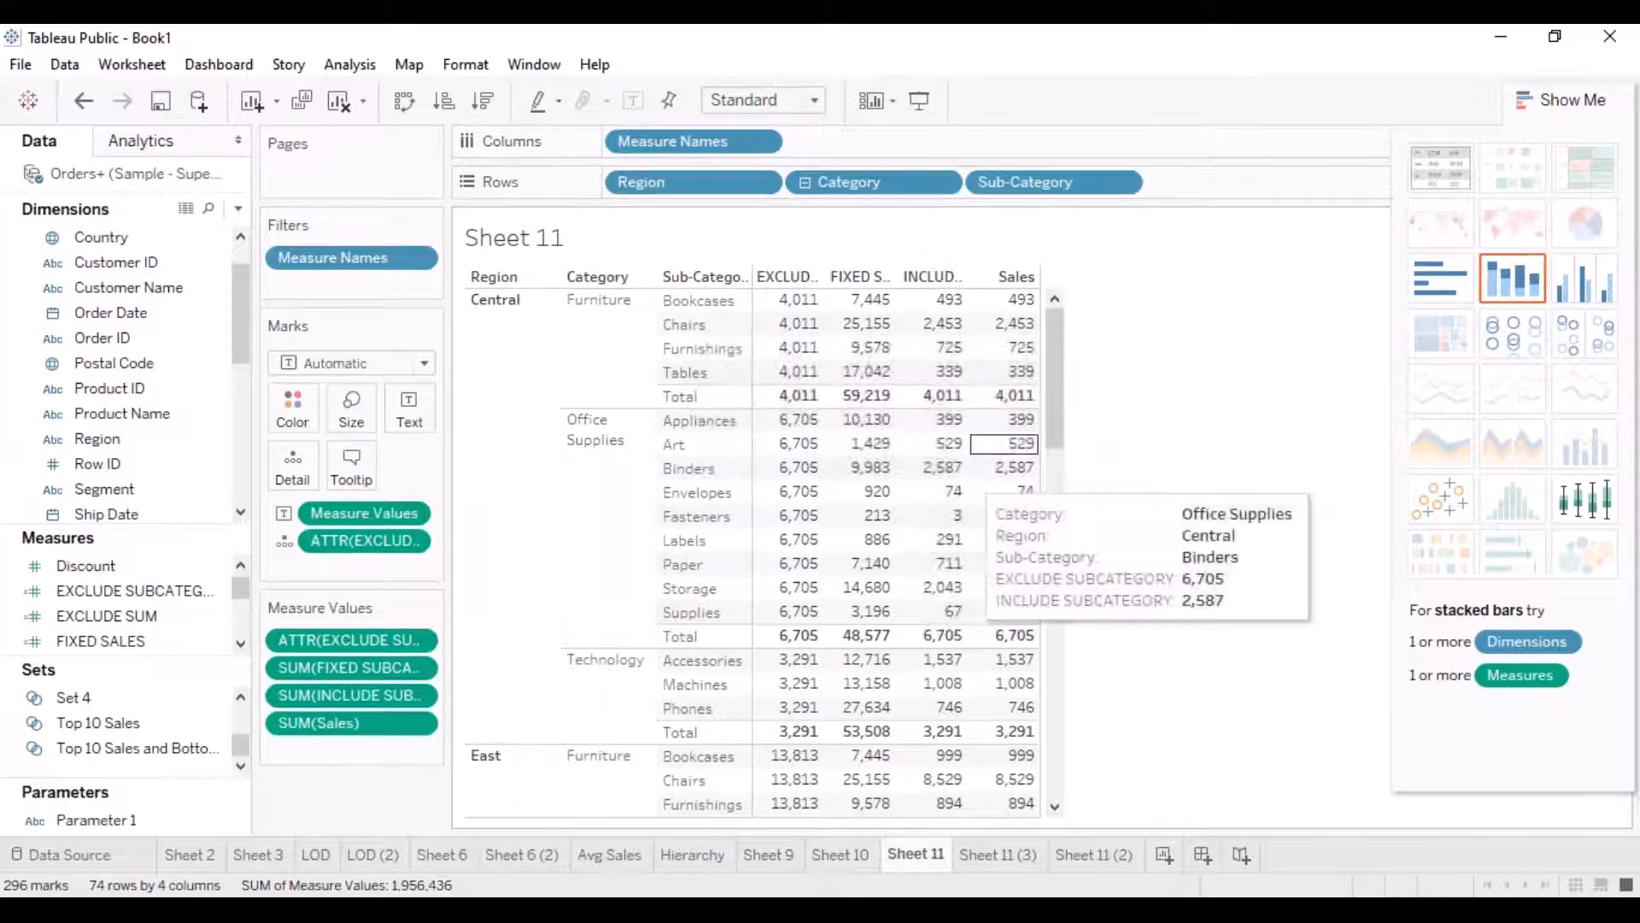
pyautogui.moveTo(899, 406)
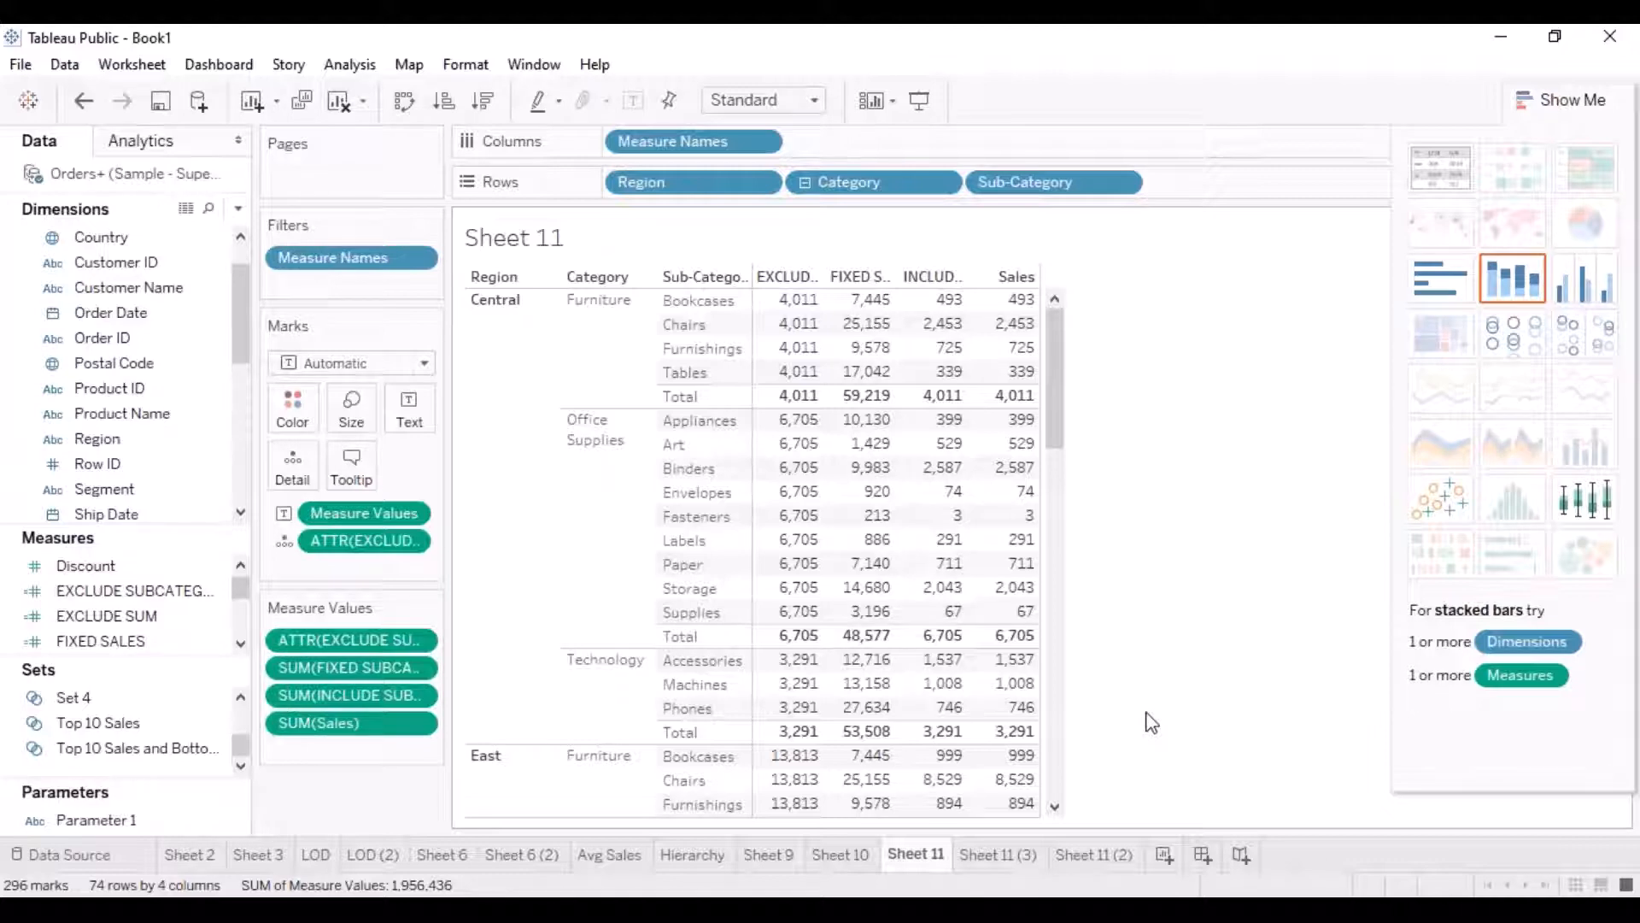
# Create a new worksheet after the Avg Sales example, with Sub-Category in the rows and Sales in the columns.
pyautogui.click(607, 856)
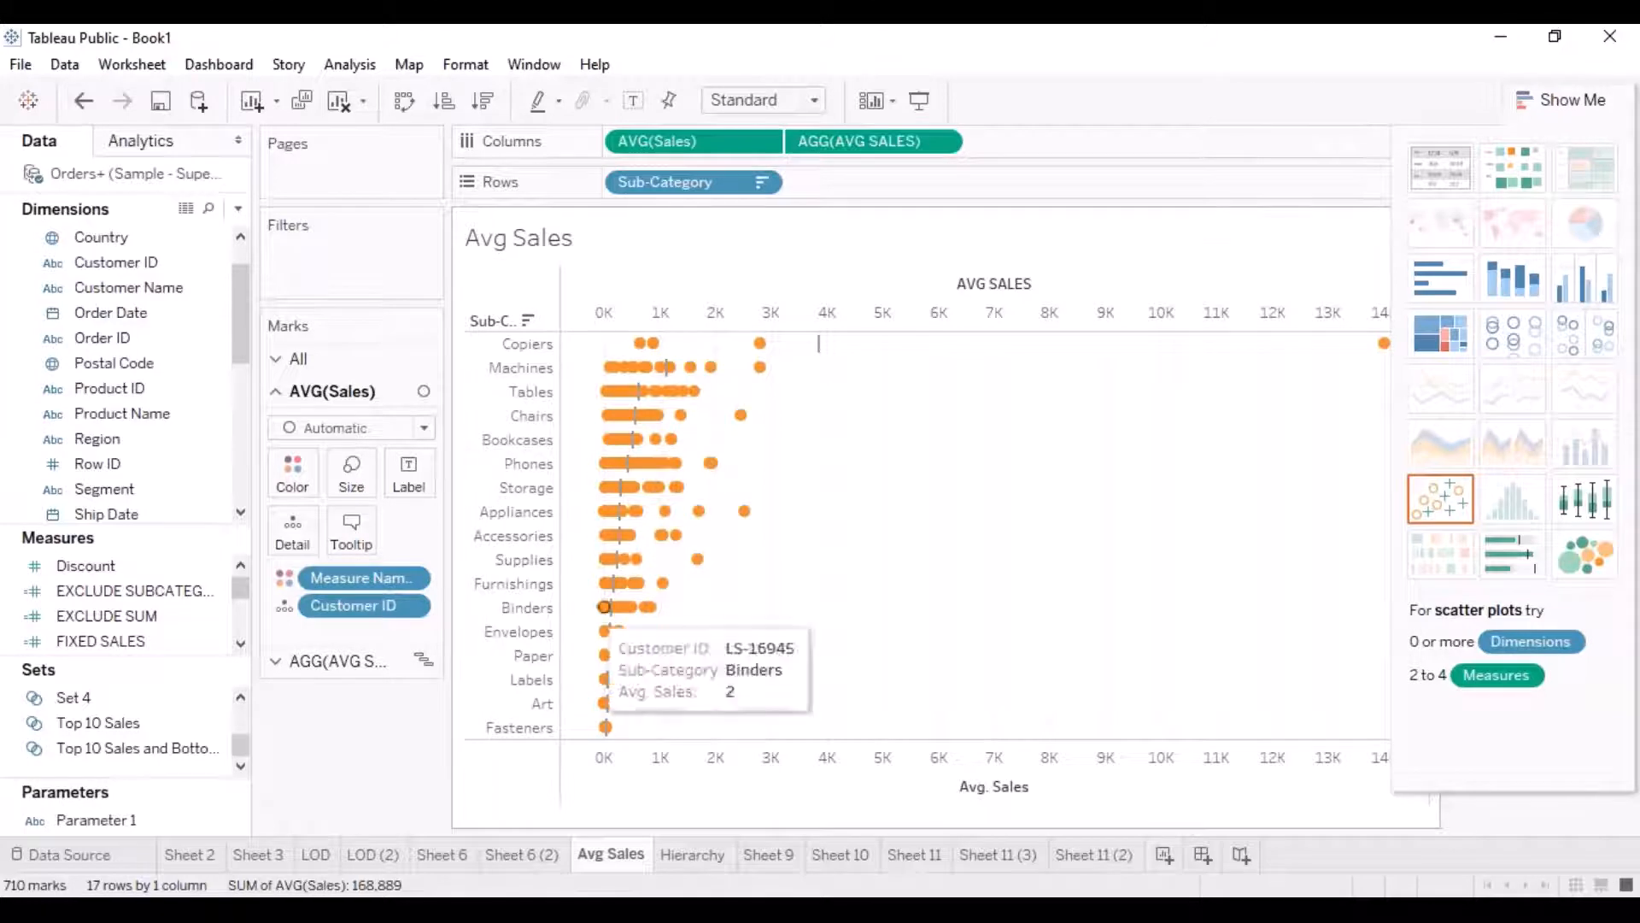
pyautogui.click(1164, 855)
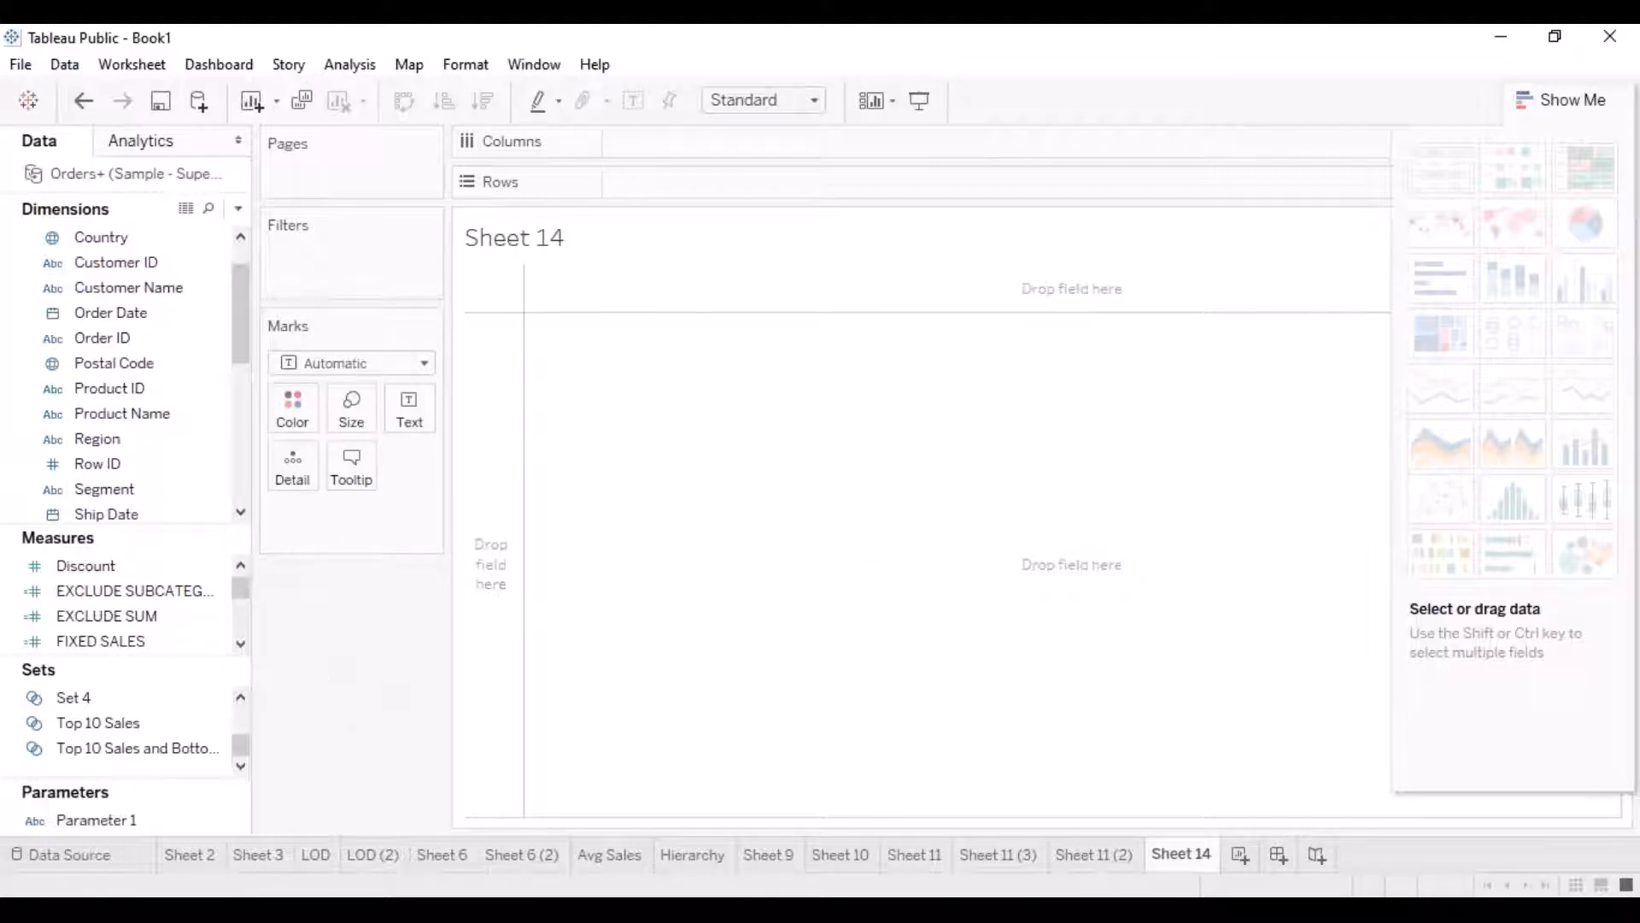
pyautogui.click(128, 313)
pyautogui.moveTo(239, 333); pyautogui.dragTo(732, 200)
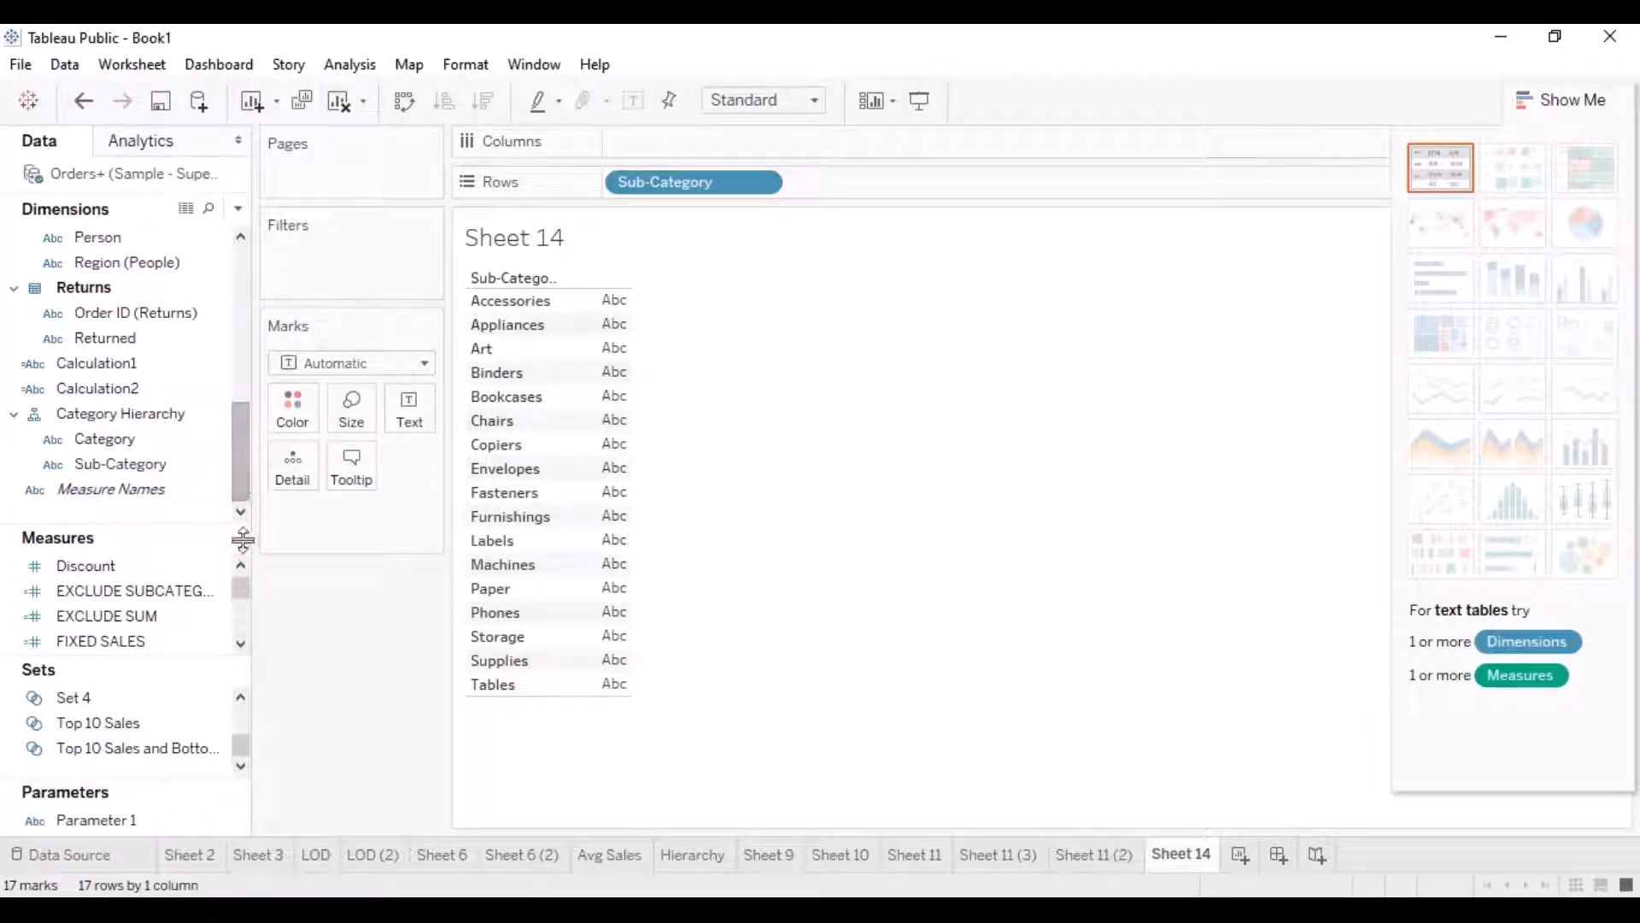
pyautogui.click(241, 642)
pyautogui.click(242, 643)
pyautogui.click(241, 643)
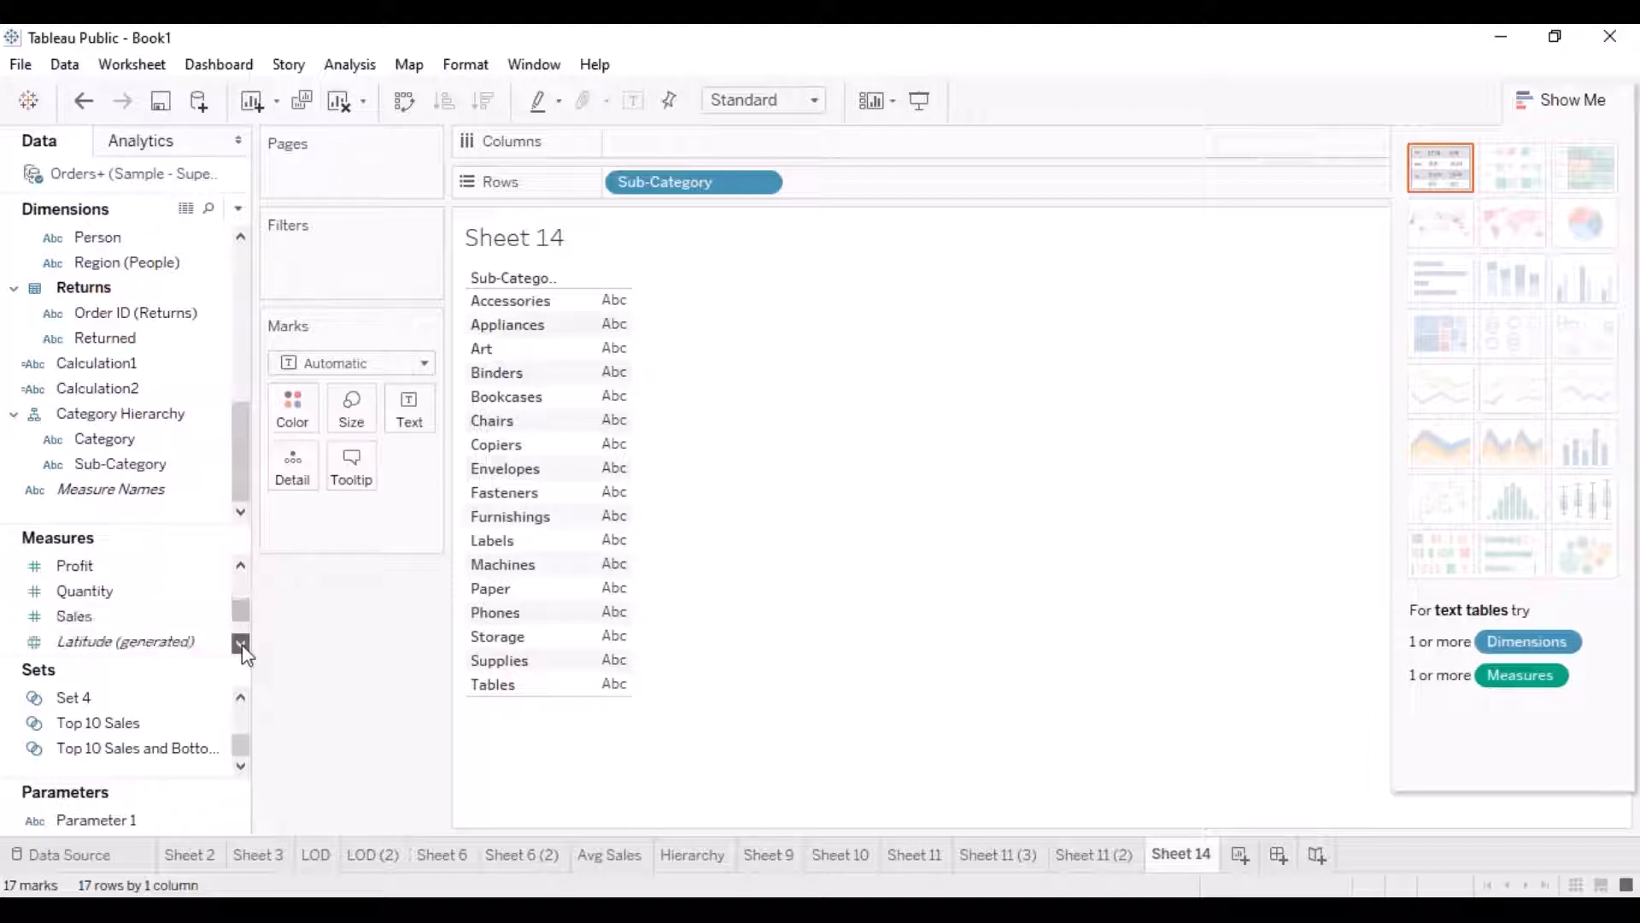
pyautogui.moveTo(111, 630); pyautogui.dragTo(685, 144)
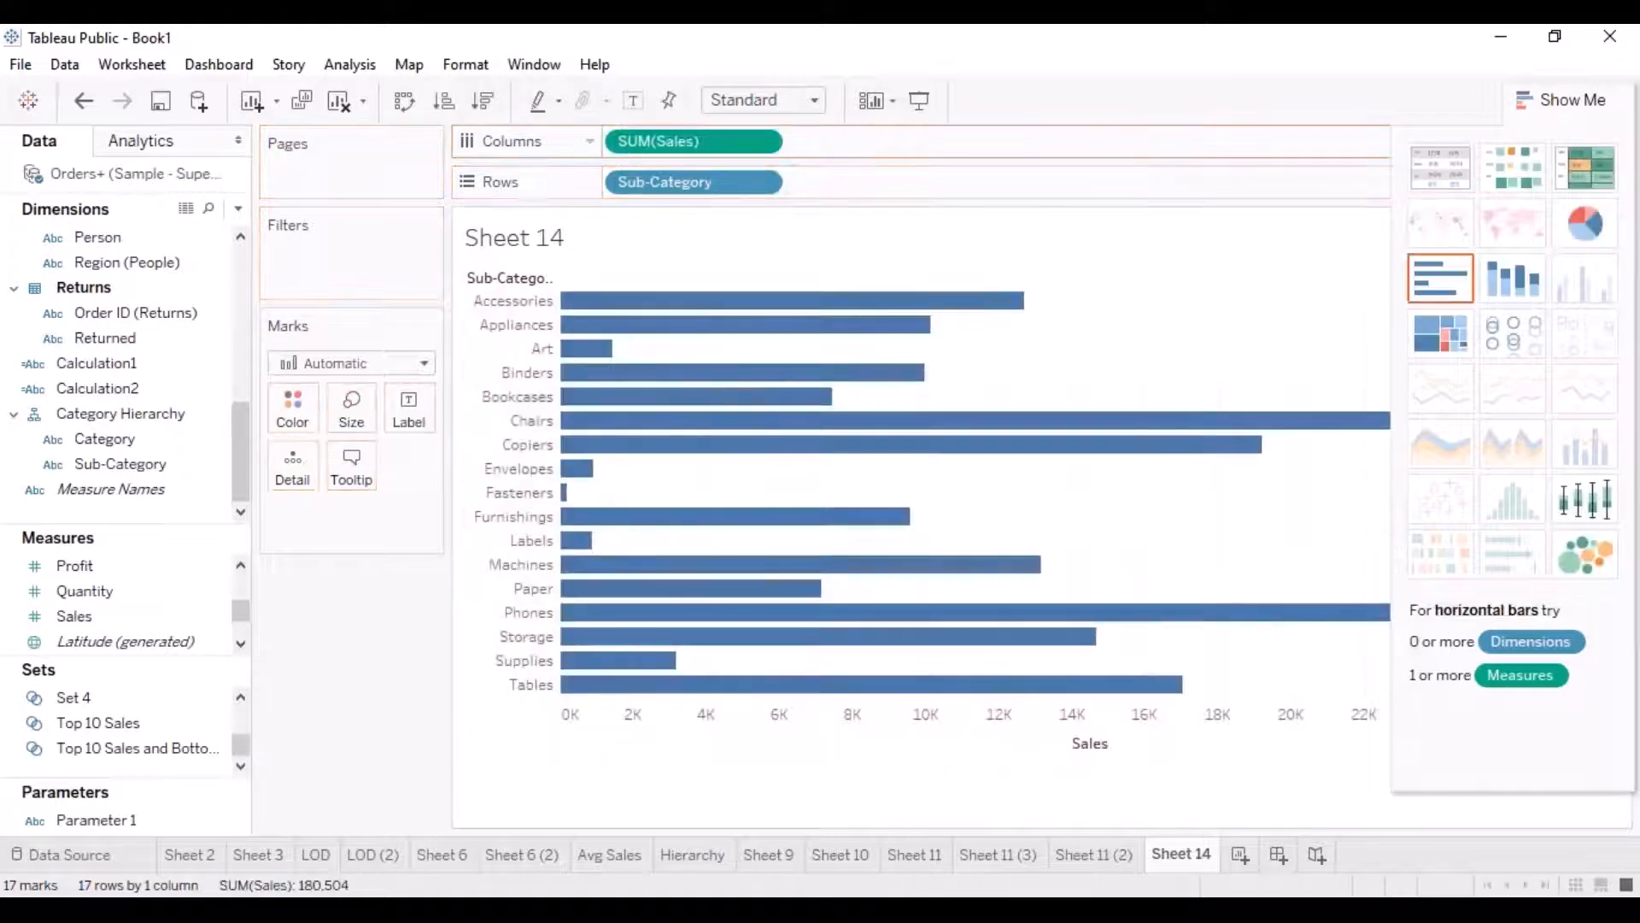
# Change the Sales aggregation on Sheet 14 to Average and examine the average bars per sub-category.
pyautogui.click(761, 142)
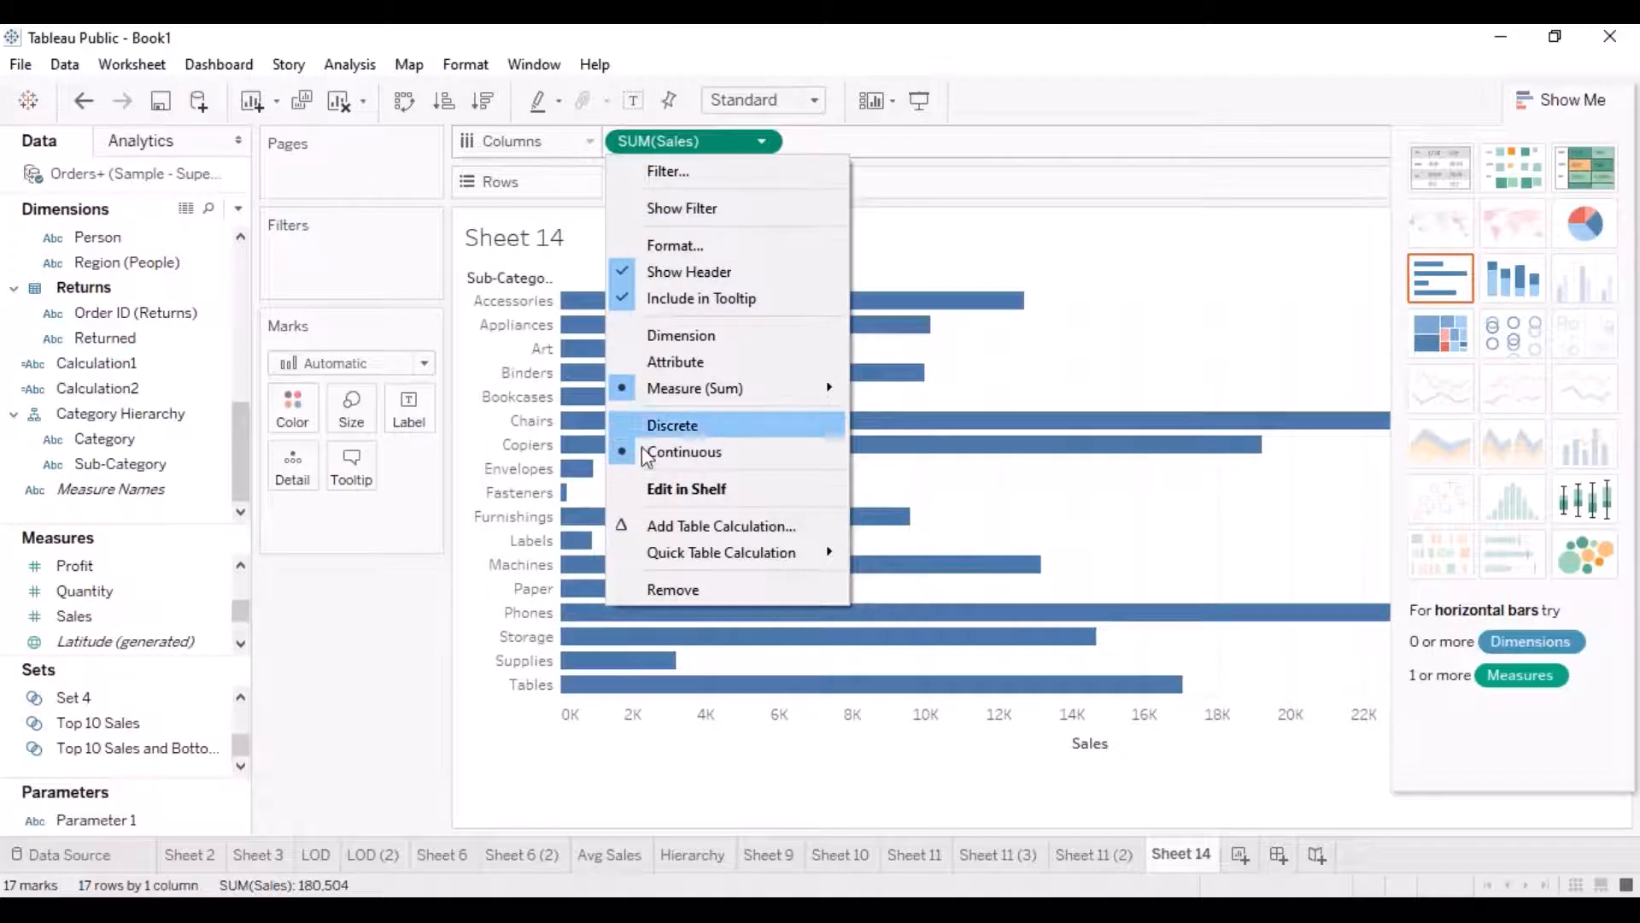
pyautogui.moveTo(716, 400)
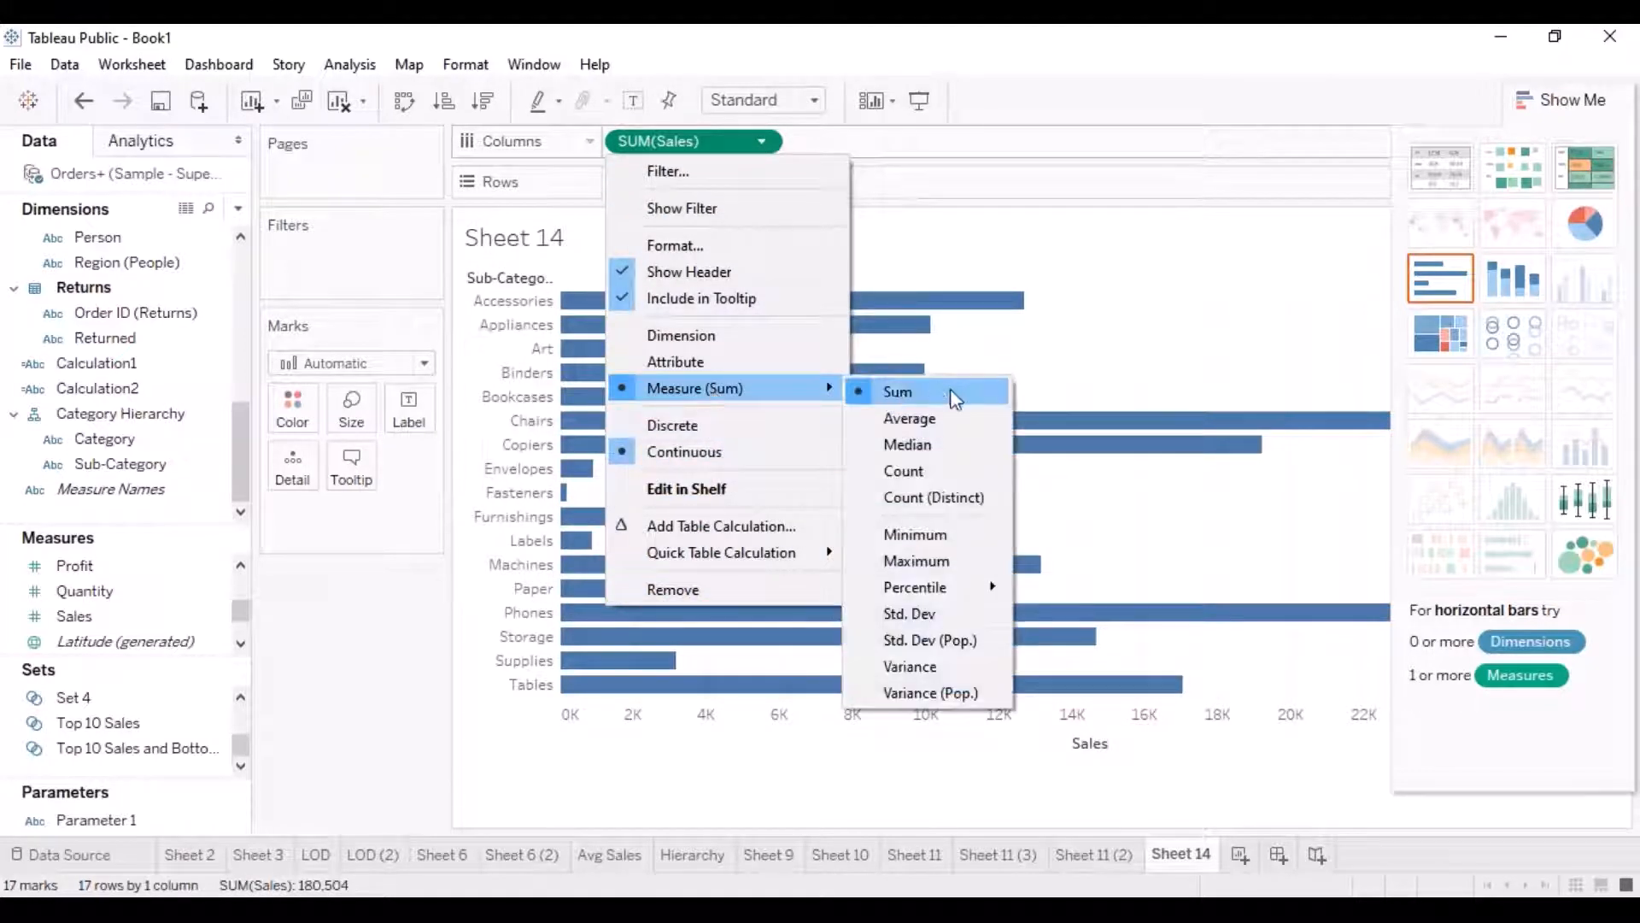
pyautogui.click(939, 419)
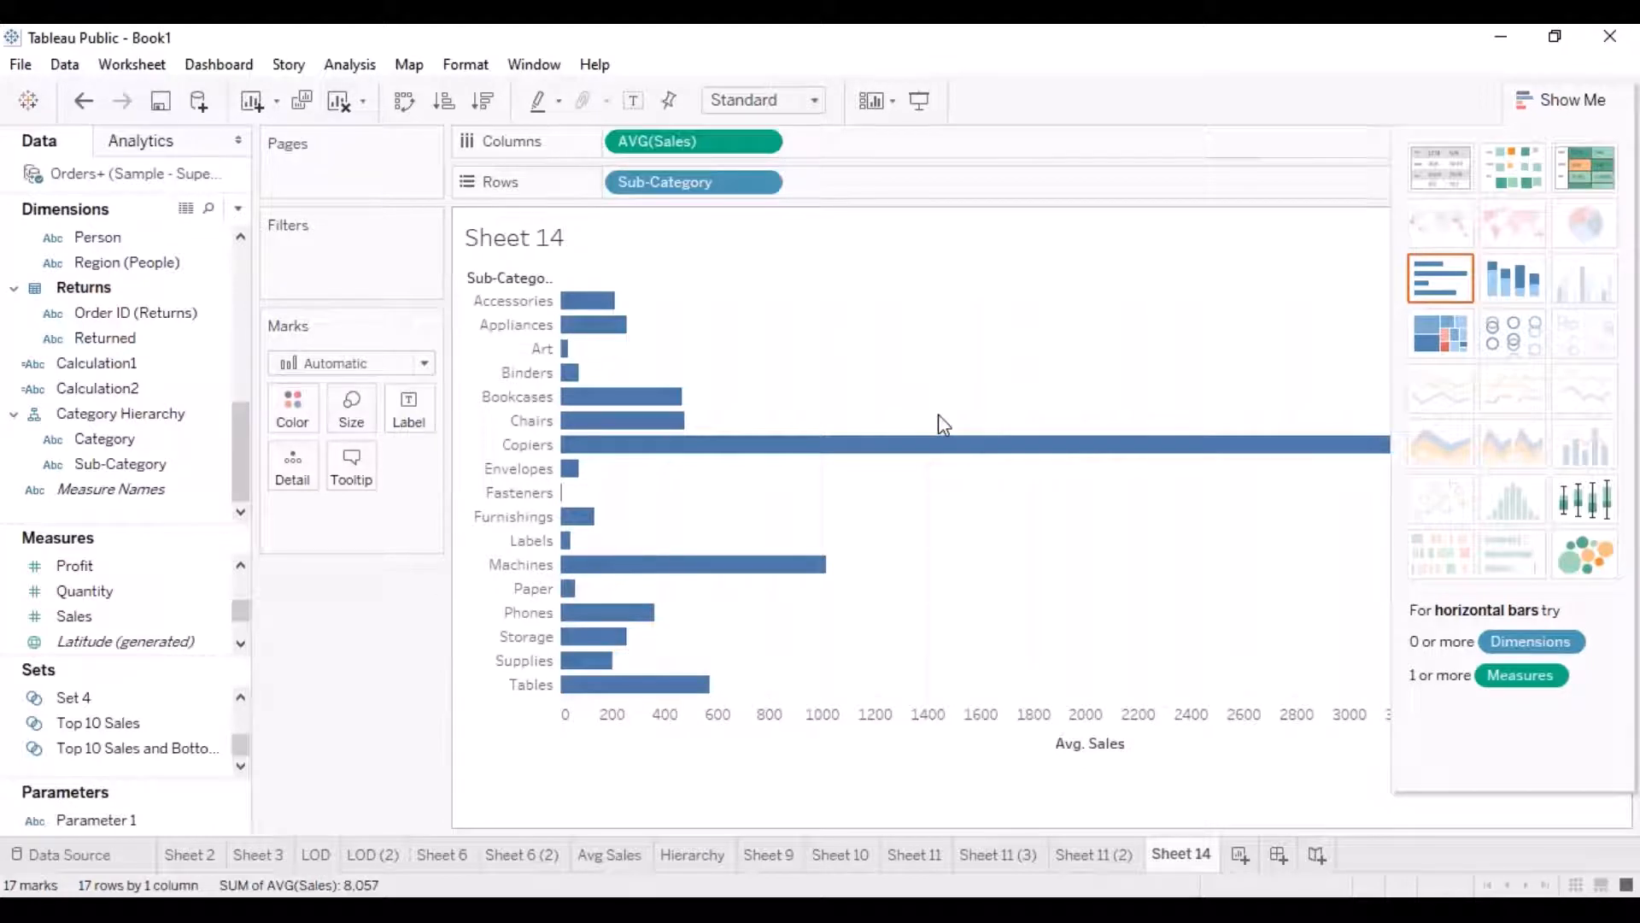
pyautogui.moveTo(660, 454)
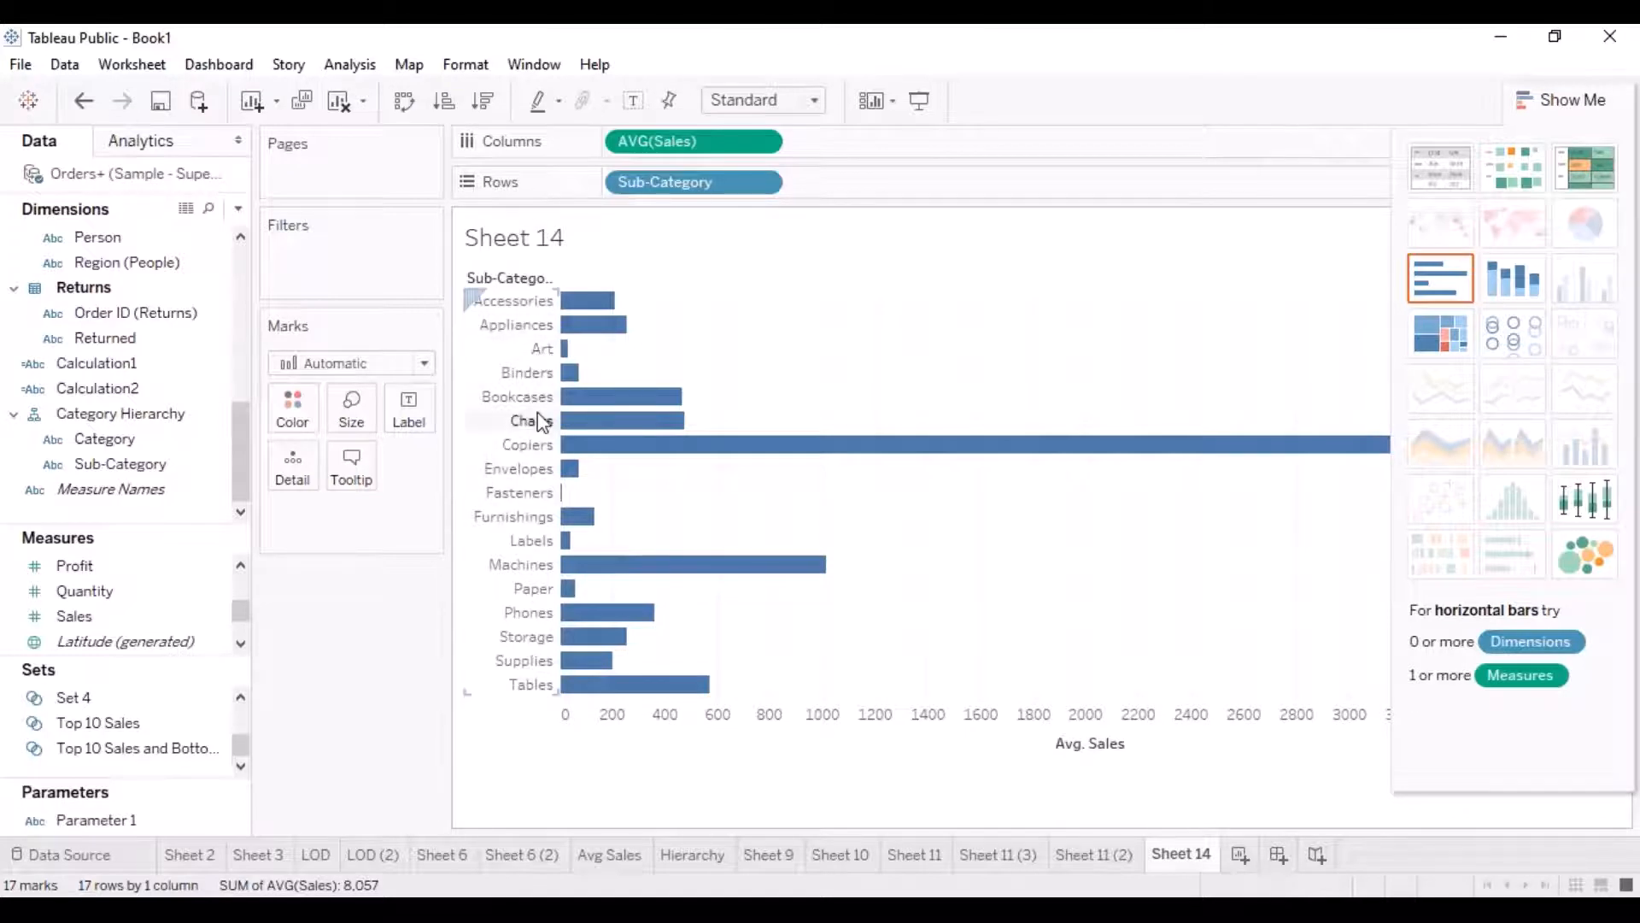
pyautogui.moveTo(566, 348)
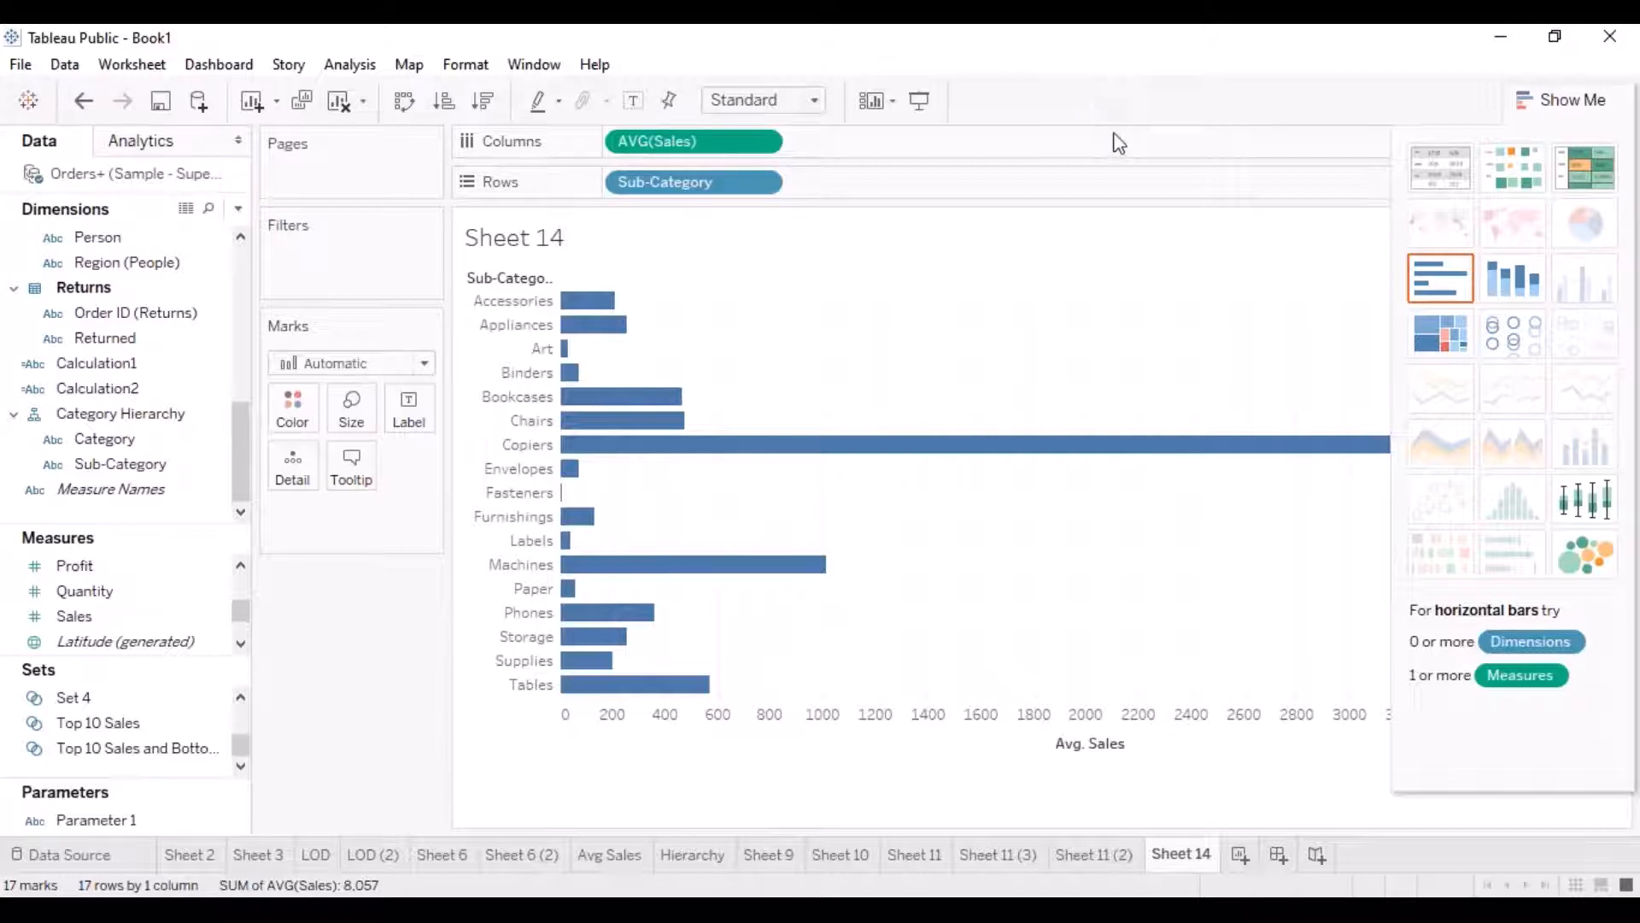
# Create a new calculated field named AVG CUSTOMER SALES.
pyautogui.click(239, 211)
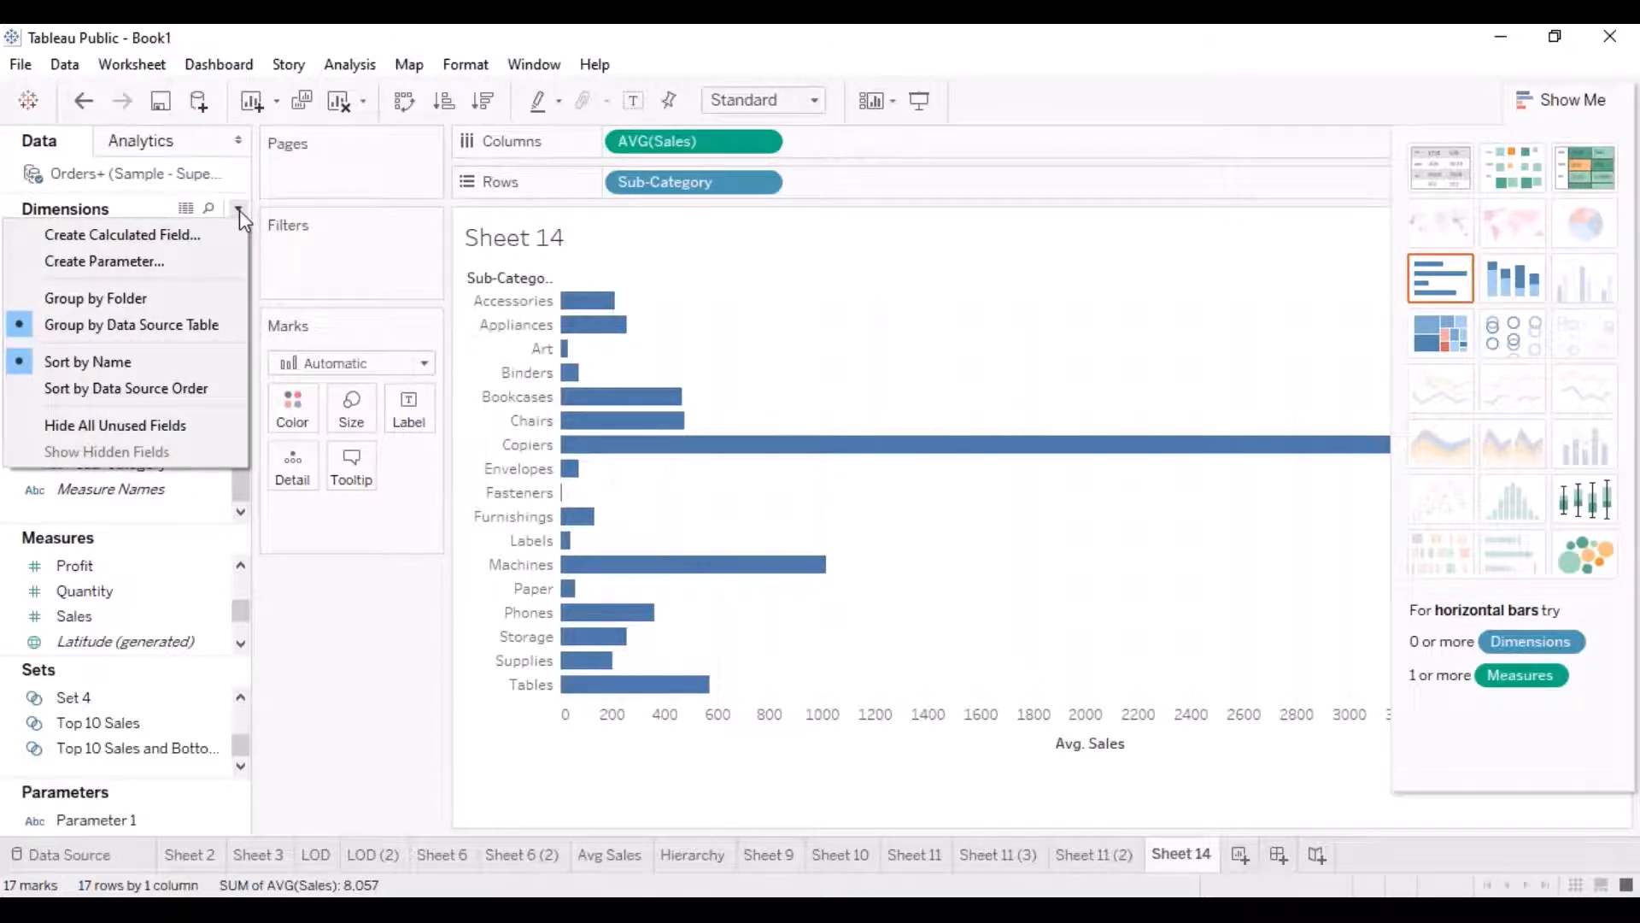
pyautogui.click(129, 236)
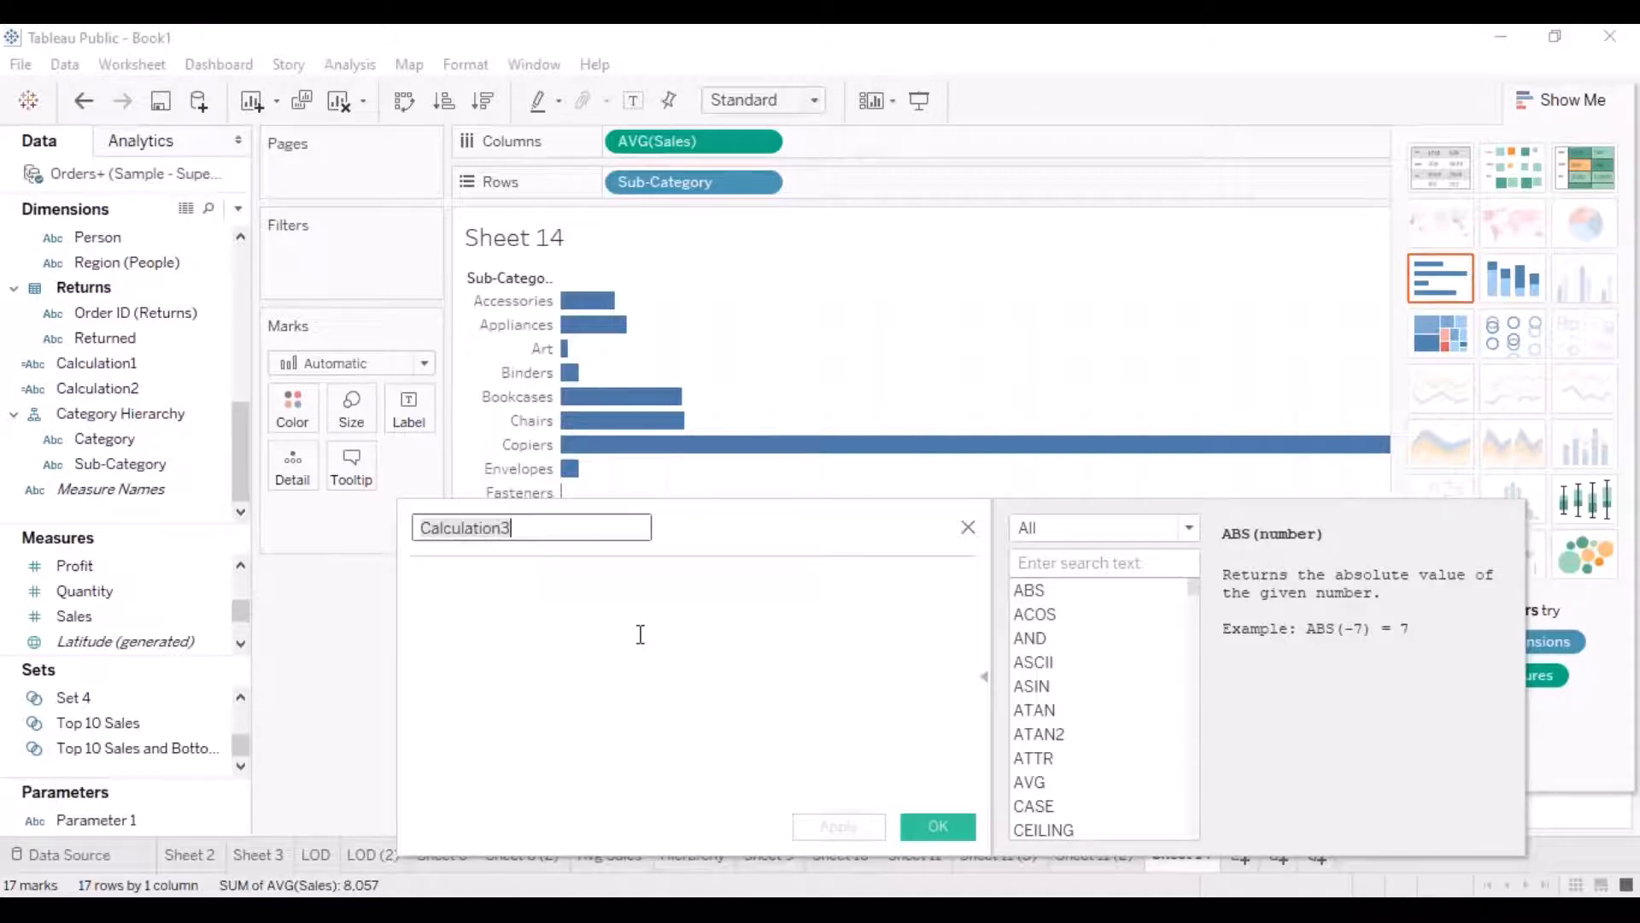
pyautogui.write('AVG CUST')
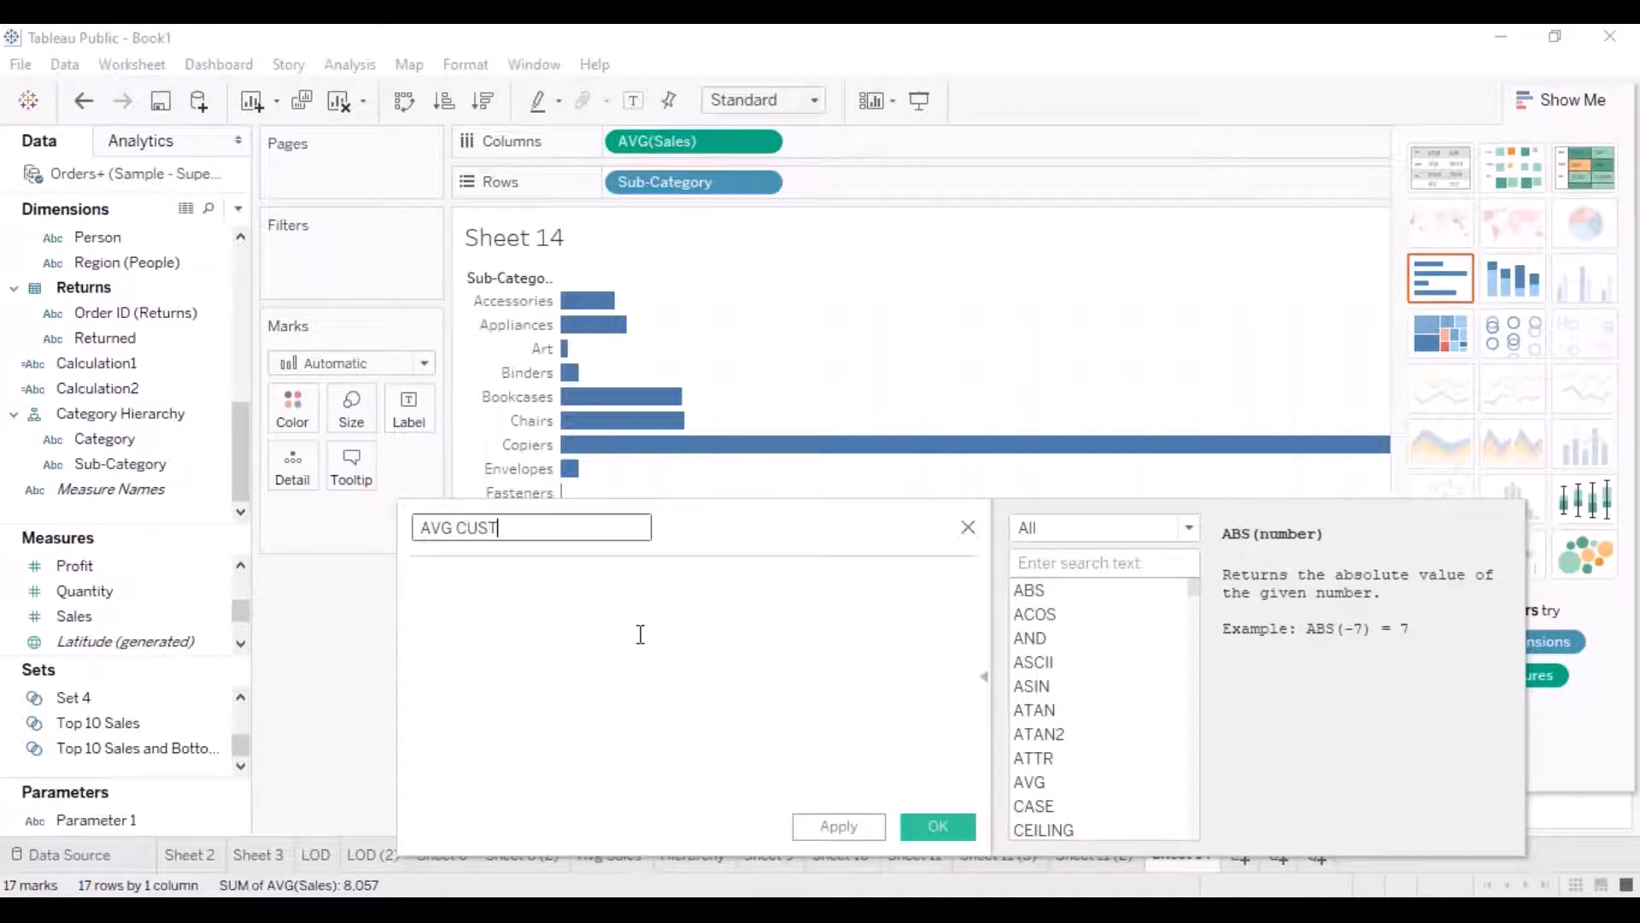
pyautogui.write('OMER SALES')
# Begin the AVG CUSTOMER SALES formula with an INCLUDE expression on Customer ID: { INCLUDE [Customer ID] :.
pyautogui.click(535, 598)
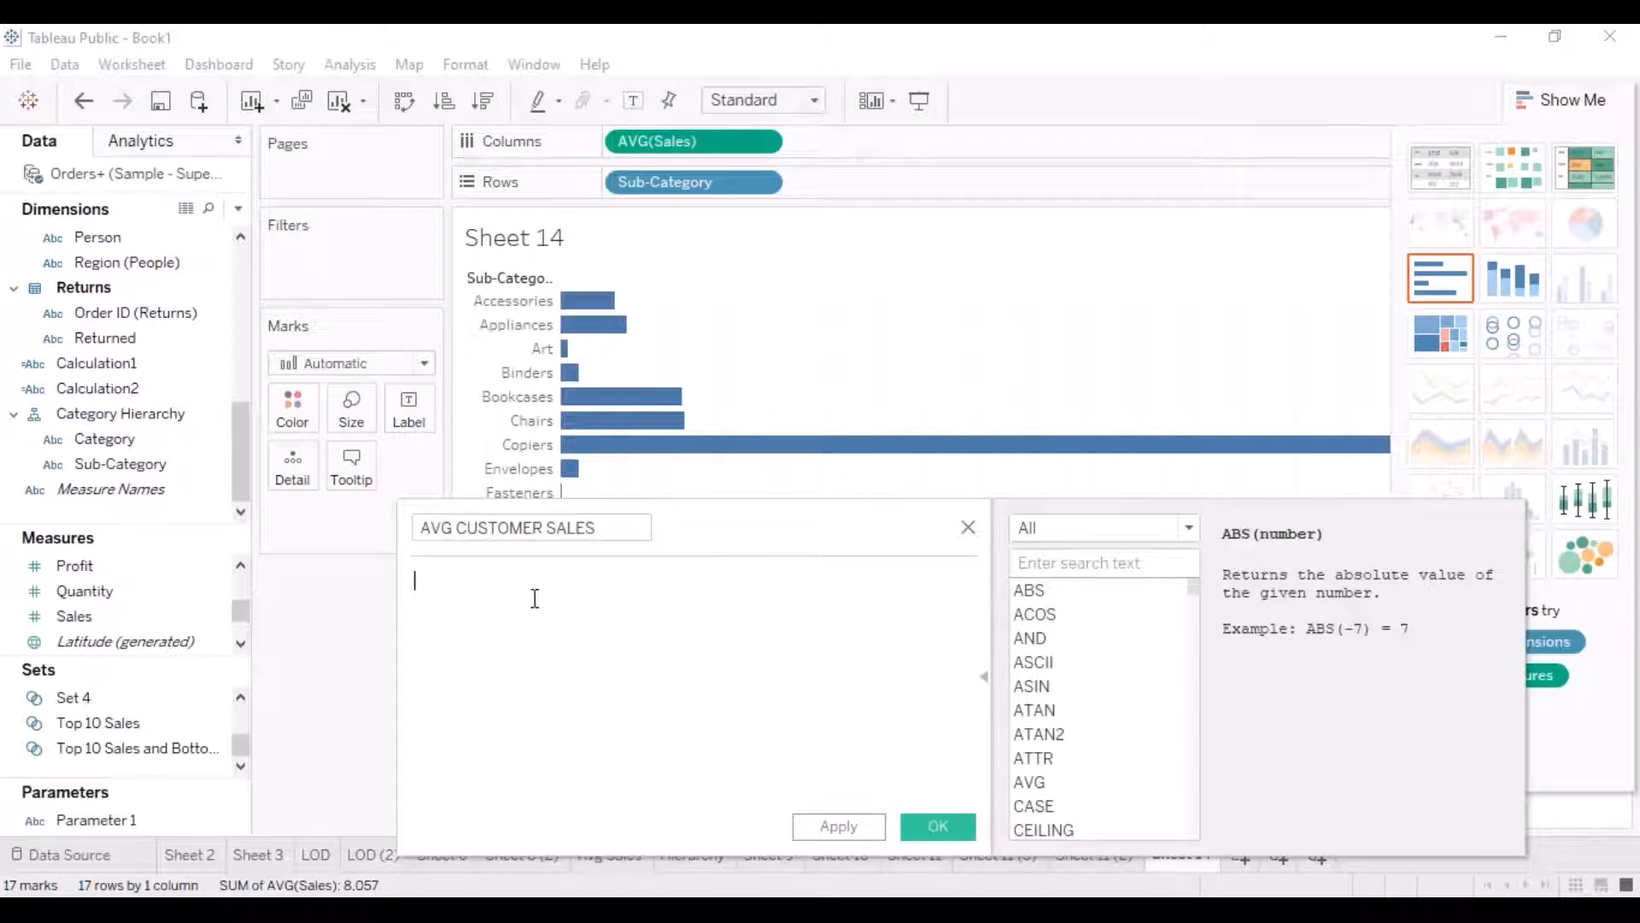
pyautogui.write('{ IN')
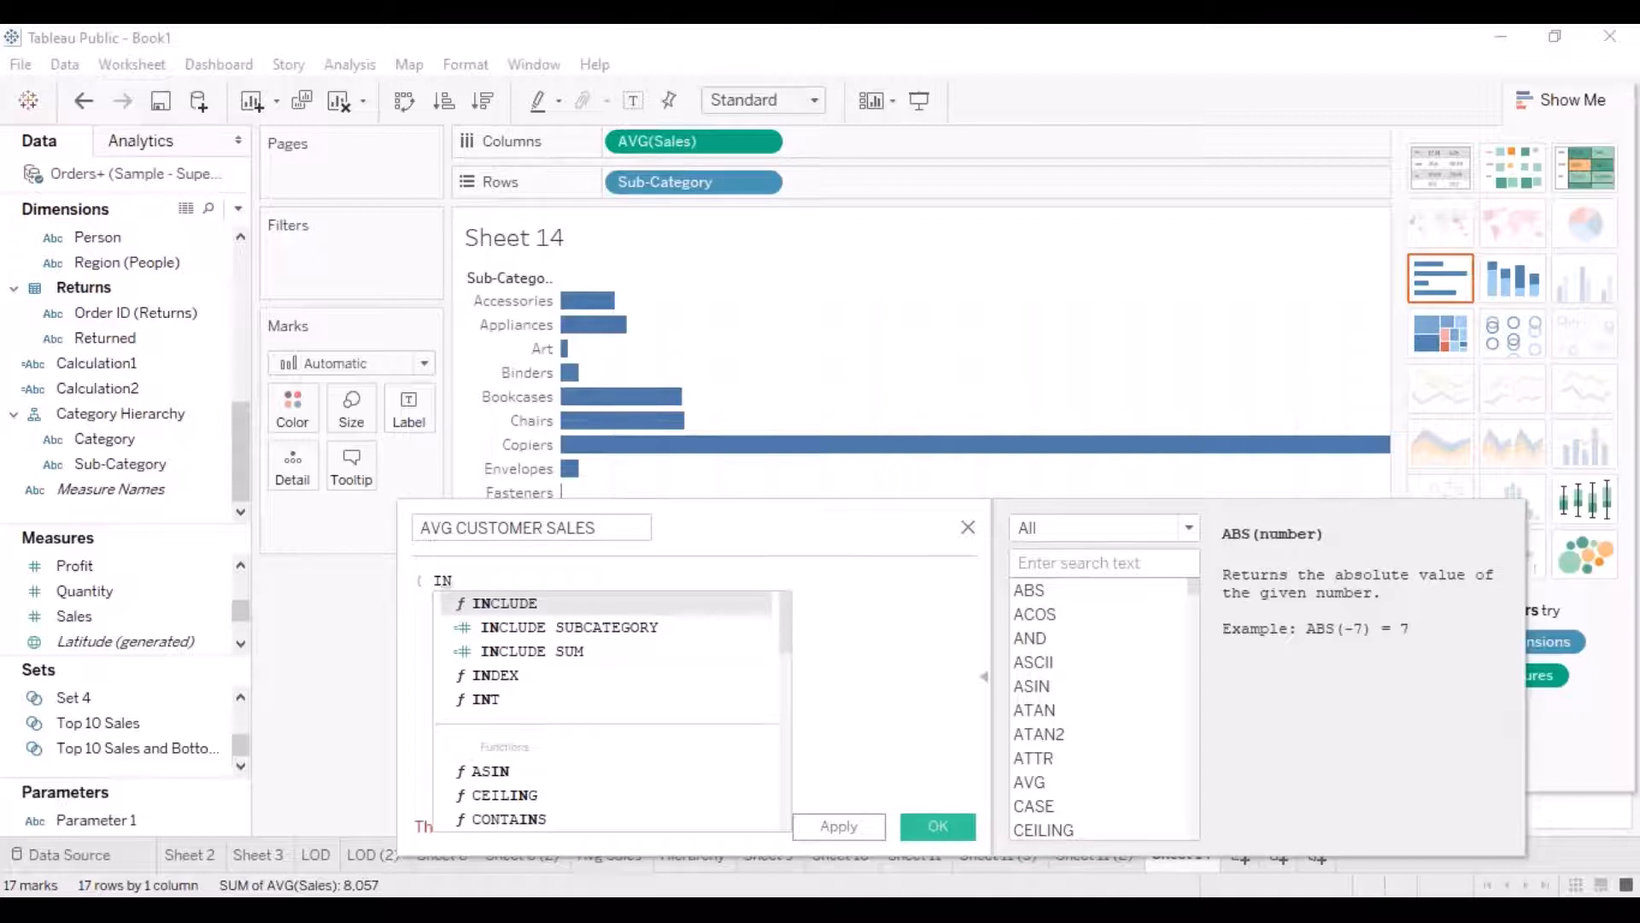
pyautogui.press('Return')
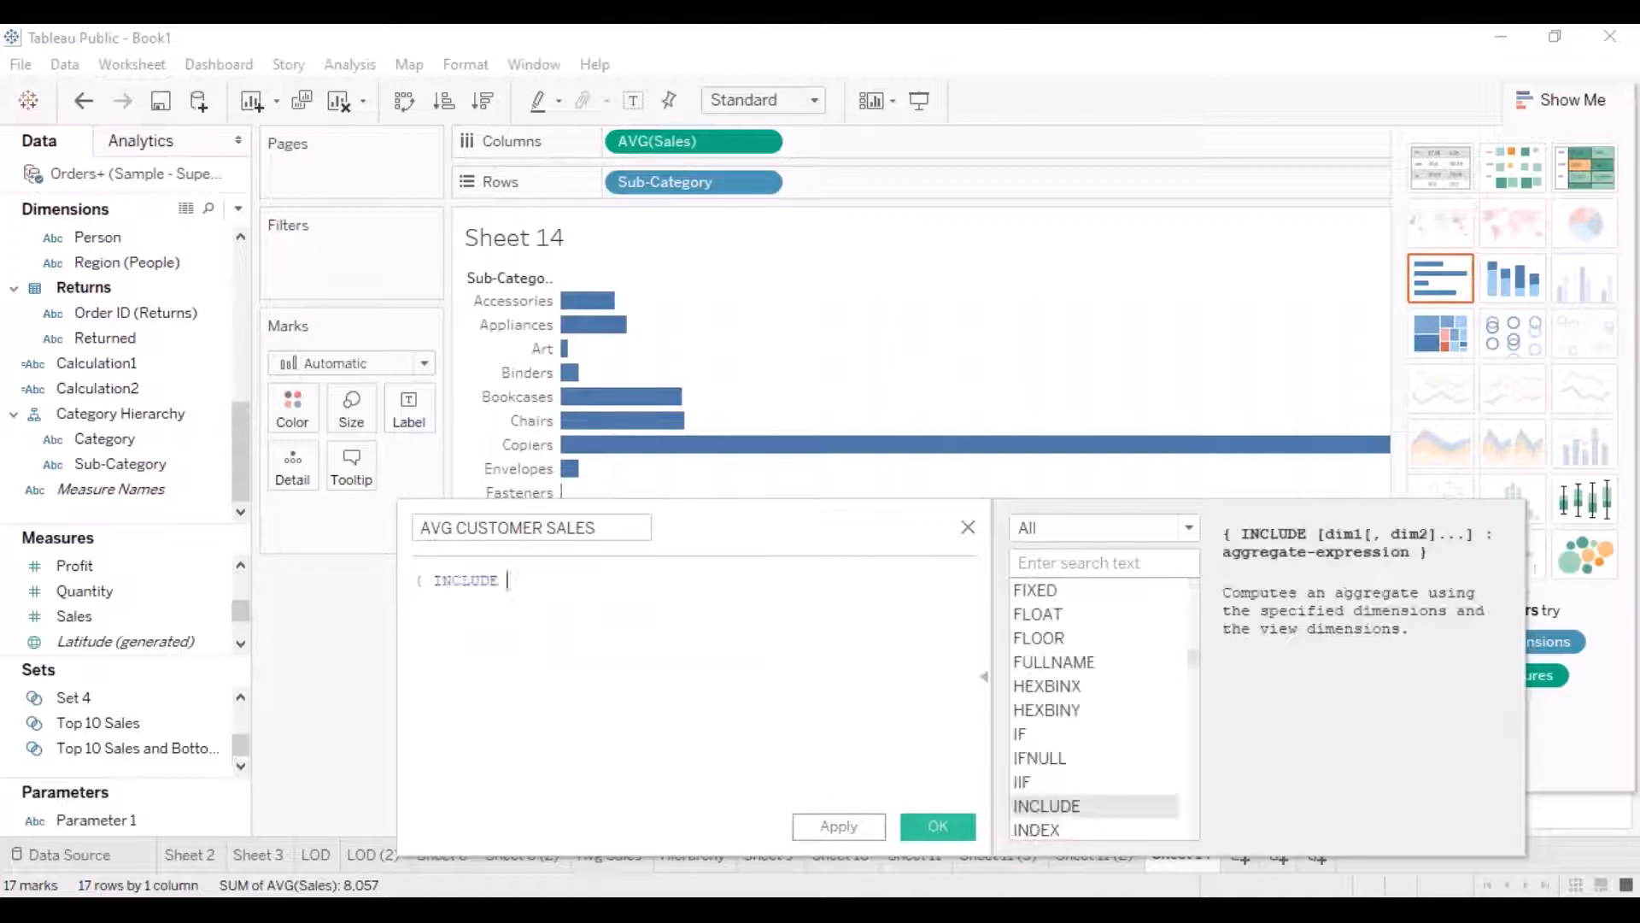
pyautogui.write('[')
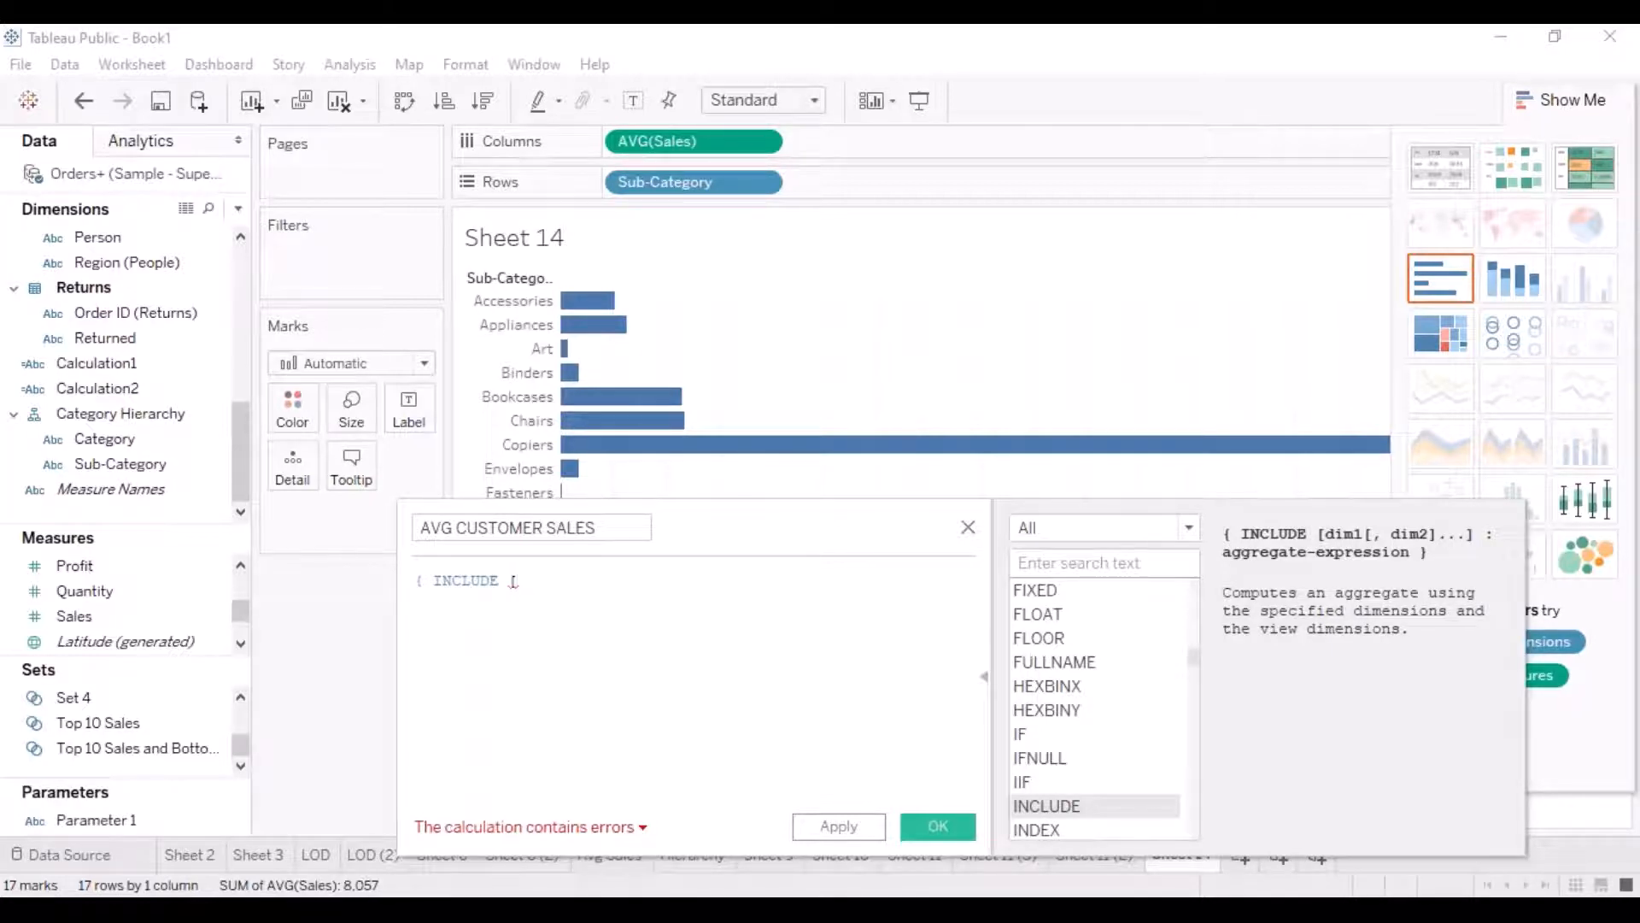
pyautogui.write('cus')
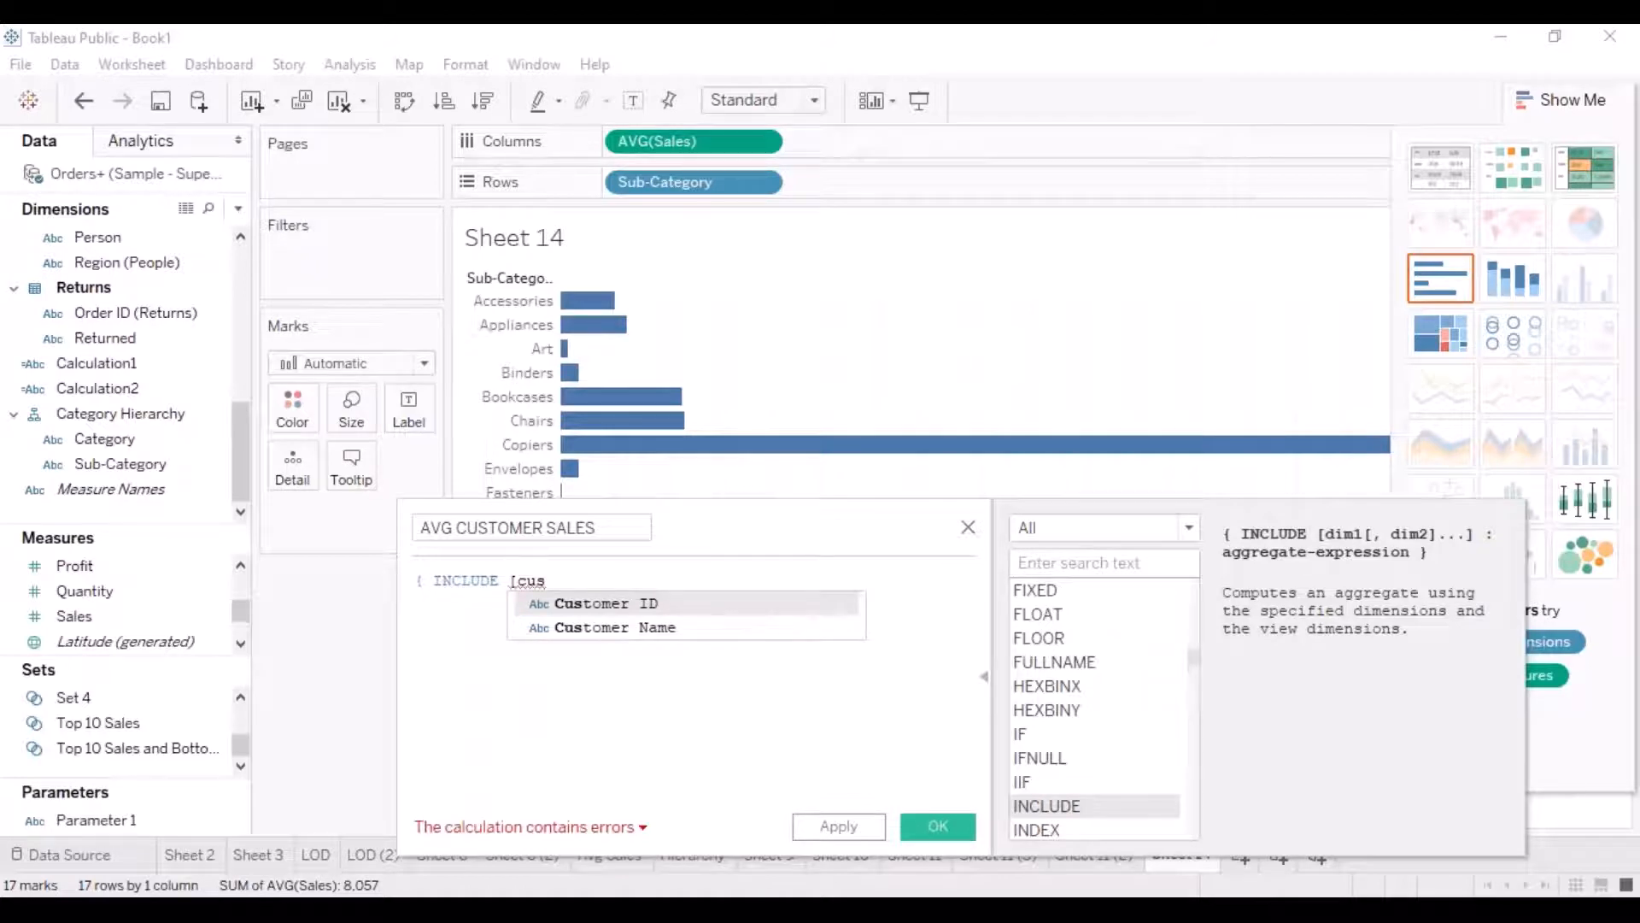
pyautogui.press('Return')
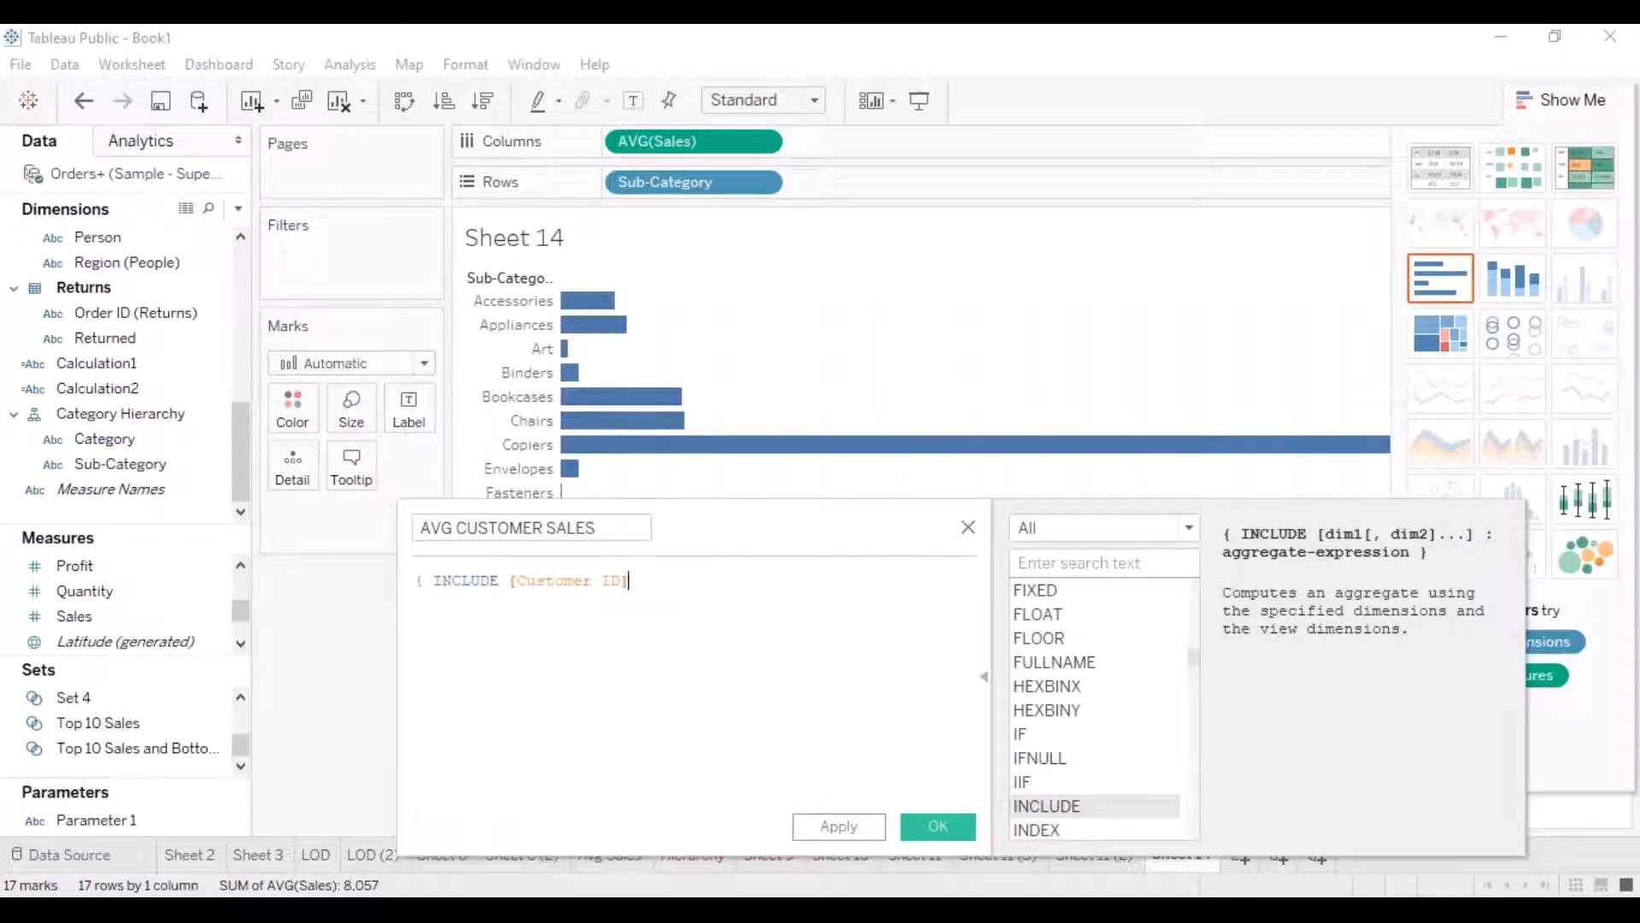
pyautogui.write(':')
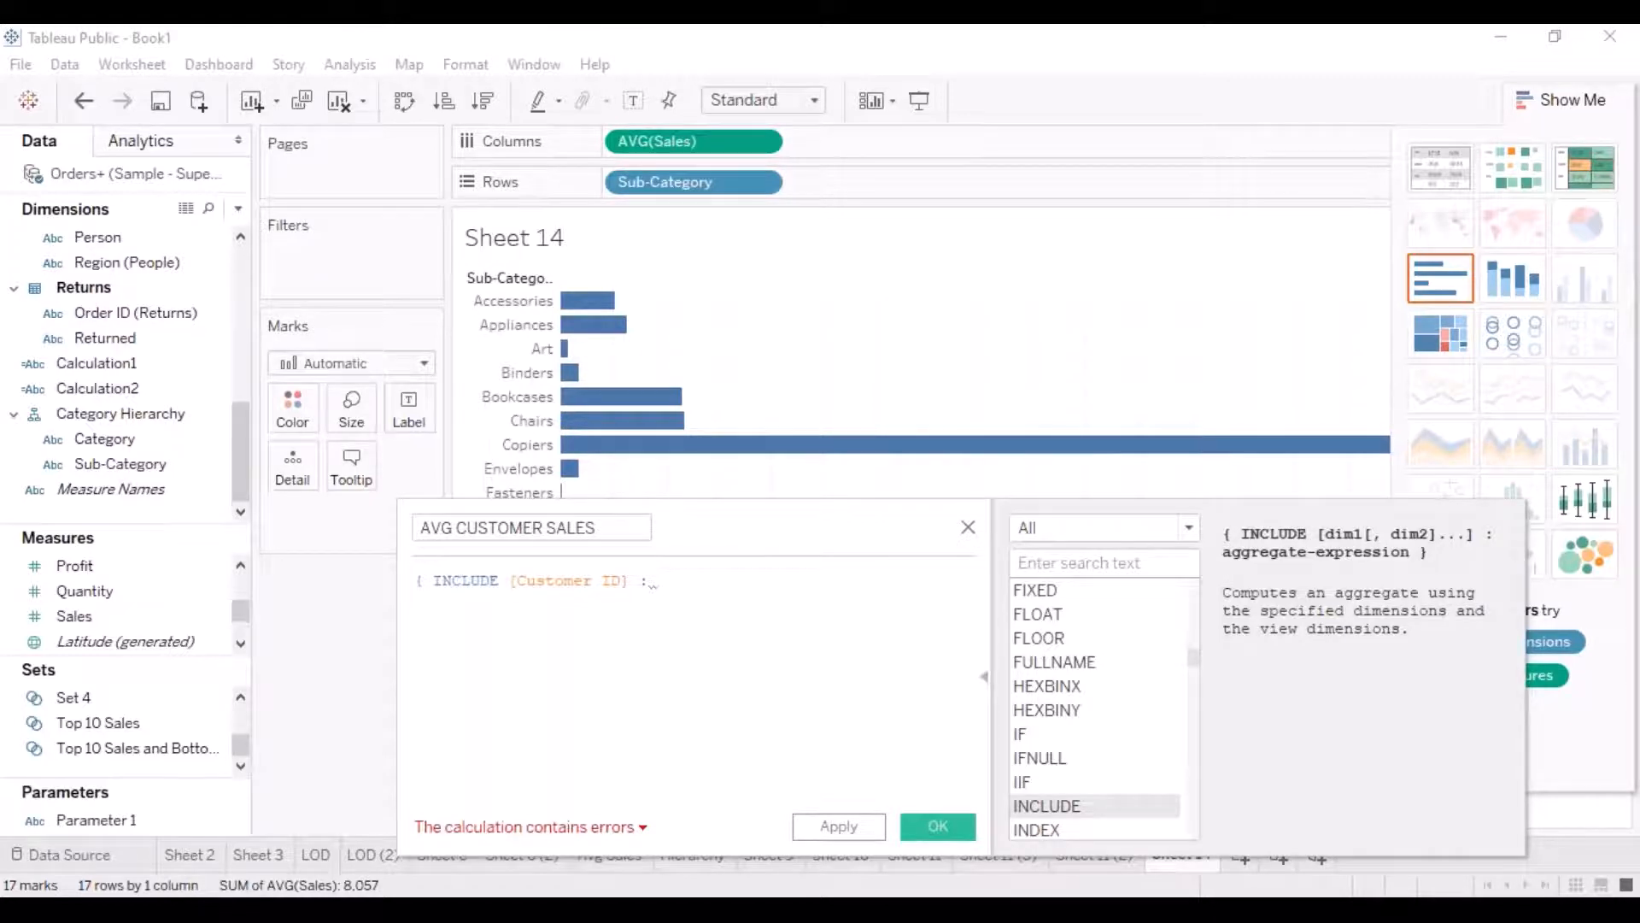
# Complete the INCLUDE expression with SUM([Sales]) as its aggregate and close it with the curly brace.
pyautogui.write('SUM')
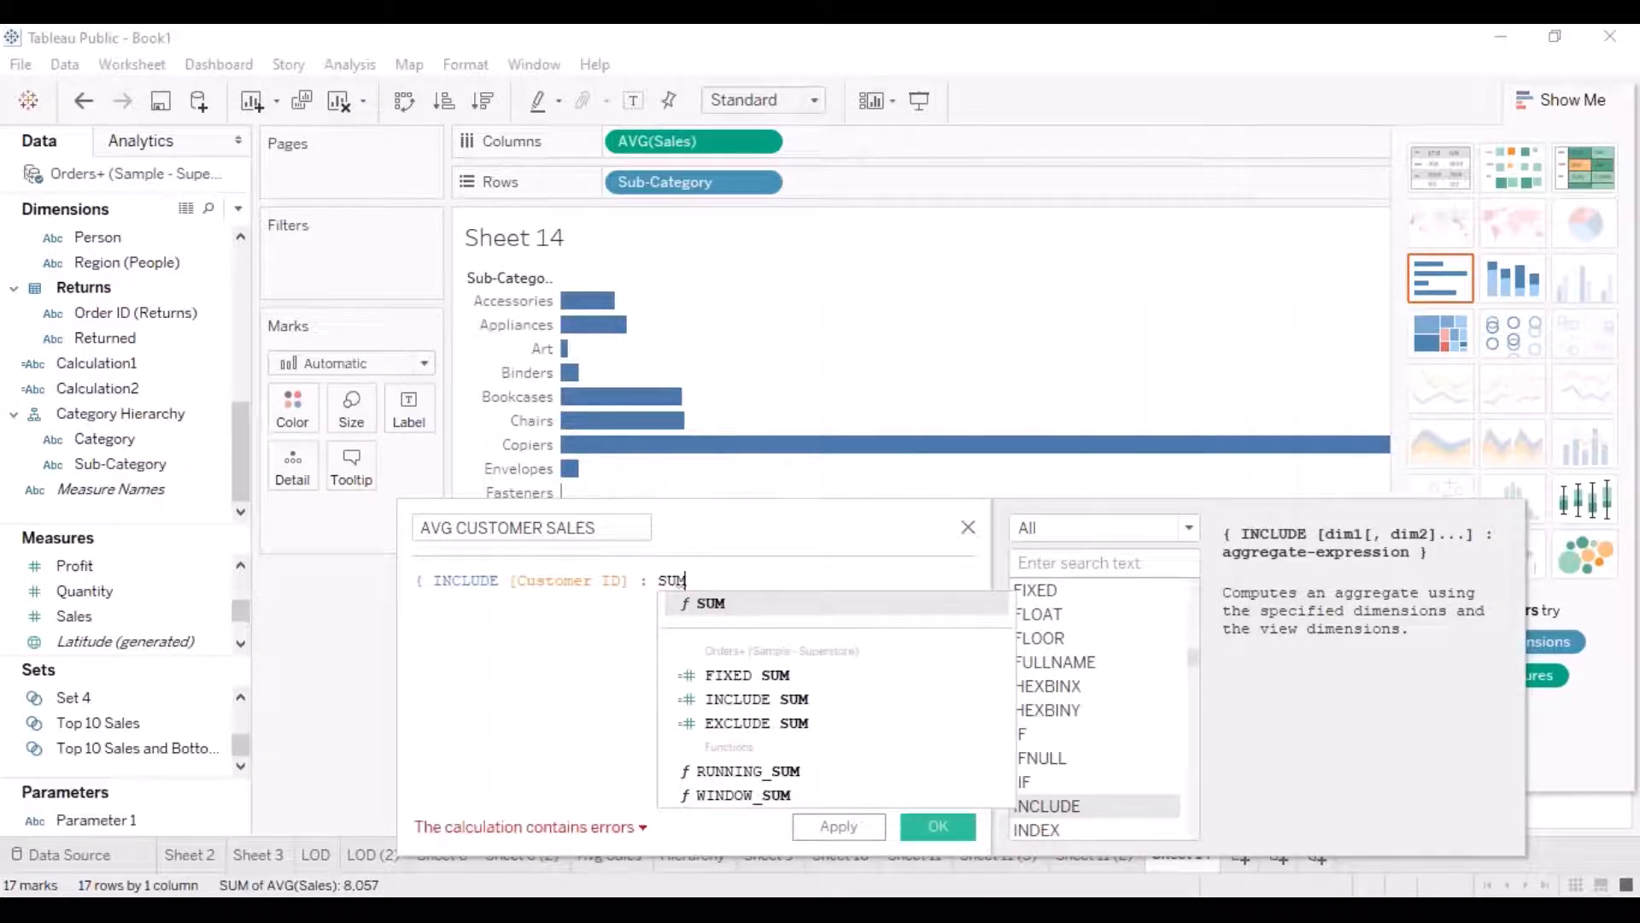
pyautogui.write('(')
pyautogui.write('[S')
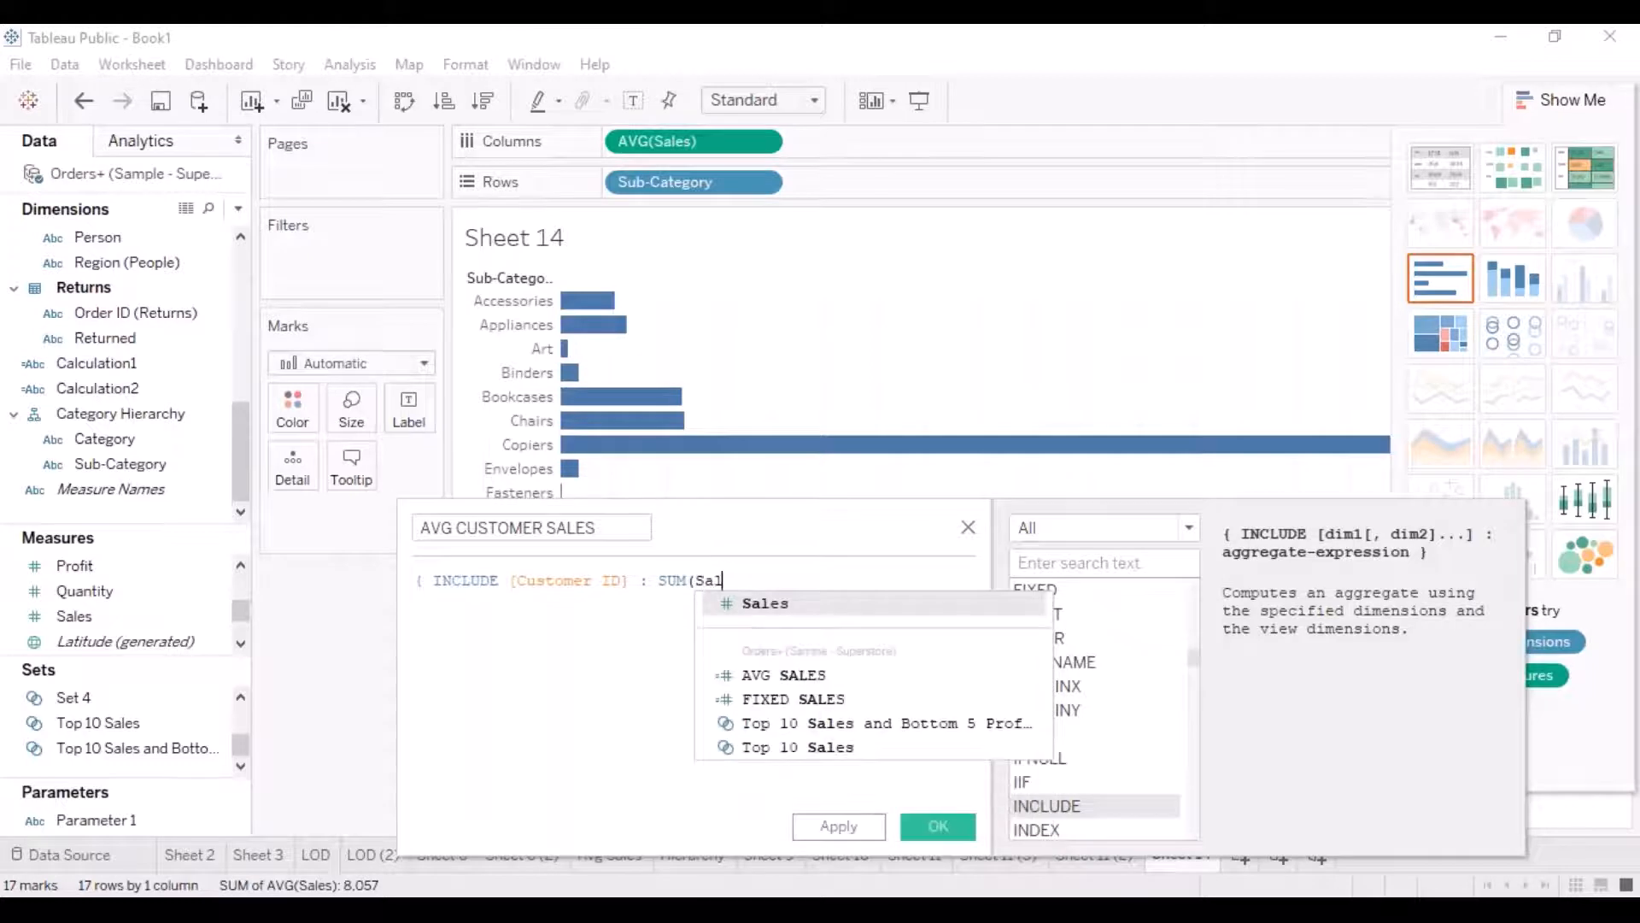
pyautogui.press('Return')
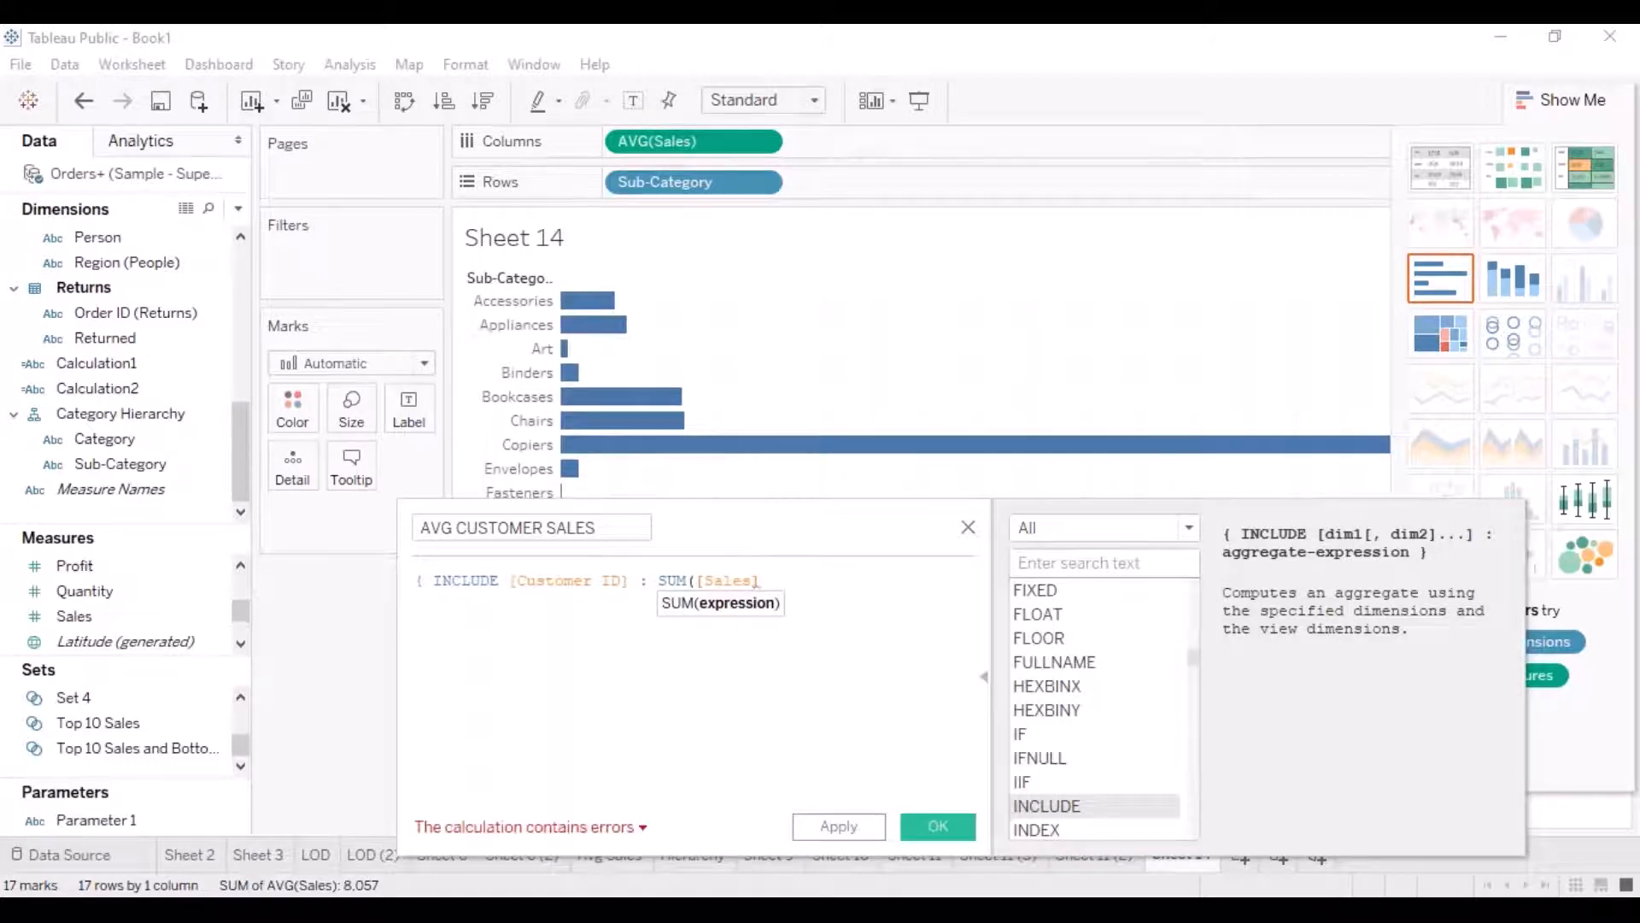
pyautogui.write(')')
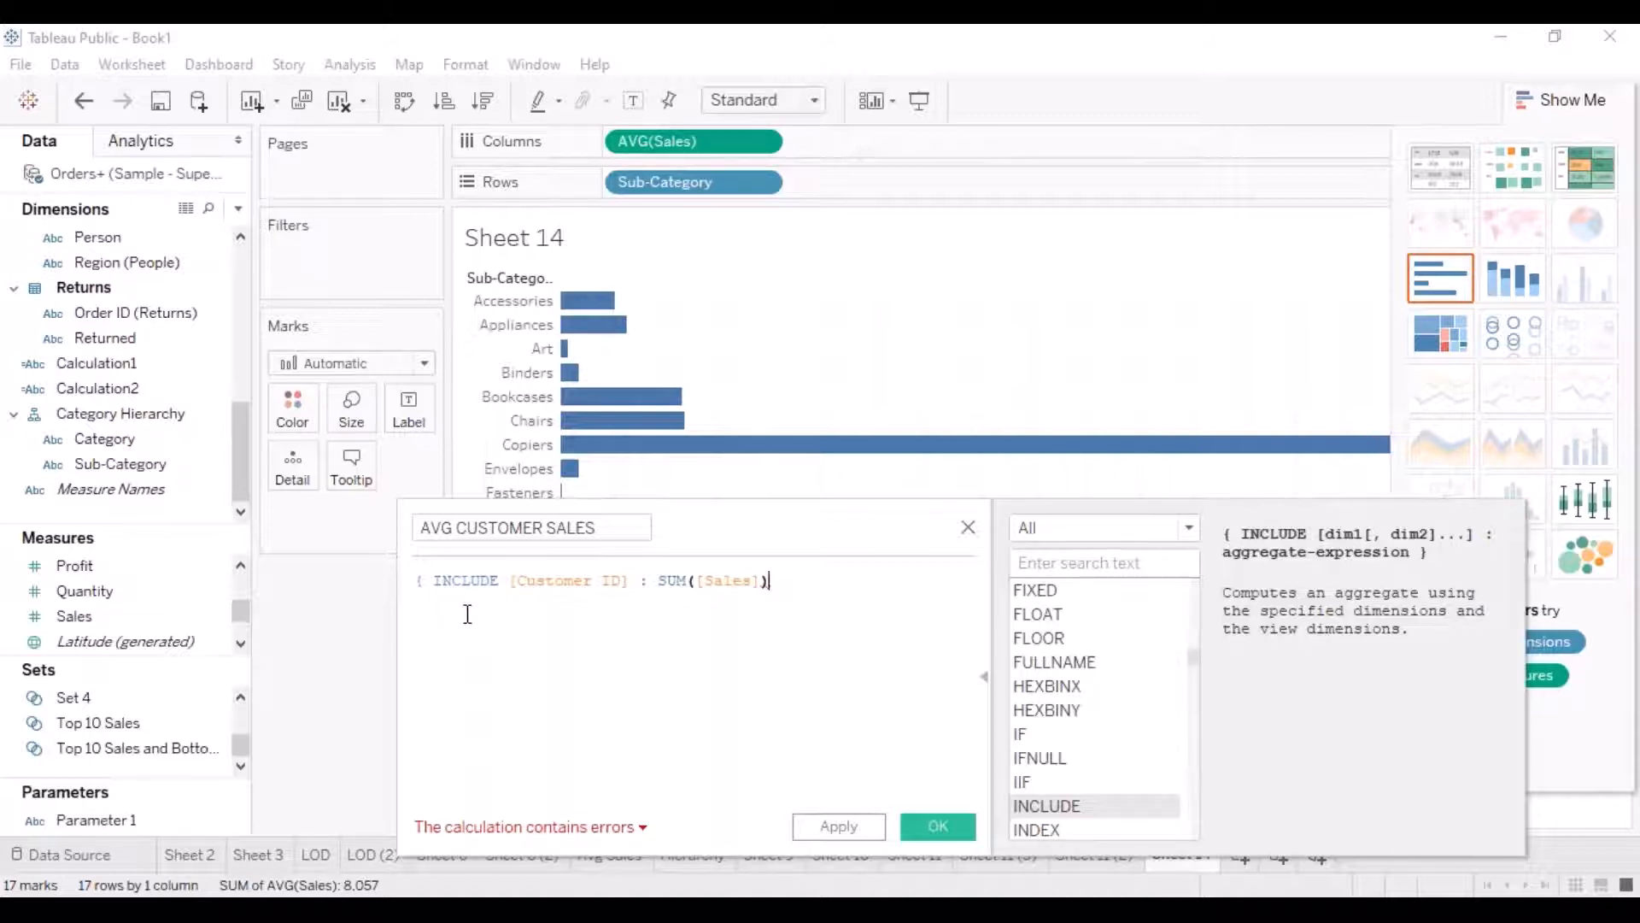
pyautogui.click(642, 828)
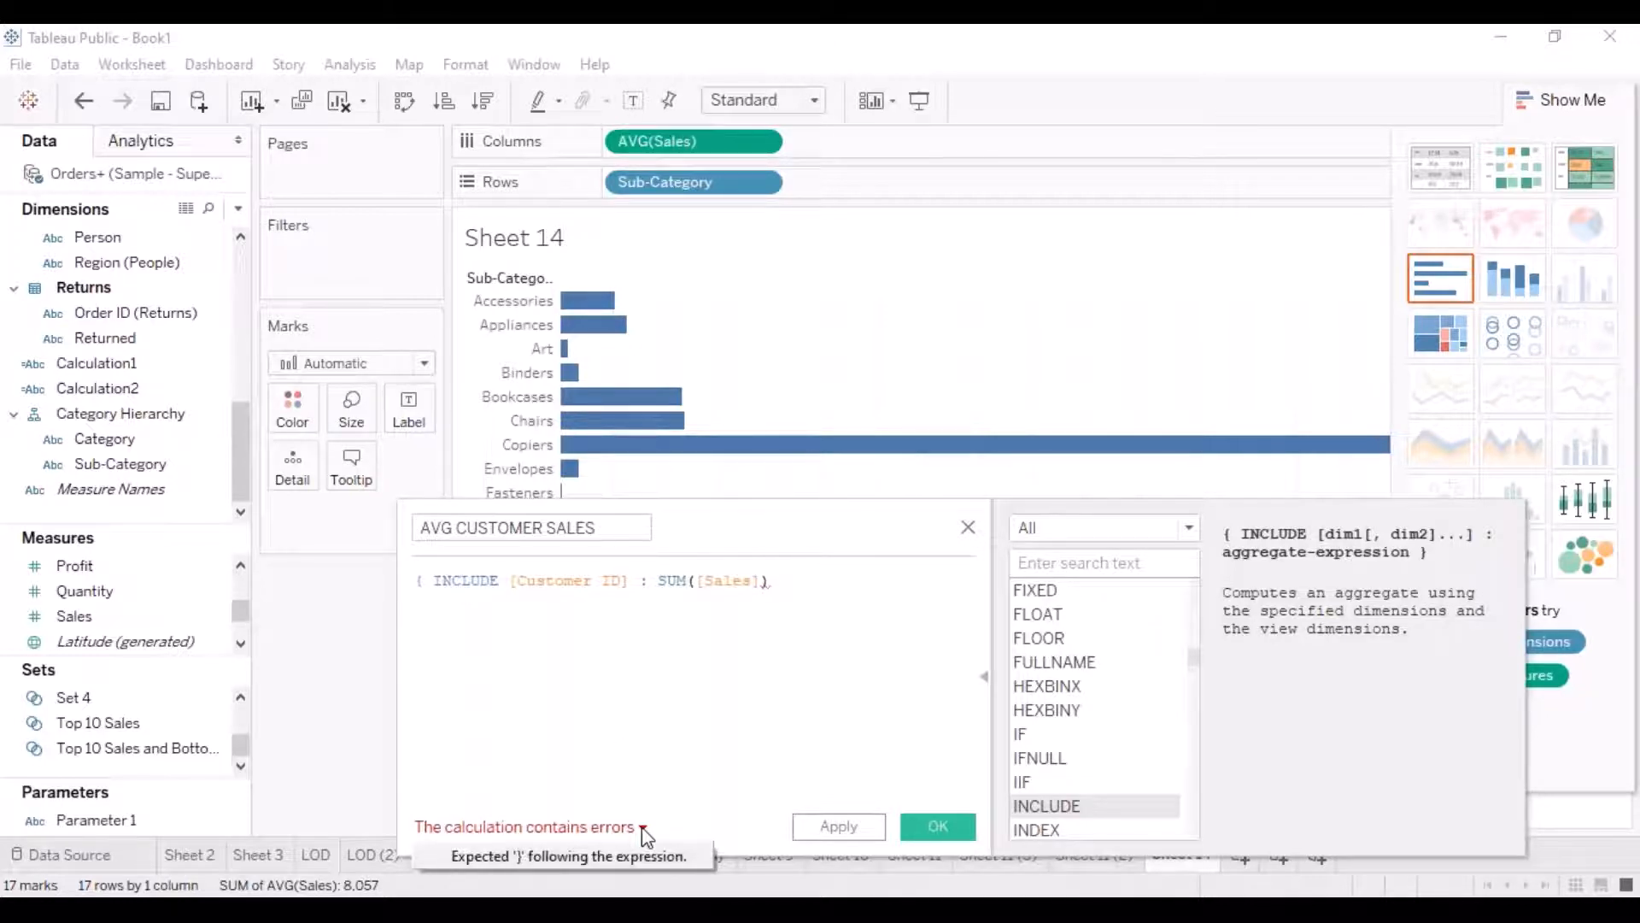
pyautogui.click(642, 828)
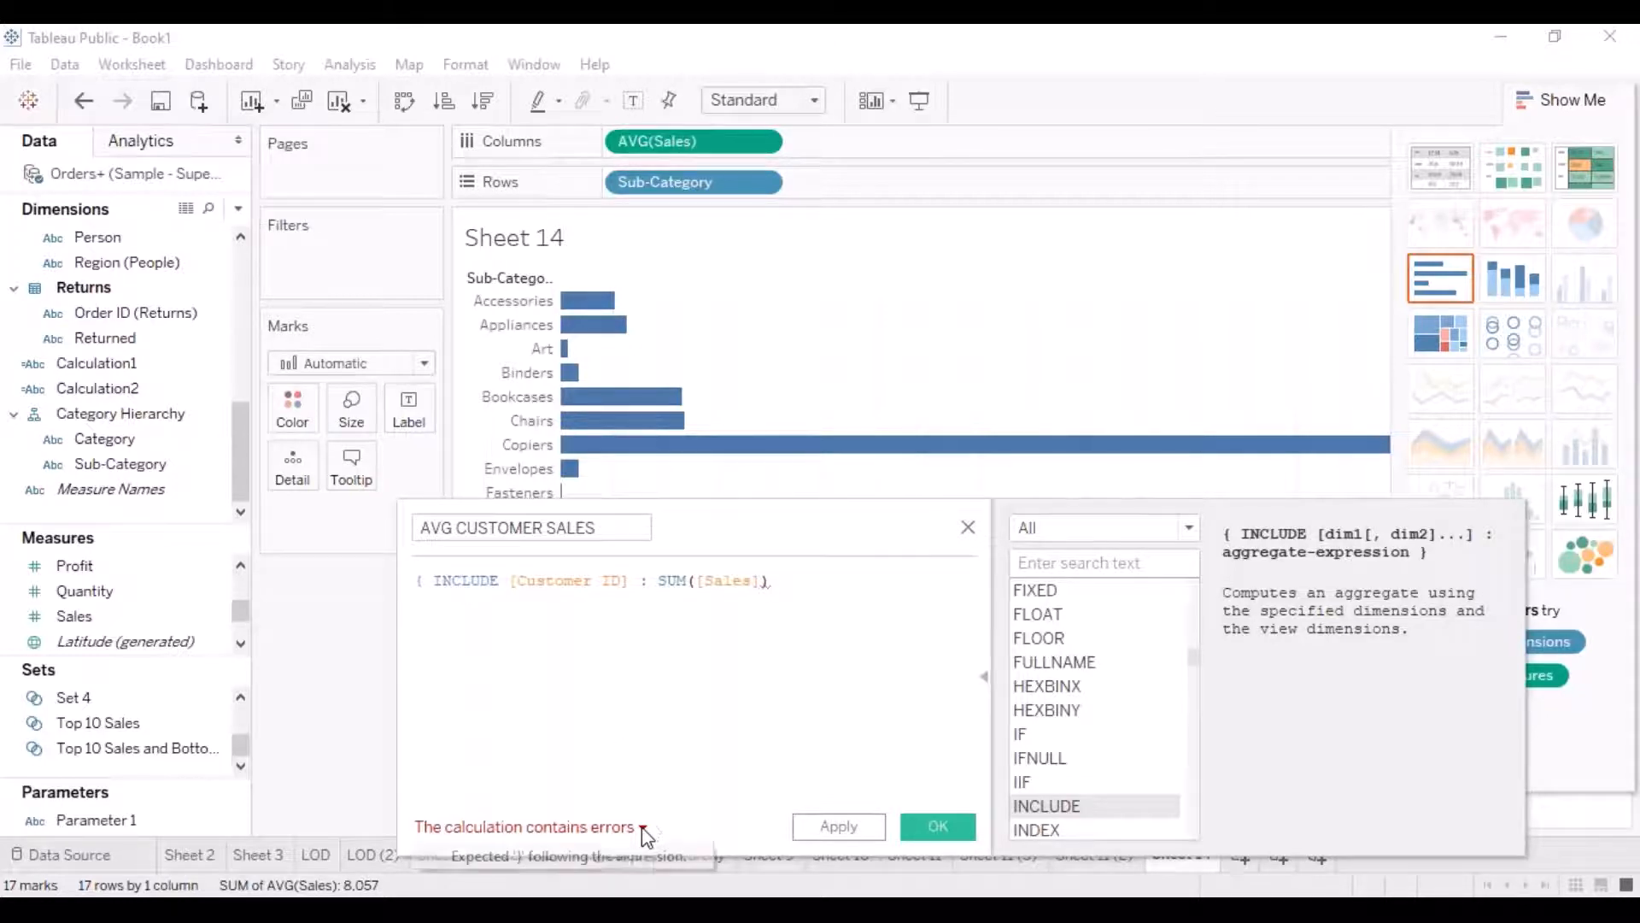
pyautogui.click(804, 582)
pyautogui.write('}')
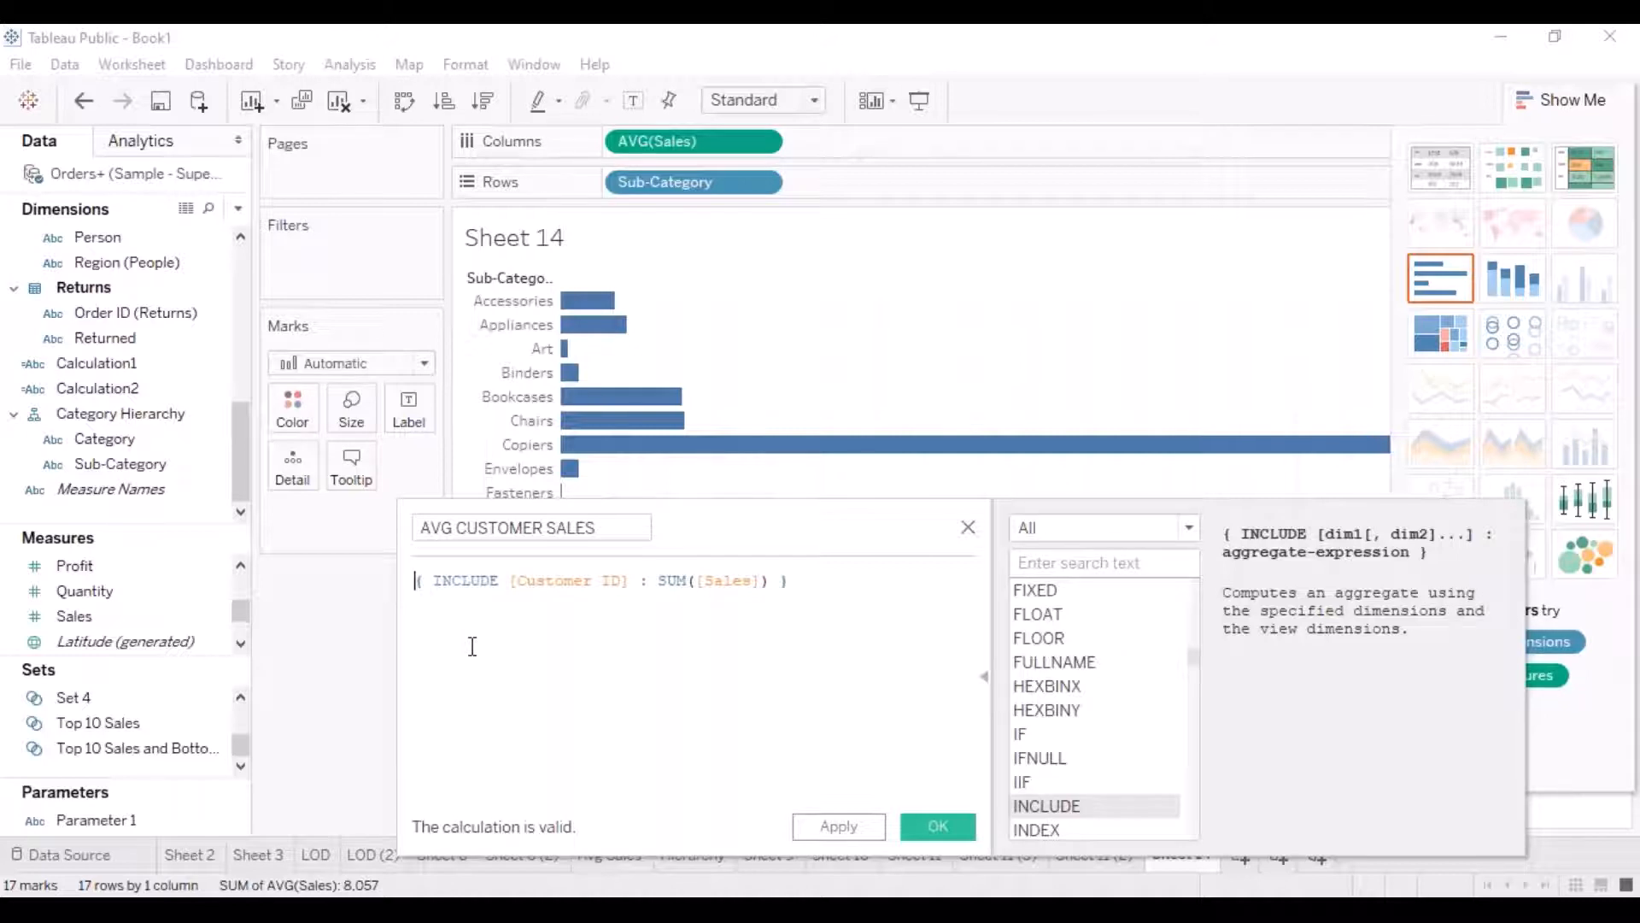
# Wrap the whole INCLUDE expression in AVG( ) and save the calculated field.
pyautogui.write('AVG')
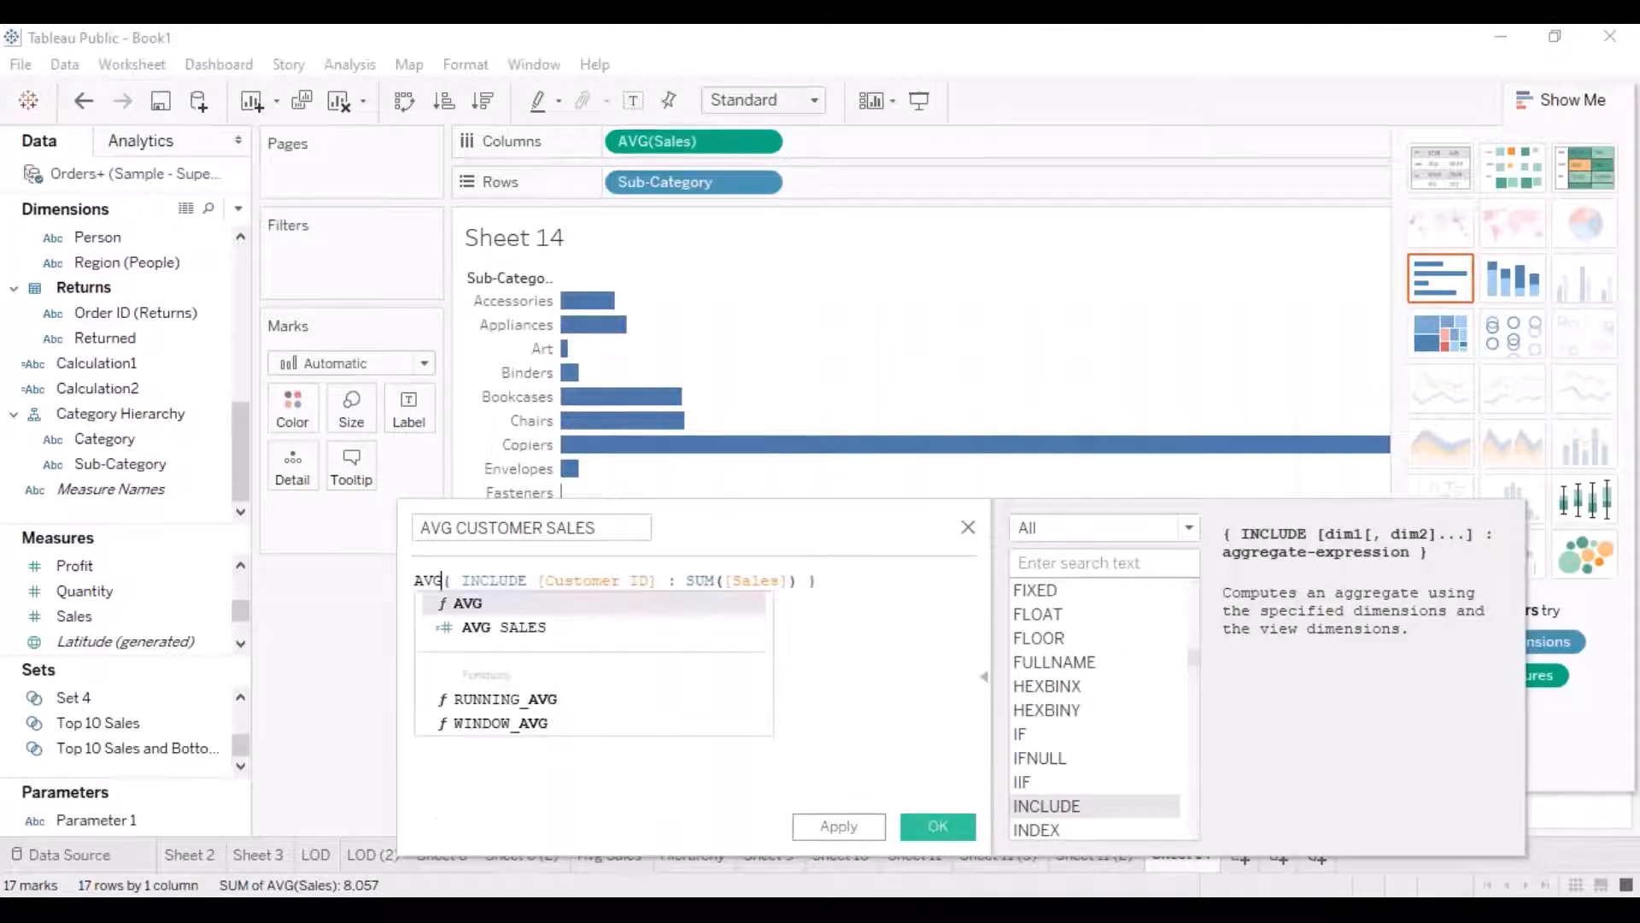
pyautogui.write('(')
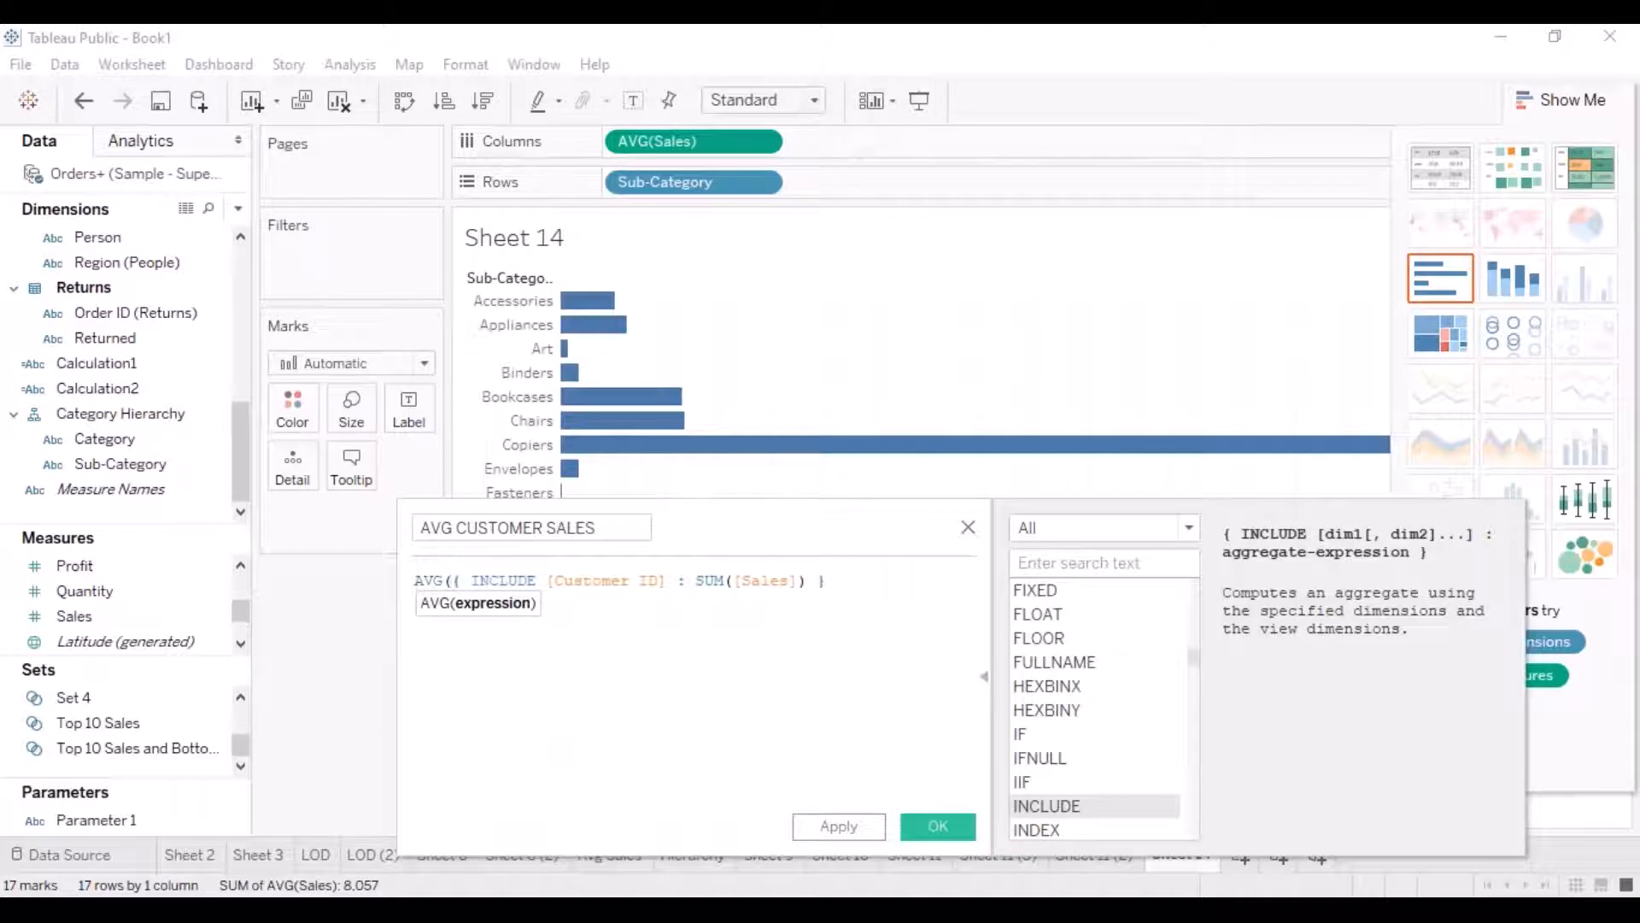
pyautogui.click(846, 579)
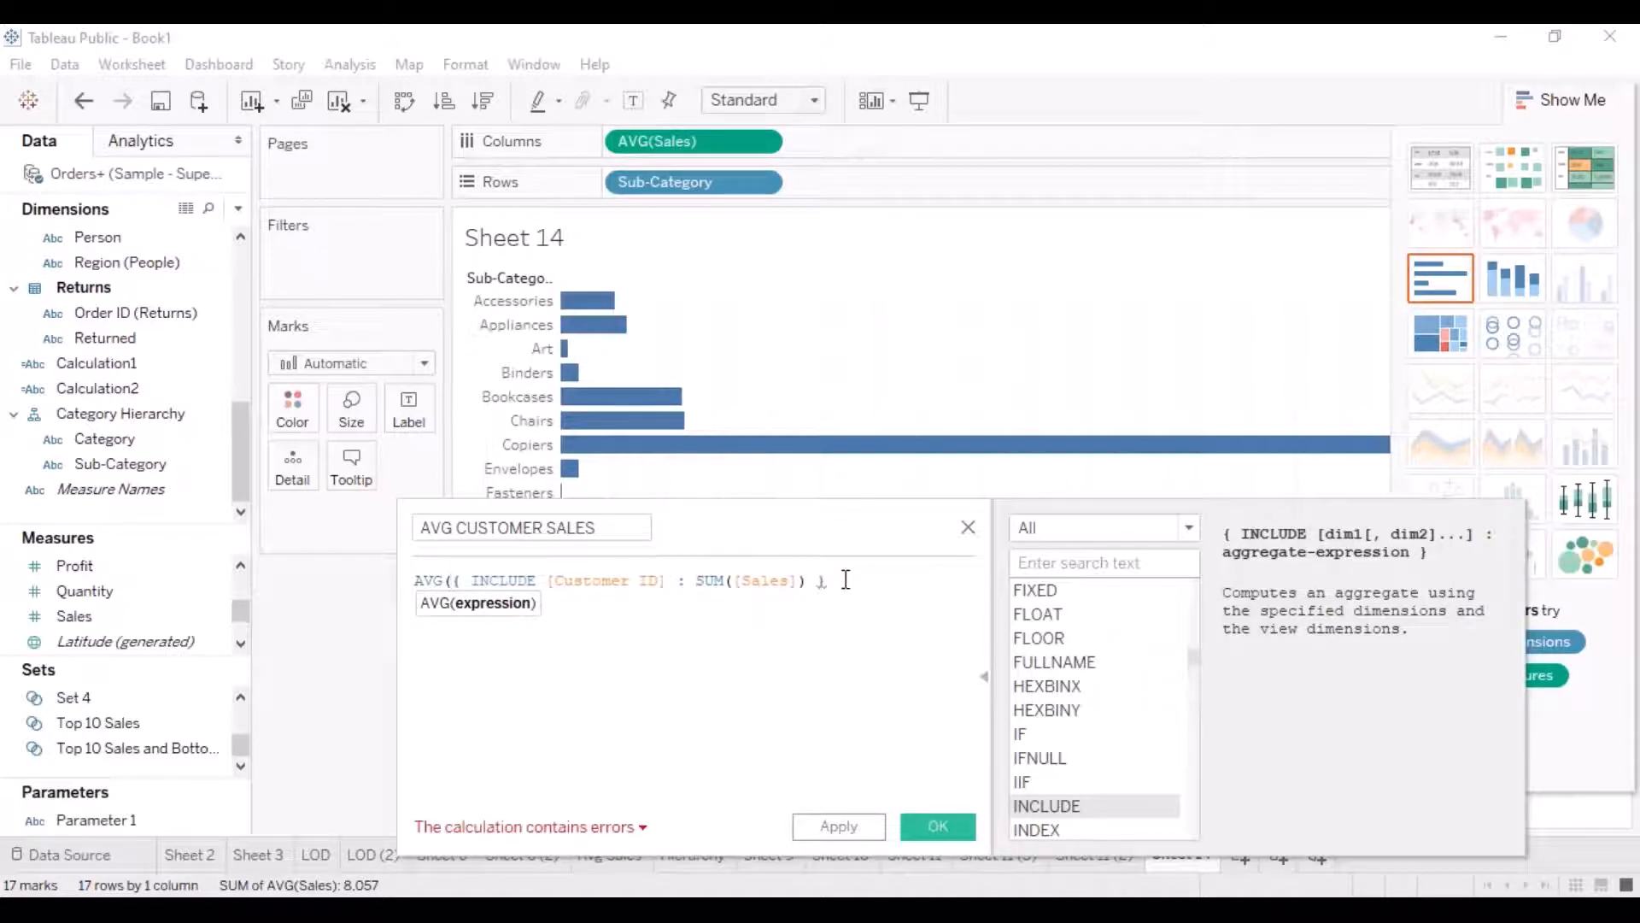
pyautogui.press('Return')
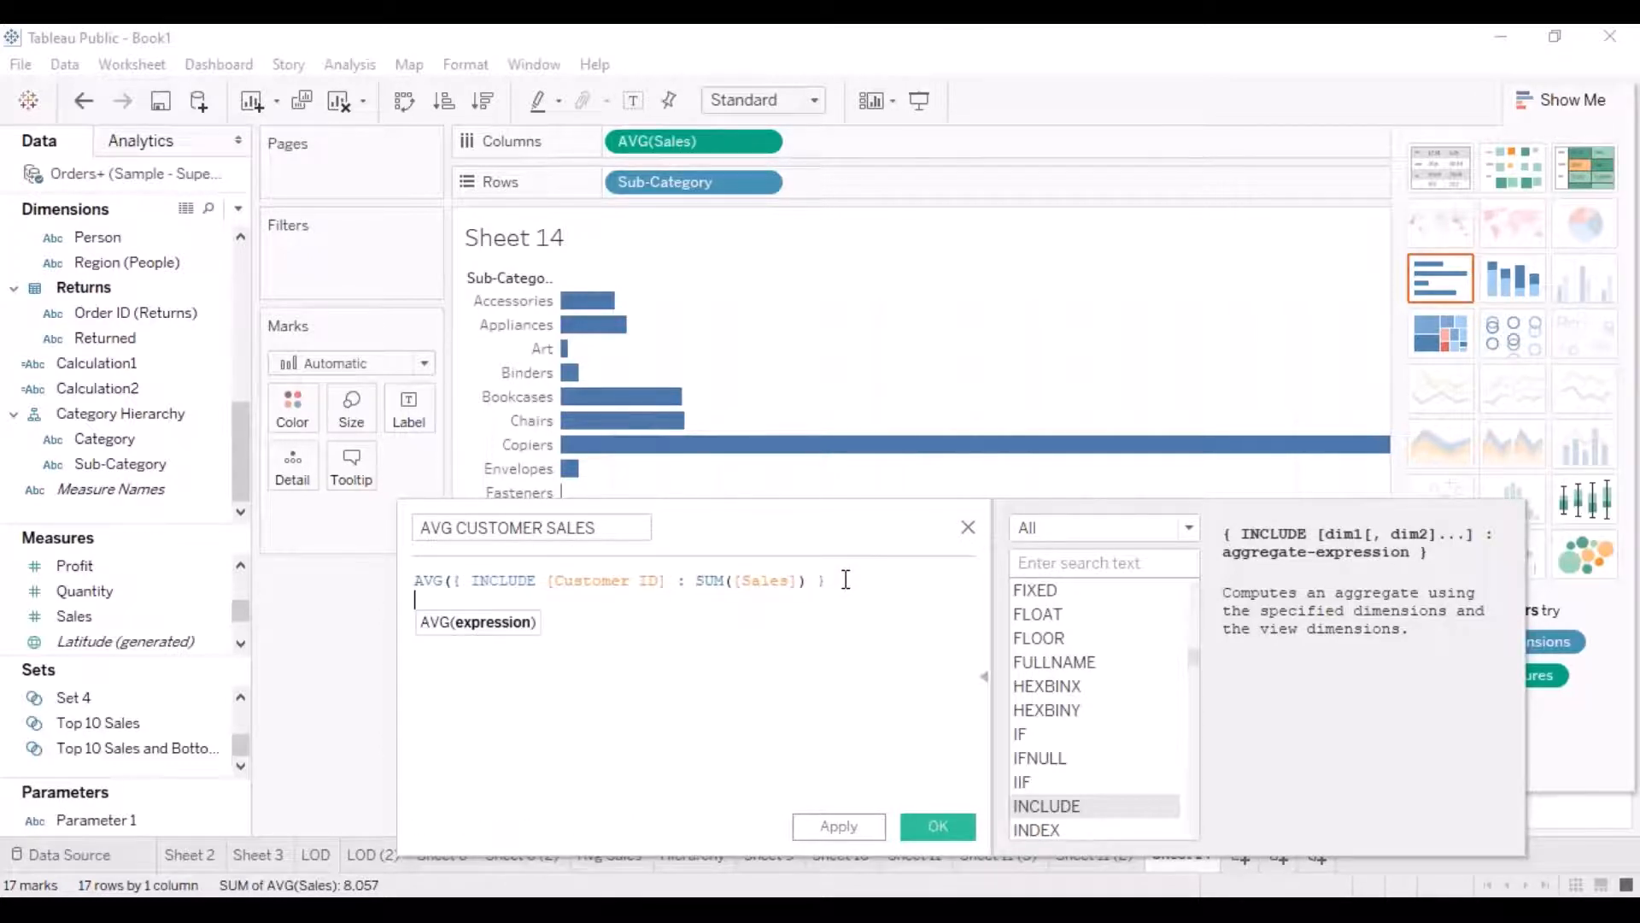
pyautogui.press('BackSpace')
pyautogui.write(')')
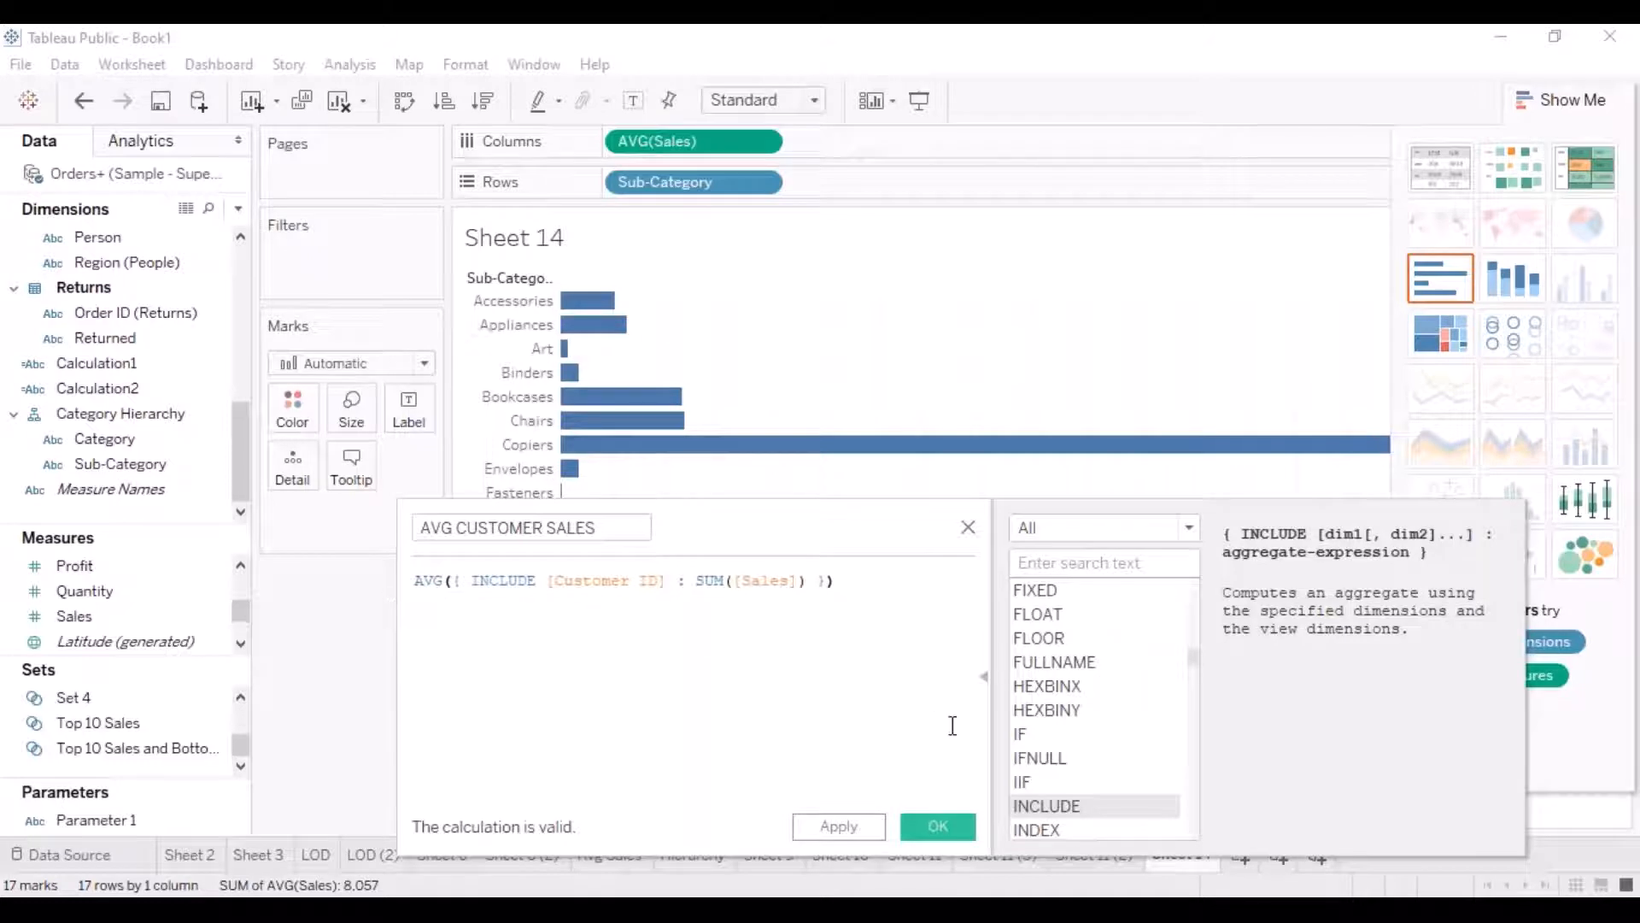
pyautogui.click(962, 823)
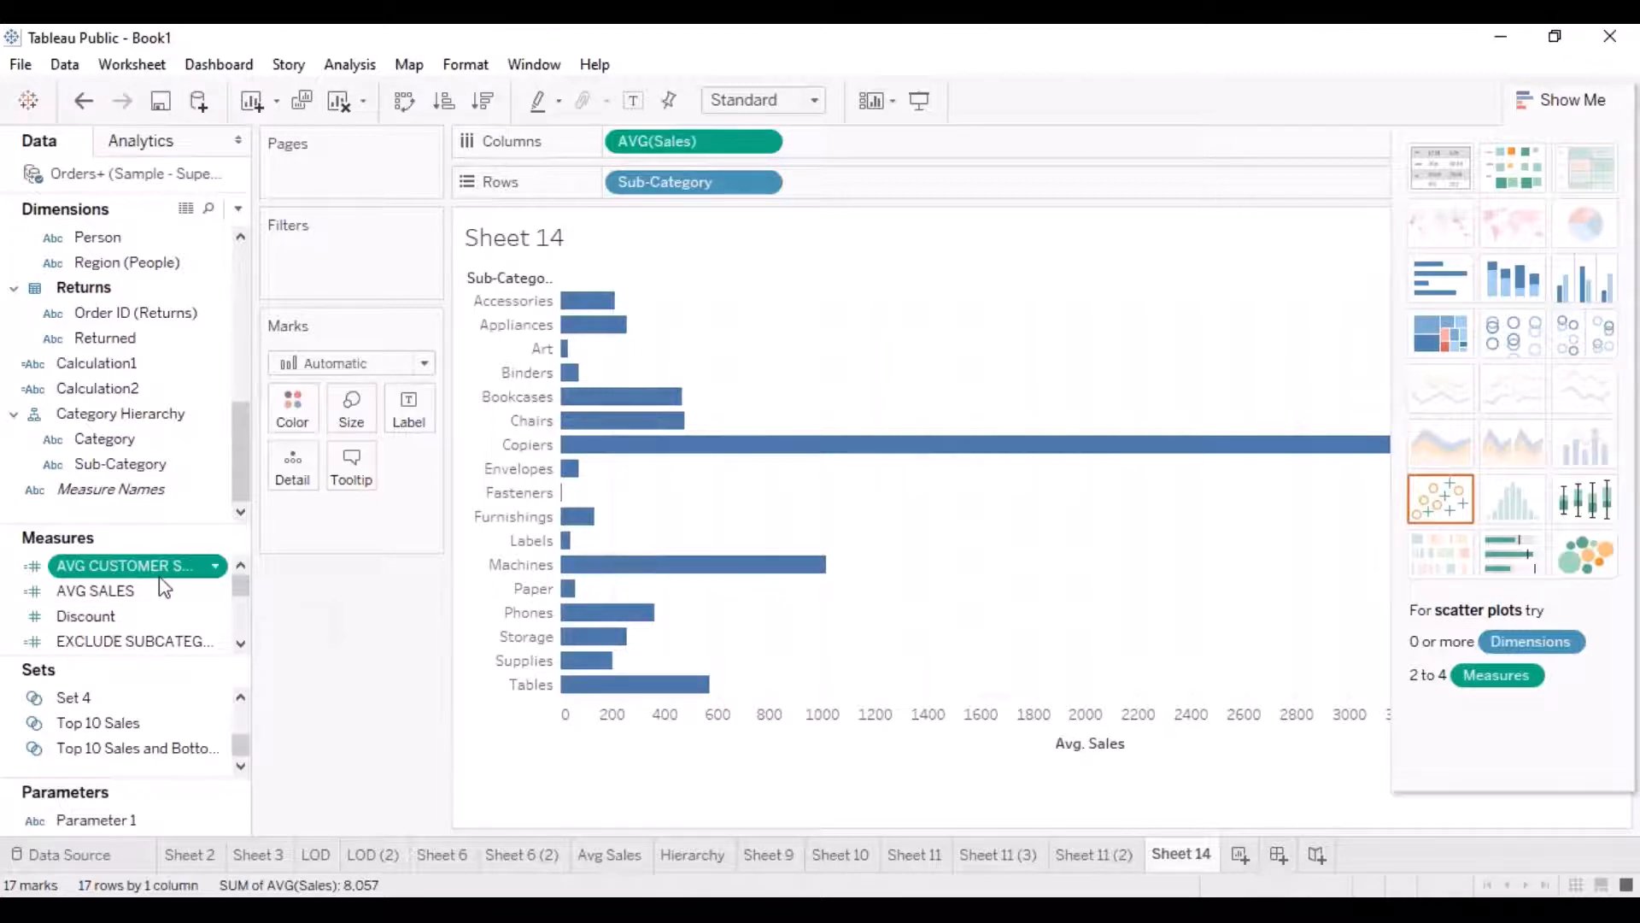
# Add AVG CUSTOMER SALES to the columns beside average Sales and compare both measures' bars per sub-category.
pyautogui.moveTo(162, 577); pyautogui.dragTo(921, 141)
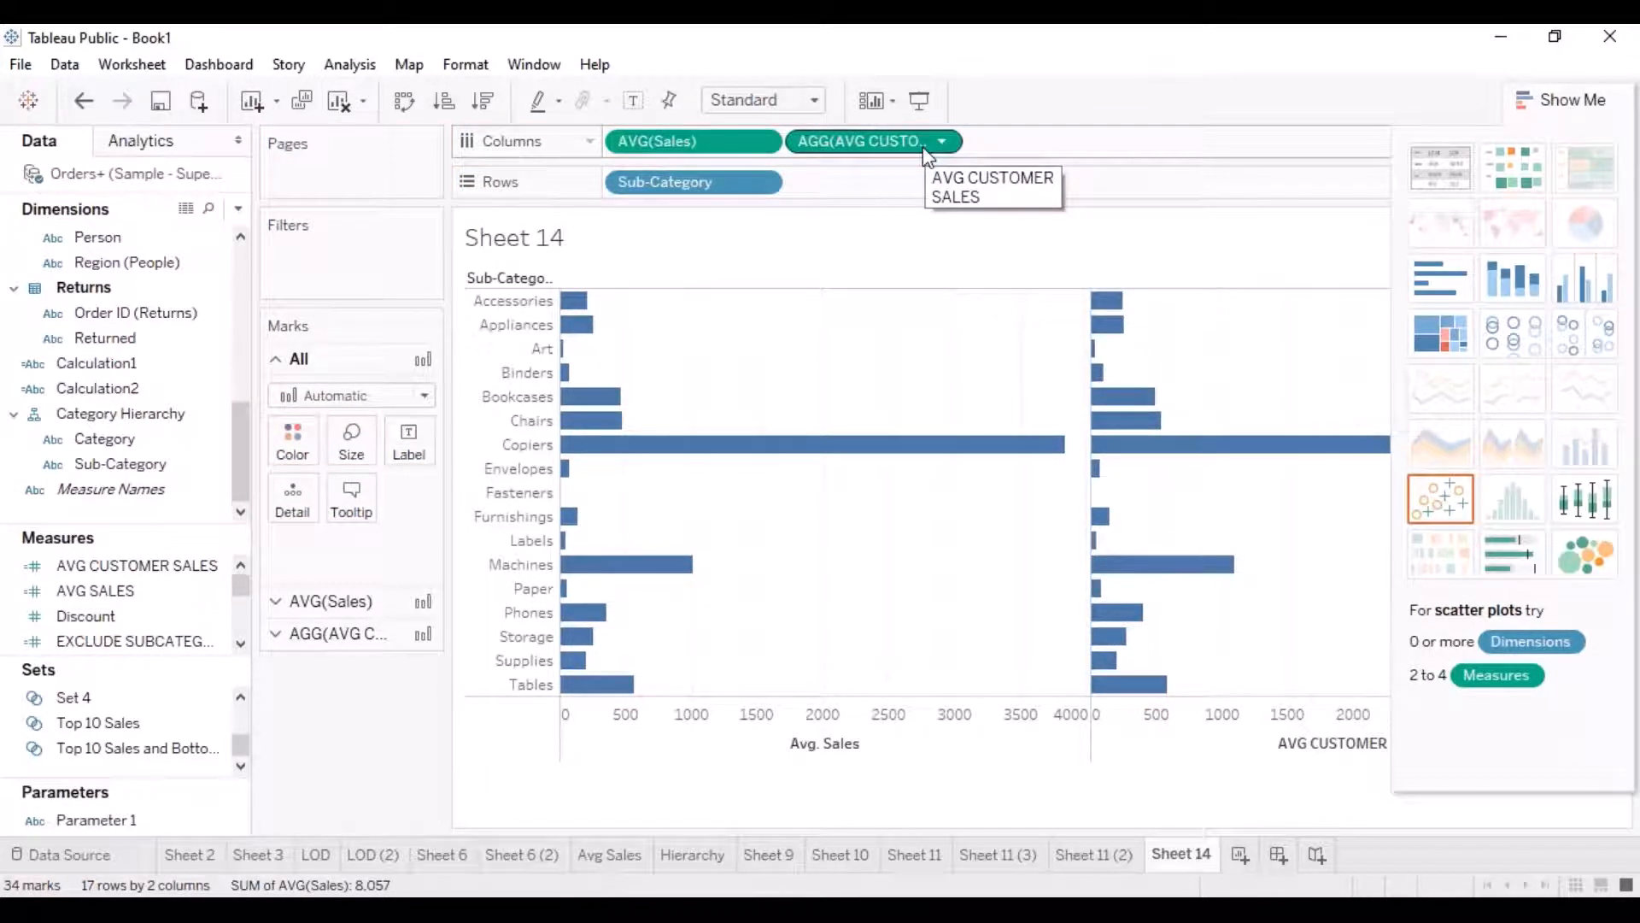
pyautogui.moveTo(1110, 310)
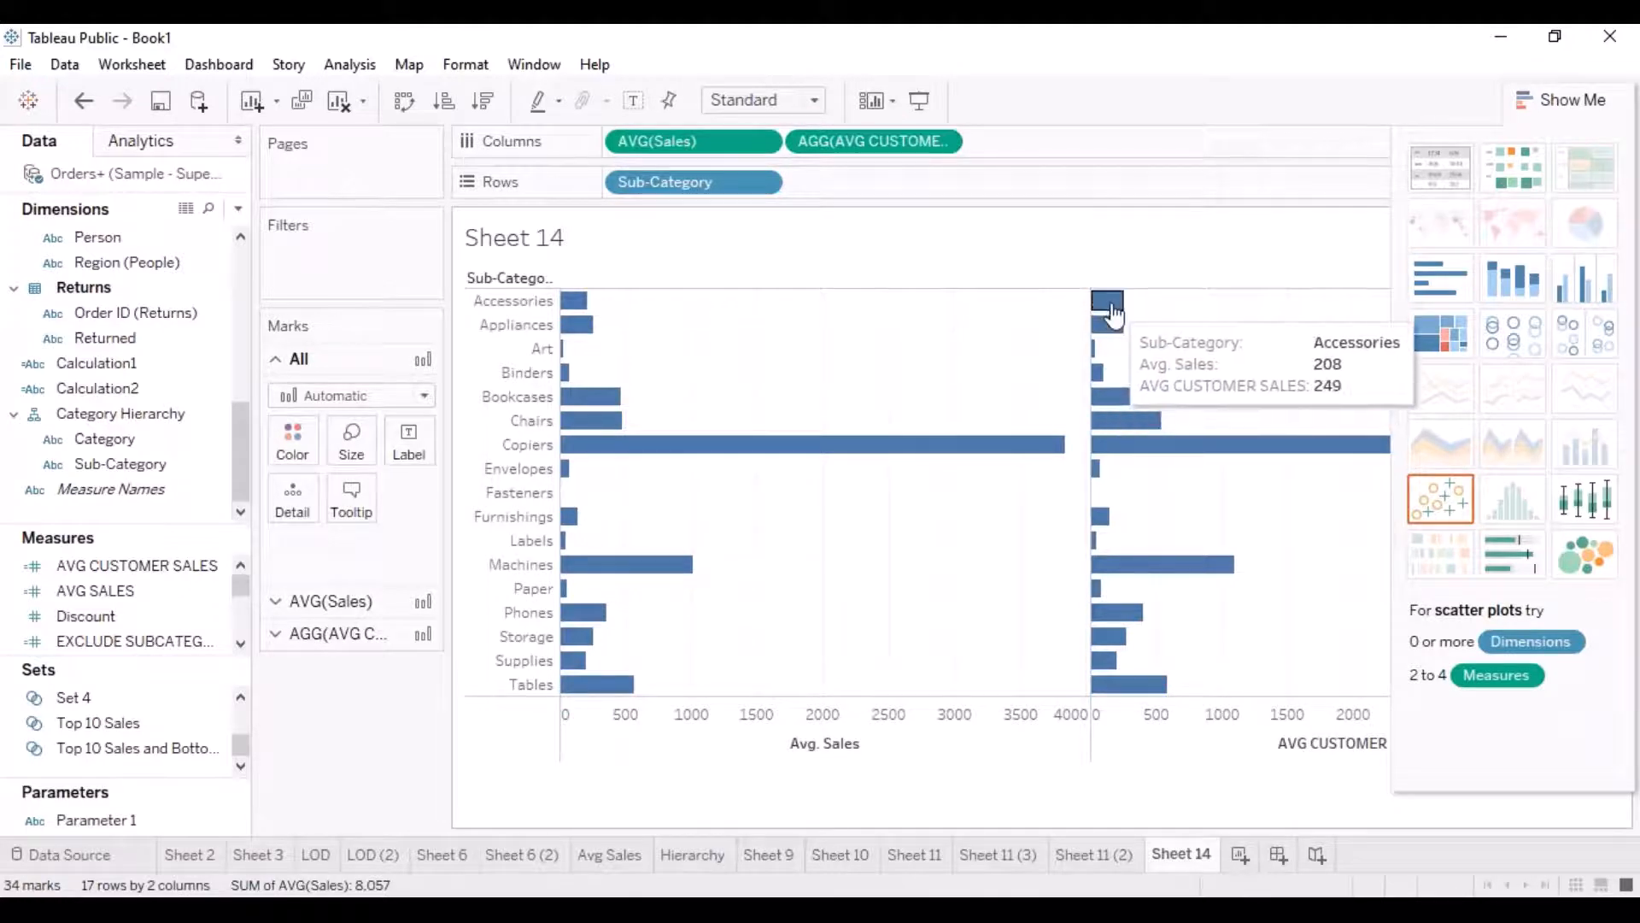
pyautogui.moveTo(590, 327)
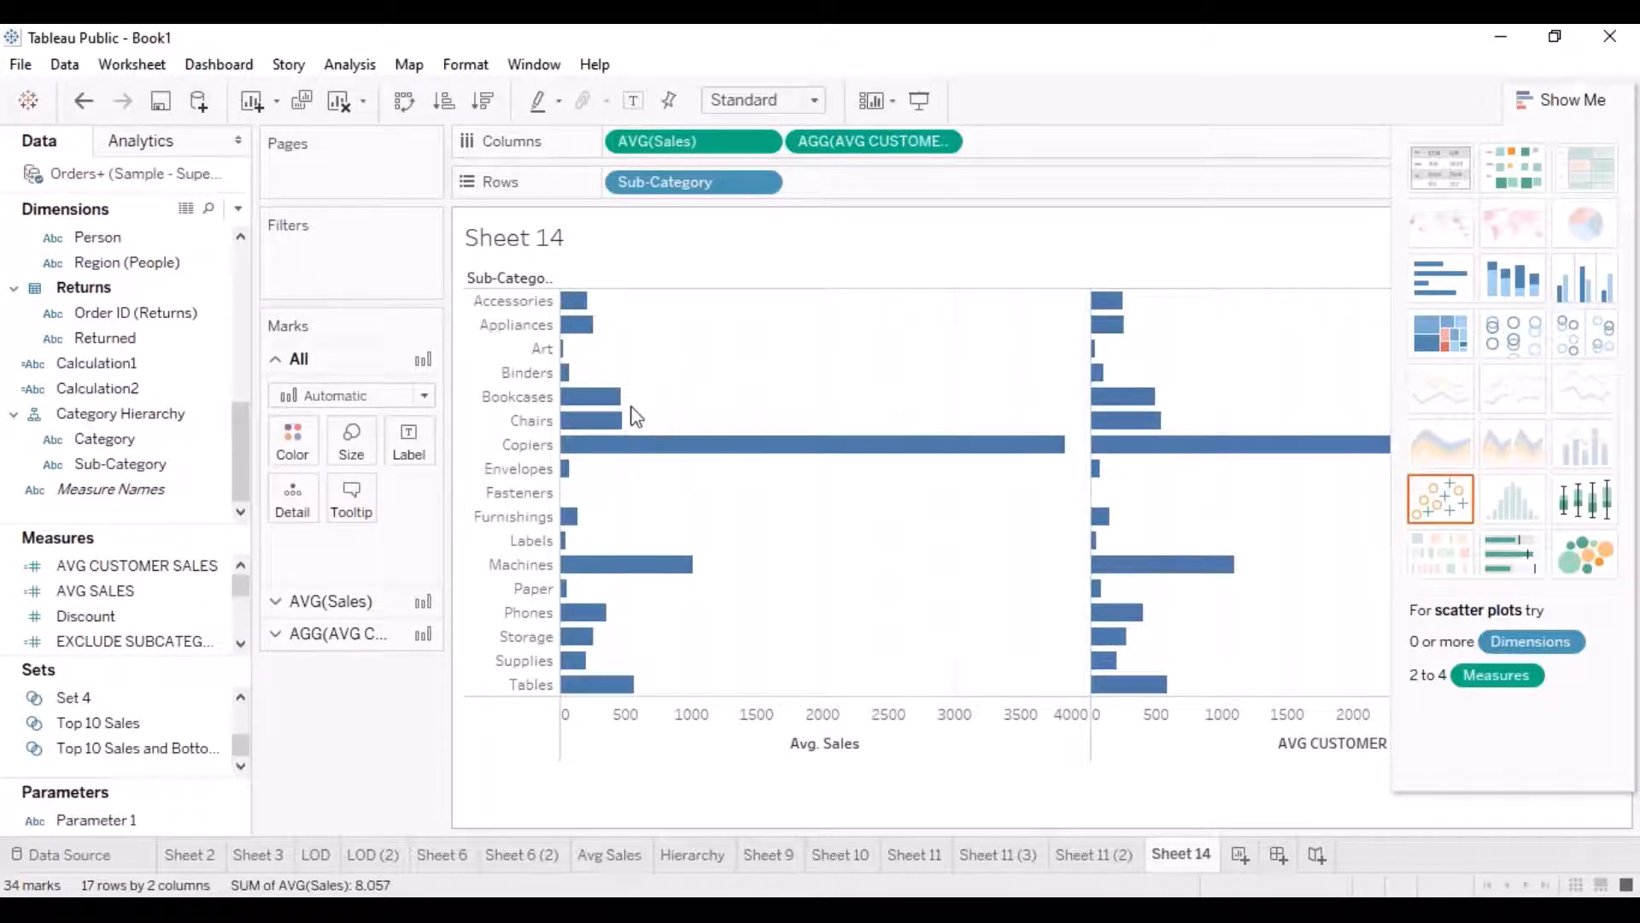
pyautogui.moveTo(599, 410)
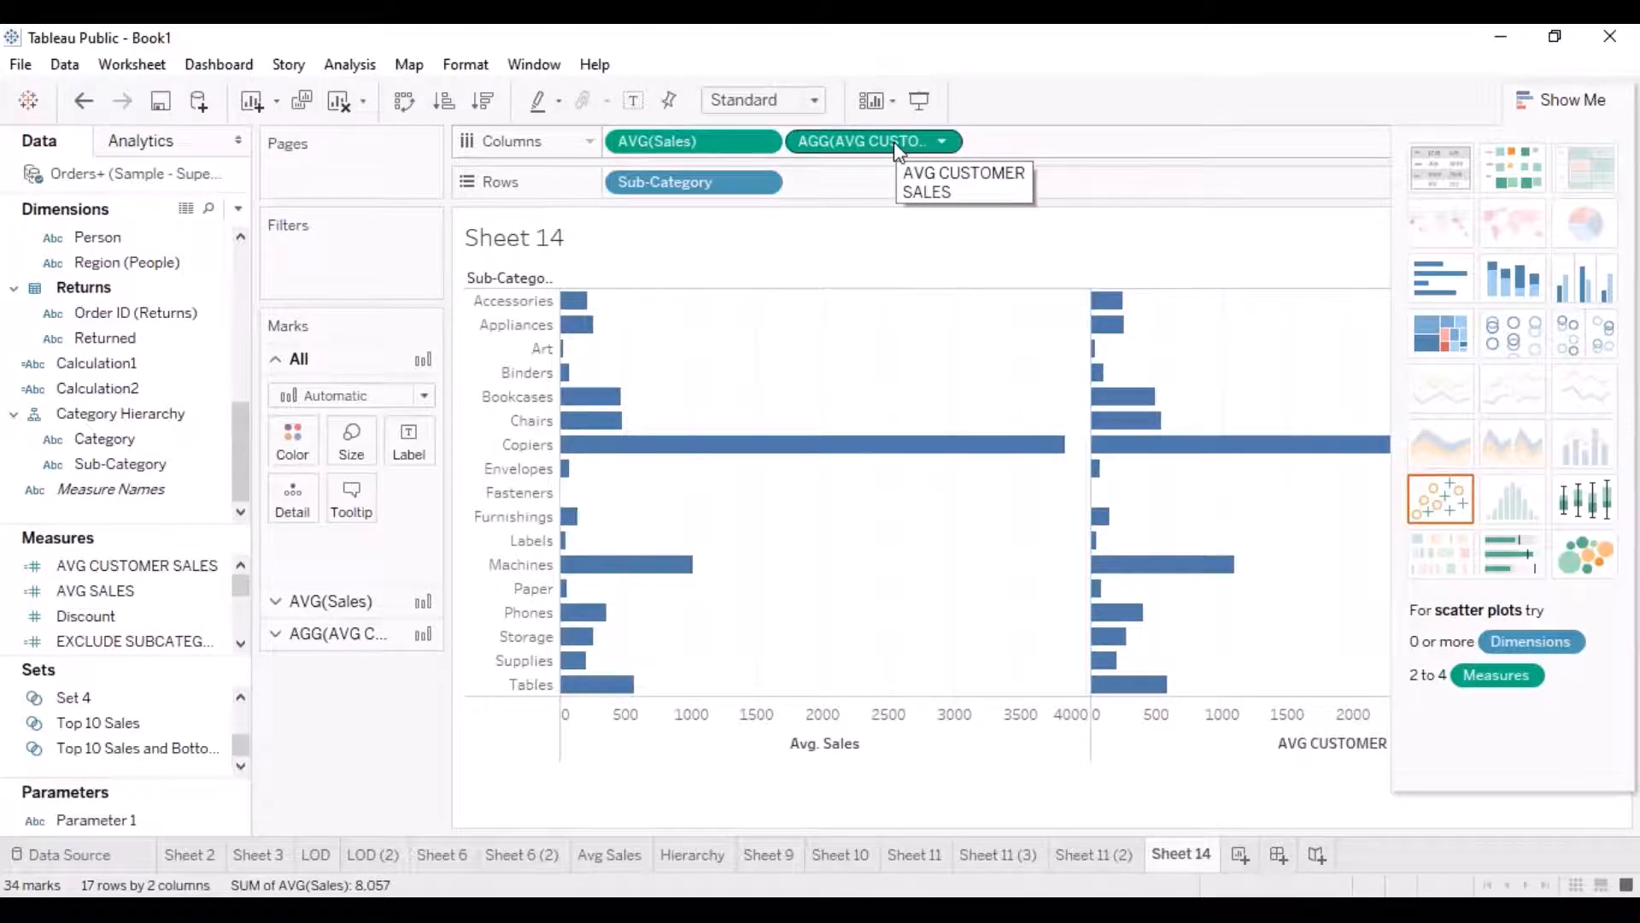
# Combine AVG CUSTOMER SALES and average Sales into a dual-axis chart and synchronize the two axes.
pyautogui.moveTo(899, 151); pyautogui.dragTo(779, 287)
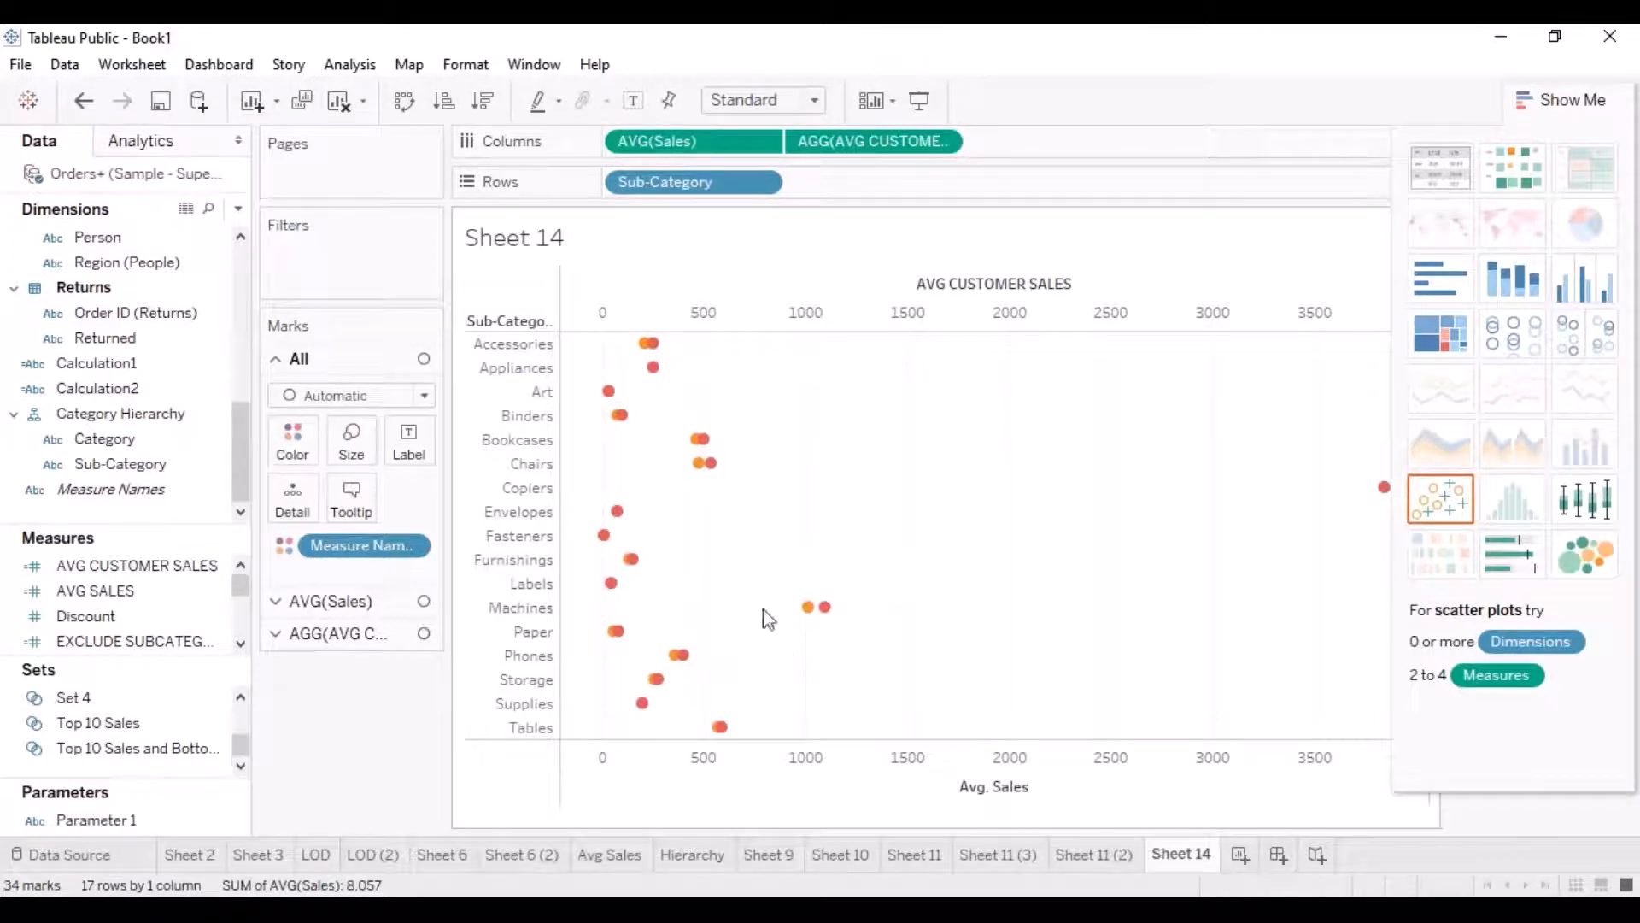
pyautogui.click(1016, 329)
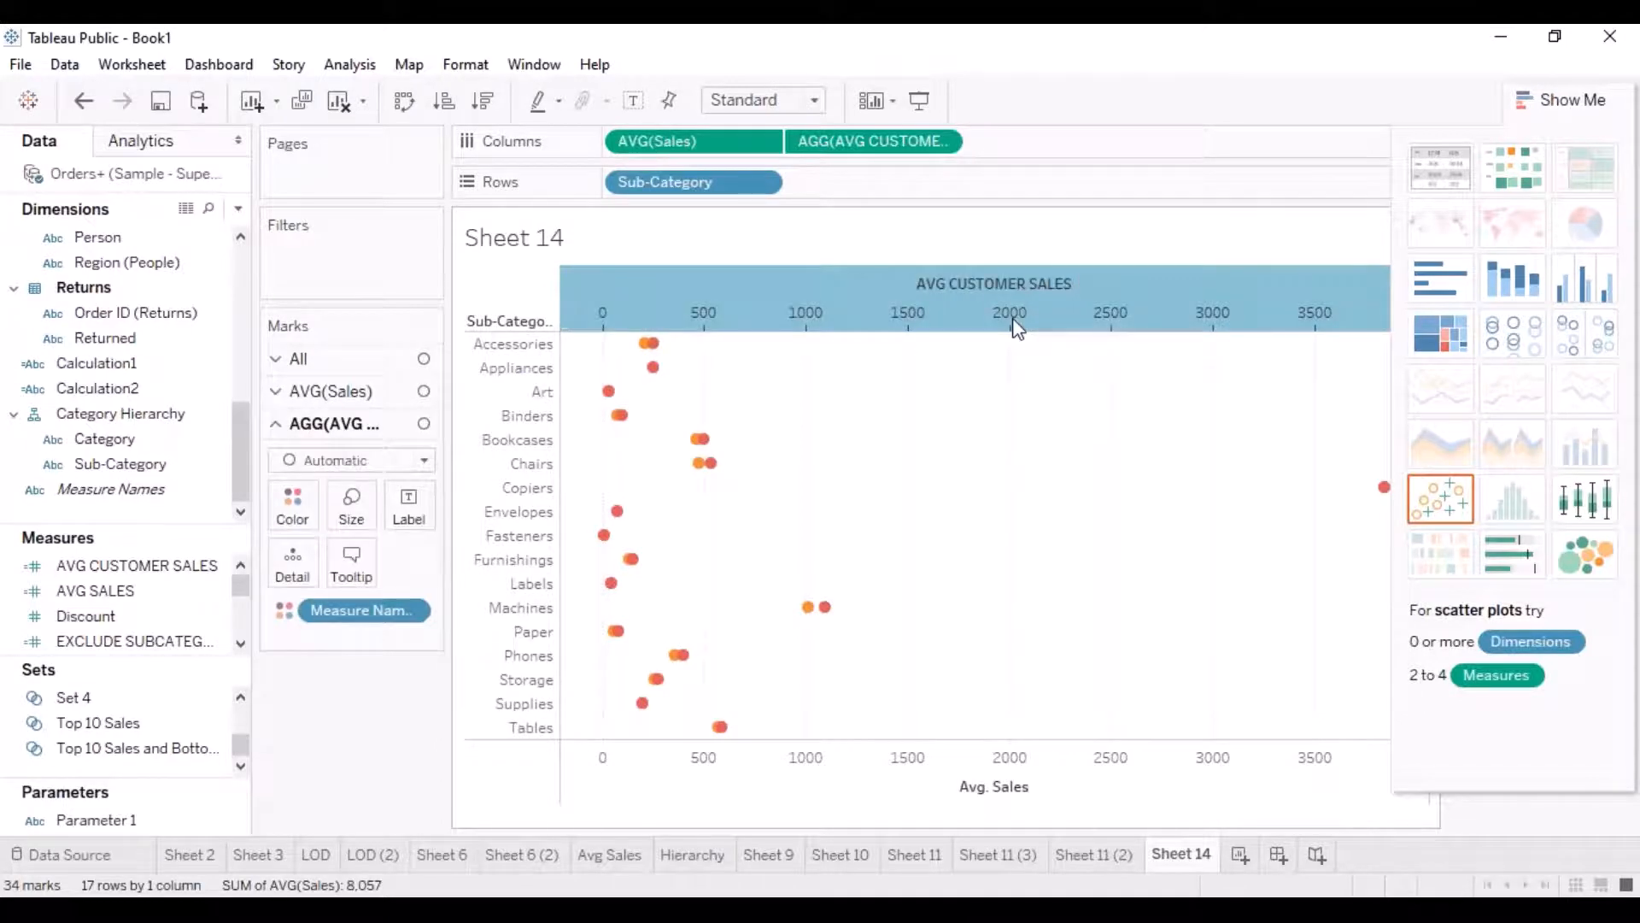
pyautogui.rightClick(1014, 320)
pyautogui.click(1014, 321)
pyautogui.rightClick(987, 315)
pyautogui.click(1084, 457)
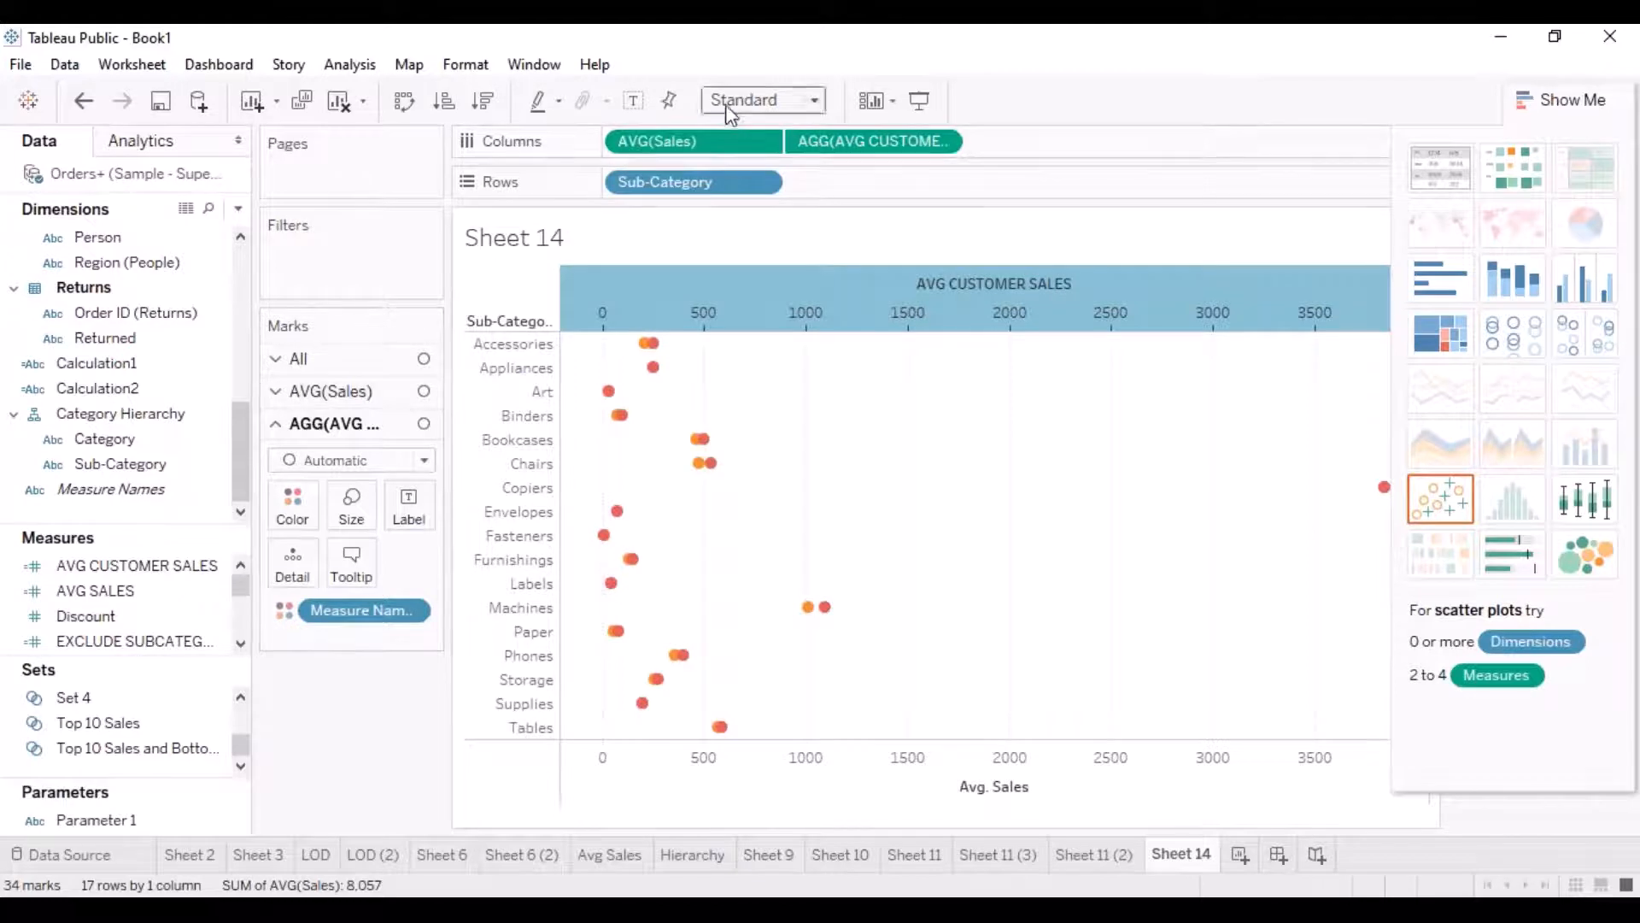
# Add Customer ID as detail to the average Sales marks only.
pyautogui.moveTo(604, 432)
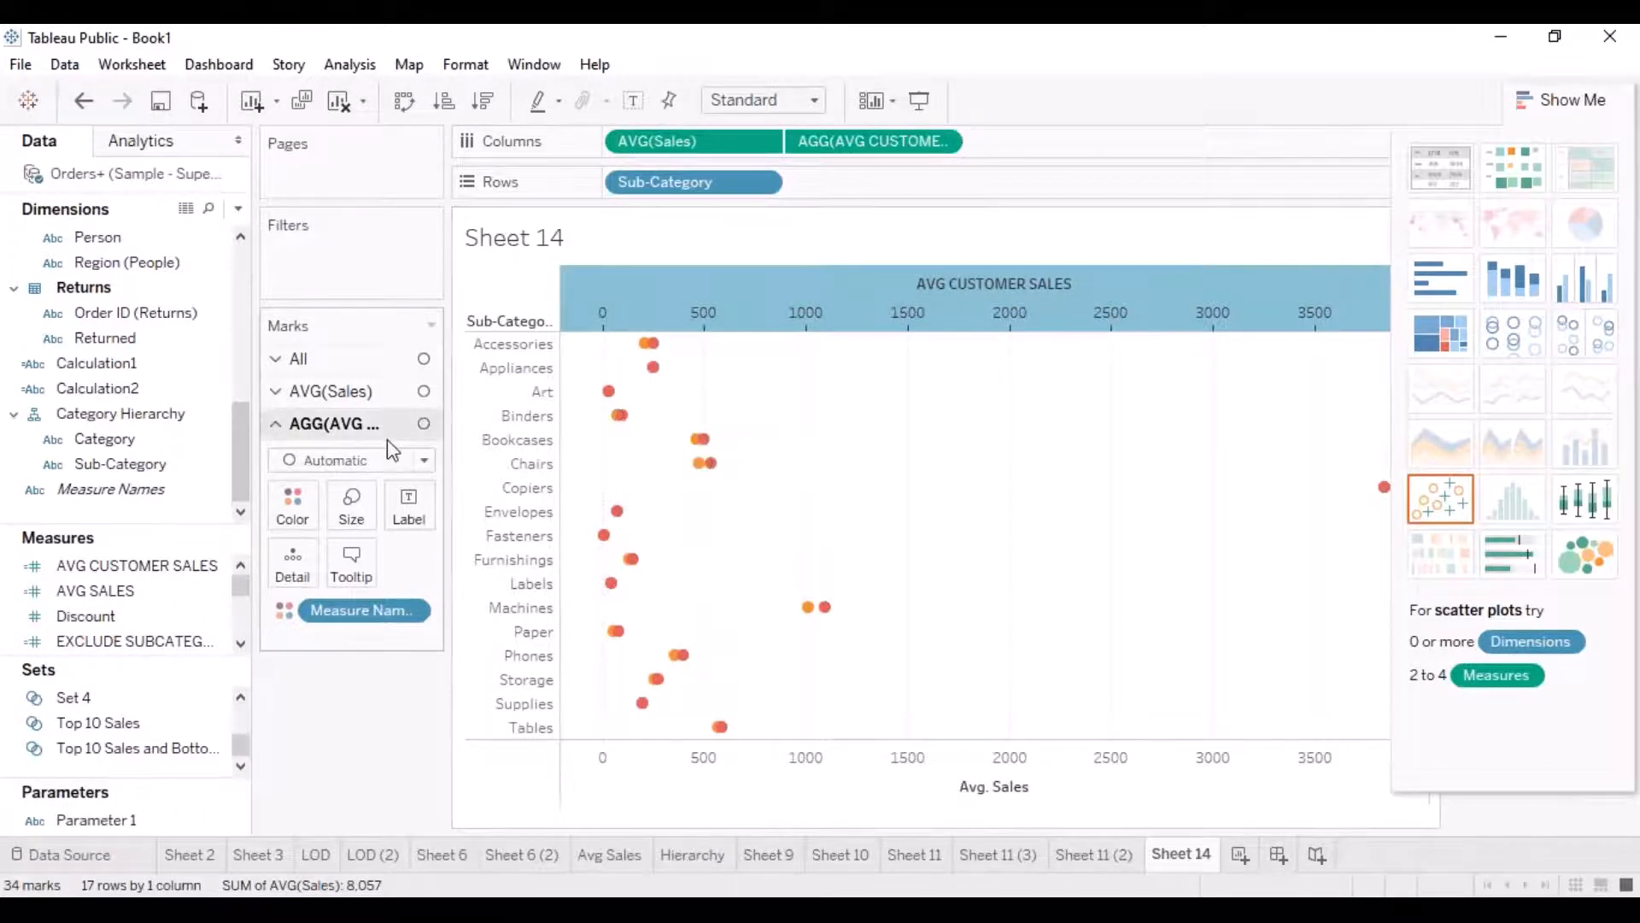
pyautogui.click(276, 391)
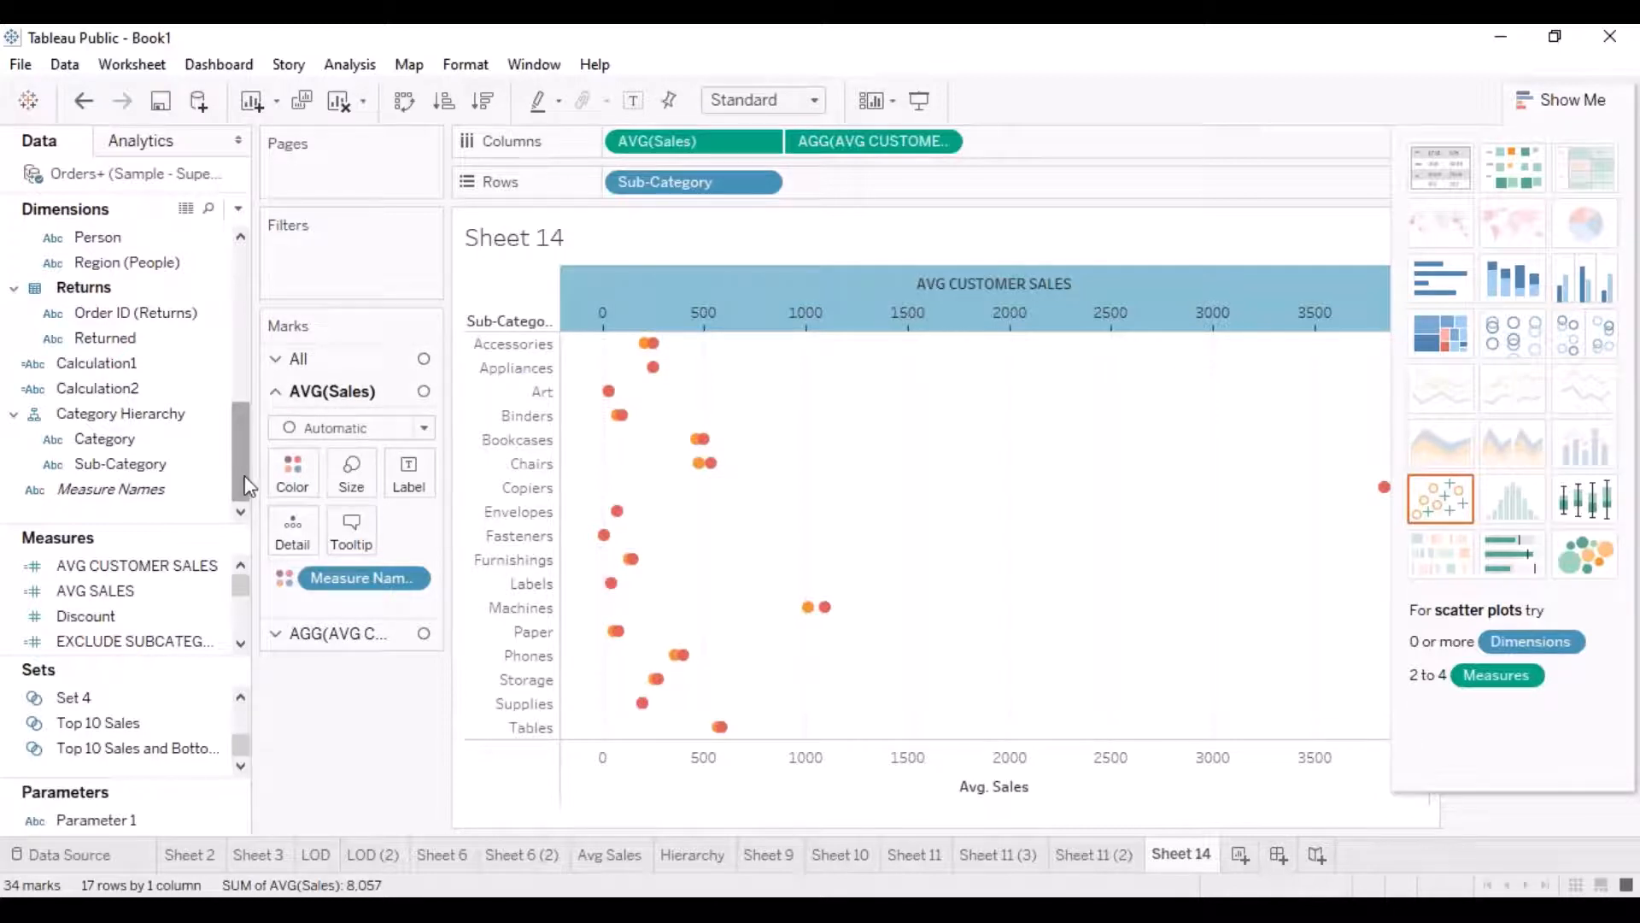
pyautogui.moveTo(245, 486); pyautogui.dragTo(253, 340)
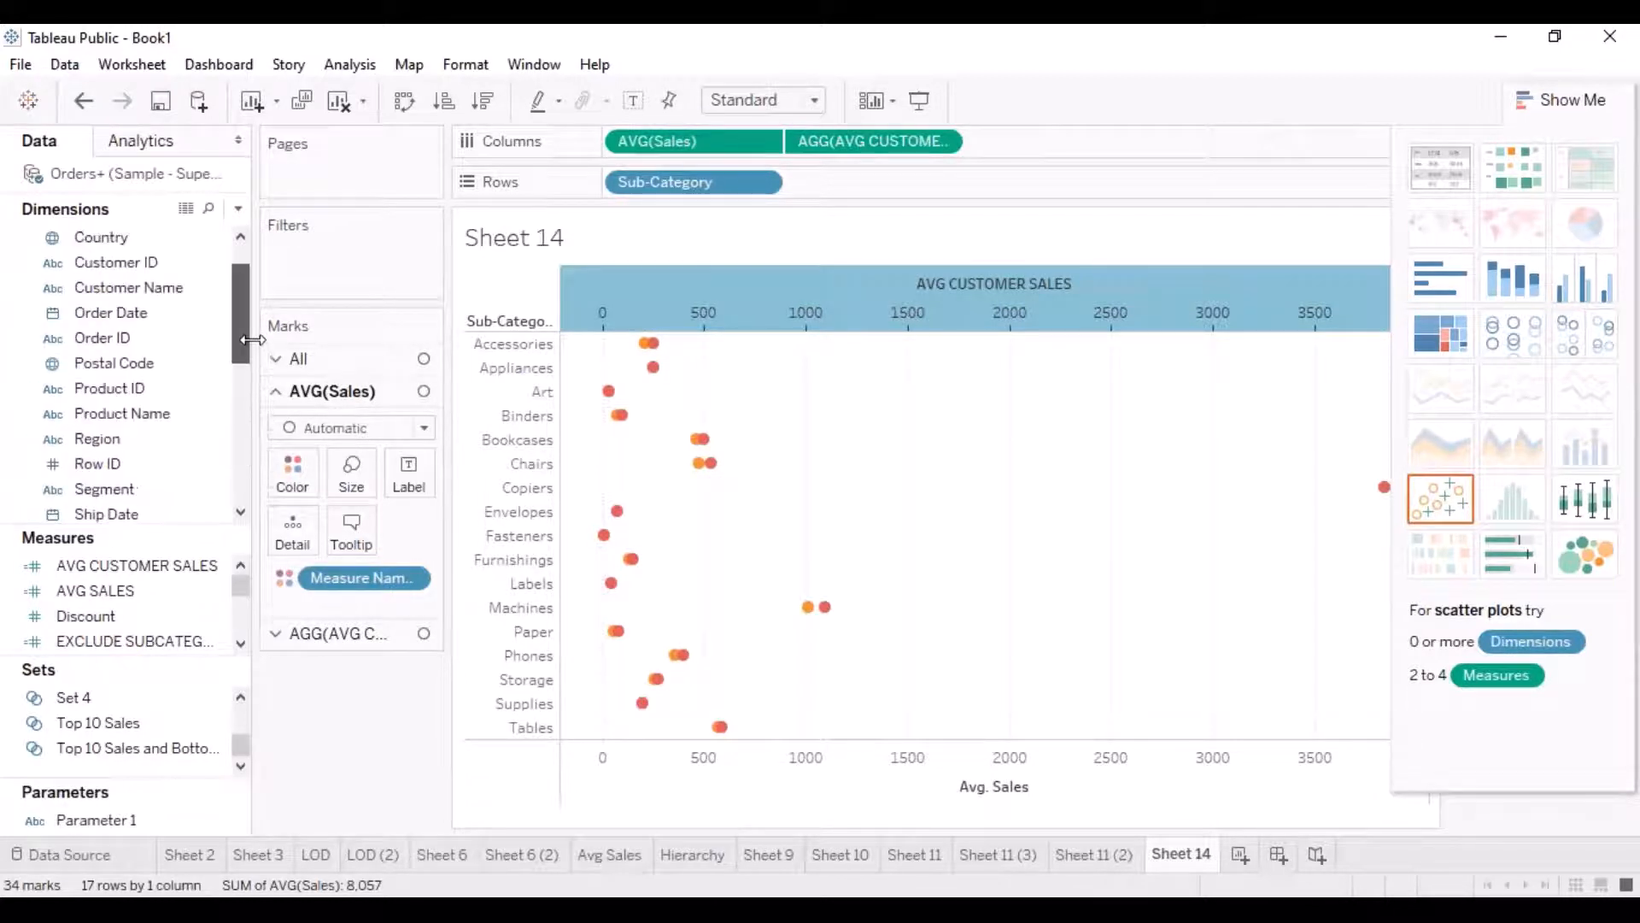
pyautogui.click(150, 265)
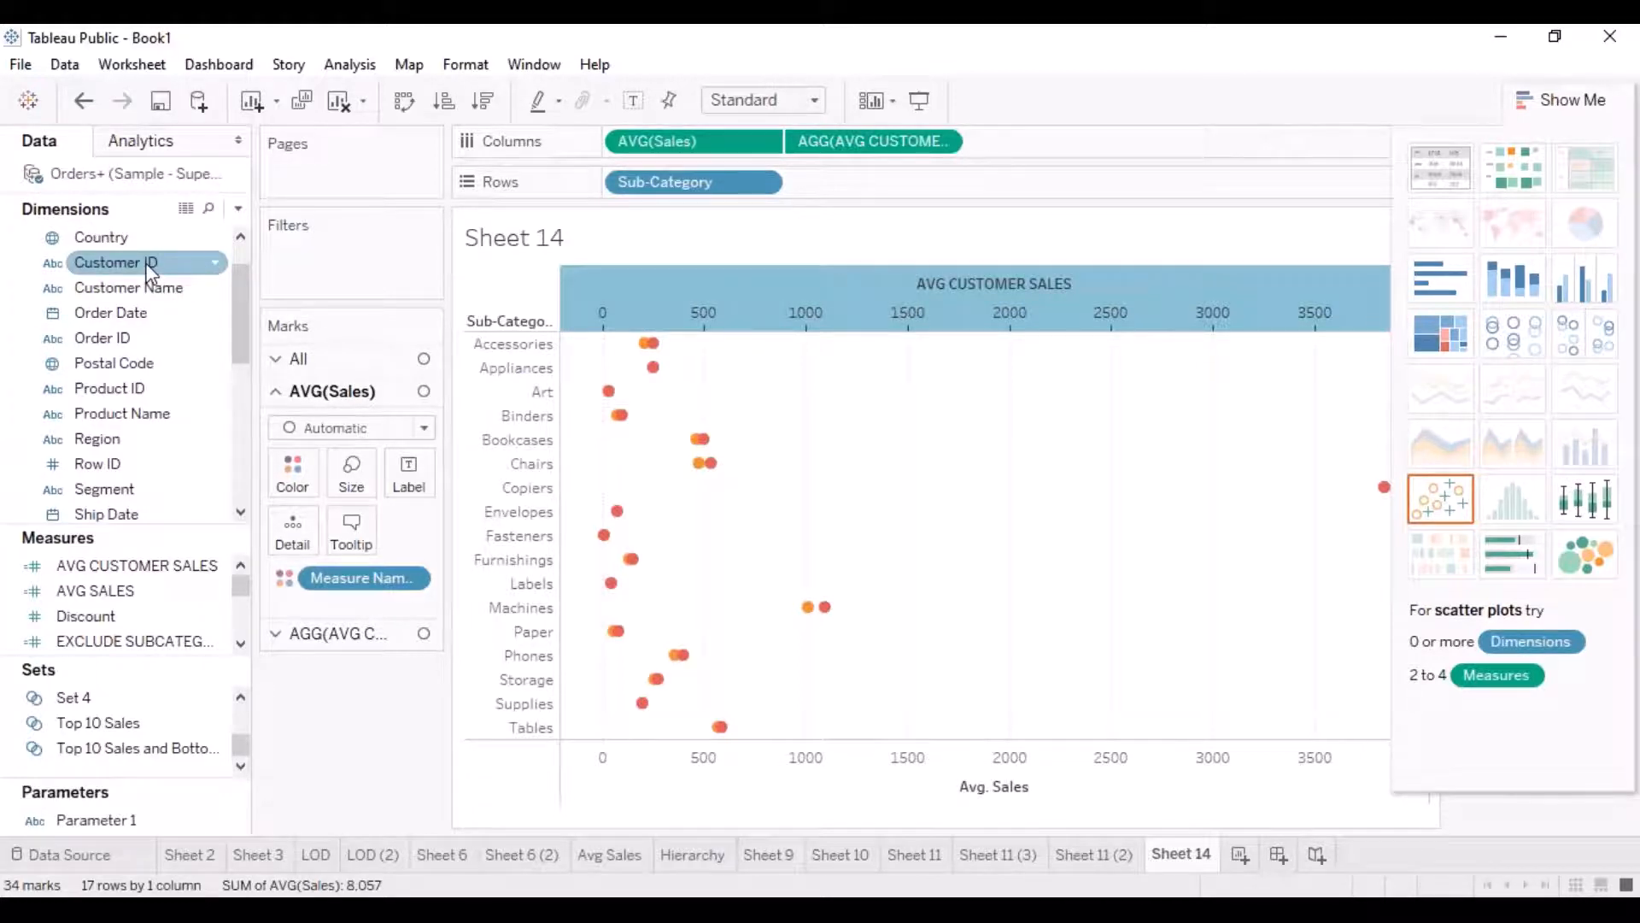
pyautogui.moveTo(151, 270); pyautogui.dragTo(290, 534)
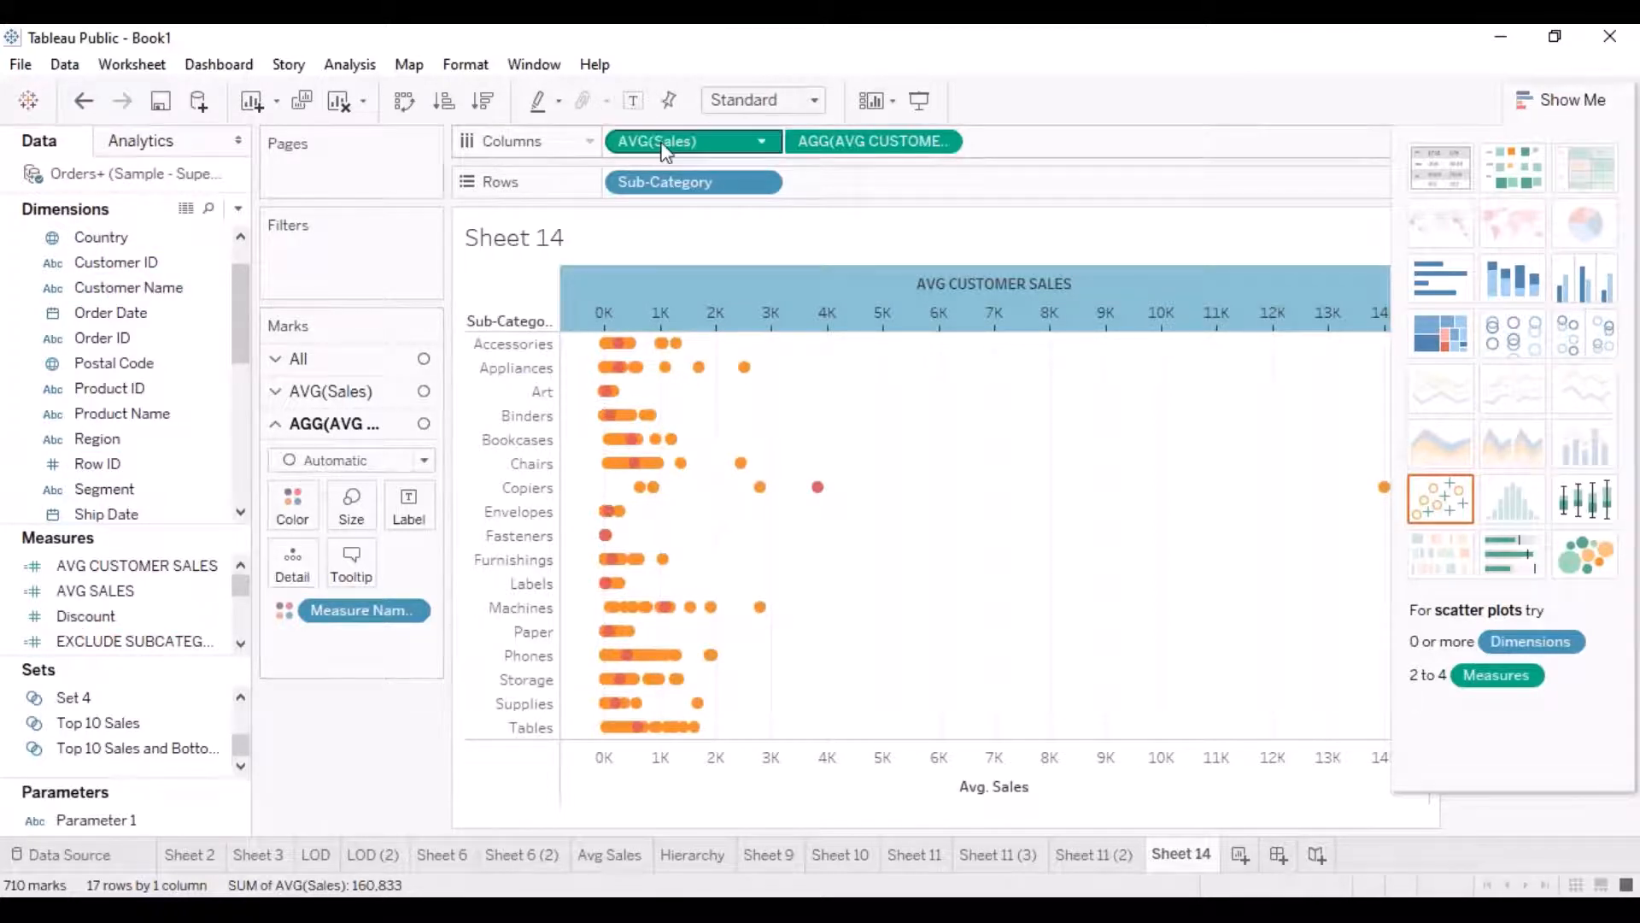
# Examine the average Sales of individual customer marks in sub-categories such as Labels, Phones and Machines.
pyautogui.moveTo(709, 150); pyautogui.dragTo(512, 333)
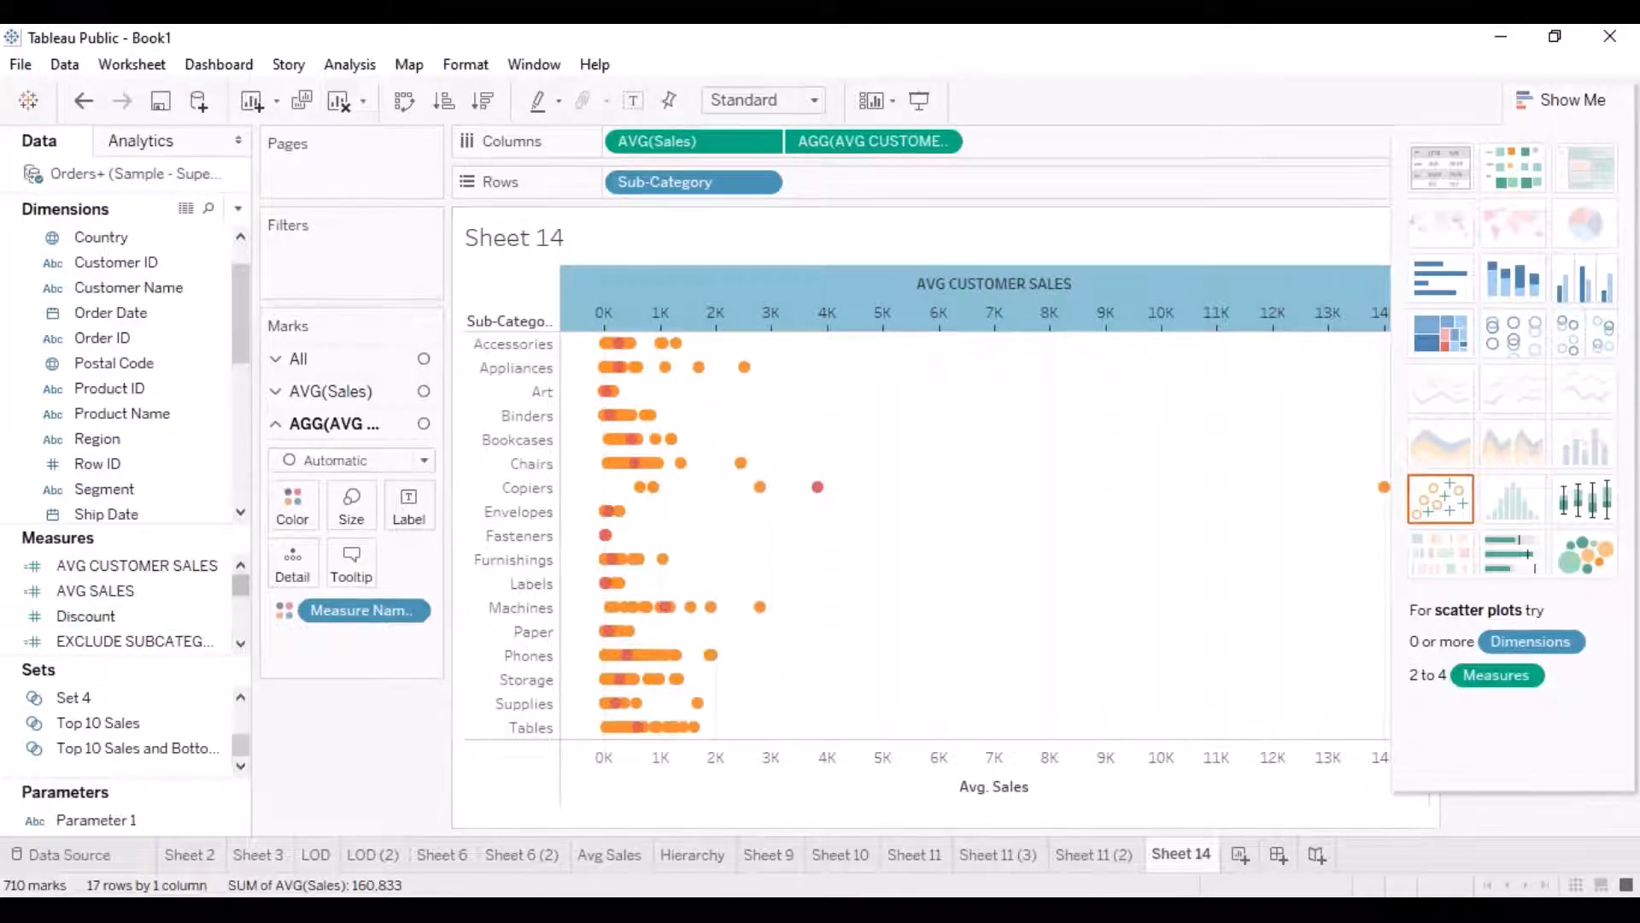
pyautogui.moveTo(615, 586)
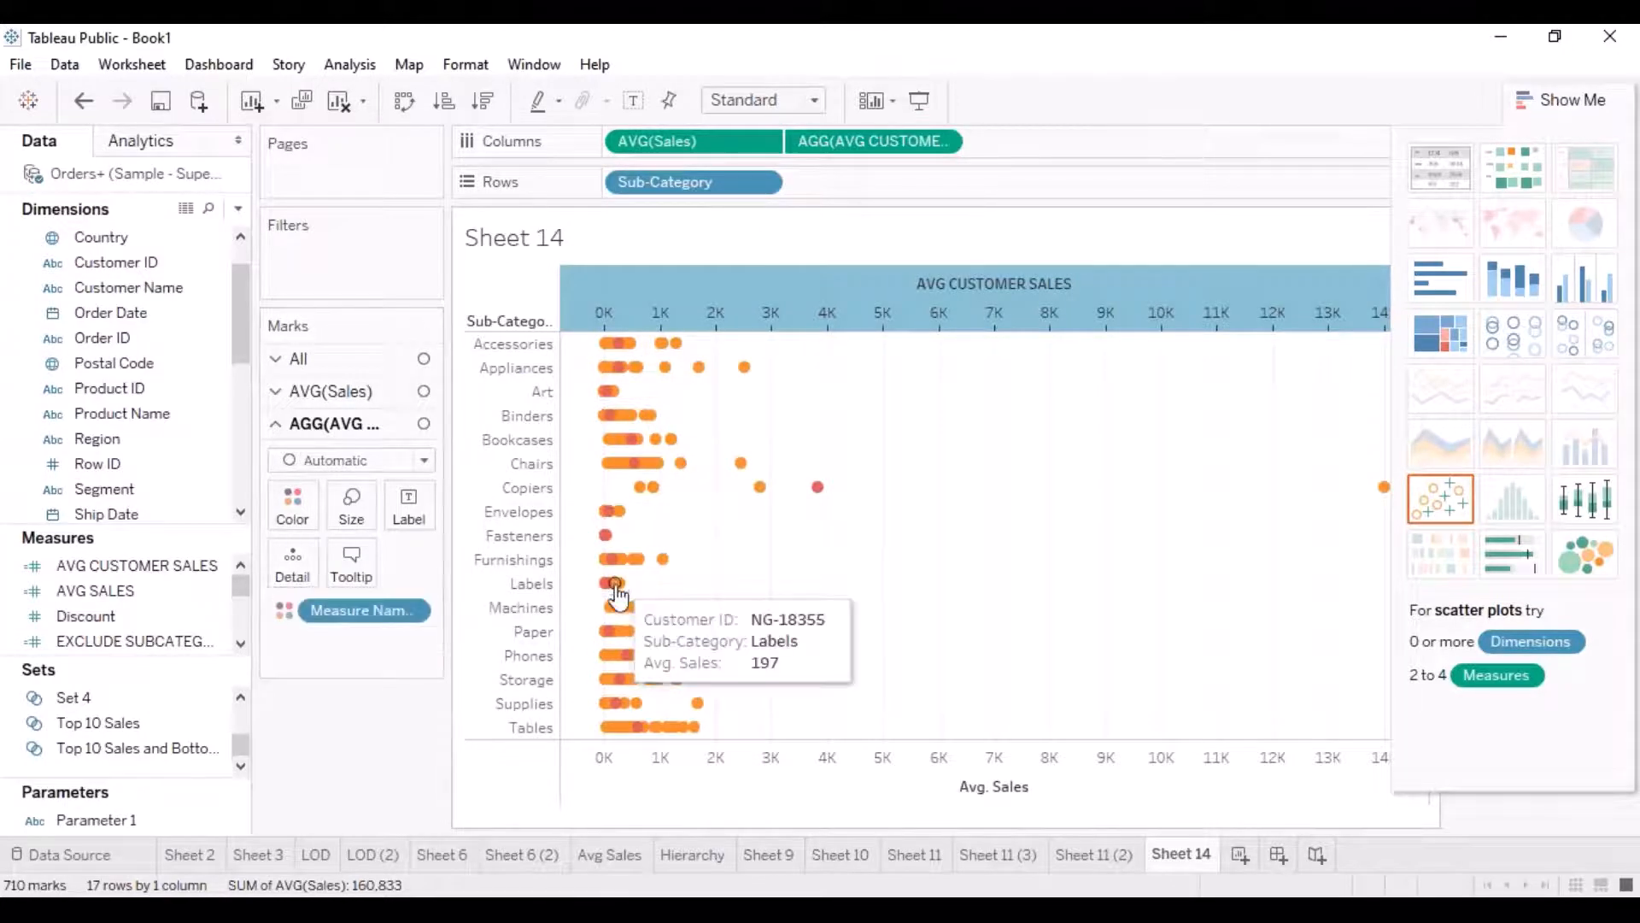
pyautogui.moveTo(626, 663)
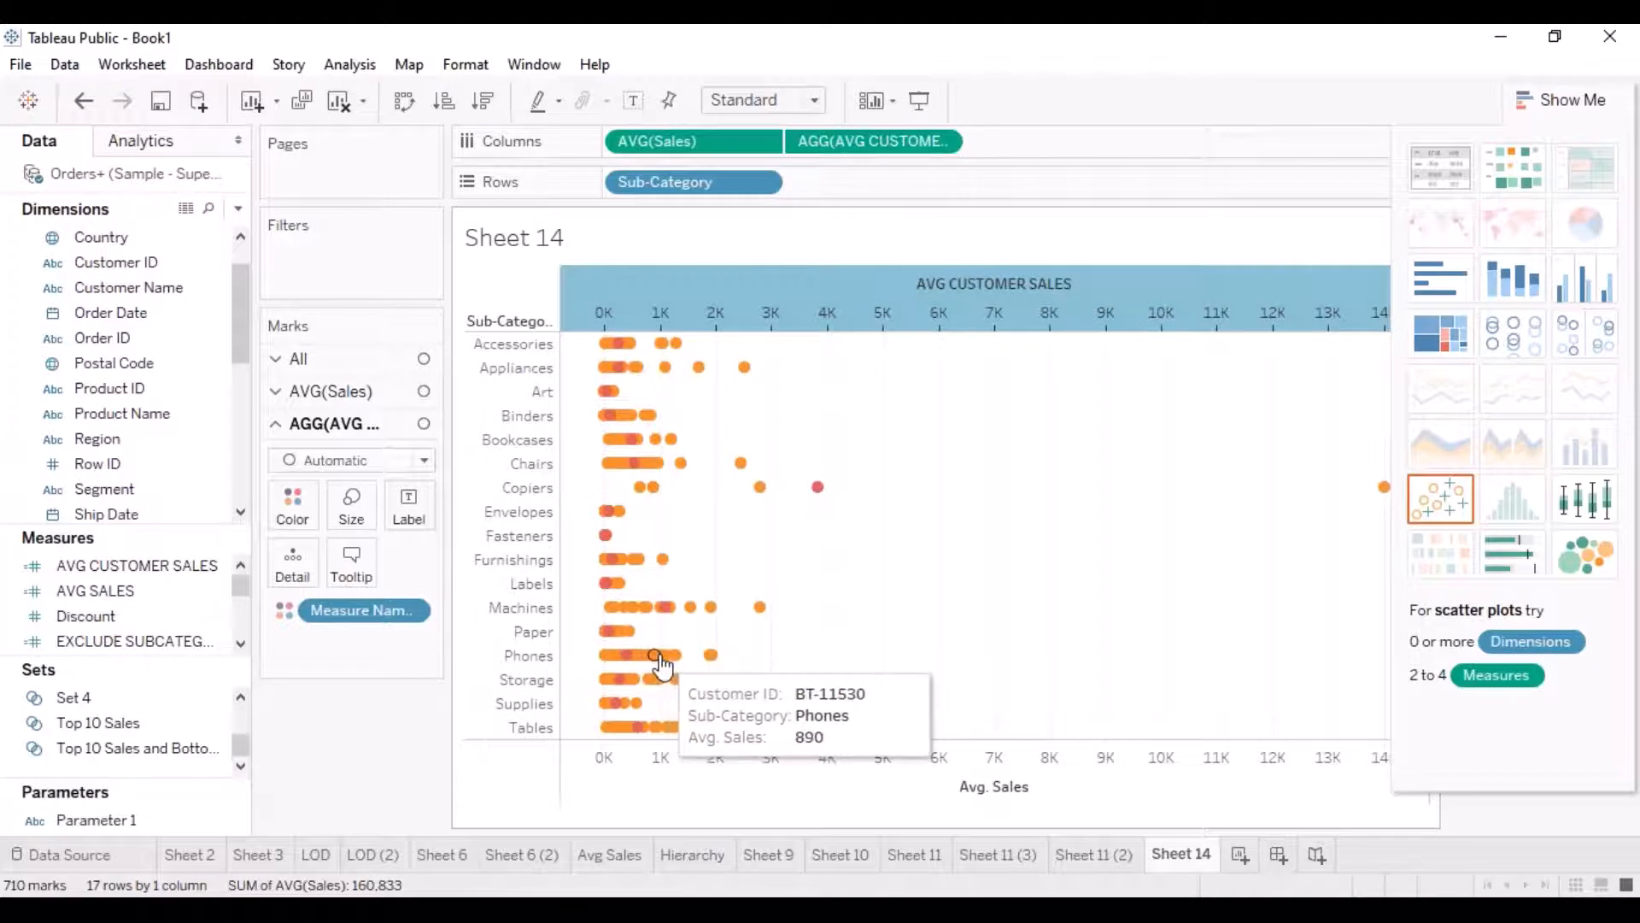
pyautogui.moveTo(759, 627)
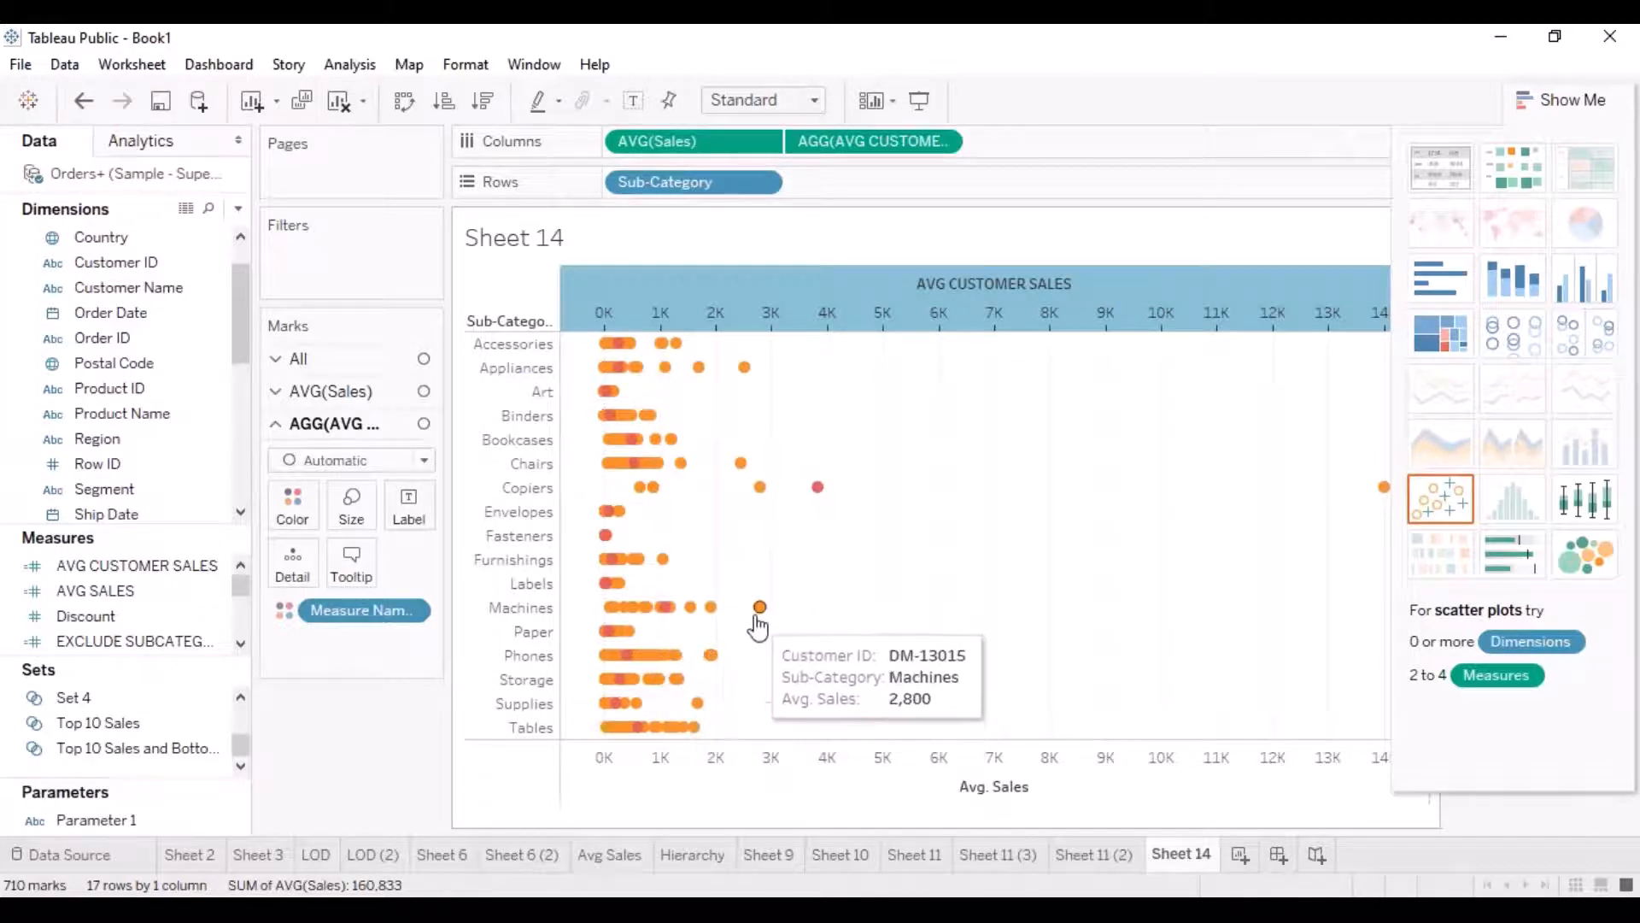
pyautogui.moveTo(706, 622)
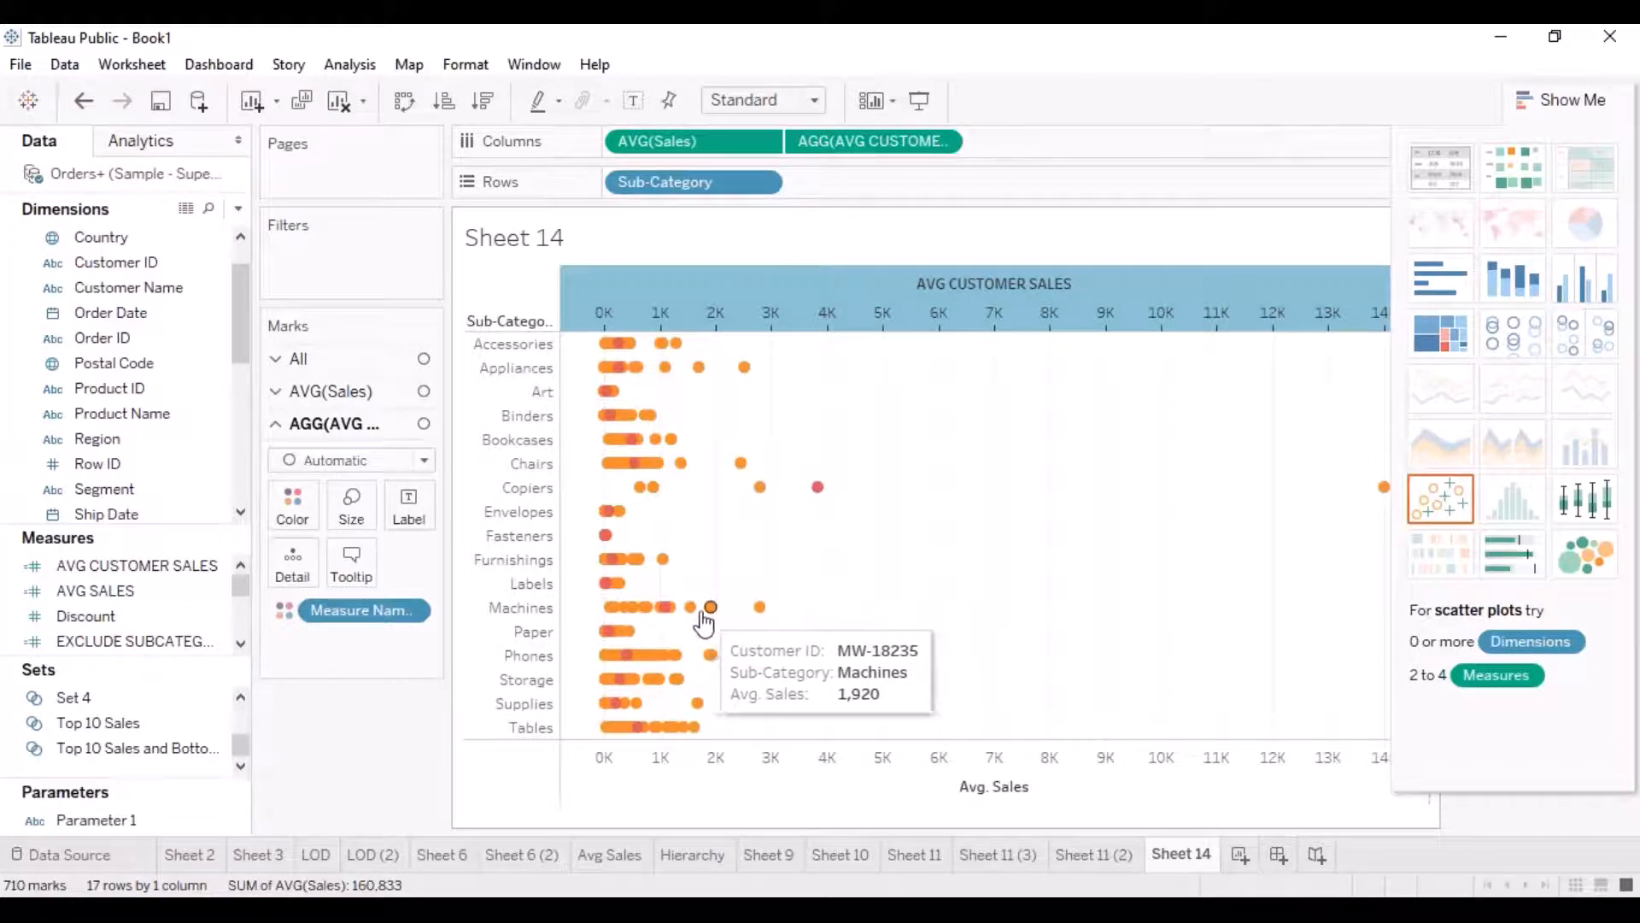
pyautogui.moveTo(633, 621)
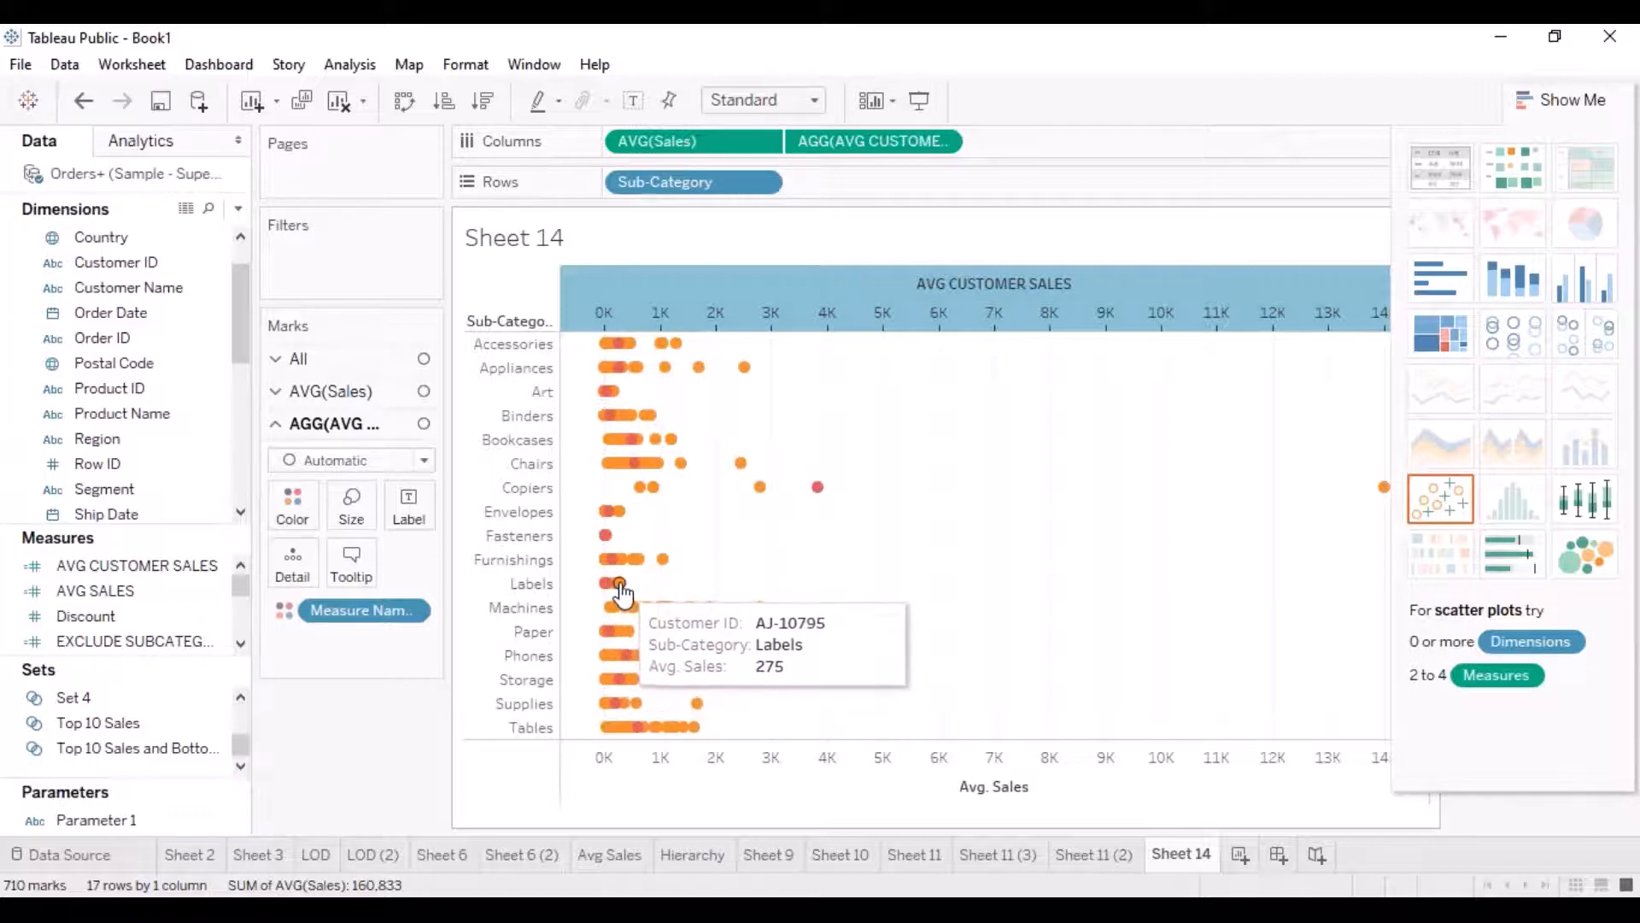
pyautogui.moveTo(646, 563)
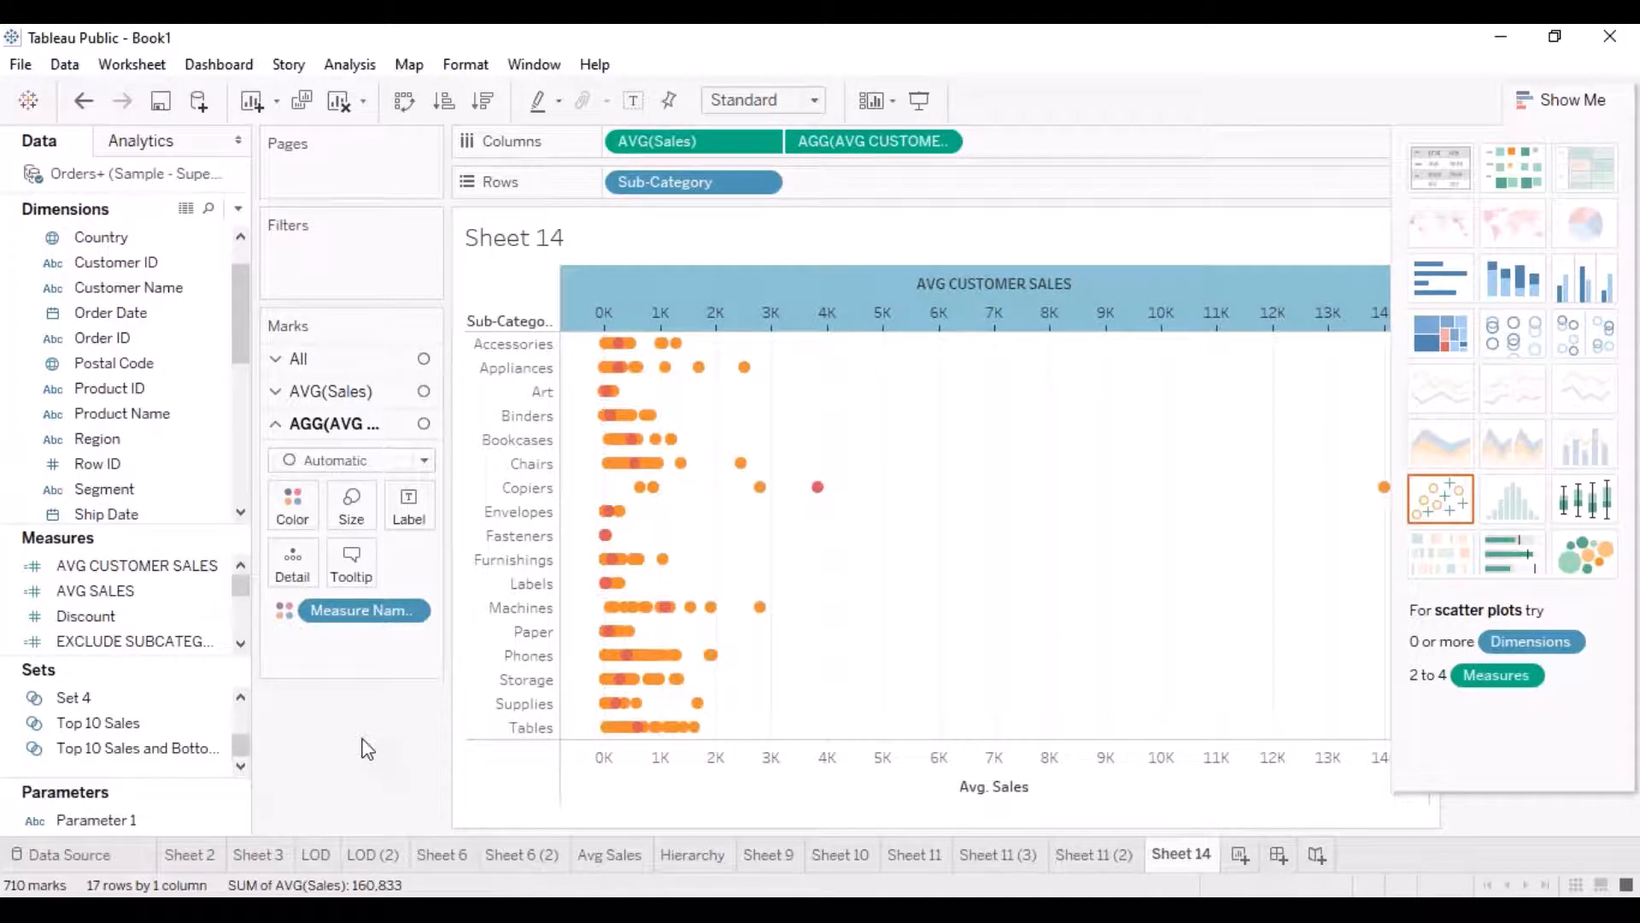
pyautogui.moveTo(610, 571)
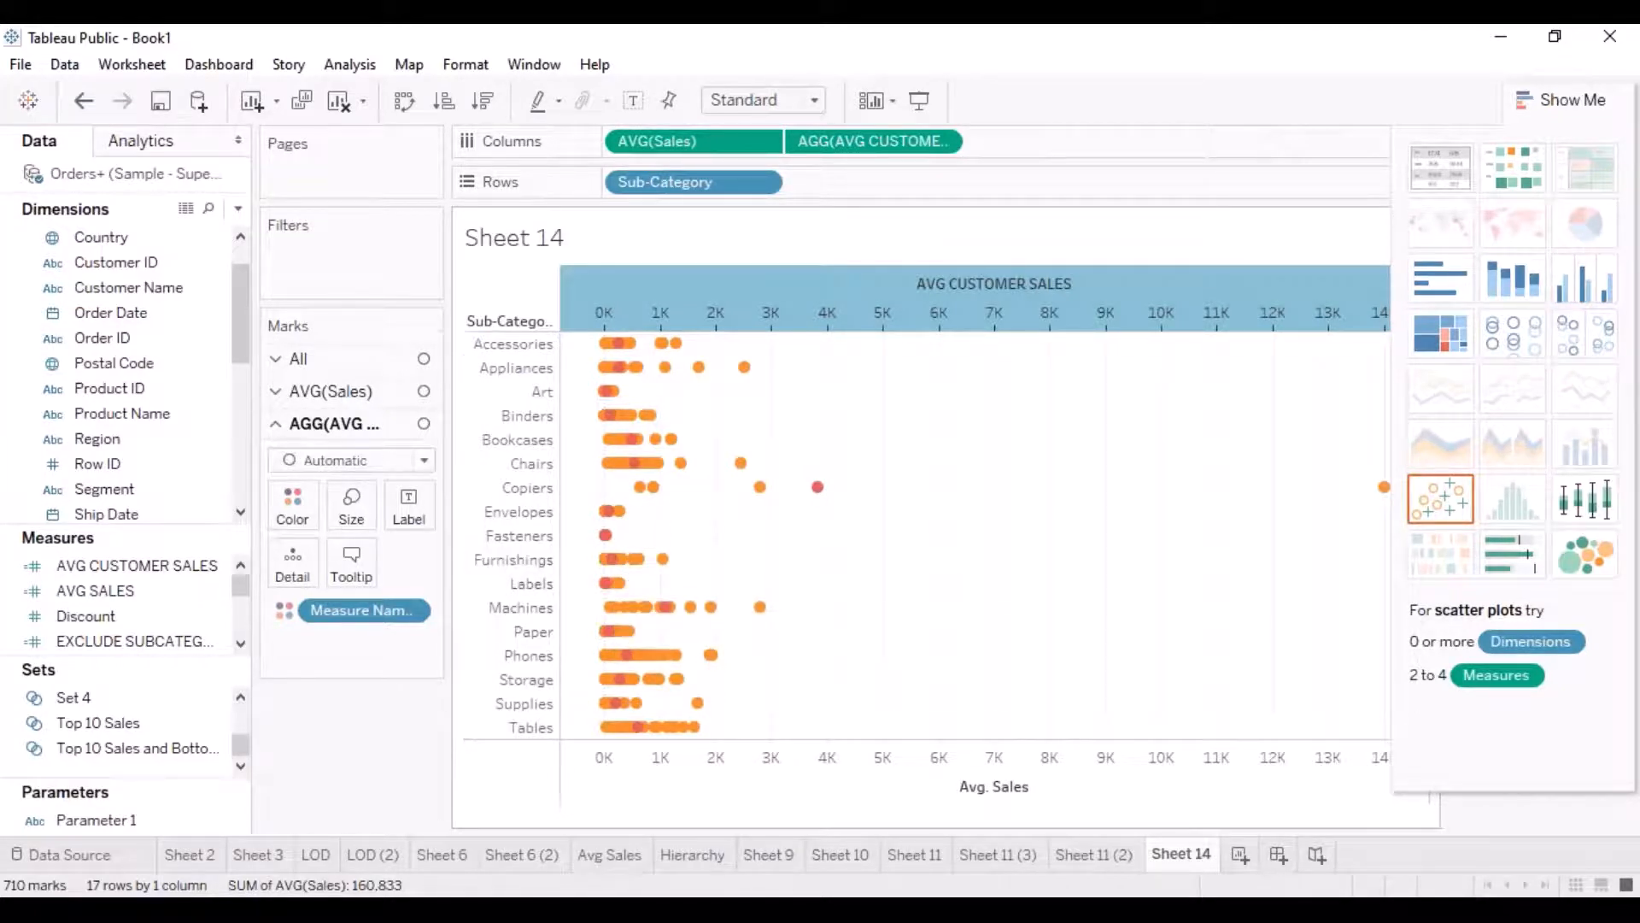
pyautogui.moveTo(763, 370)
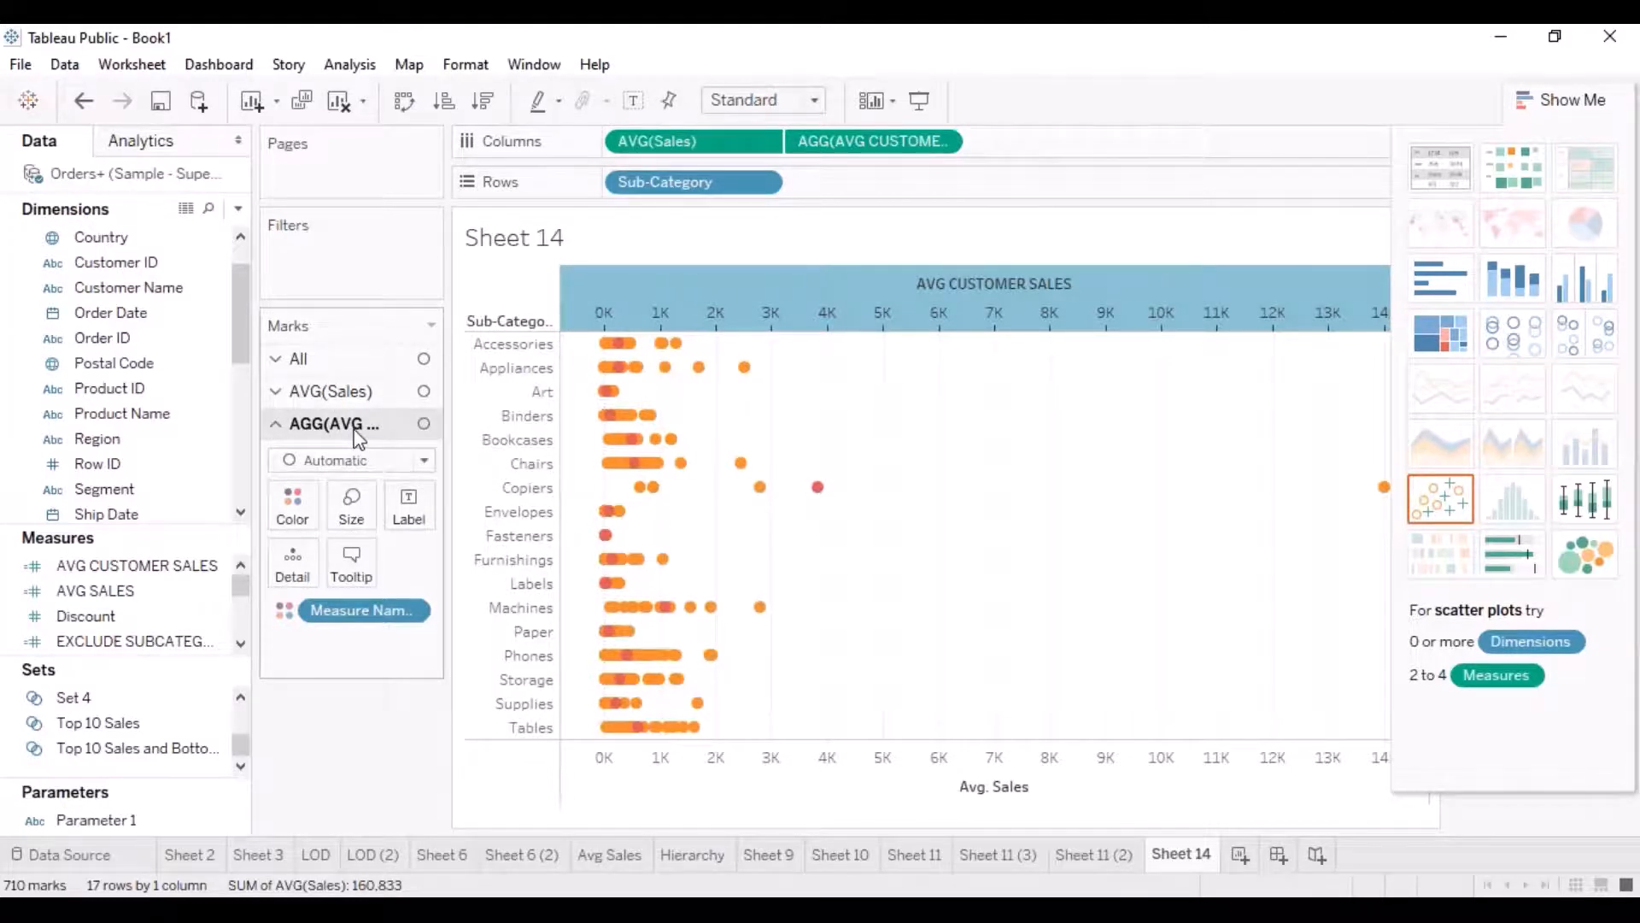
# Change the mark type of the AVG CUSTOMER SALES measure to Gantt Bar.
pyautogui.click(371, 393)
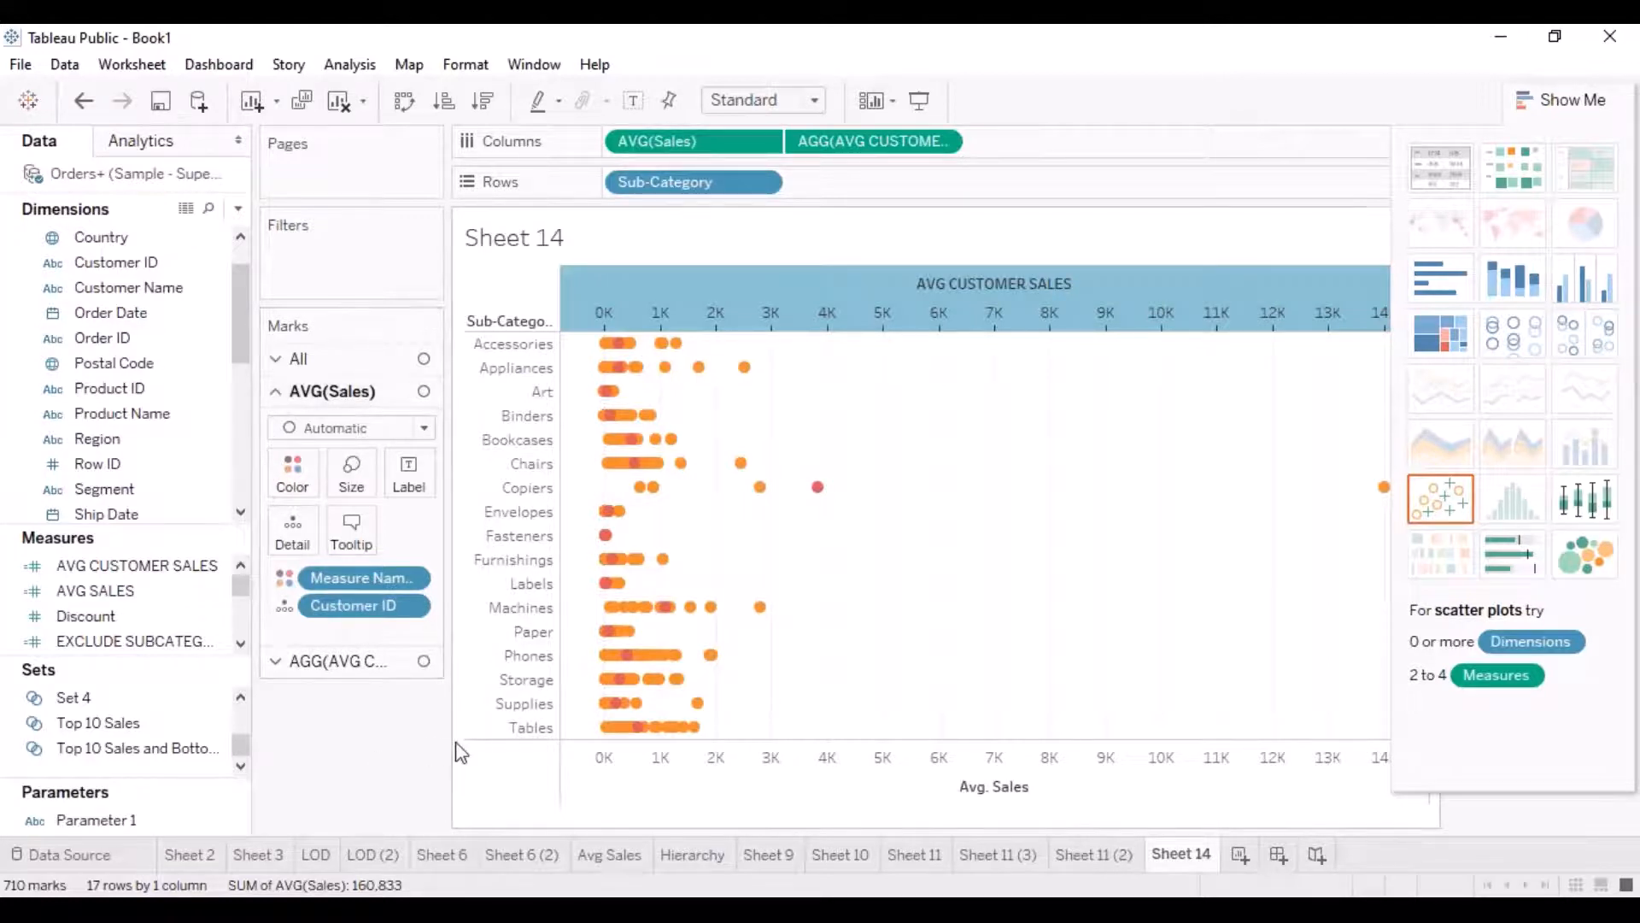
pyautogui.click(362, 662)
pyautogui.moveTo(365, 671); pyautogui.dragTo(266, 315)
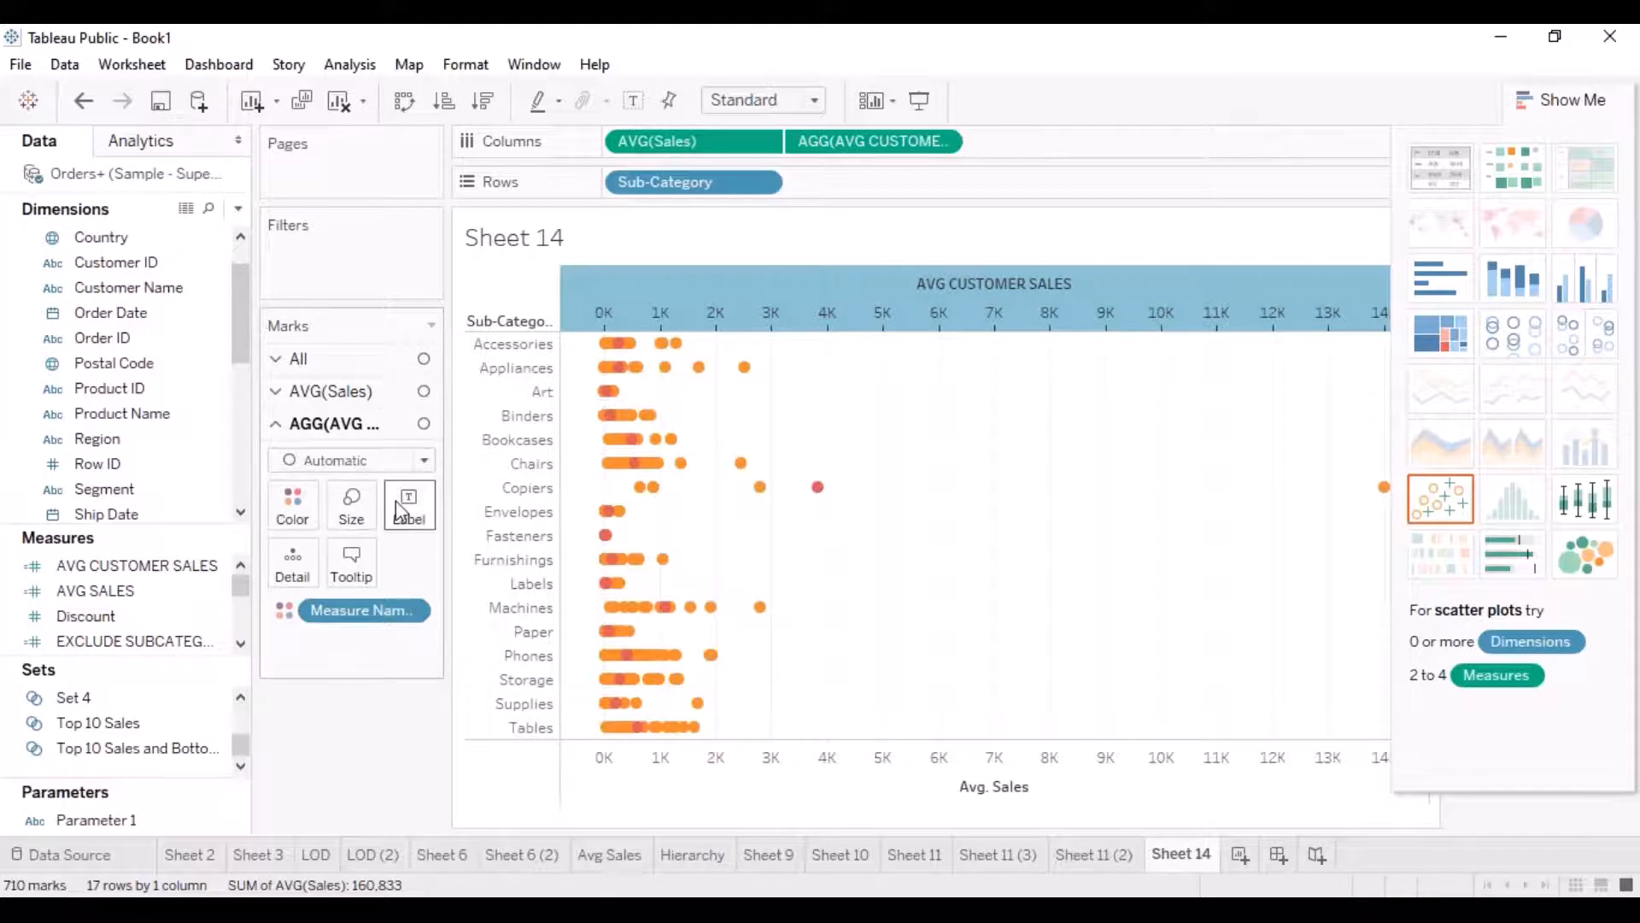
pyautogui.click(426, 460)
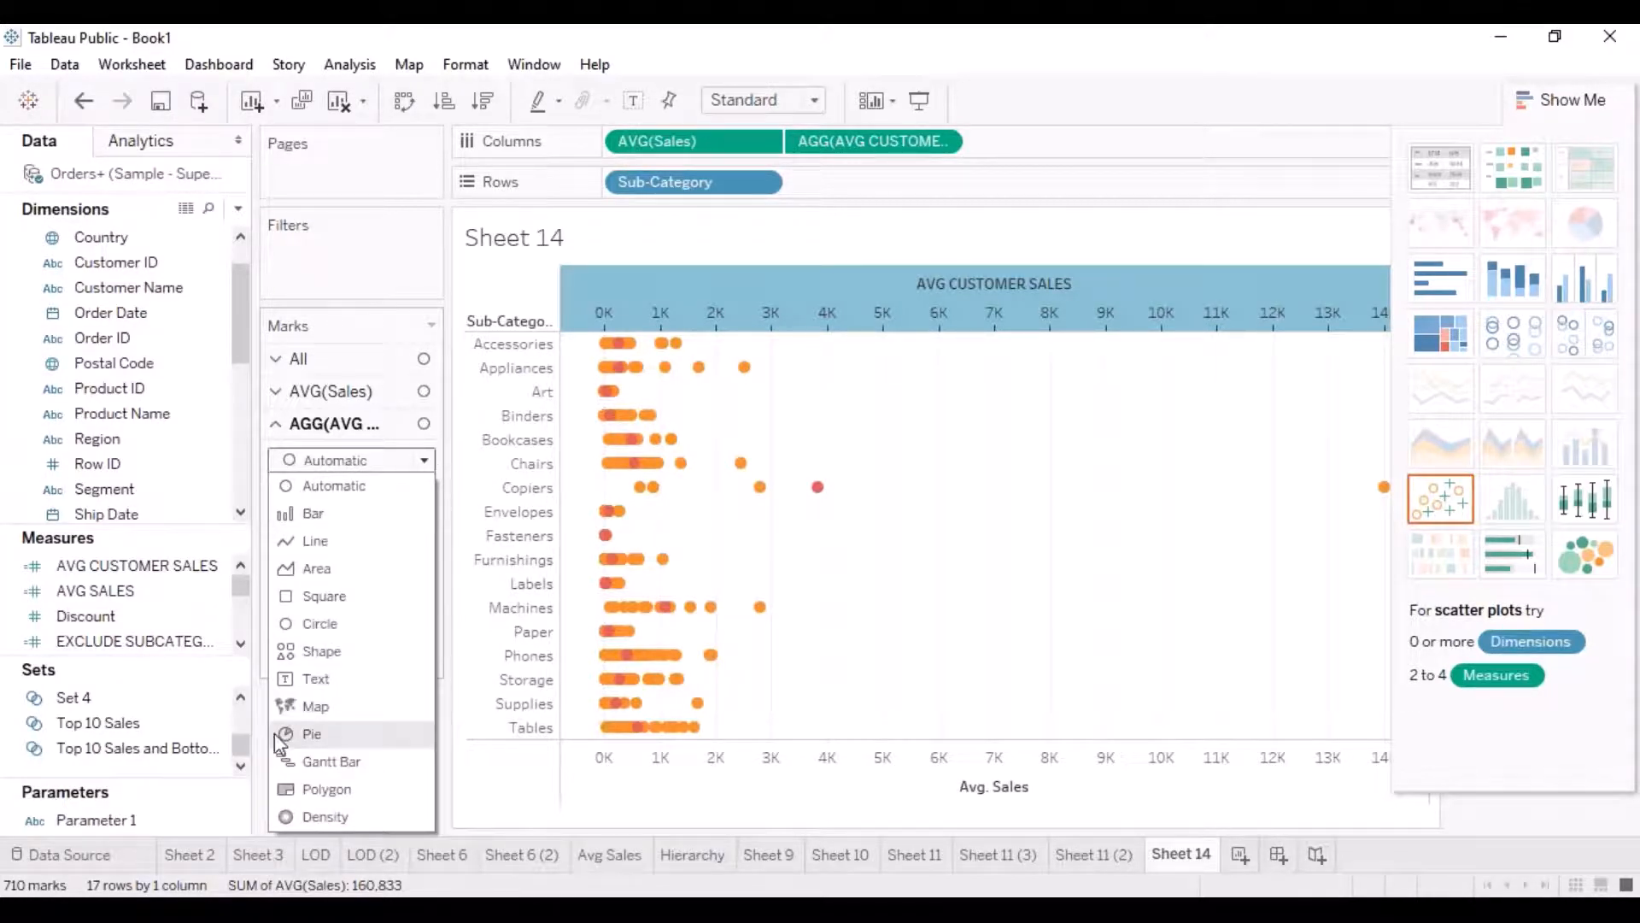
pyautogui.click(323, 763)
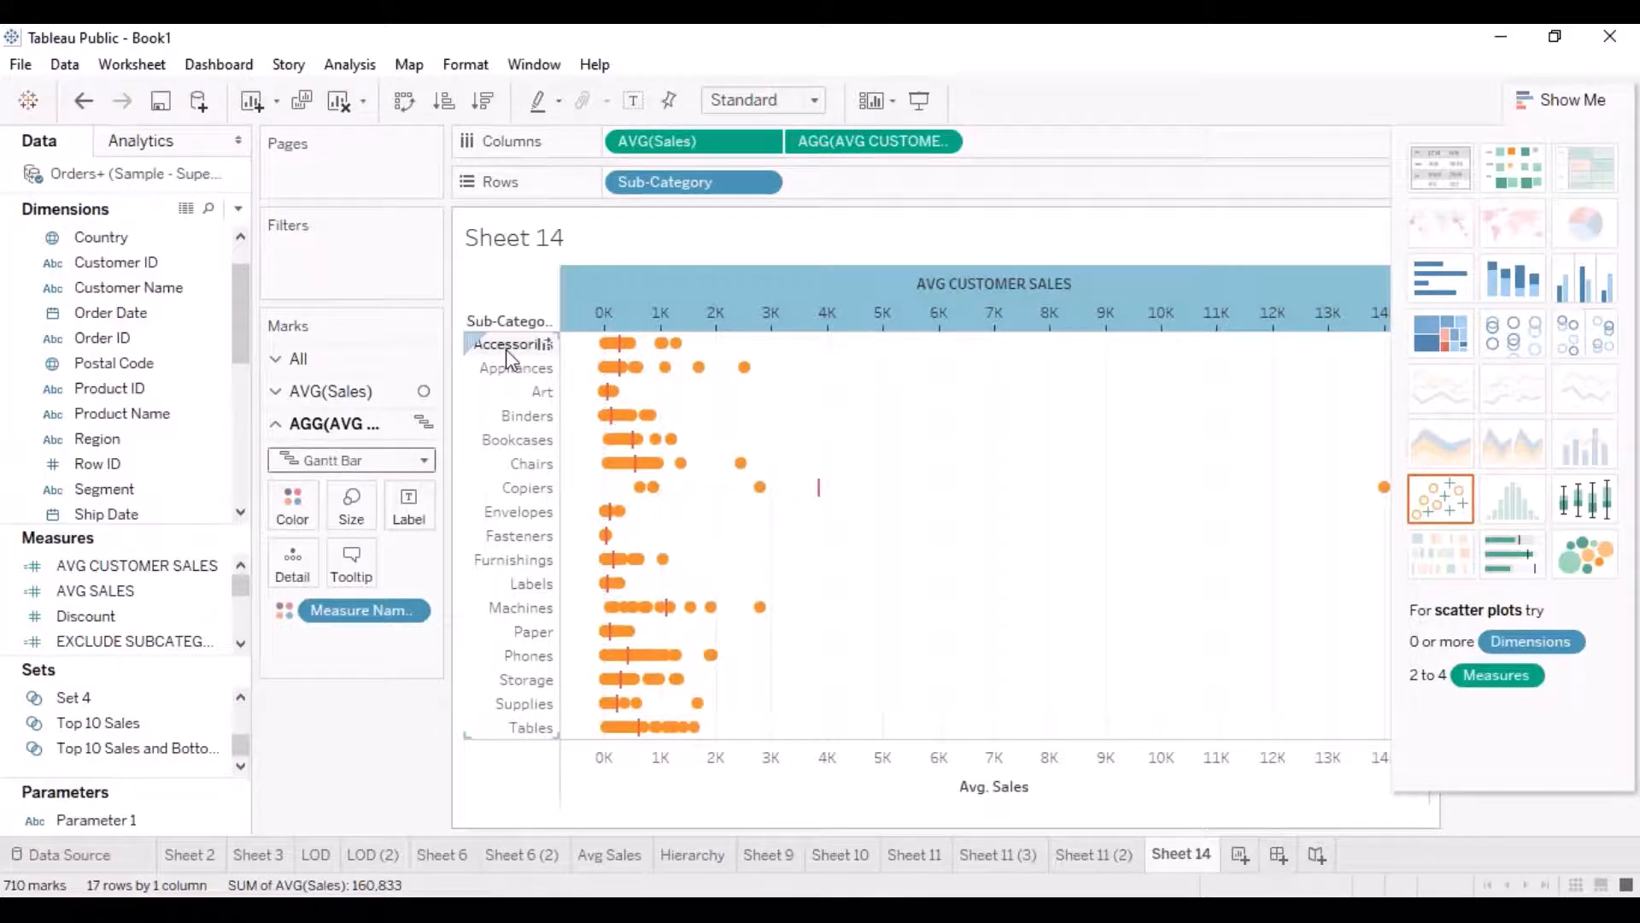
# Compare the AVG CUSTOMER SALES lines with the individual customer marks, including those for Copiers, Machines and Furnishings.
pyautogui.moveTo(607, 361)
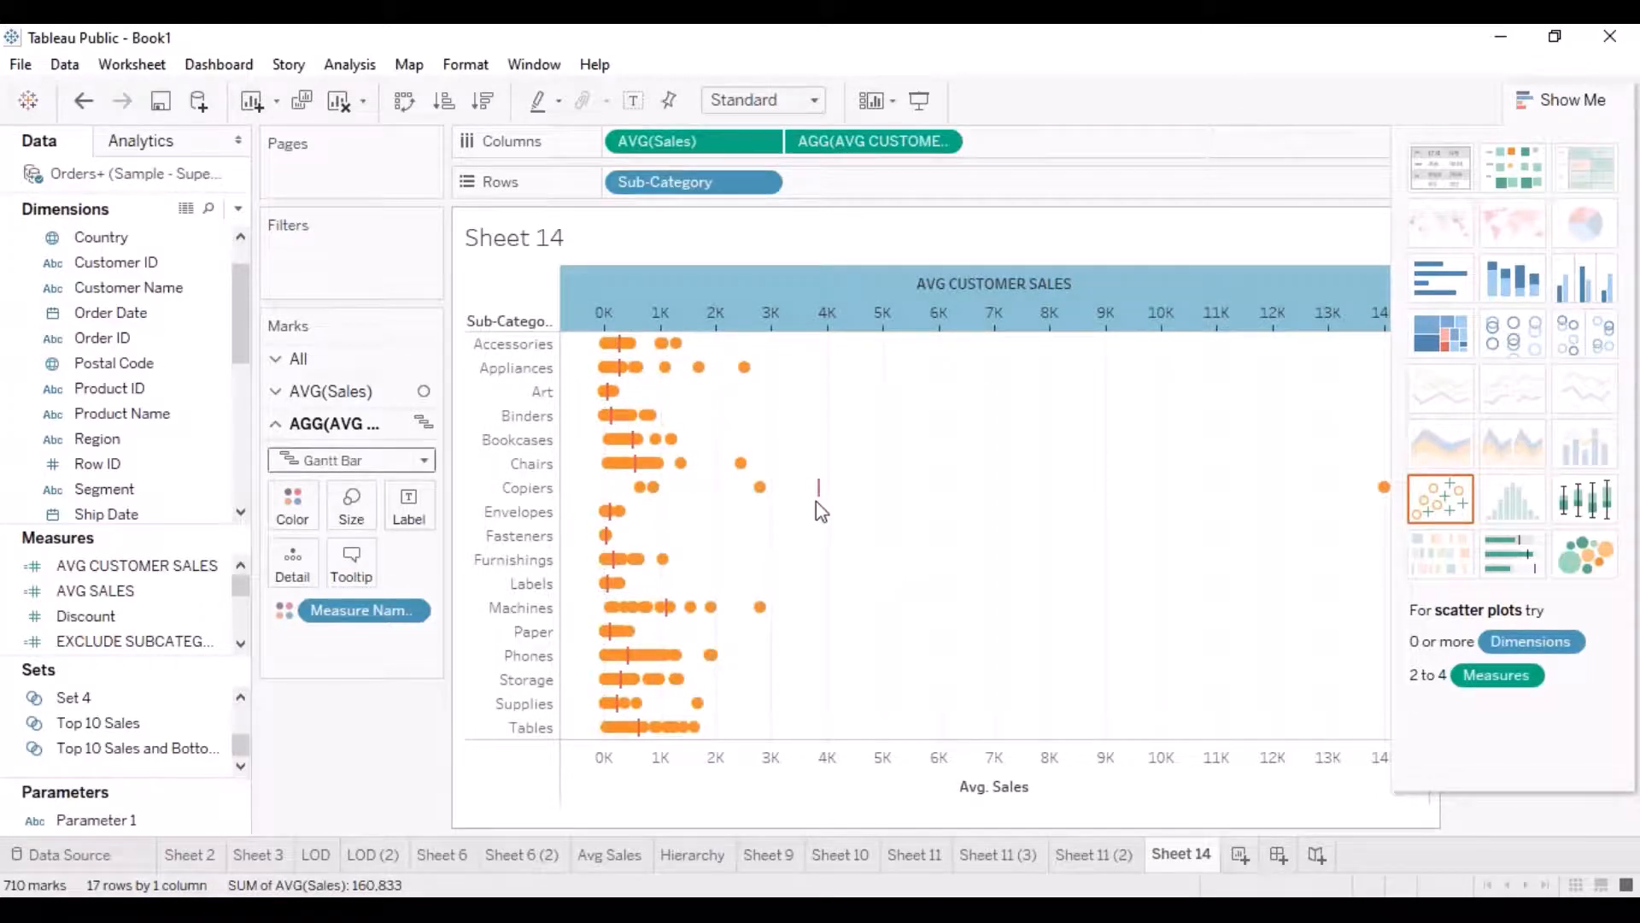
pyautogui.moveTo(820, 502)
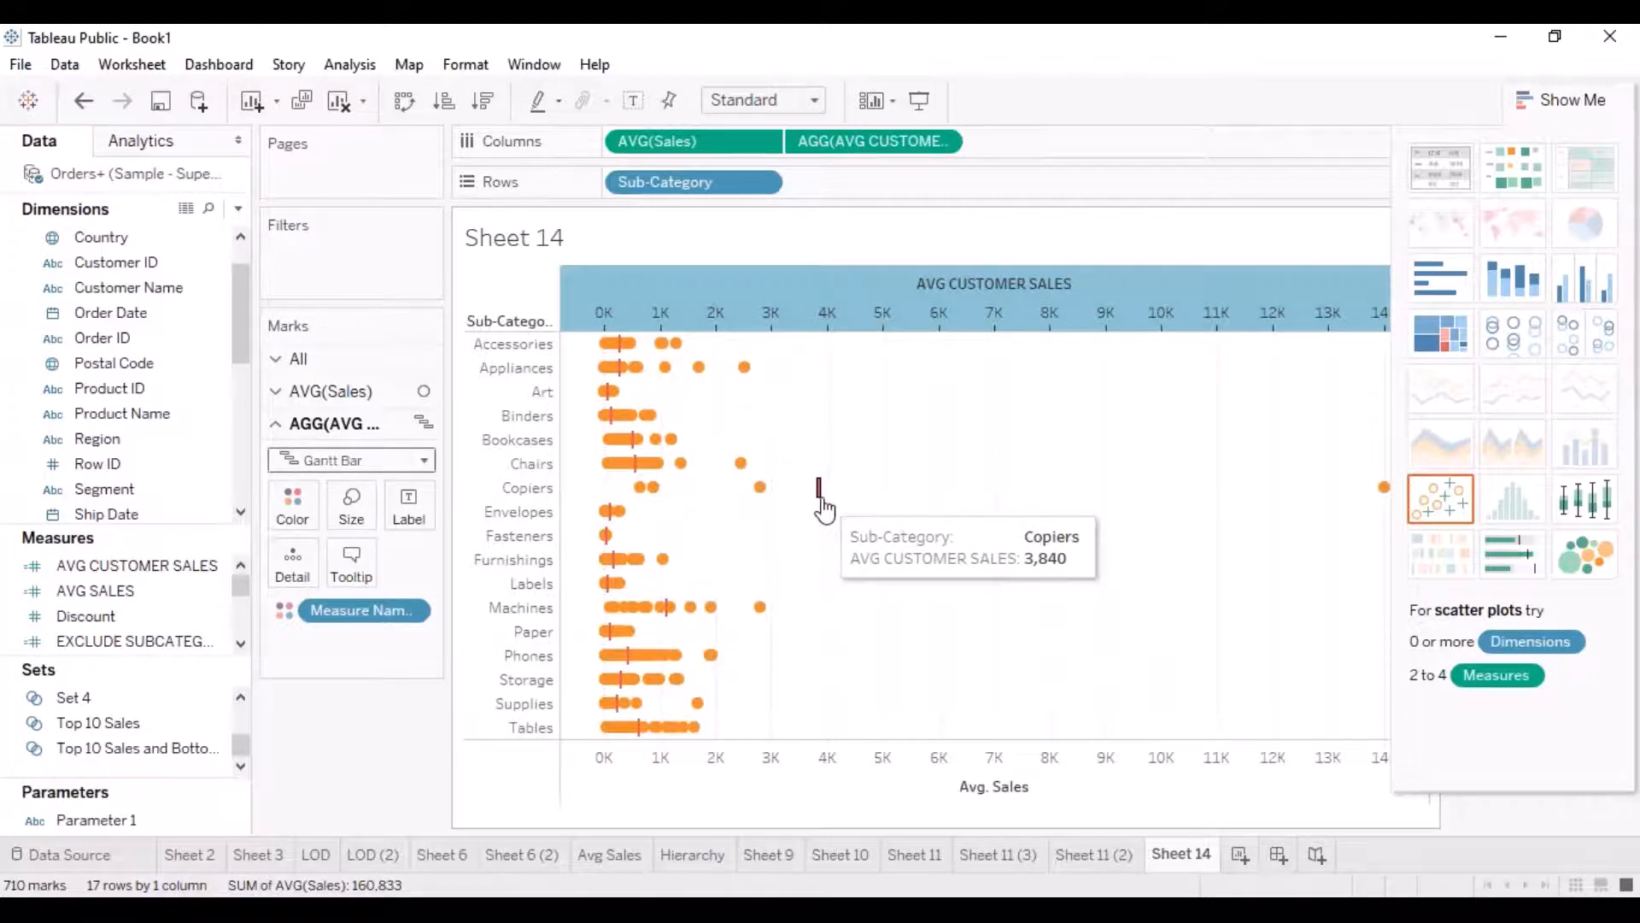
pyautogui.moveTo(758, 497)
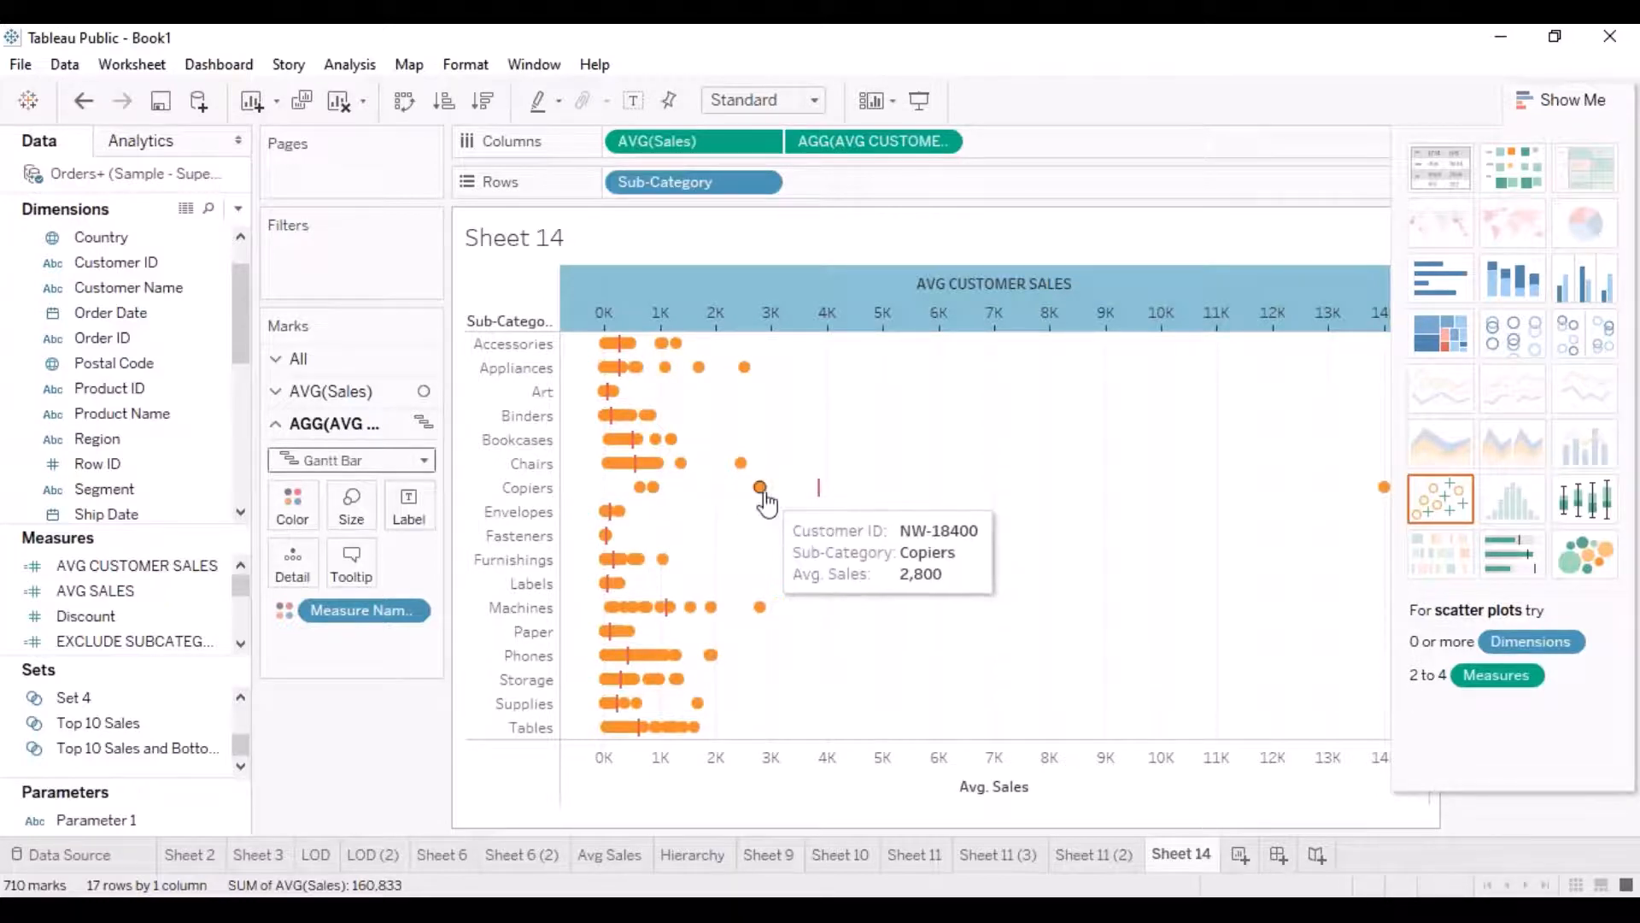
pyautogui.moveTo(1385, 504)
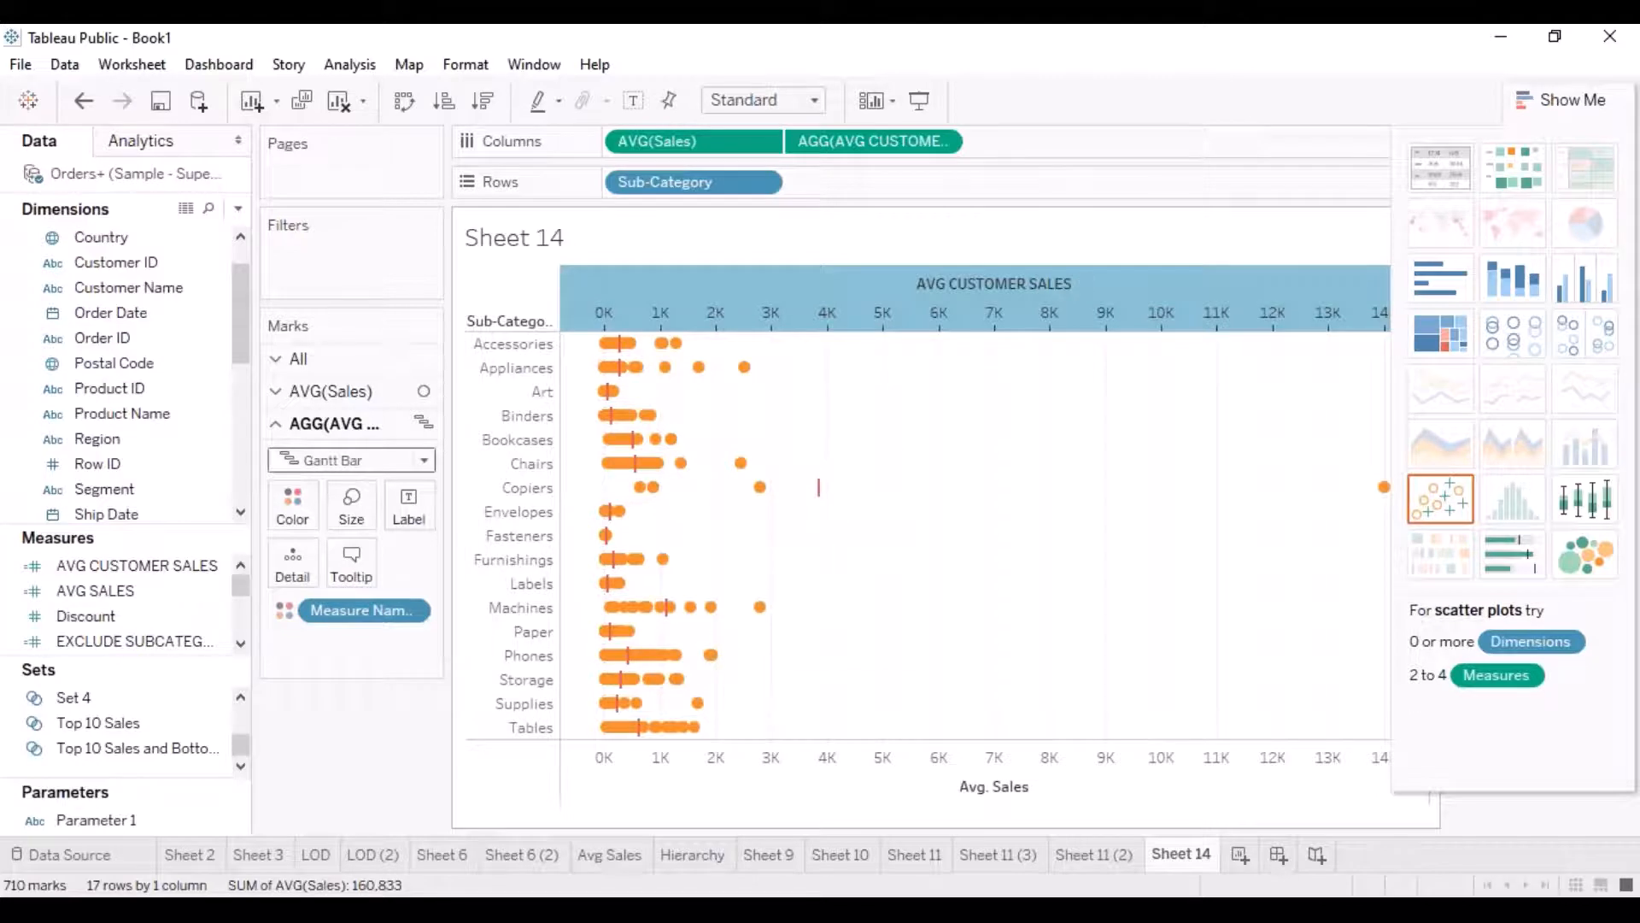
pyautogui.moveTo(728, 609)
pyautogui.moveTo(664, 621)
pyautogui.moveTo(611, 586)
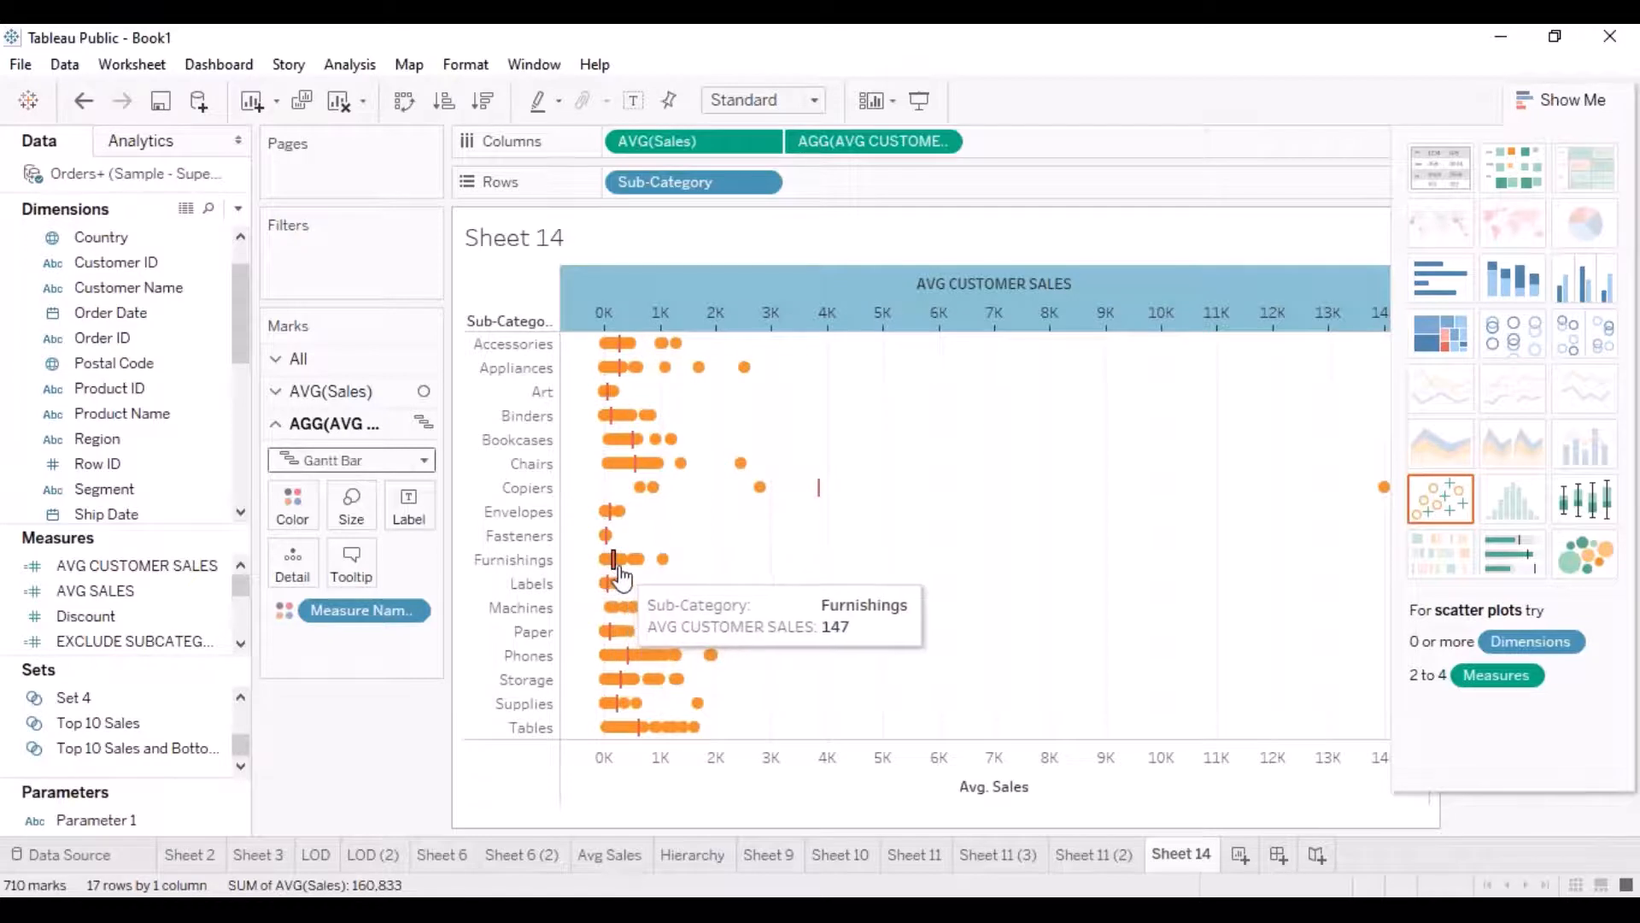
pyautogui.moveTo(669, 571)
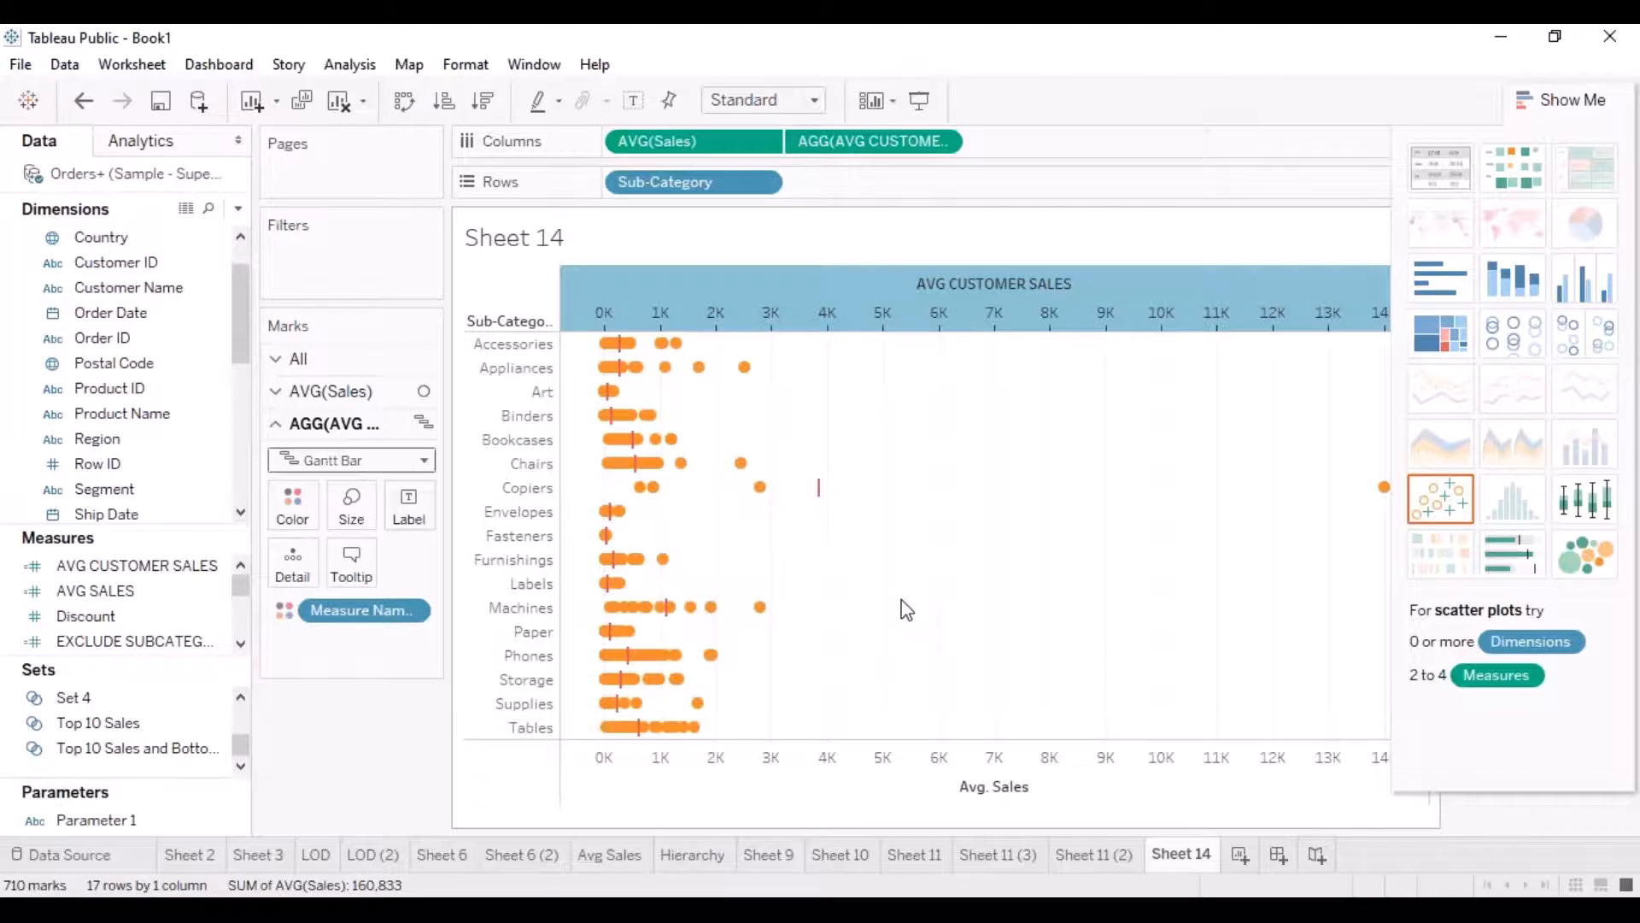
pyautogui.moveTo(633, 451)
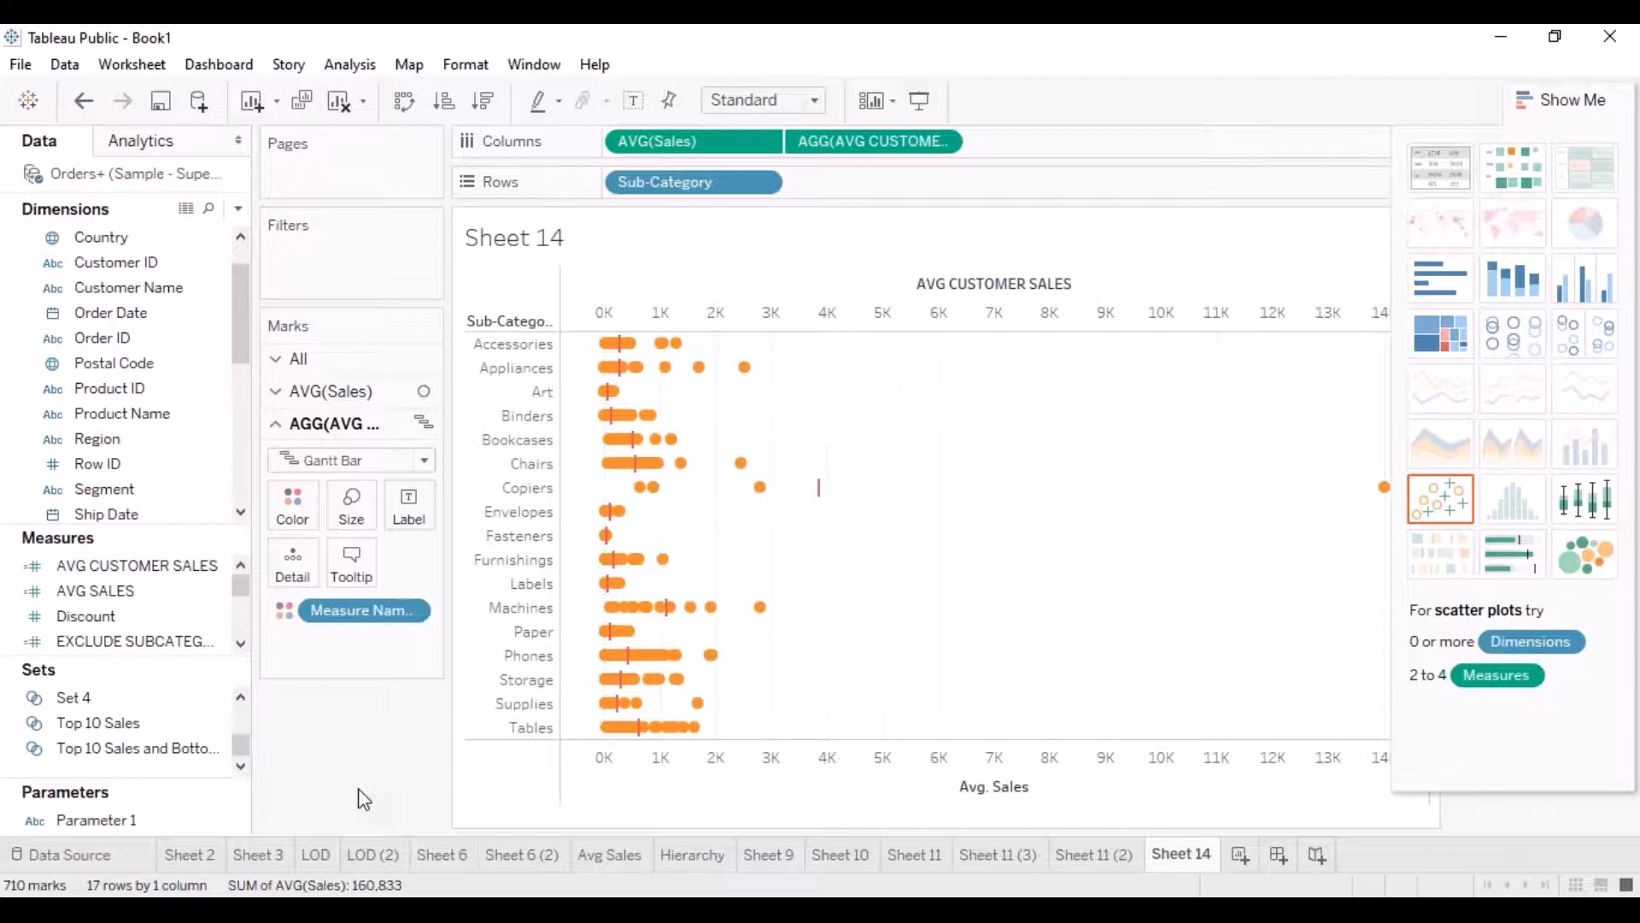
# Look through the earlier worksheets and open Sheet 6 with its average sales bars per sub-category.
pyautogui.click(1096, 864)
pyautogui.click(1033, 859)
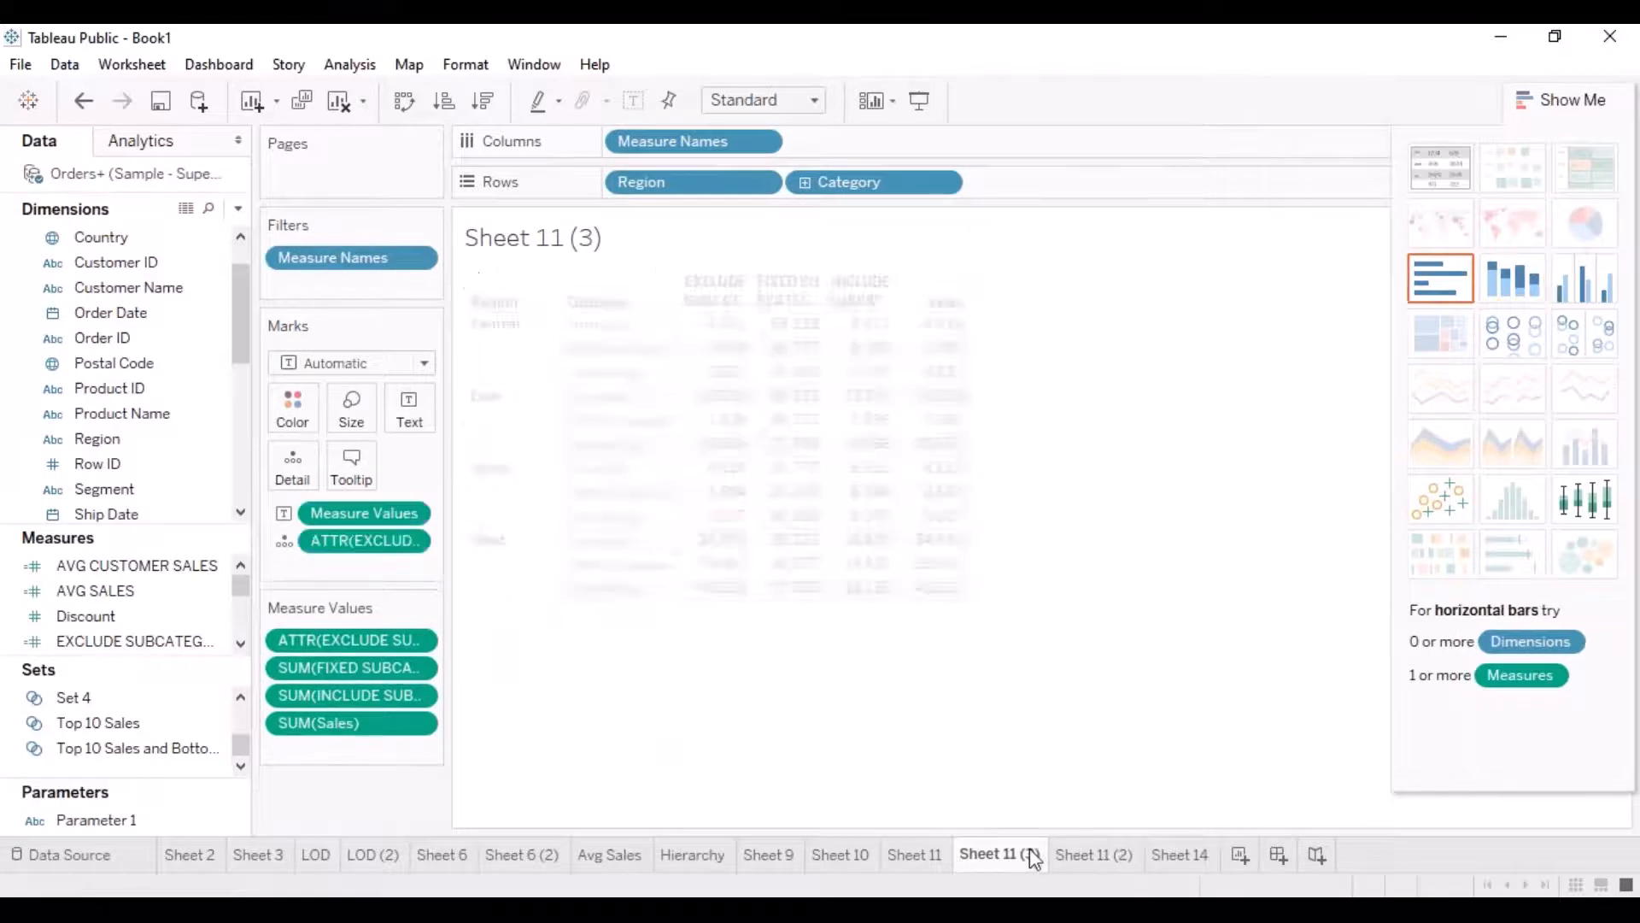
pyautogui.click(926, 854)
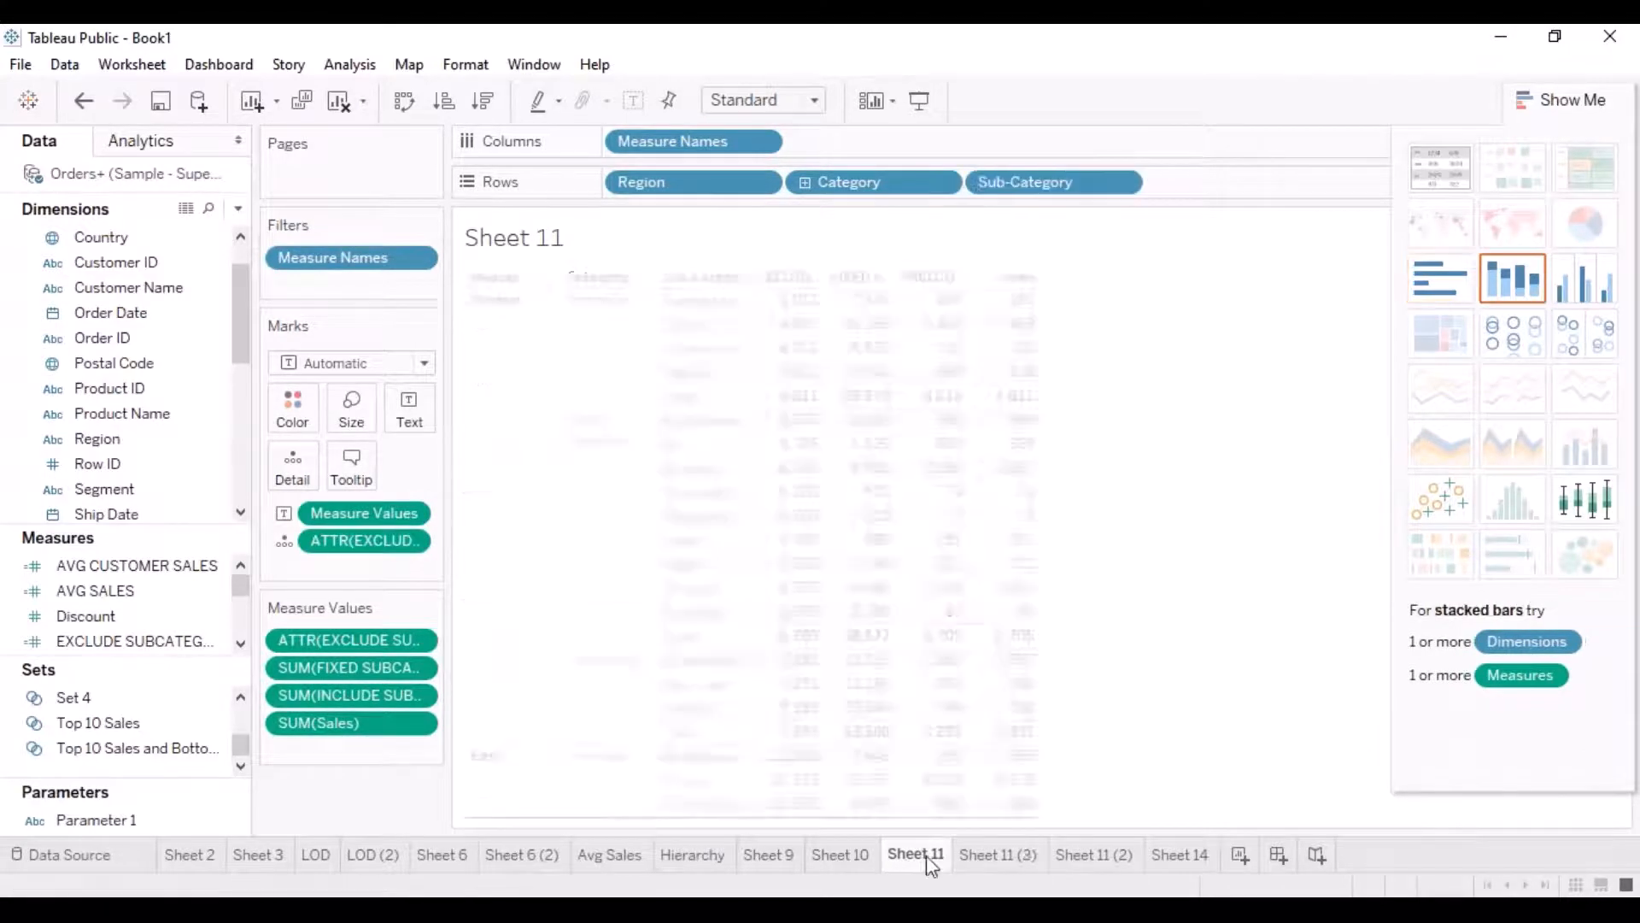
pyautogui.click(838, 857)
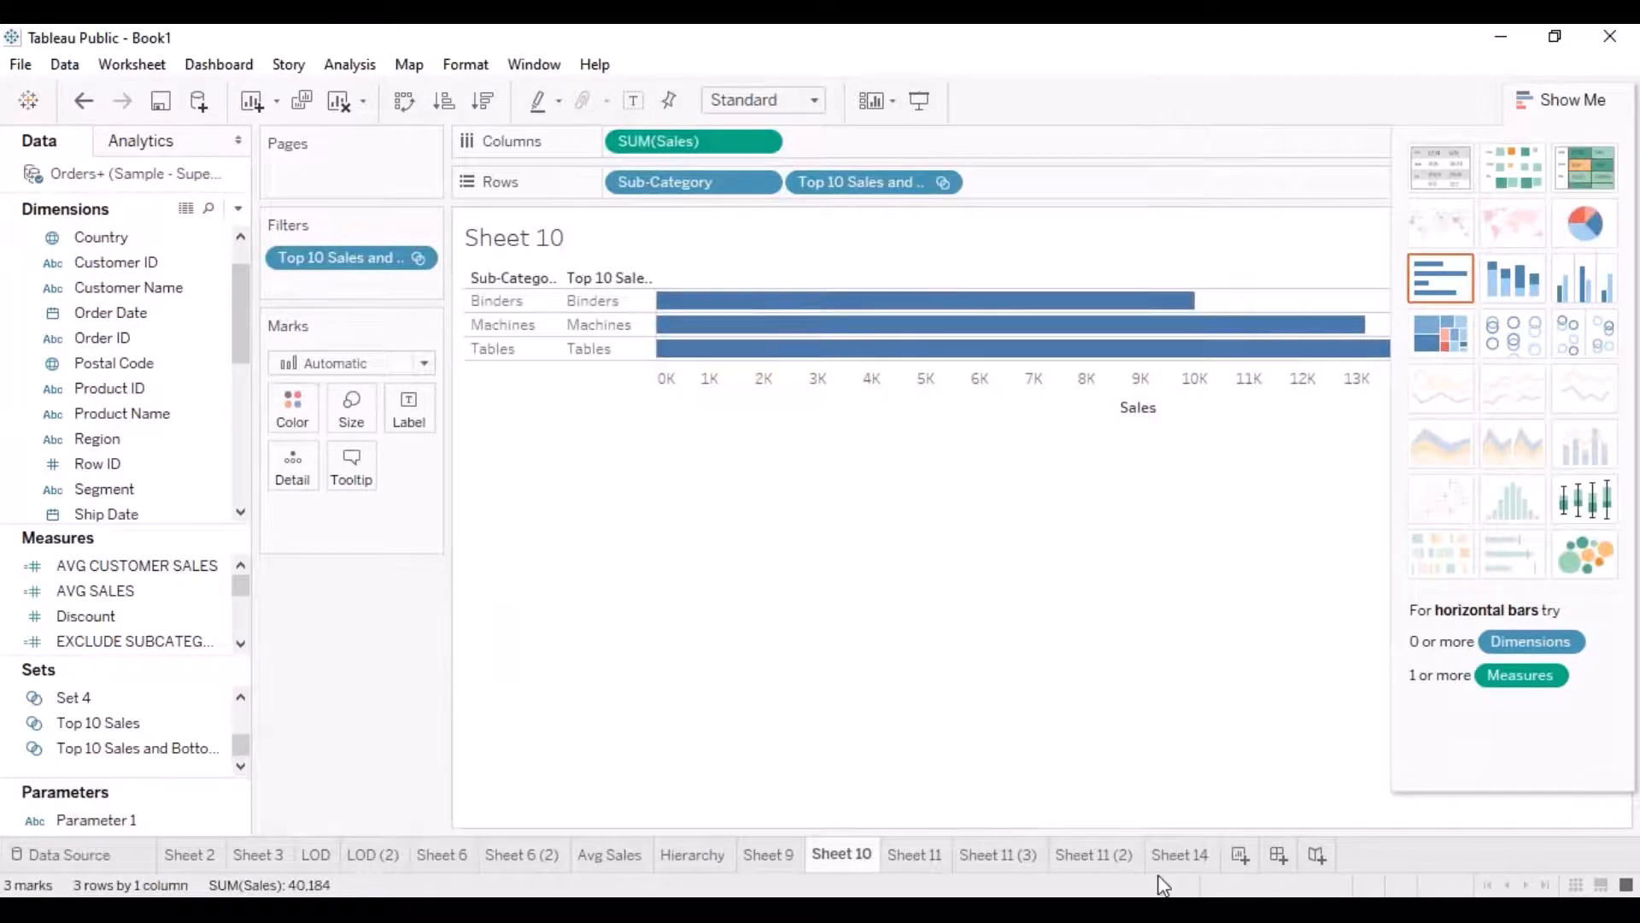
pyautogui.click(434, 856)
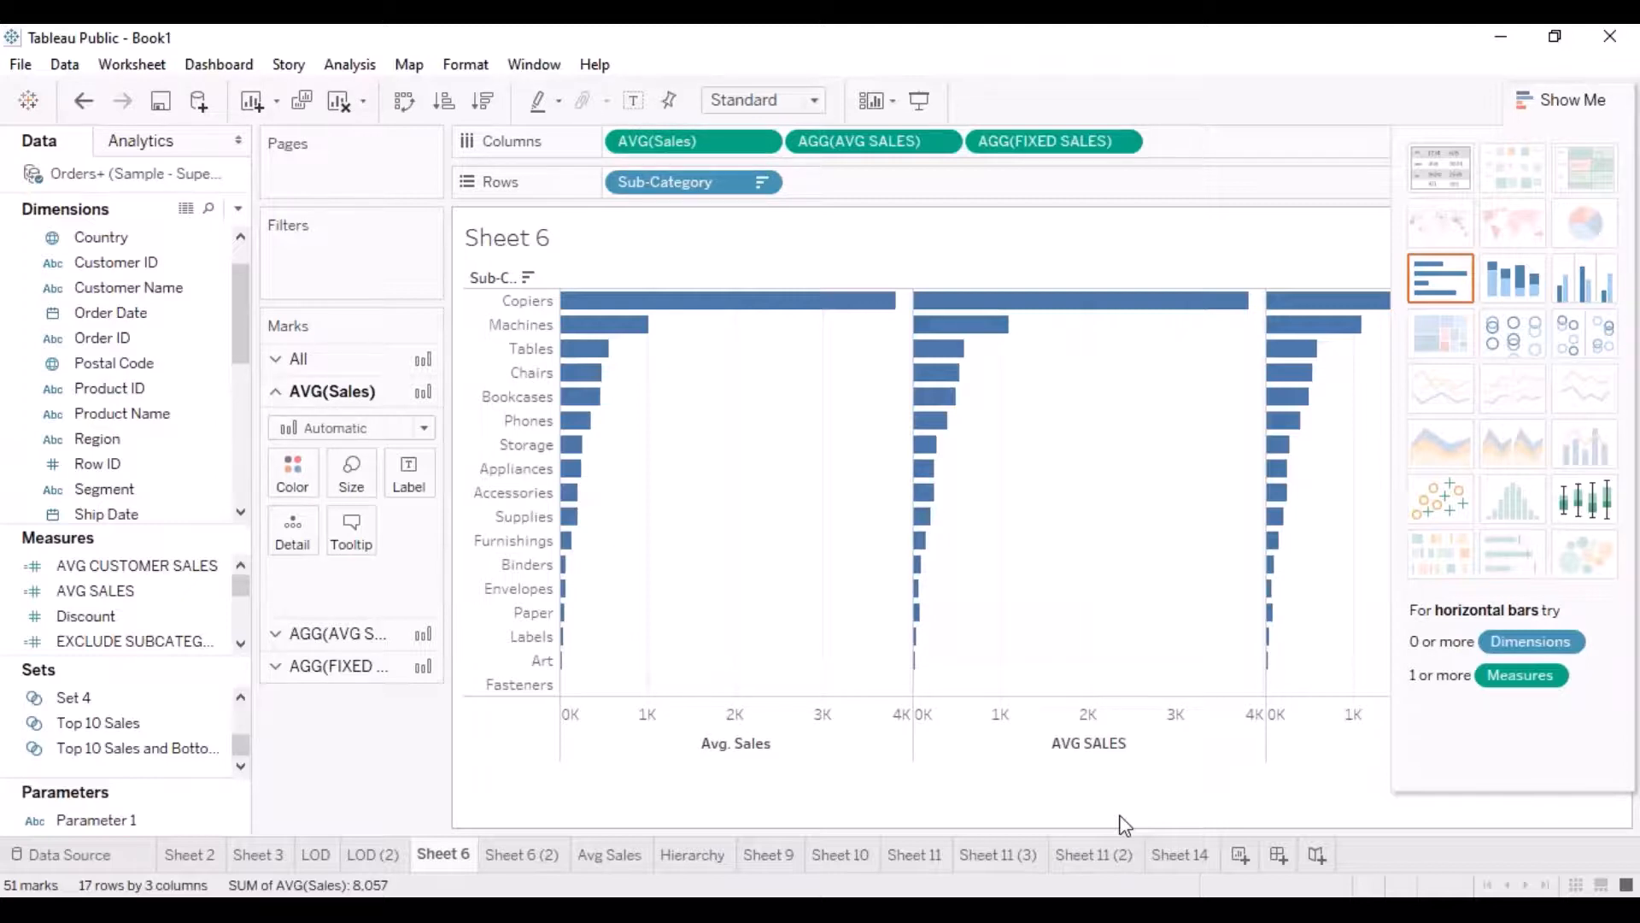
pyautogui.moveTo(968, 309)
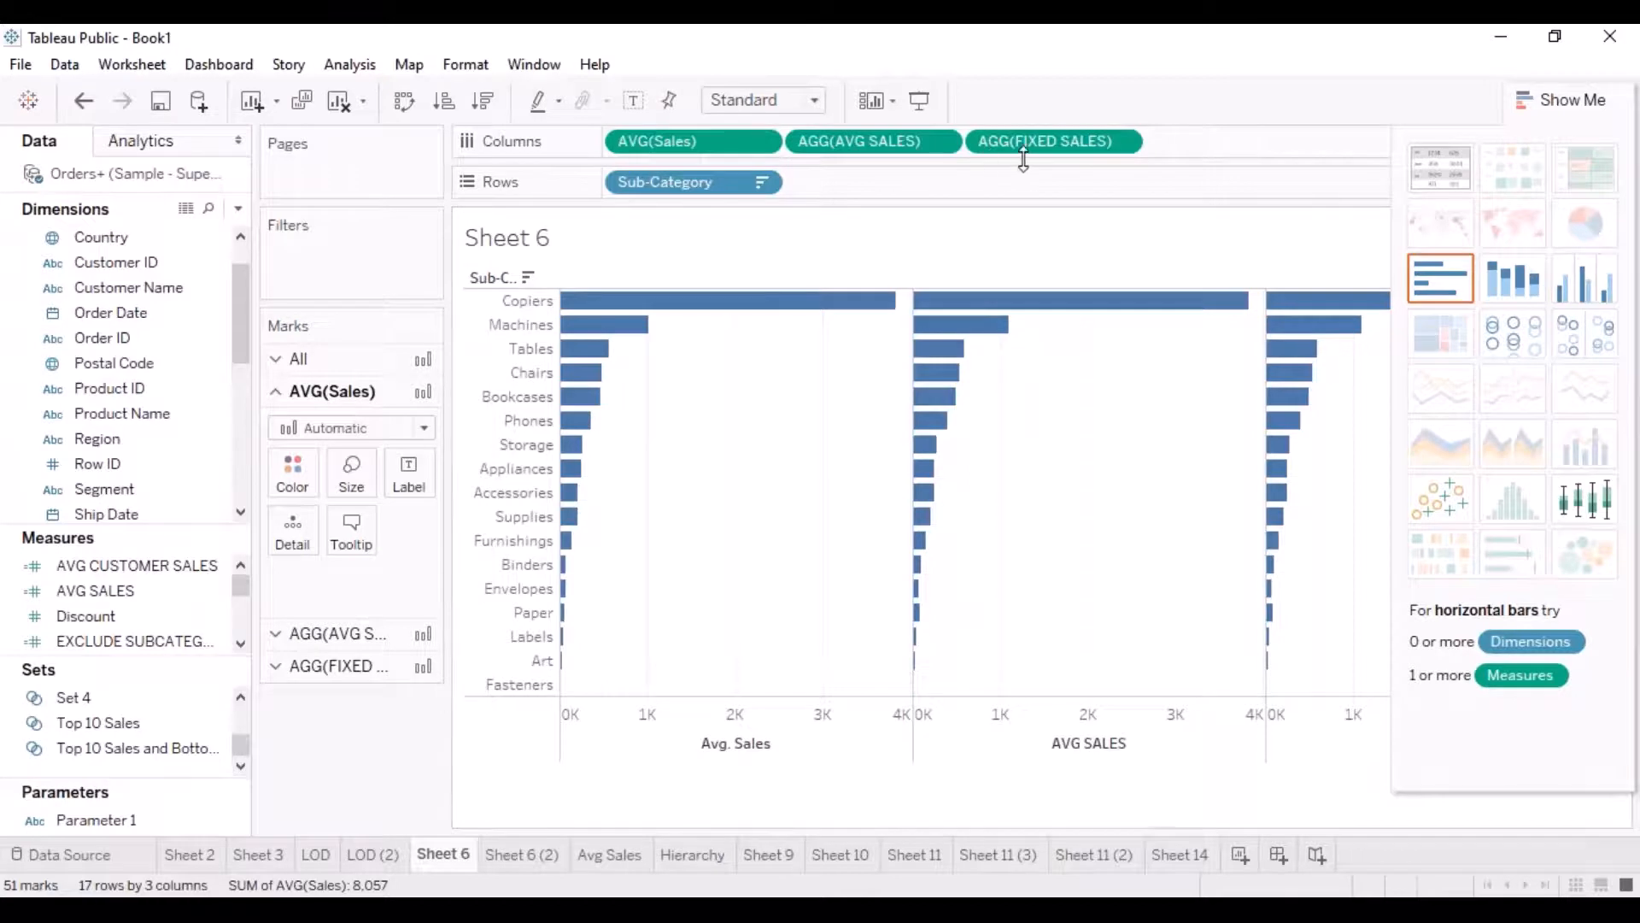
# Remove the FIXED SALES measure from the columns of Sheet 6.
pyautogui.moveTo(1078, 147); pyautogui.dragTo(826, 386)
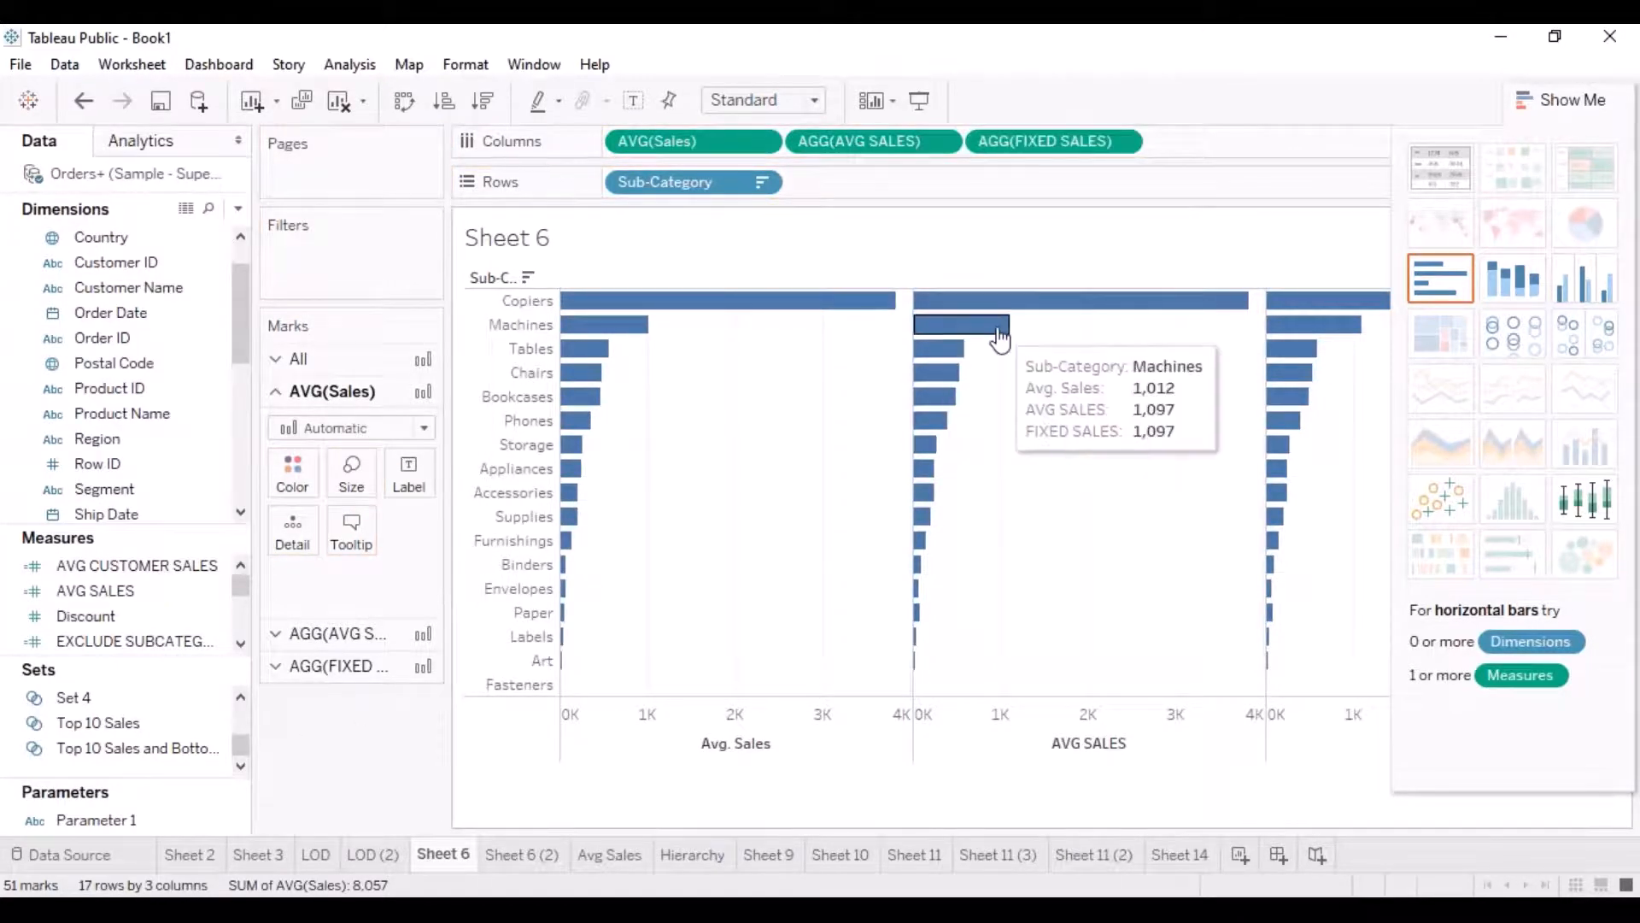
pyautogui.moveTo(1051, 147); pyautogui.dragTo(357, 251)
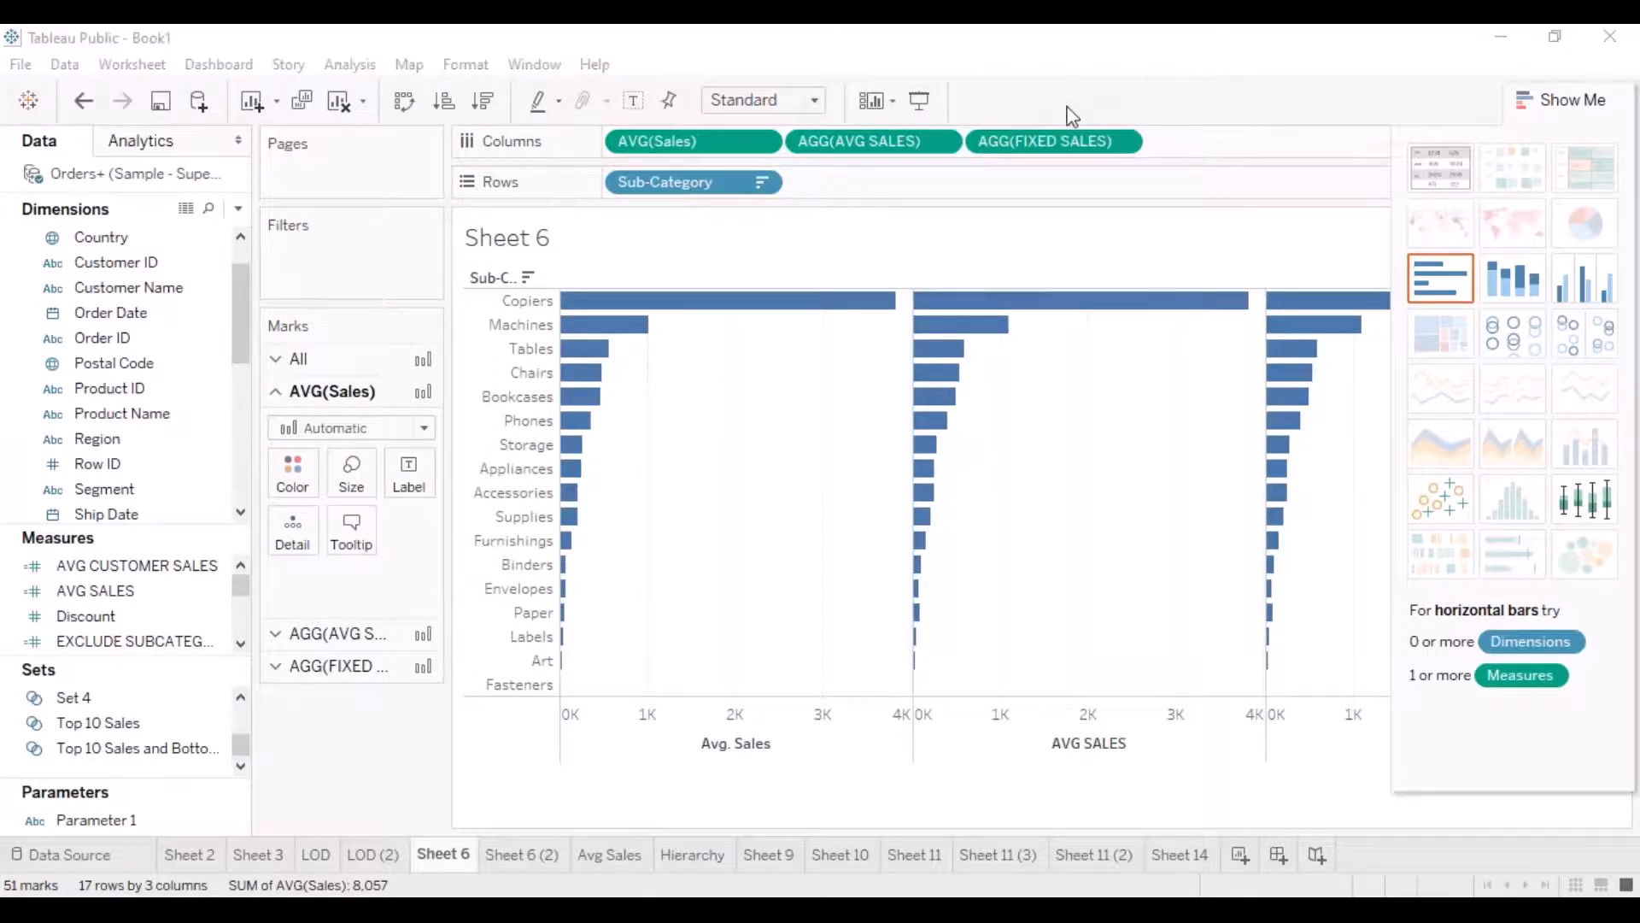
pyautogui.moveTo(1057, 147); pyautogui.dragTo(145, 355)
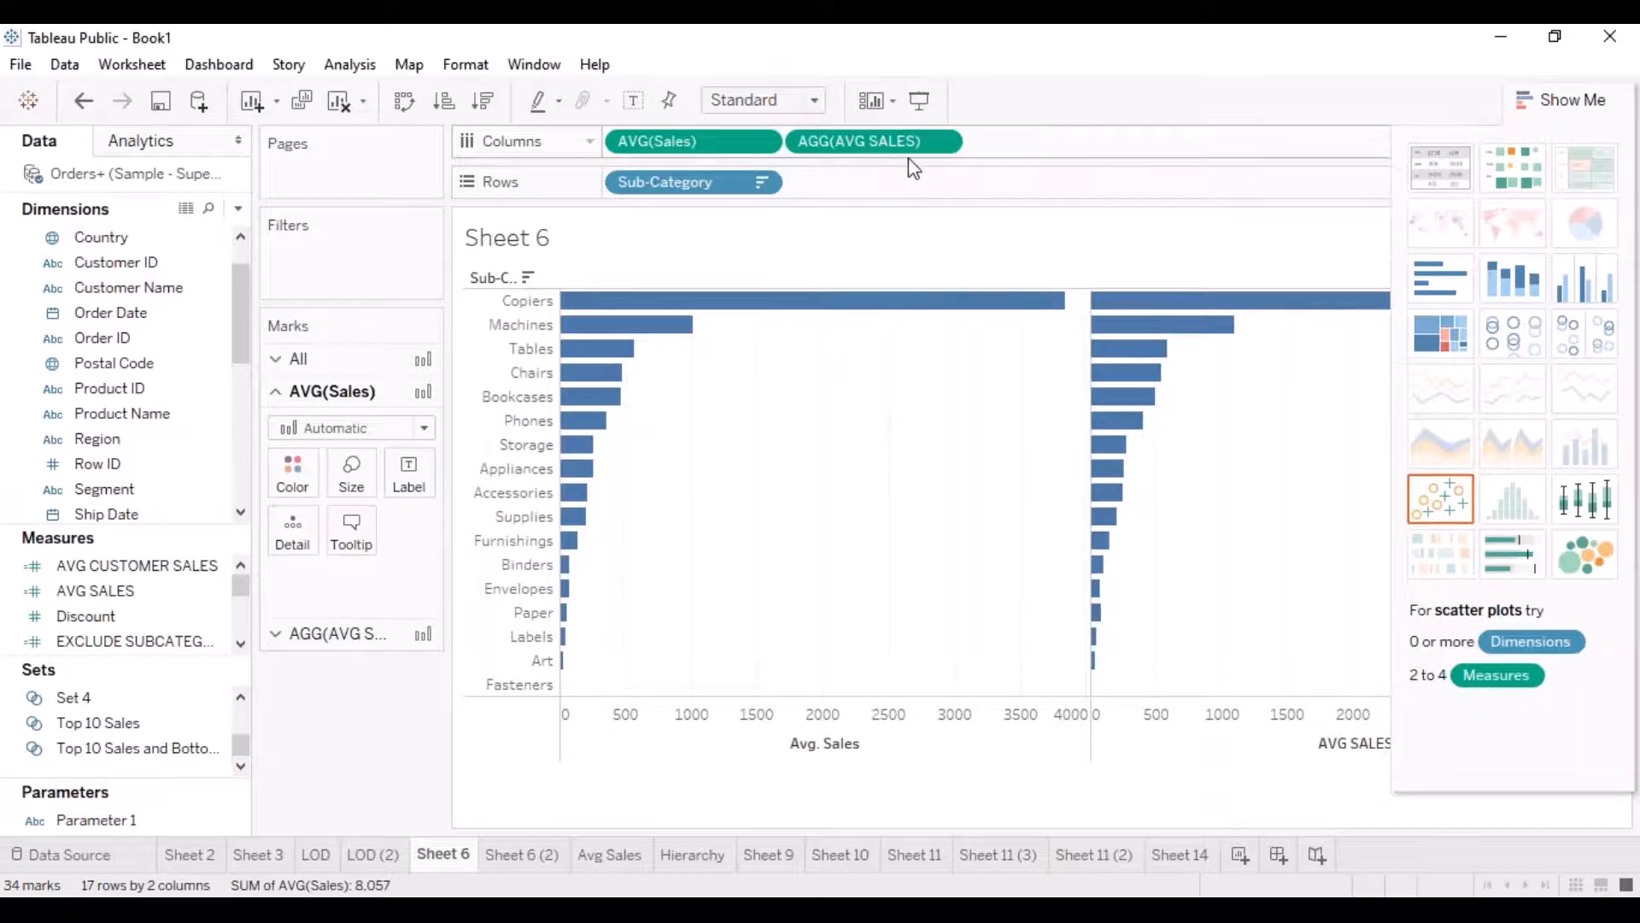
# Create a new calculated field named AVG SALES FIXED.
pyautogui.click(238, 209)
pyautogui.click(181, 238)
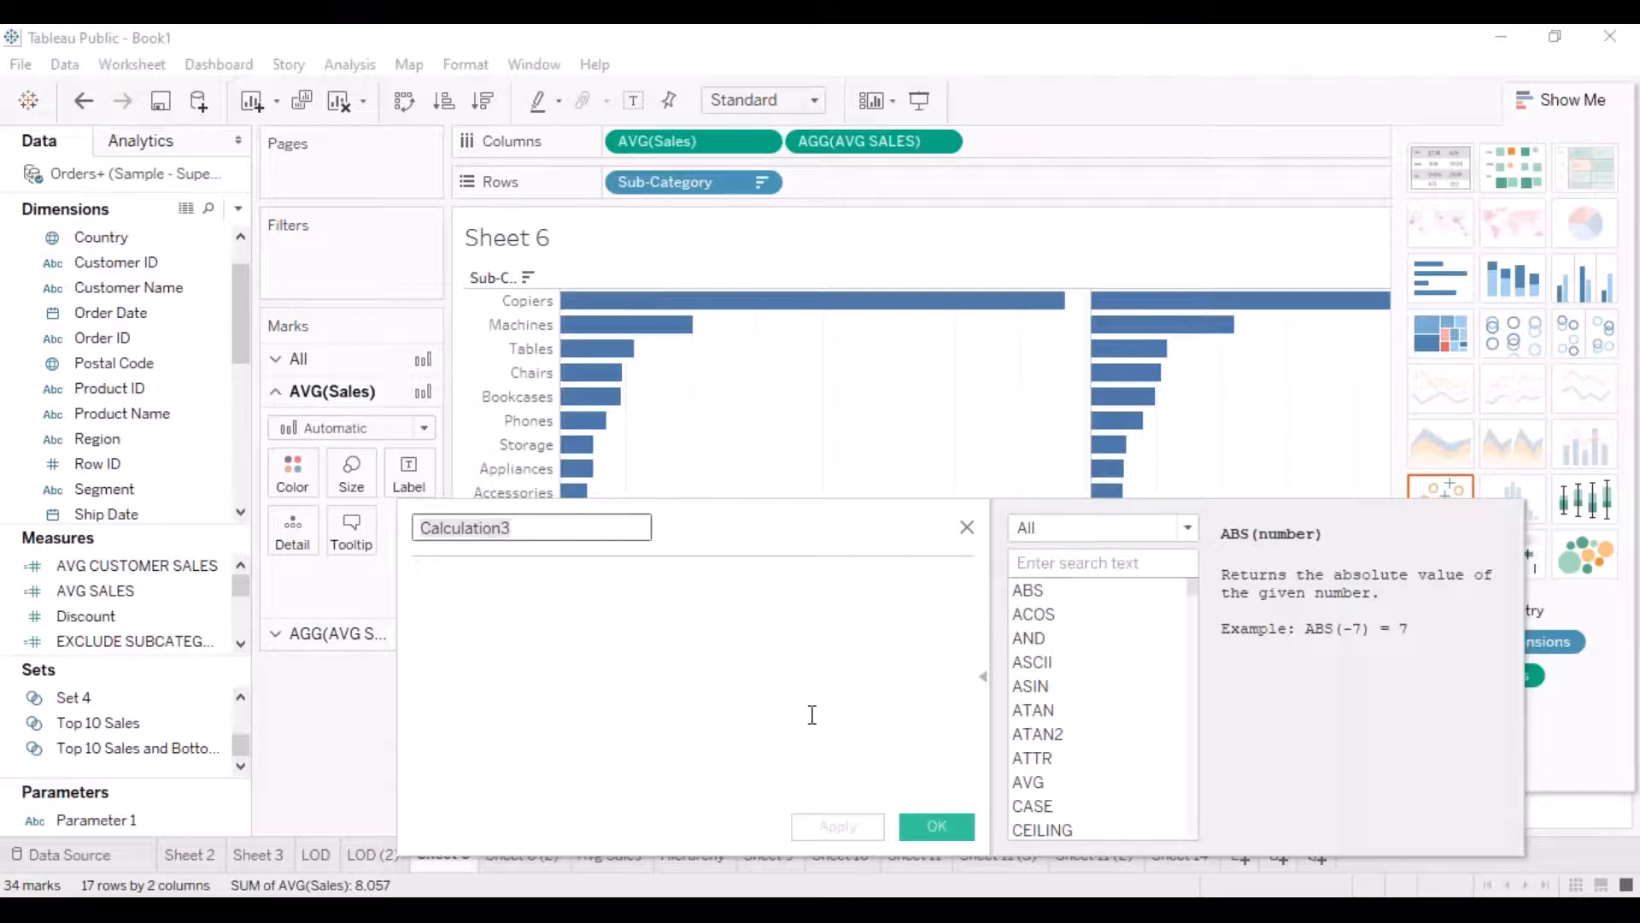
pyautogui.write('AVG S')
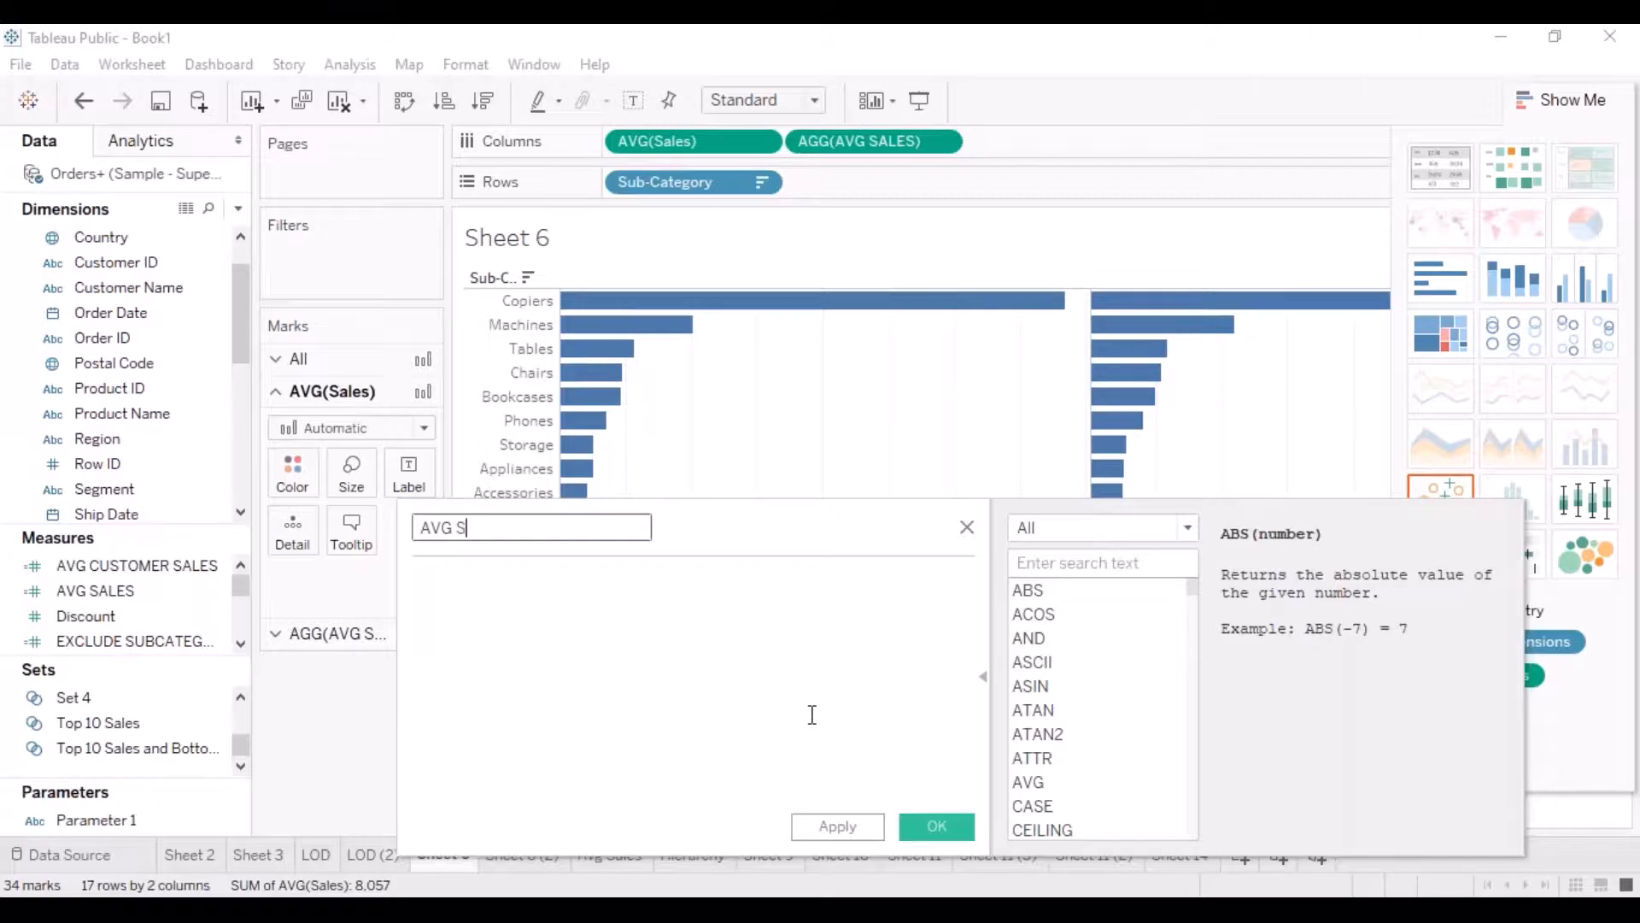
pyautogui.write('ALES FIXED')
pyautogui.click(567, 600)
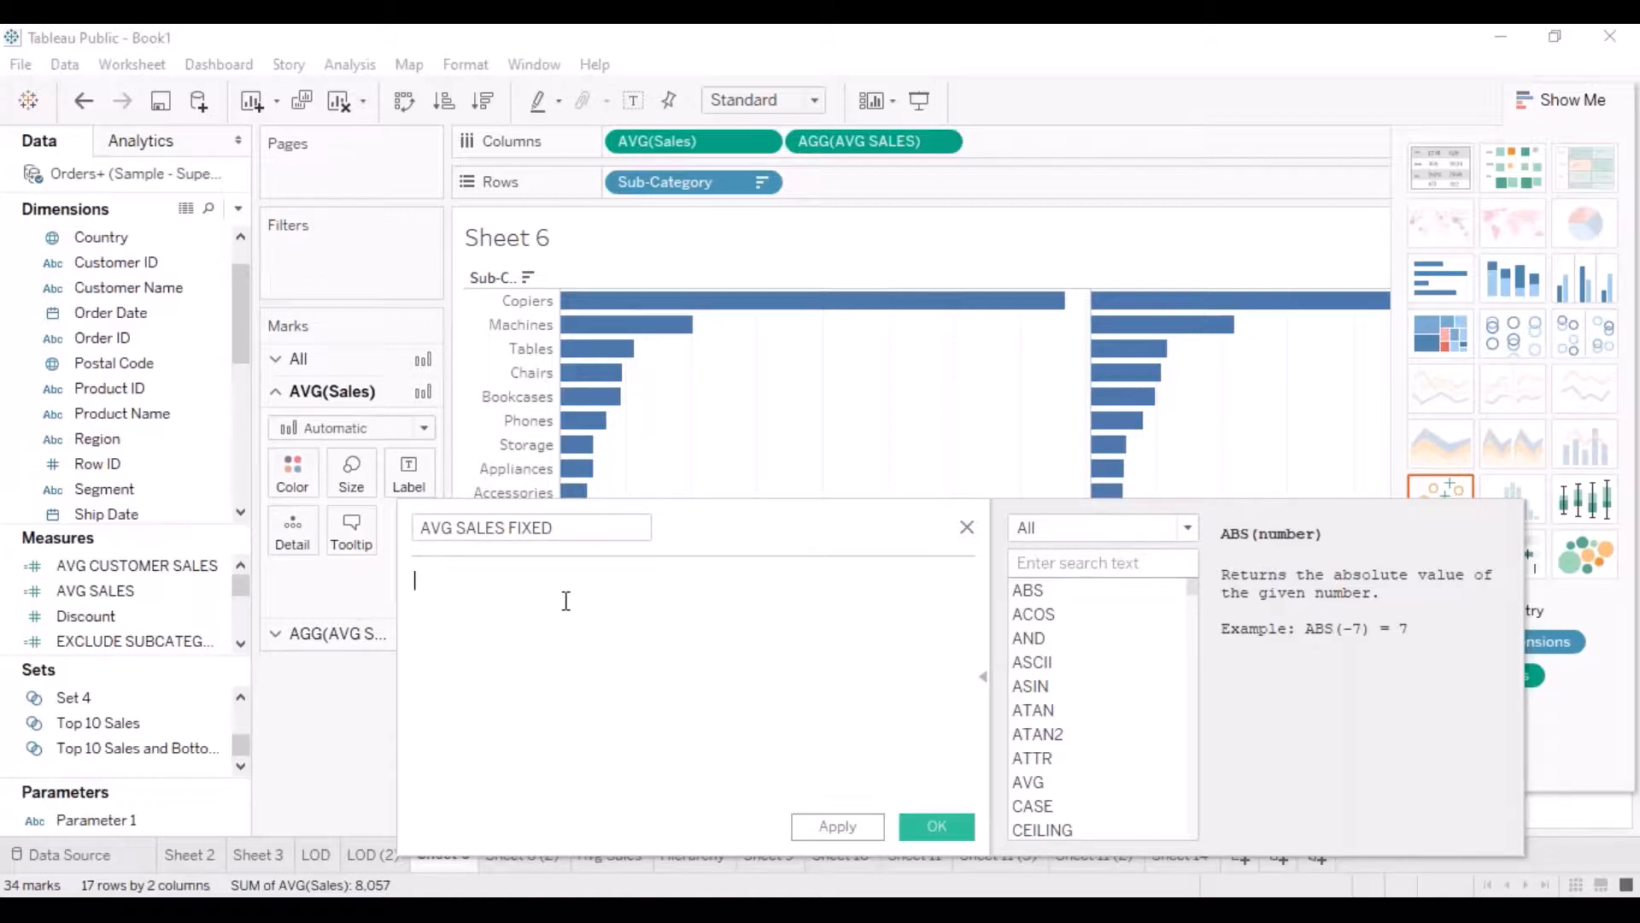
# Enter the formula { FIXED [Customer ID] : SUM([Sales]) } for the calculated field.
pyautogui.write('{ FIXED [cust')
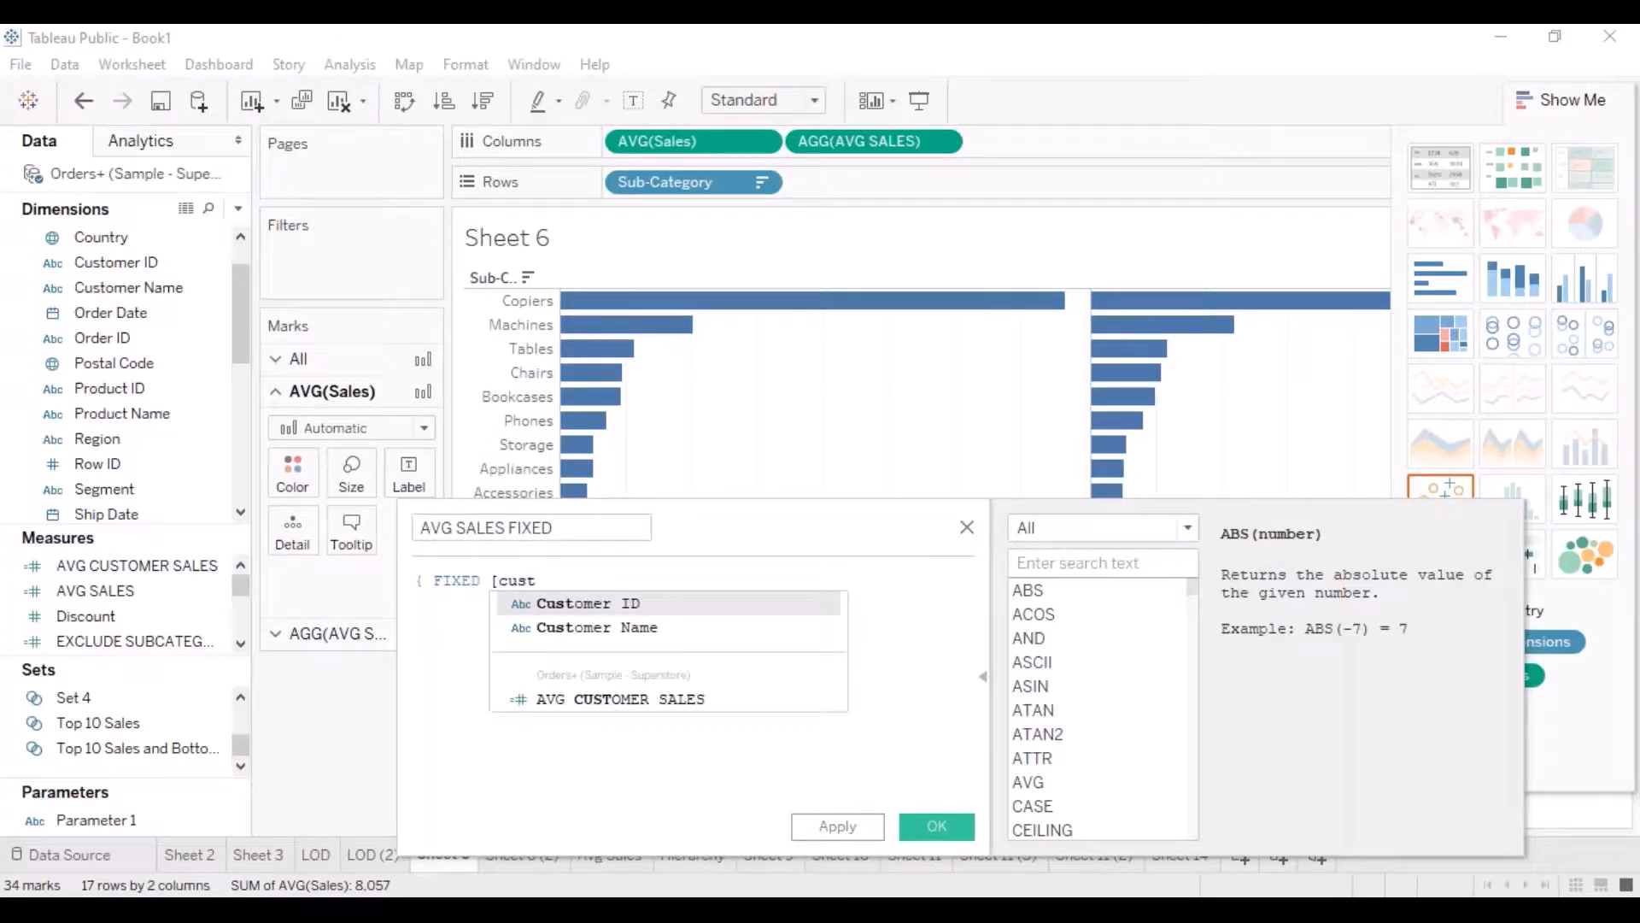
pyautogui.press('Return')
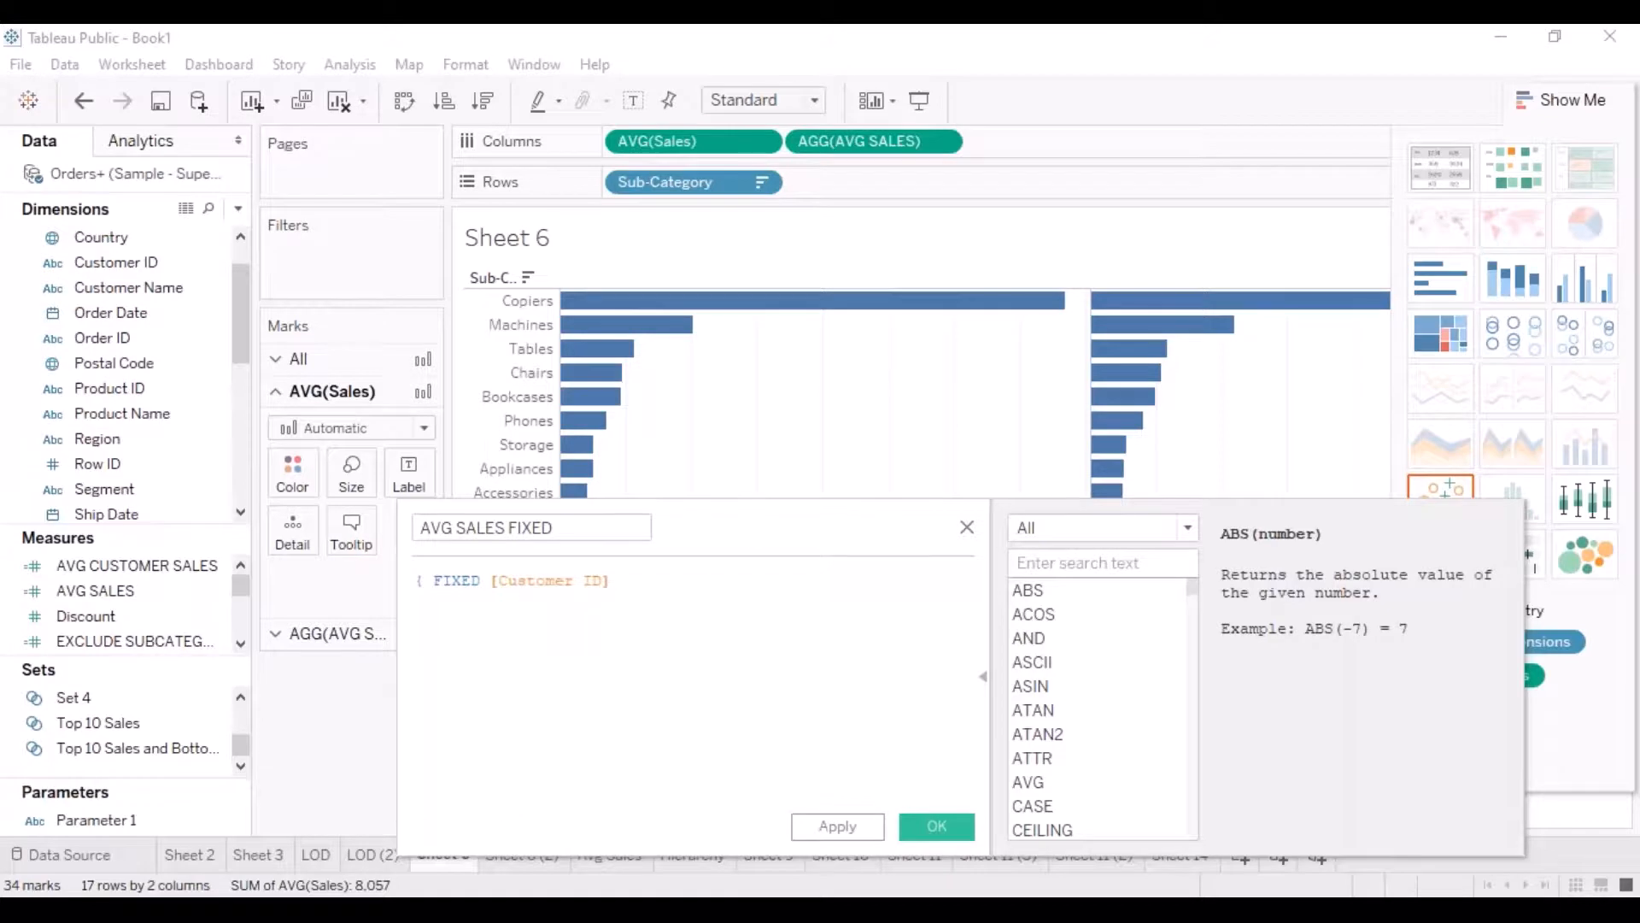
pyautogui.write(': SUM([Sa')
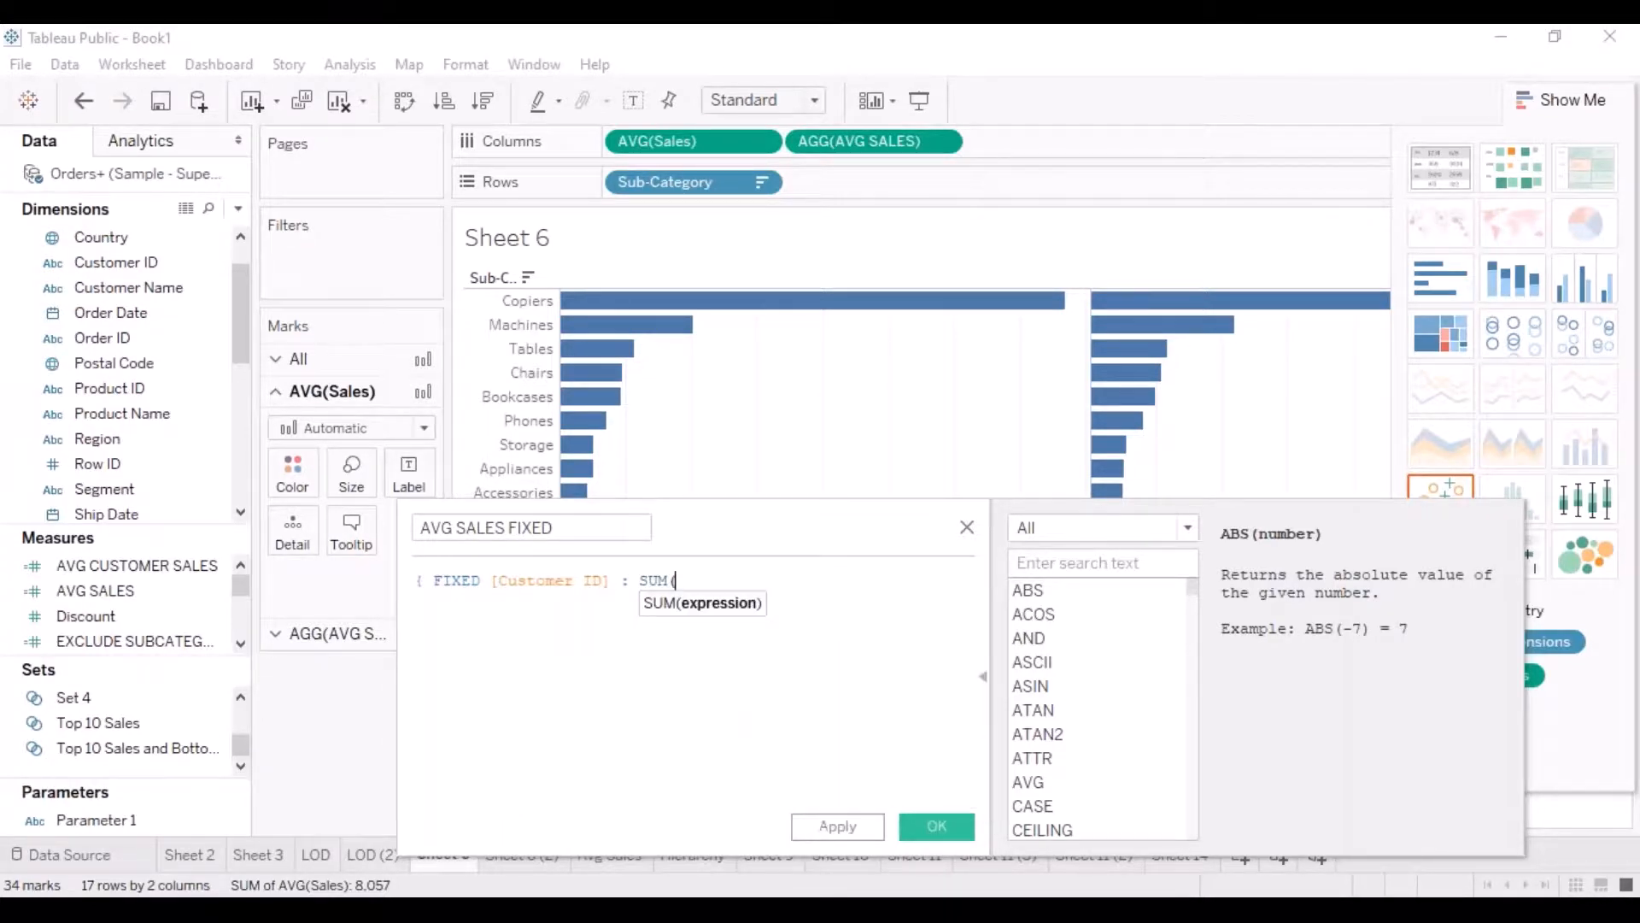
pyautogui.press('Return')
pyautogui.write(') }')
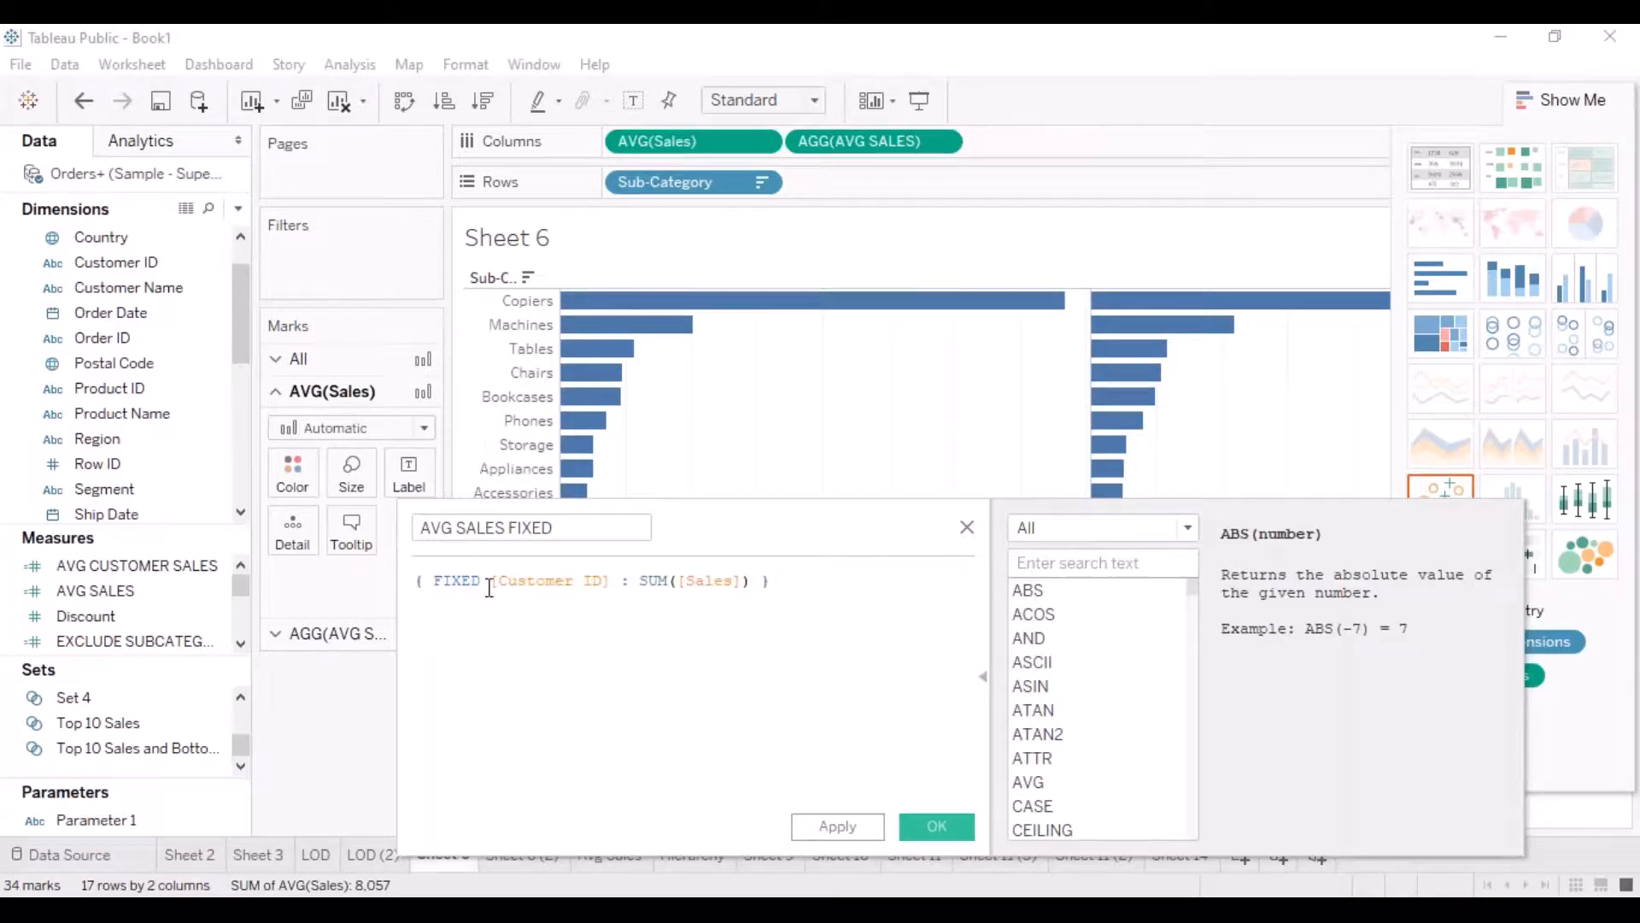
# Wrap the AVG SALES FIXED formula in an average, AVG({ FIXED [Customer ID] : SUM([Sales]) }), and save the field.
pyautogui.click(419, 581)
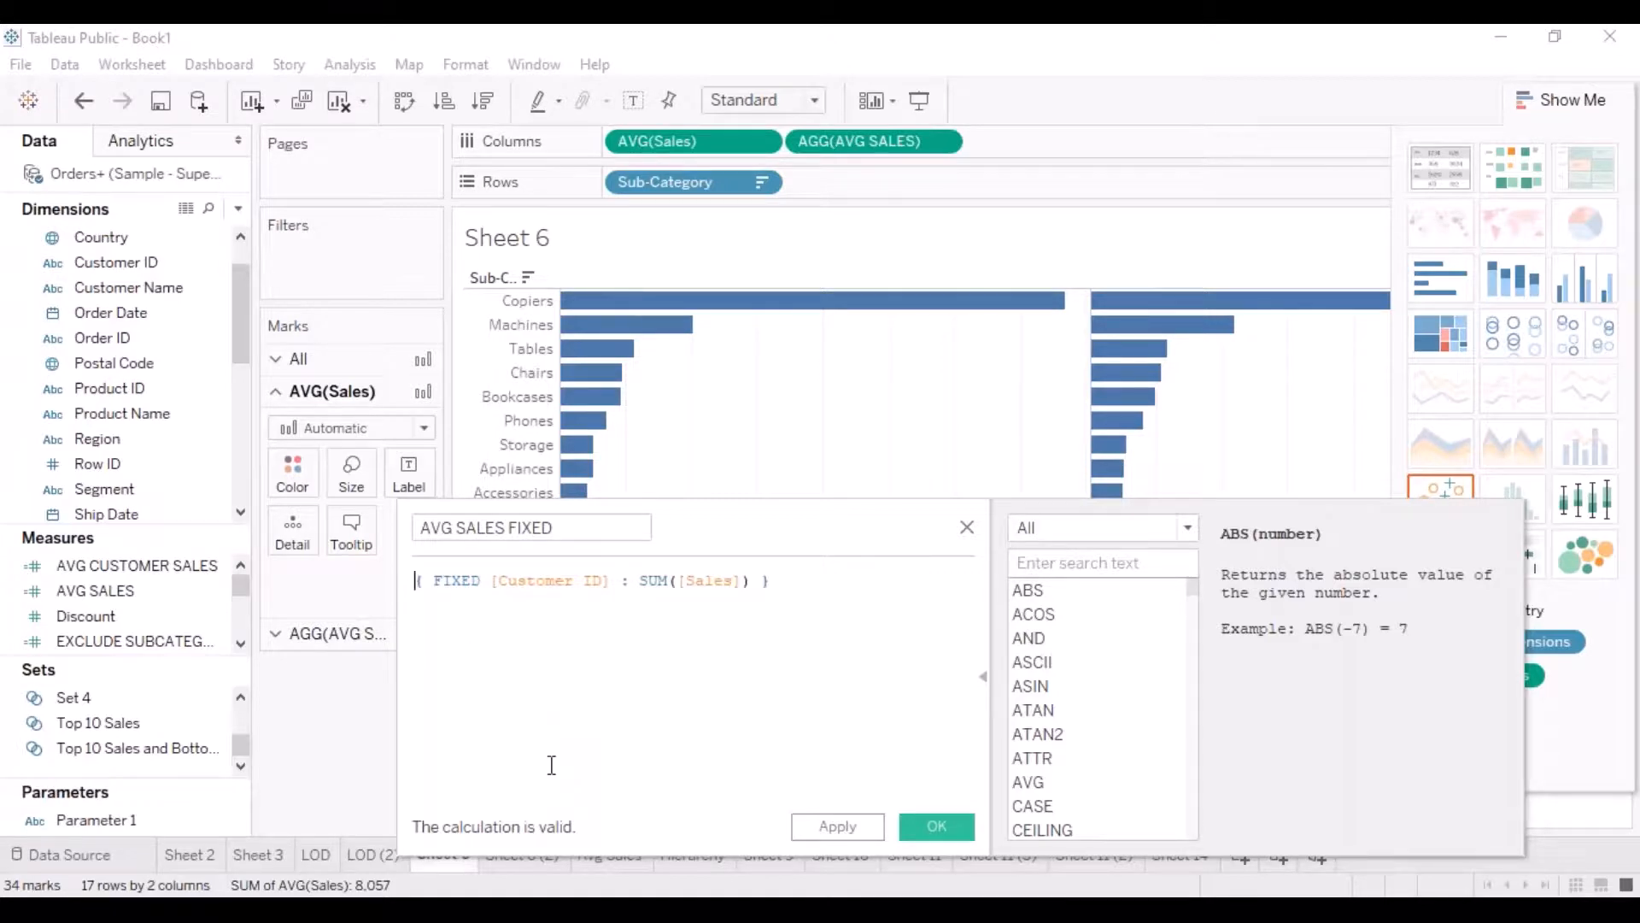
pyautogui.write('AVG')
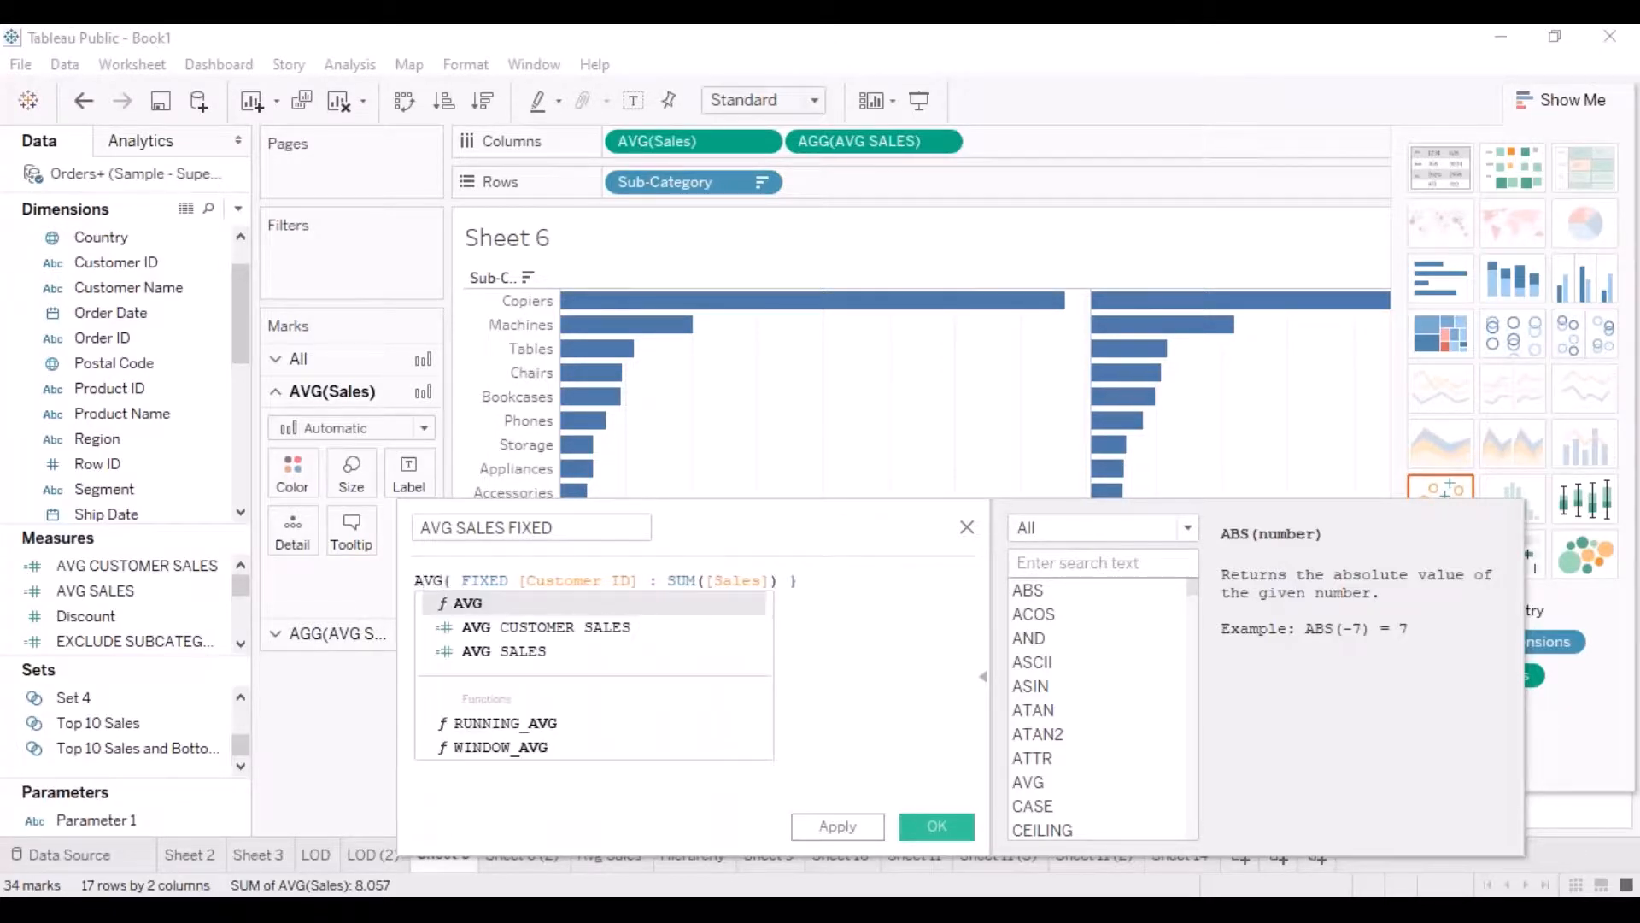
pyautogui.write('(')
pyautogui.click(834, 589)
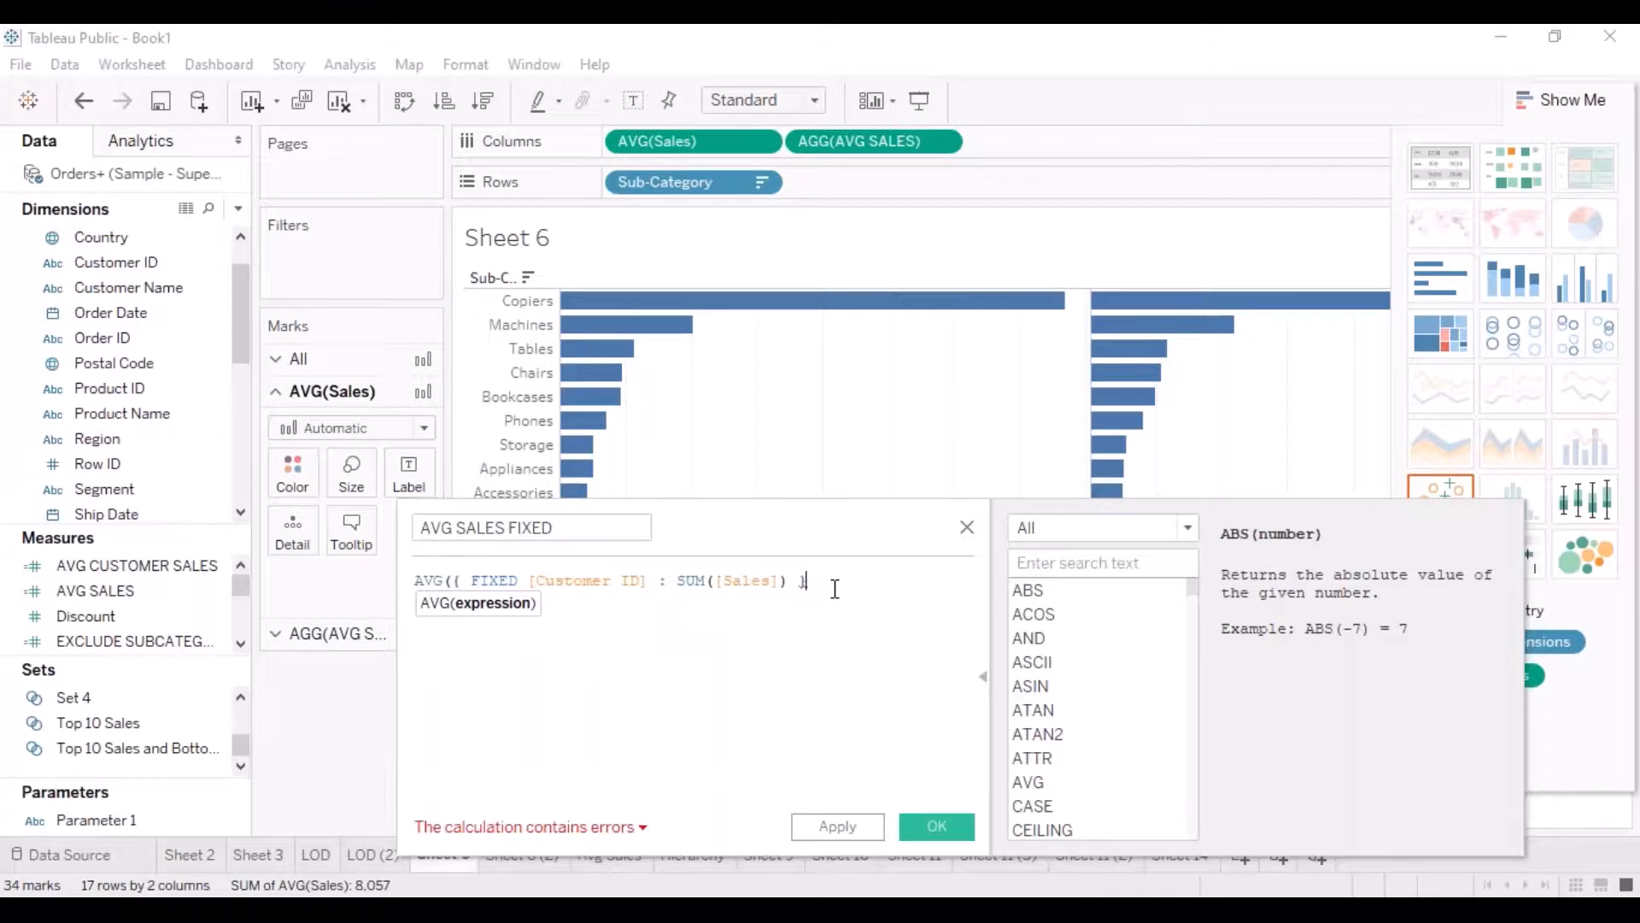
pyautogui.write(')')
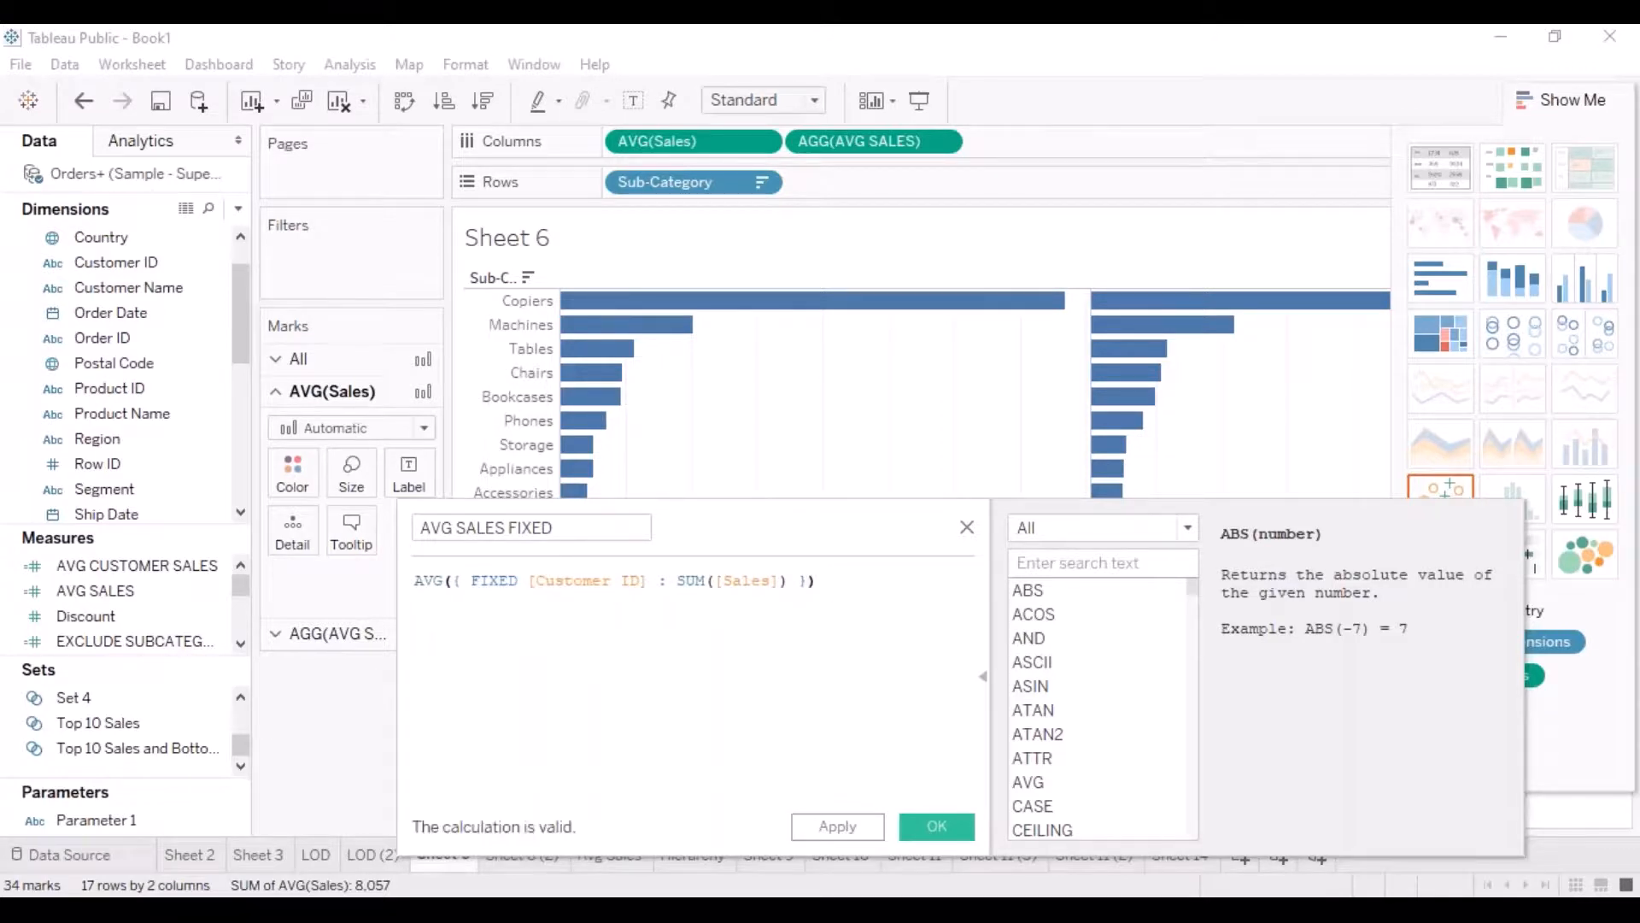
pyautogui.click(938, 827)
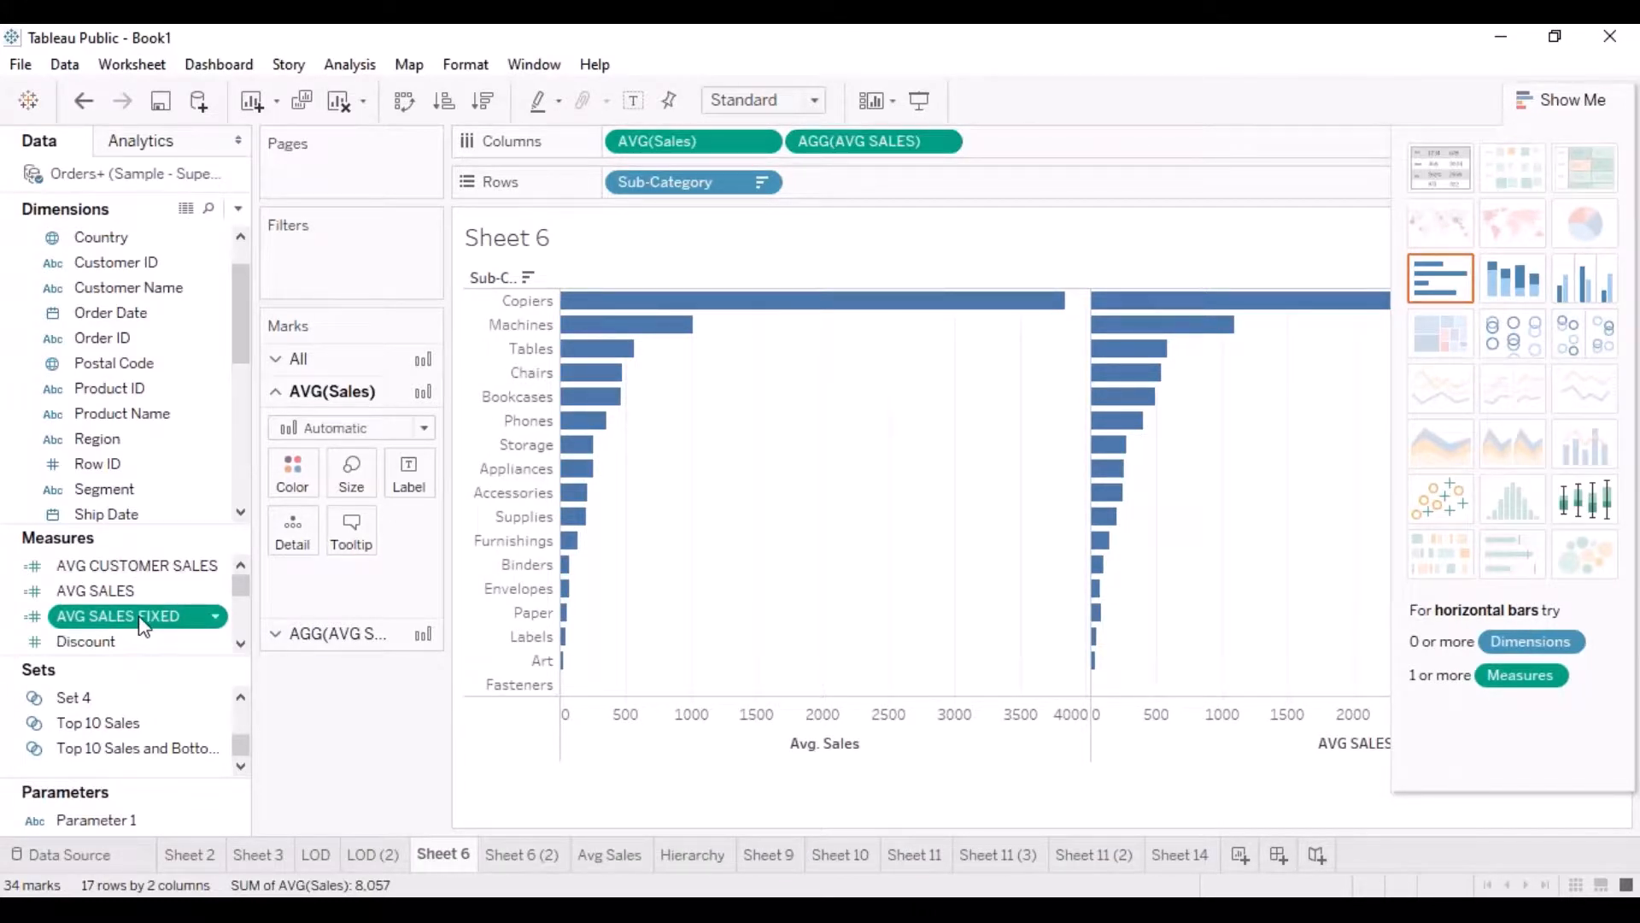
# Add AVG SALES FIXED to the columns after AVG SALES and collapse the chart type suggestions.
pyautogui.moveTo(144, 626); pyautogui.dragTo(1083, 141)
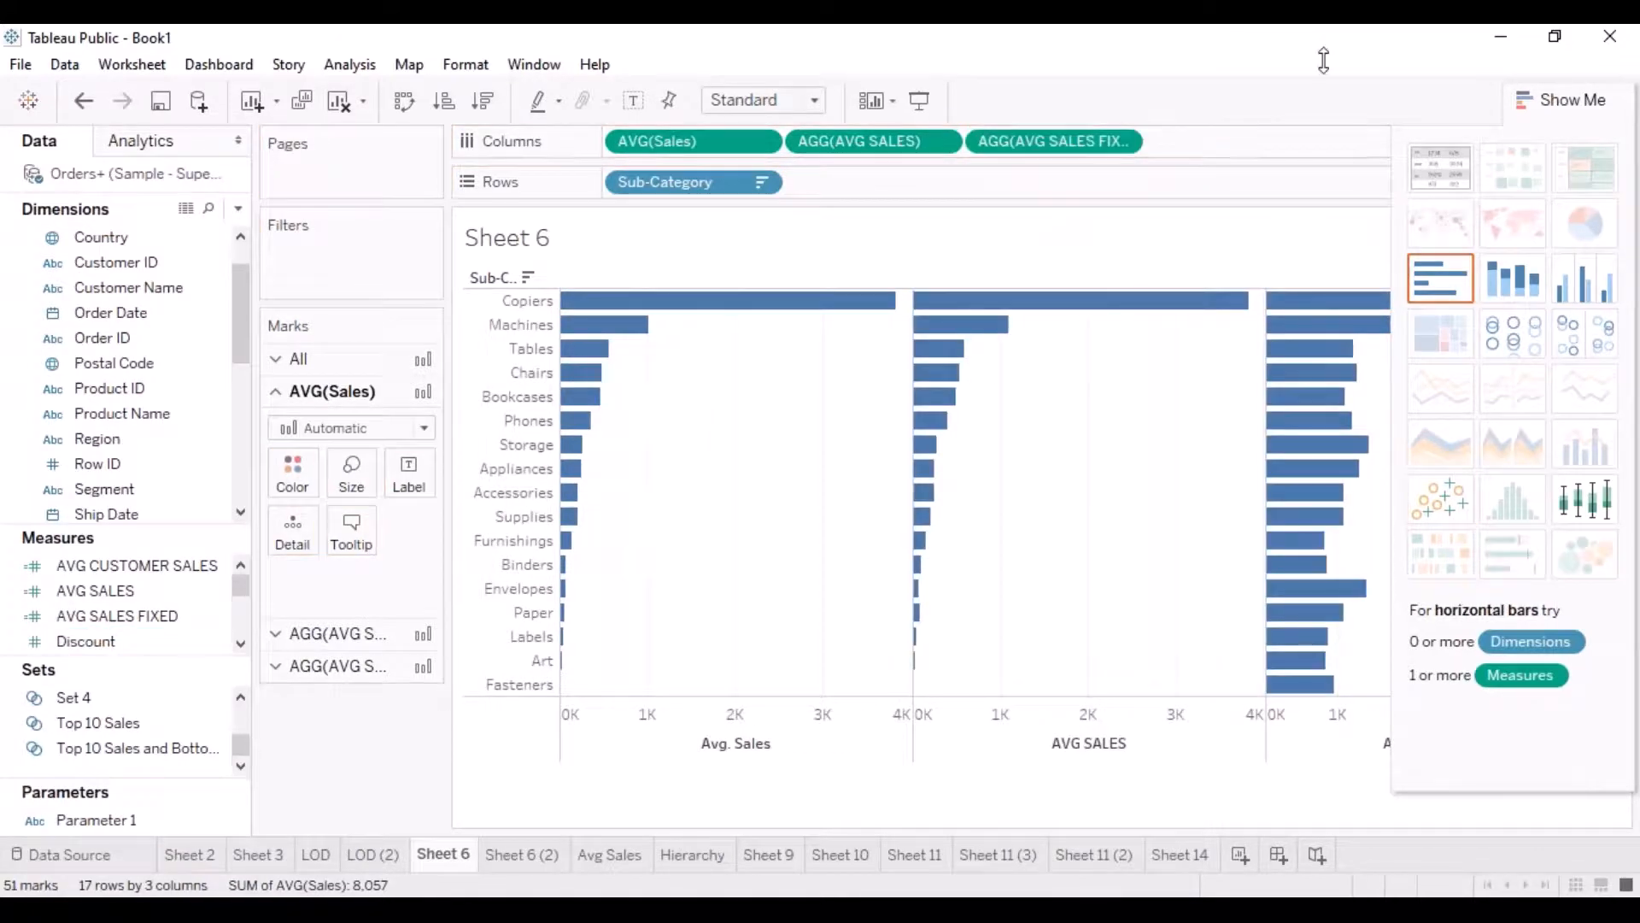
pyautogui.click(1219, 136)
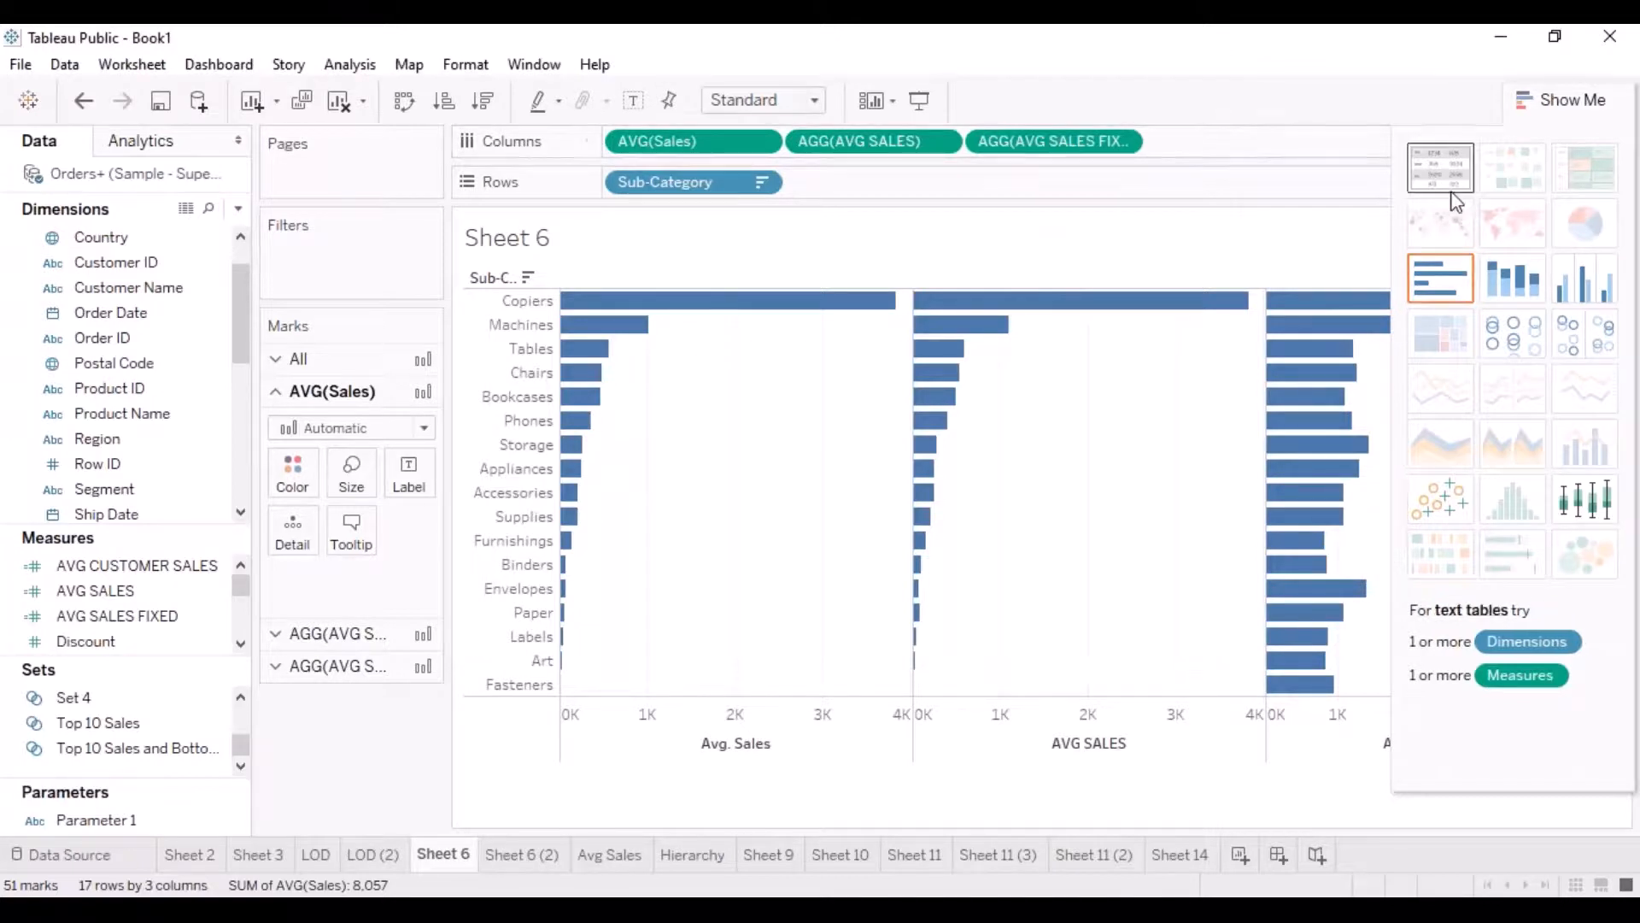
pyautogui.click(1569, 102)
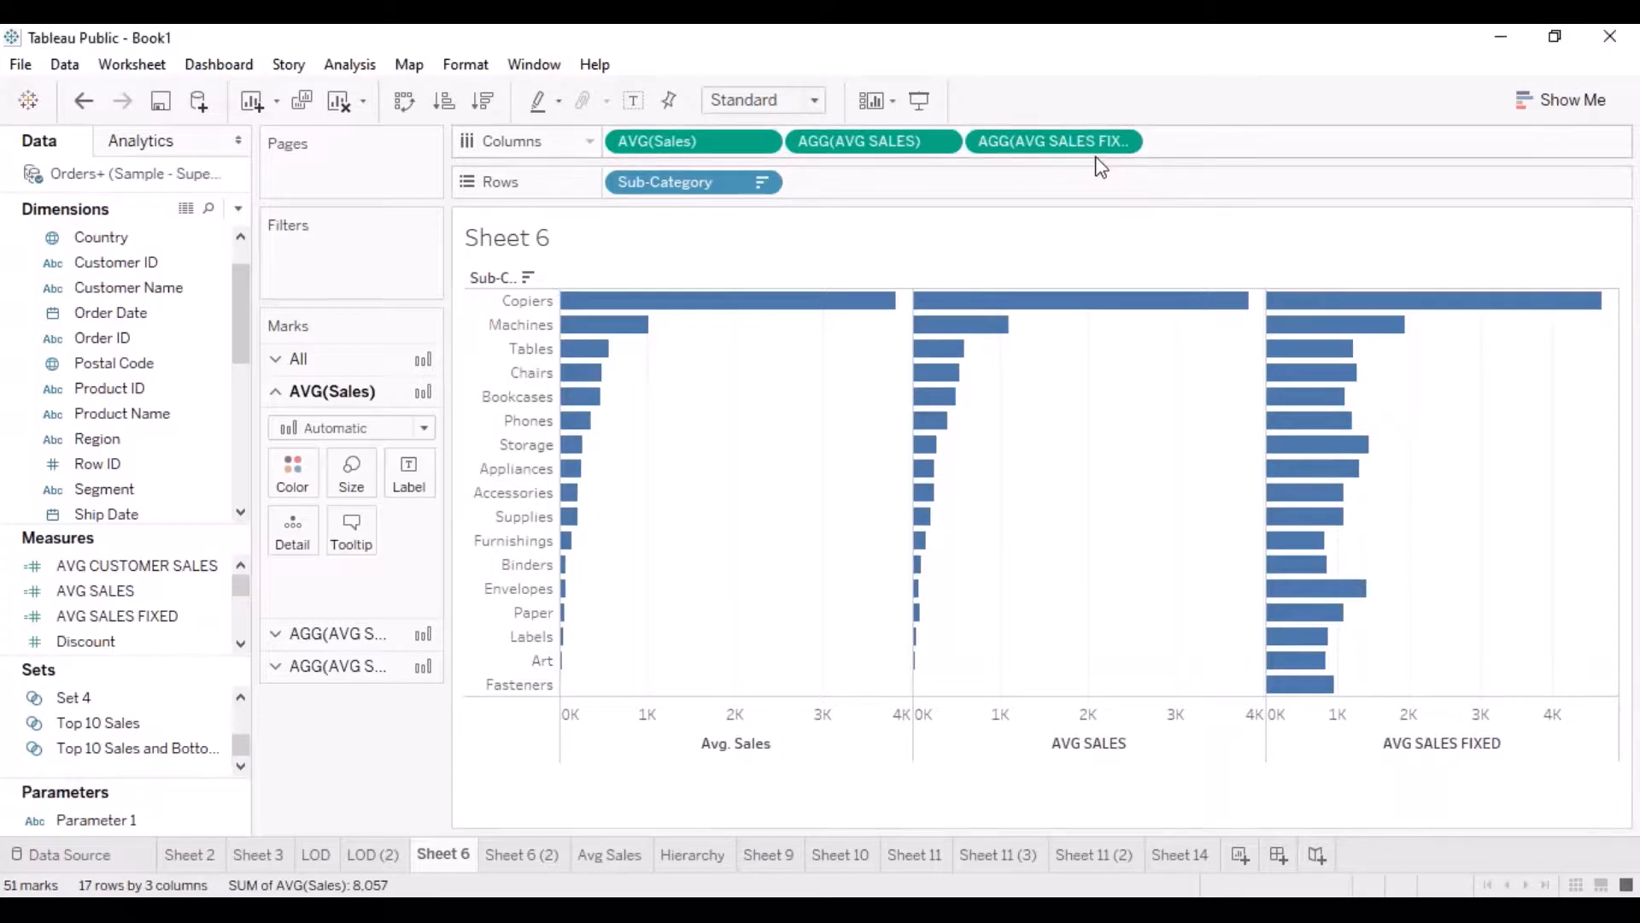
# Edit AVG SALES FIXED to add [Sub-Category] before [Customer ID] in the FIXED expression, separated by a comma, and save it.
pyautogui.click(215, 619)
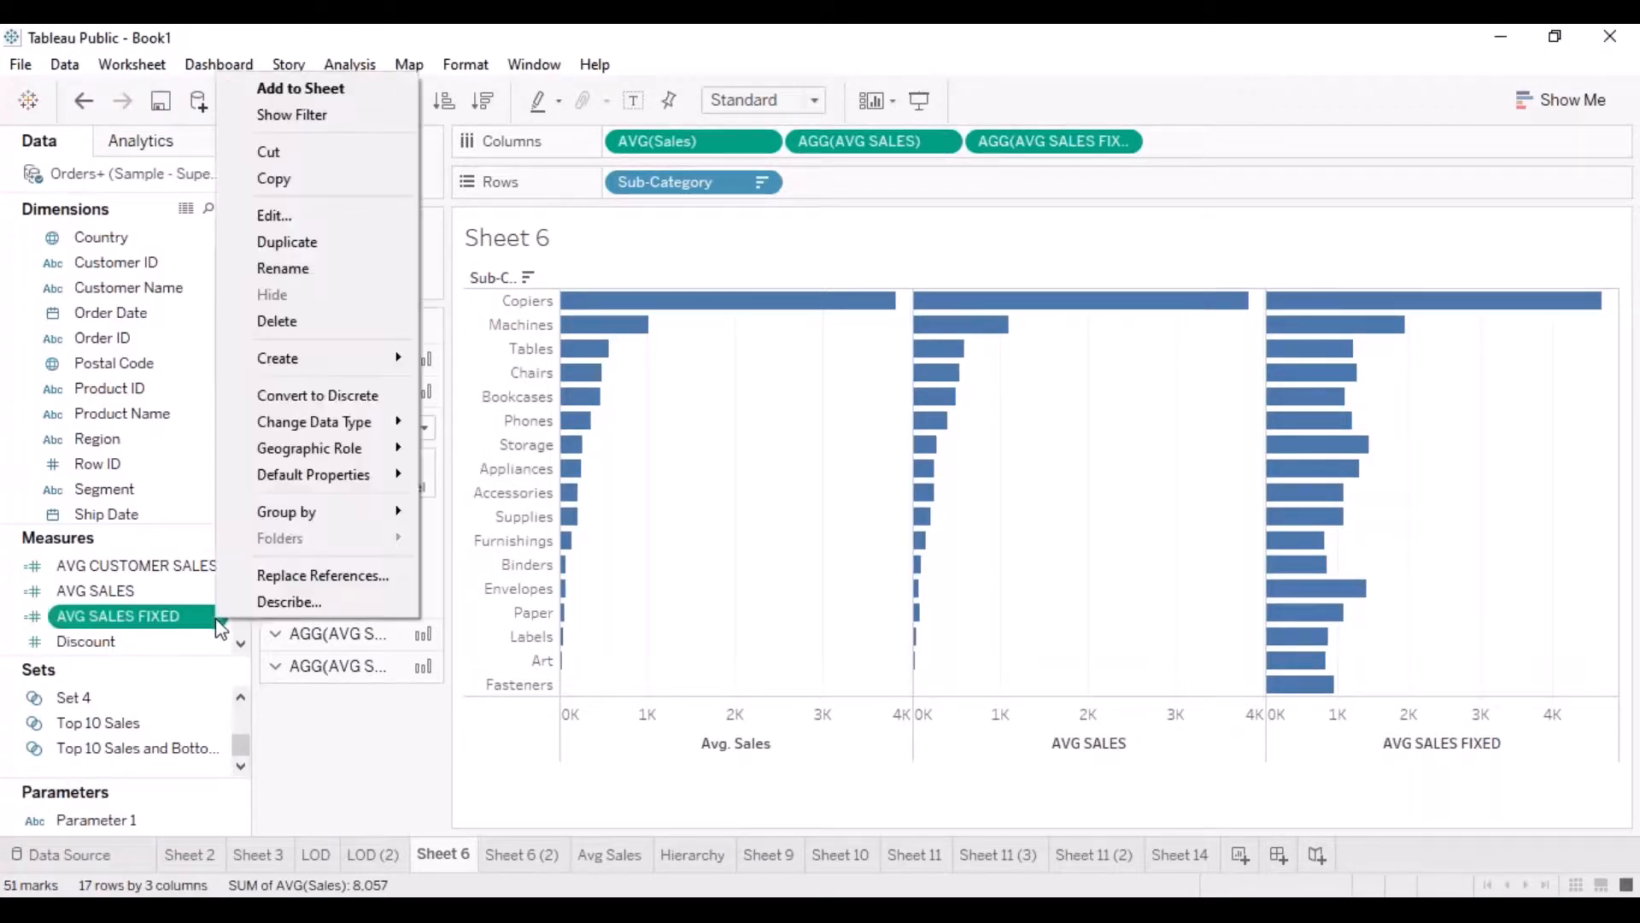
pyautogui.click(283, 217)
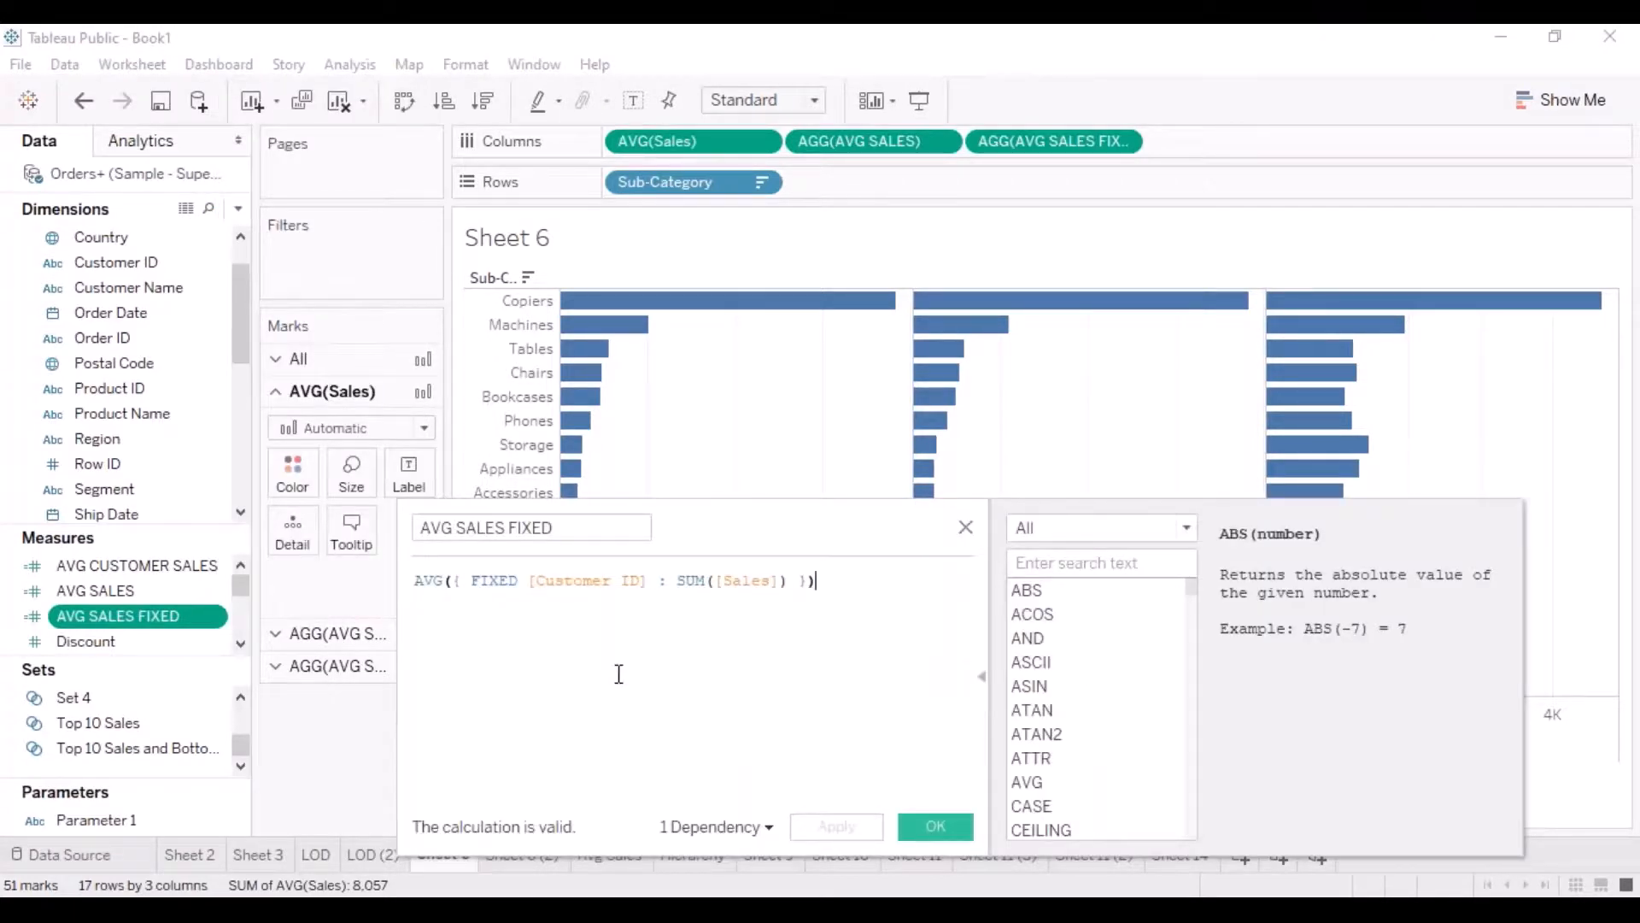
pyautogui.click(527, 580)
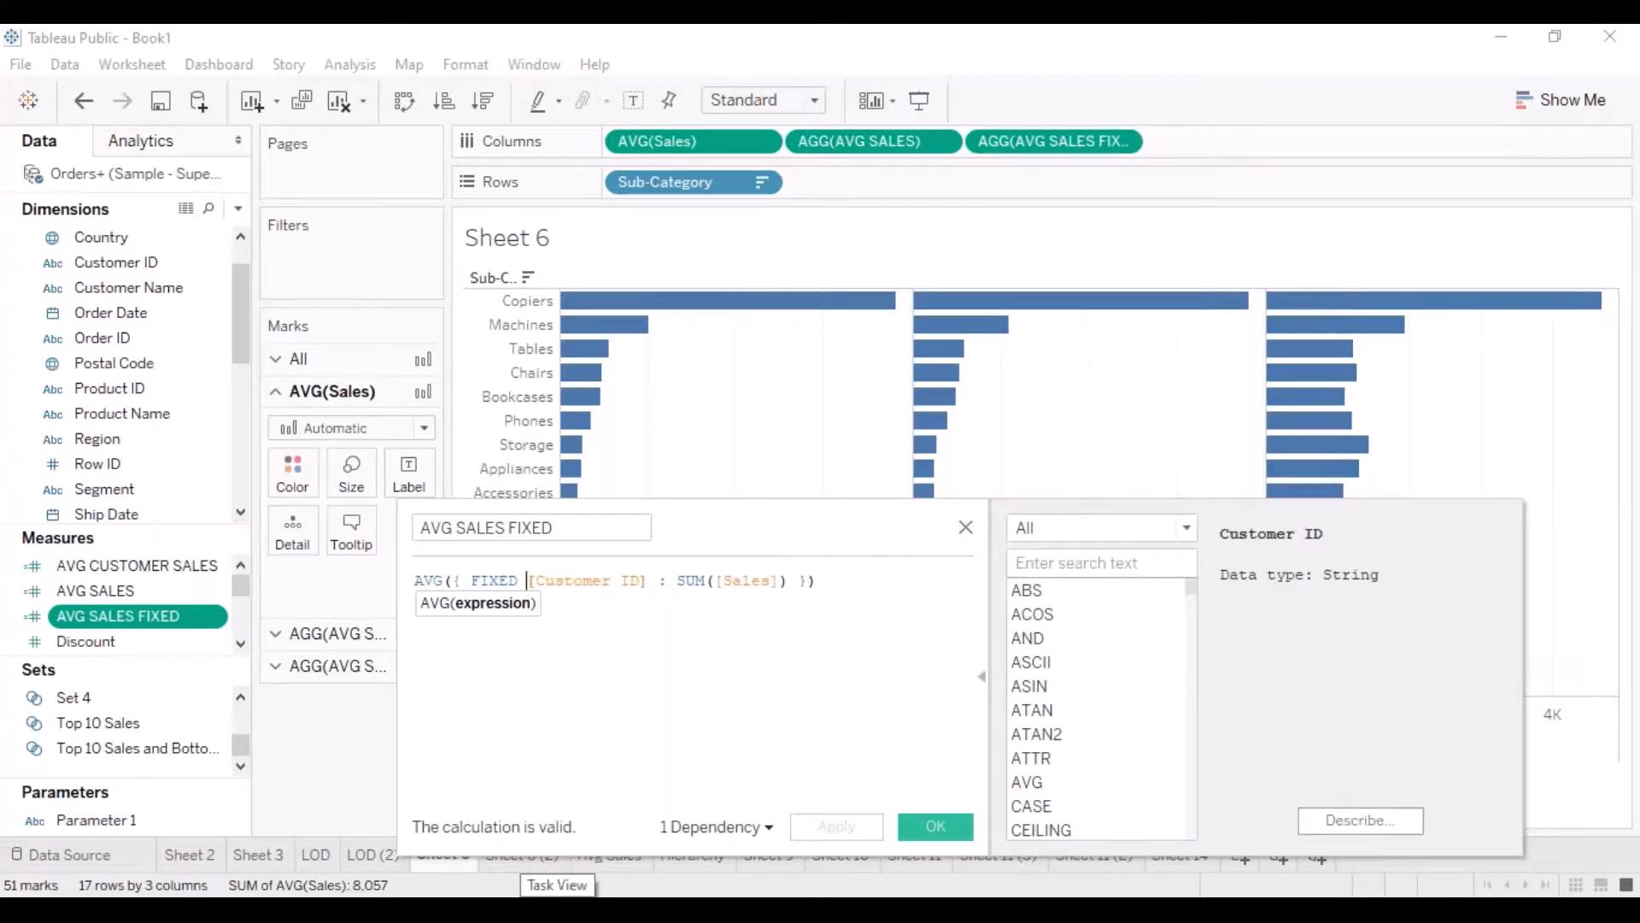
pyautogui.write('[')
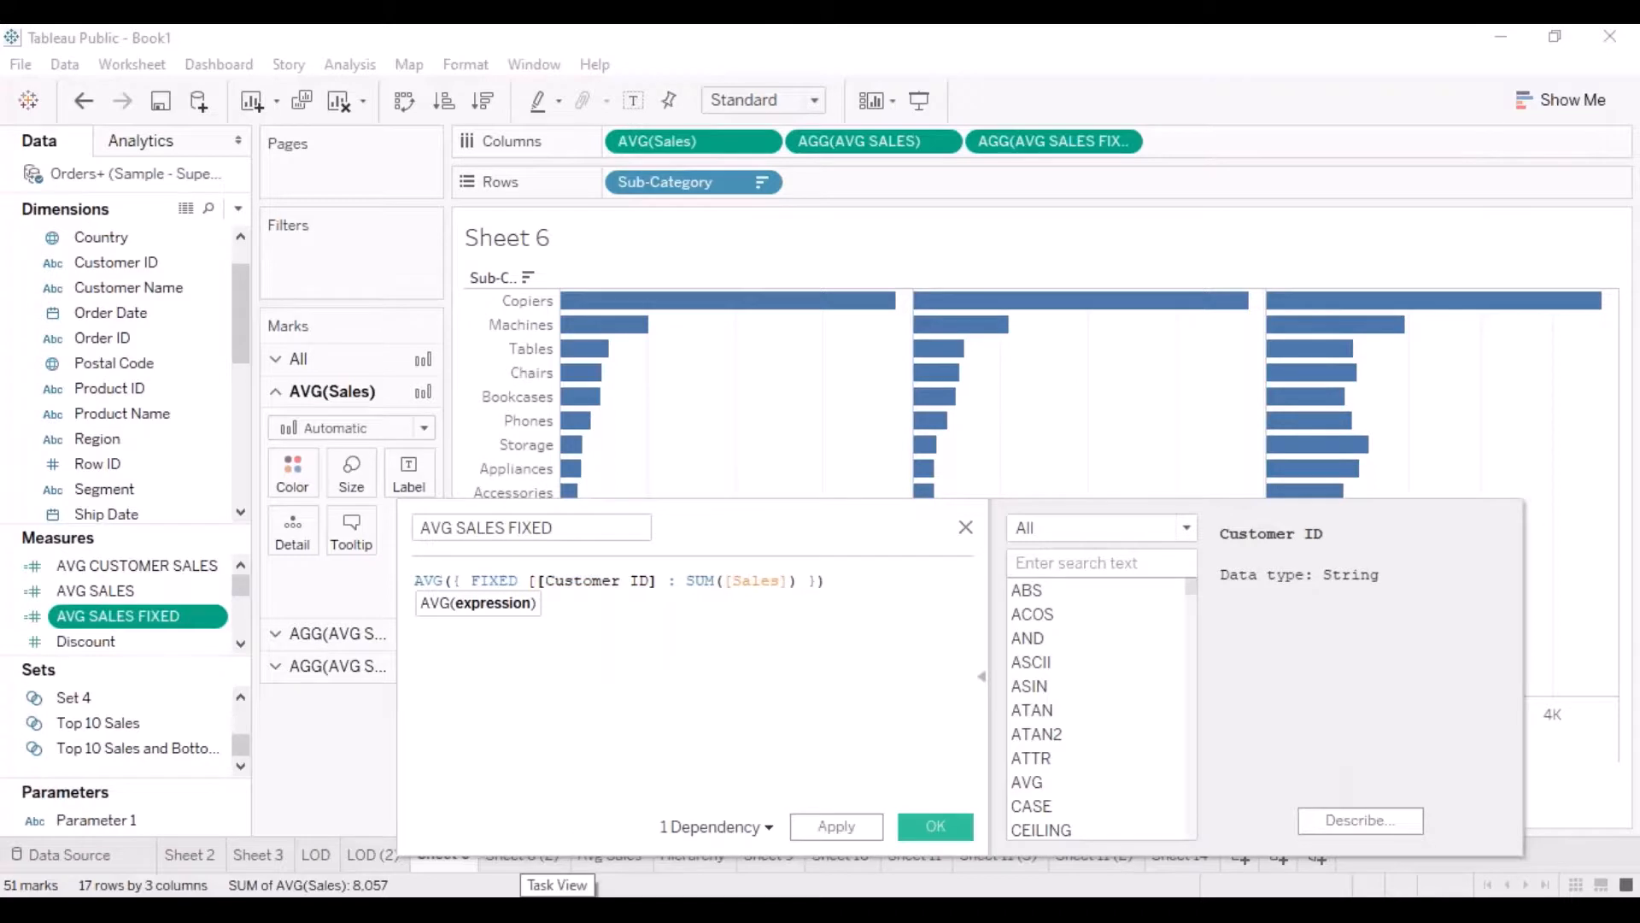
pyautogui.write('Sub')
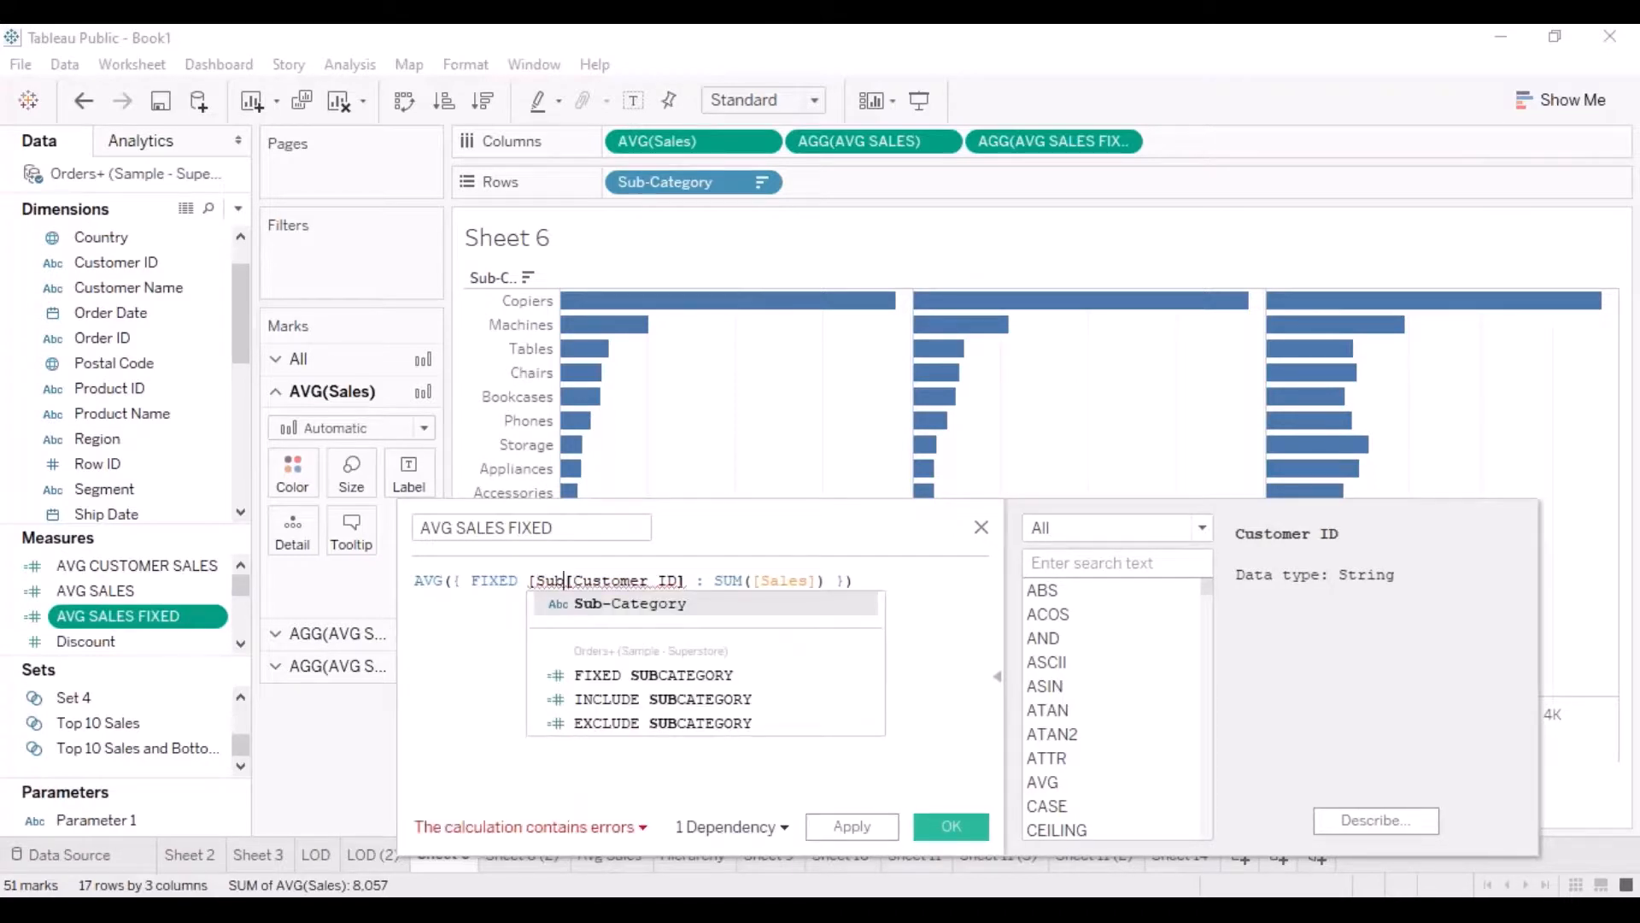
pyautogui.press('Return')
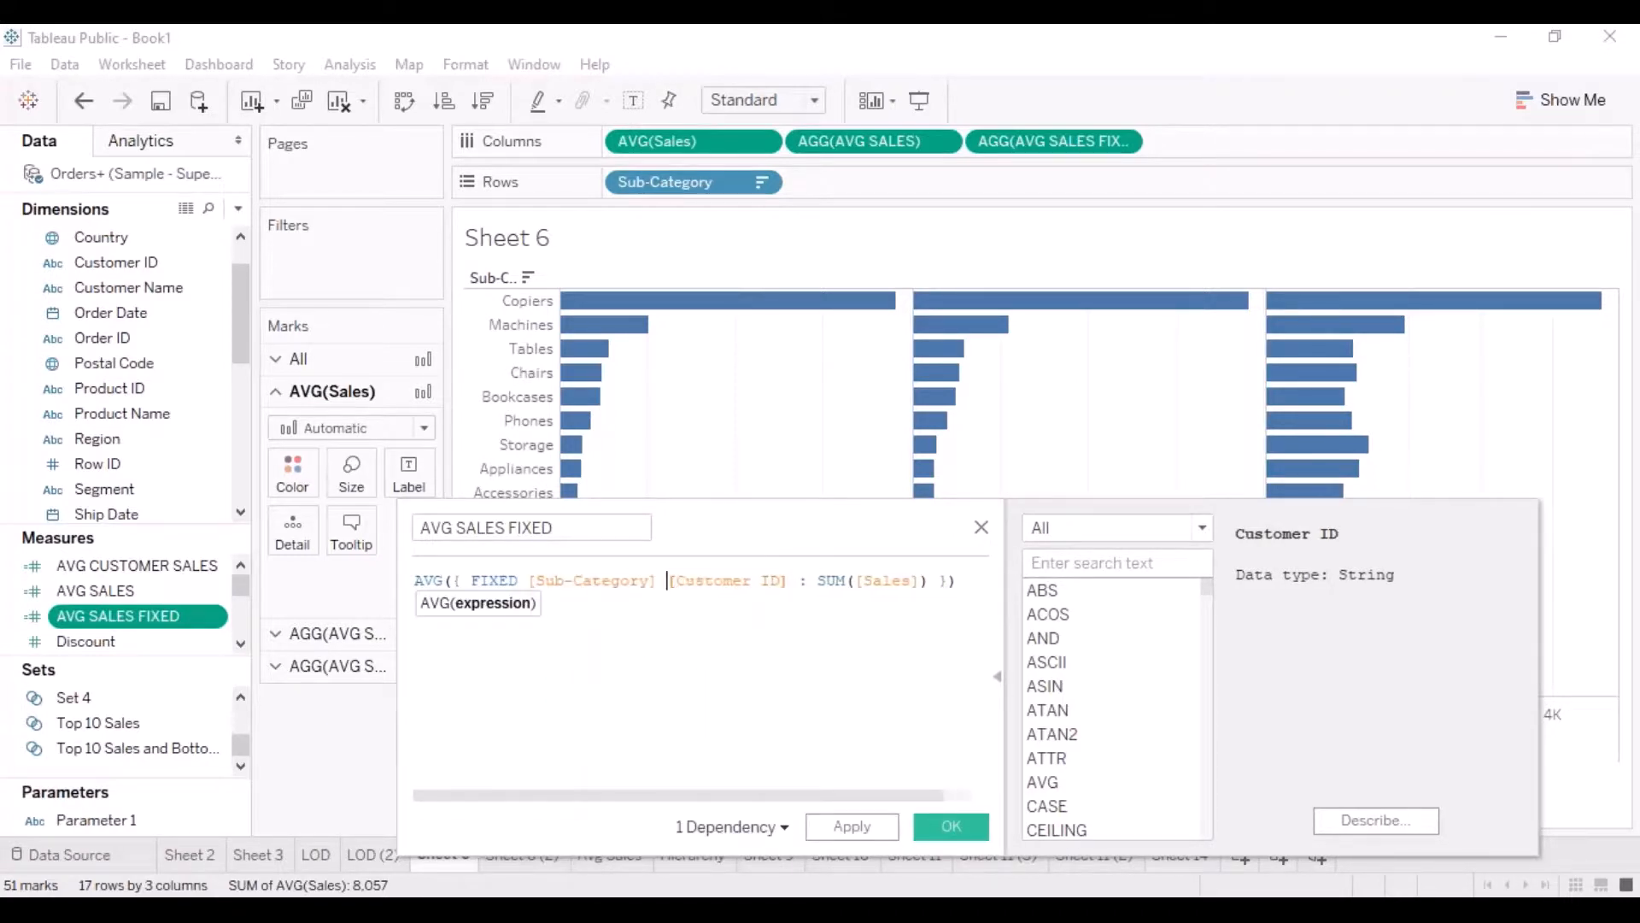
pyautogui.write(',')
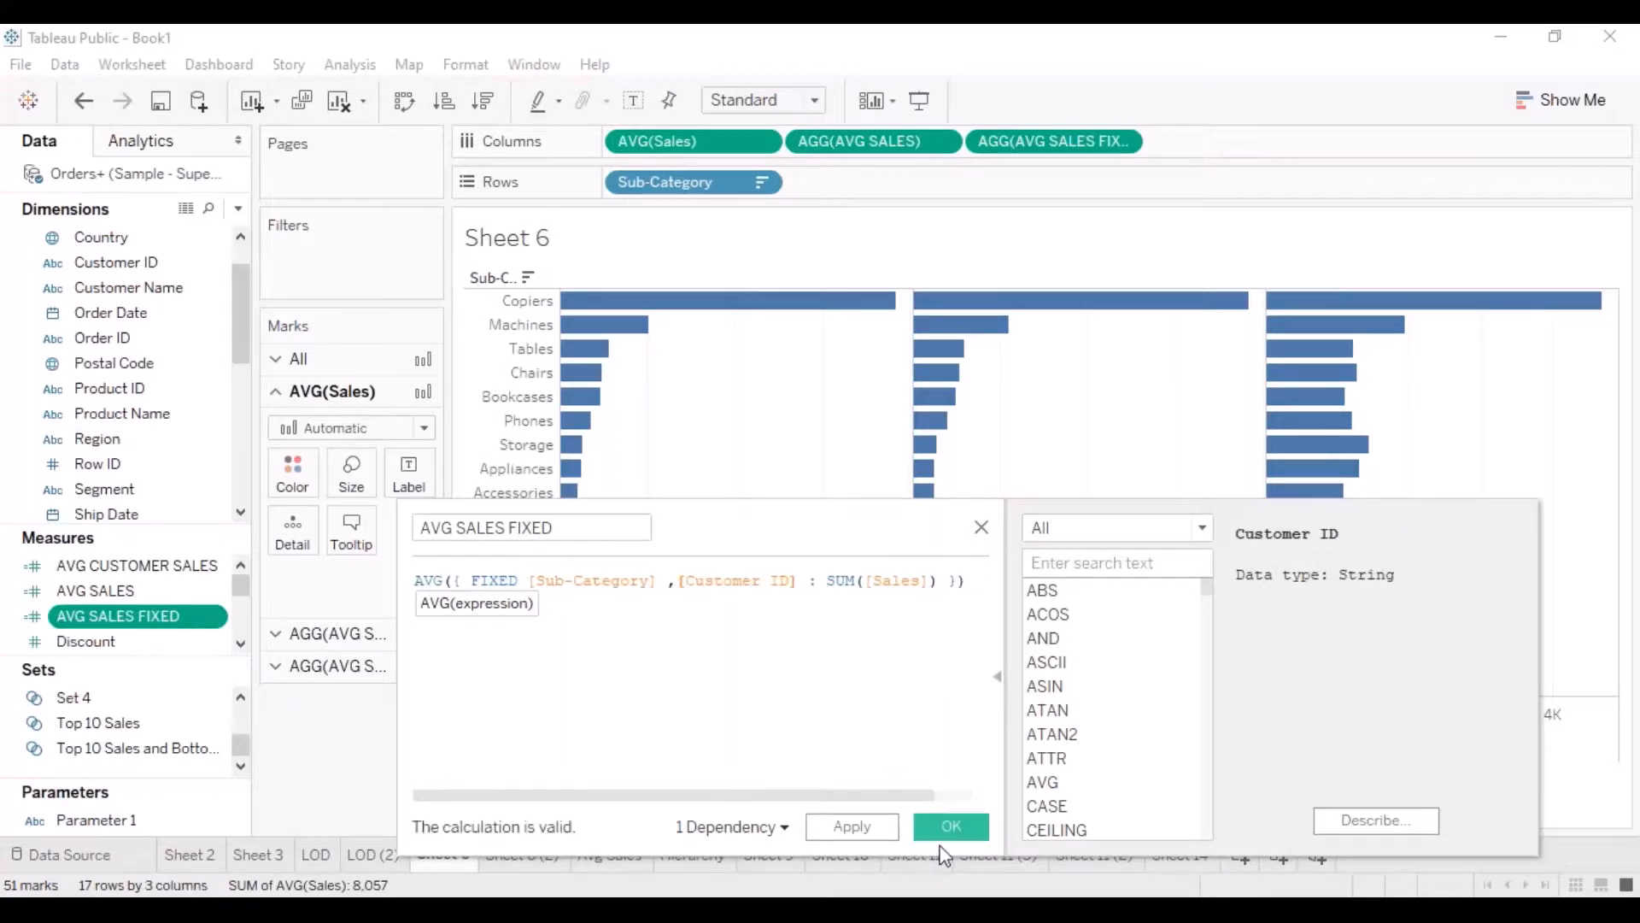
pyautogui.click(963, 829)
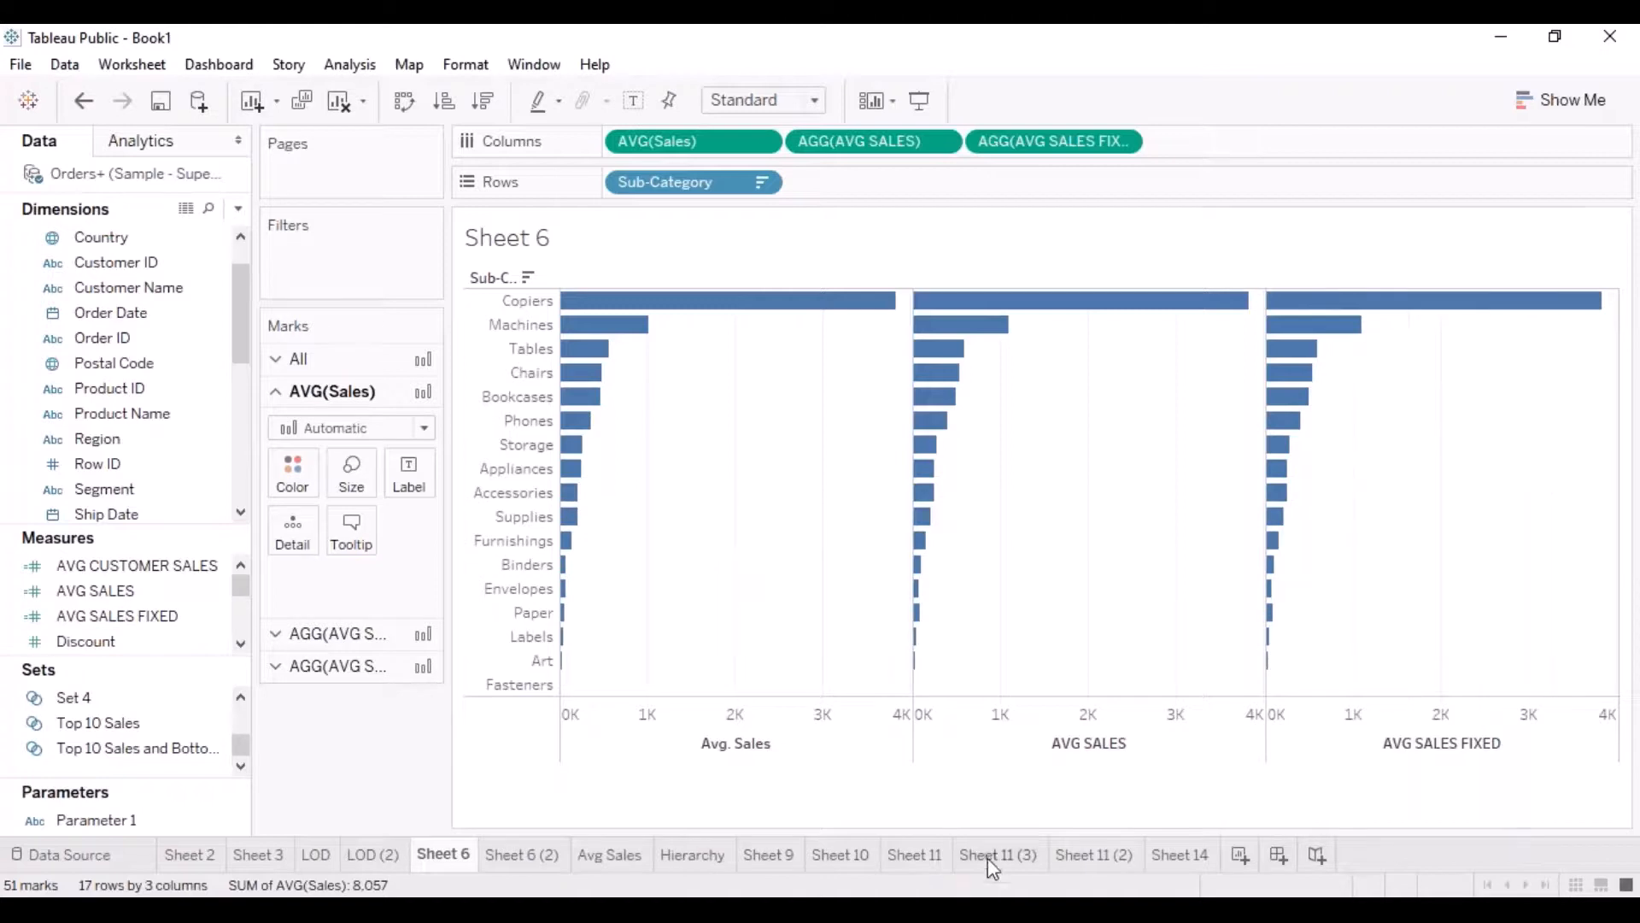
# Compare the three average sales values for sub-categories such as Copiers and Machines in the bar chart.
pyautogui.moveTo(1328, 303)
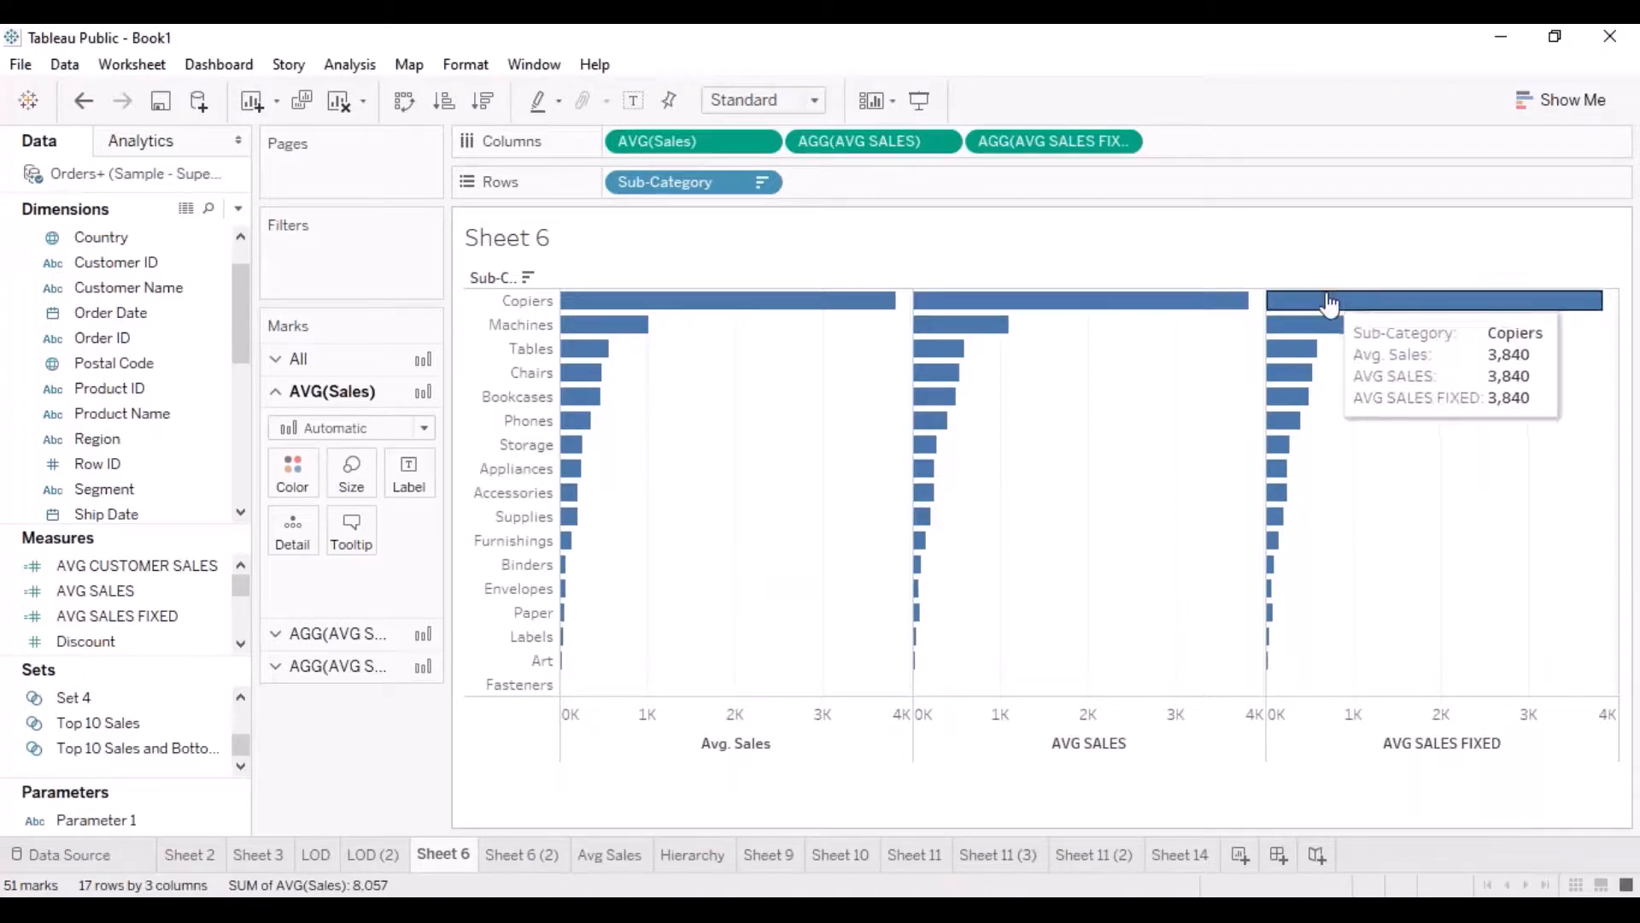
pyautogui.moveTo(1121, 318)
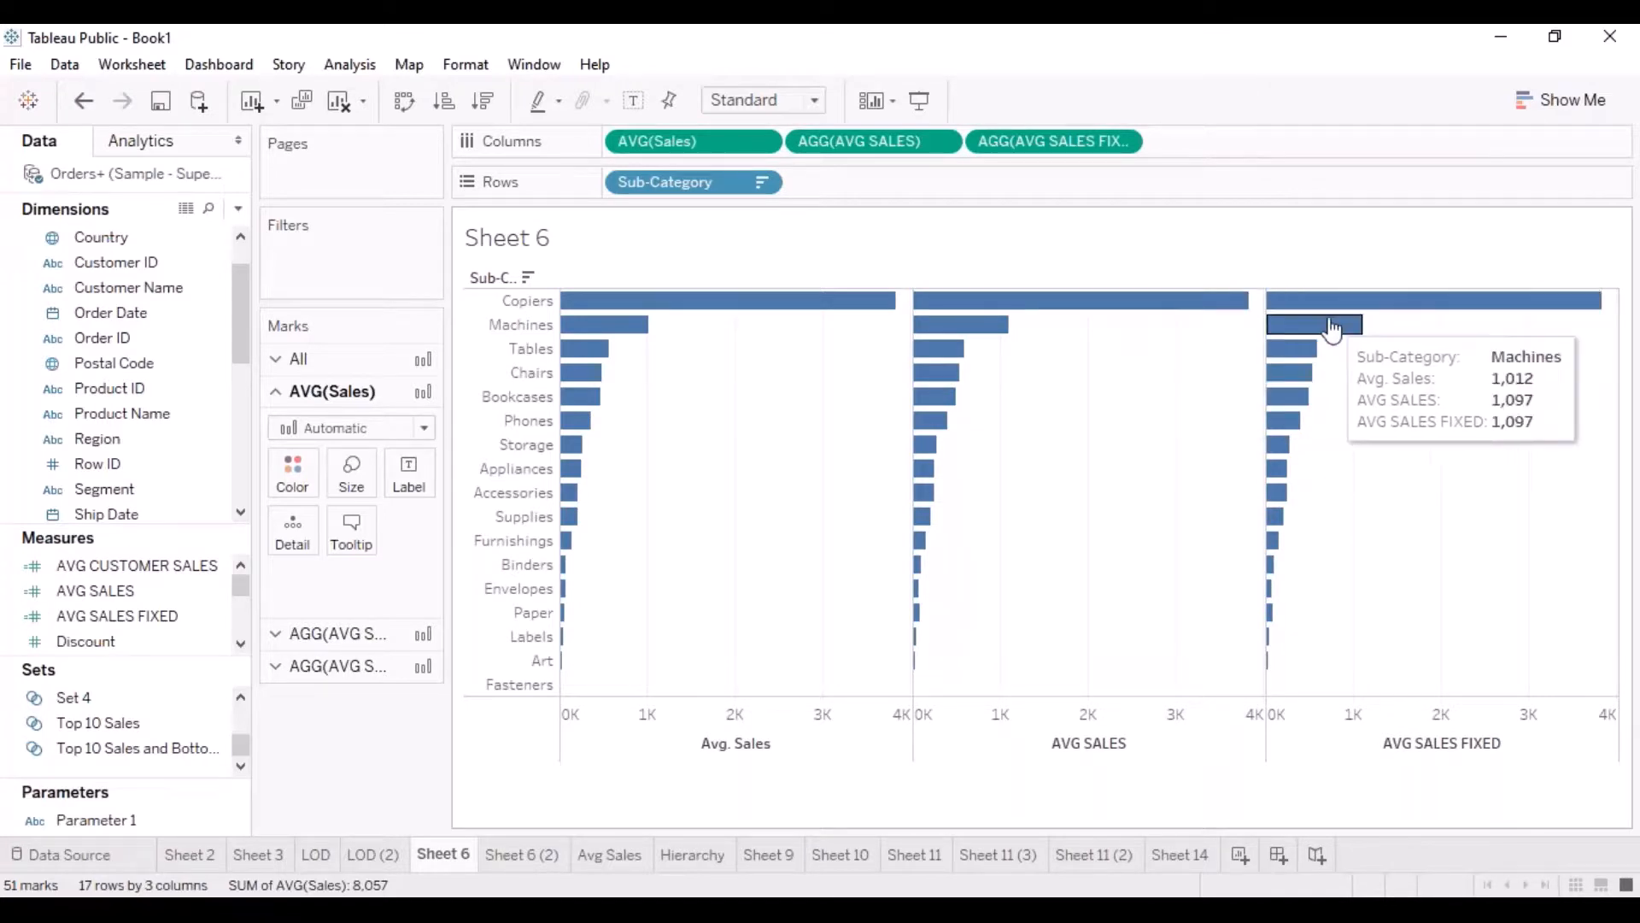
pyautogui.moveTo(1290, 372)
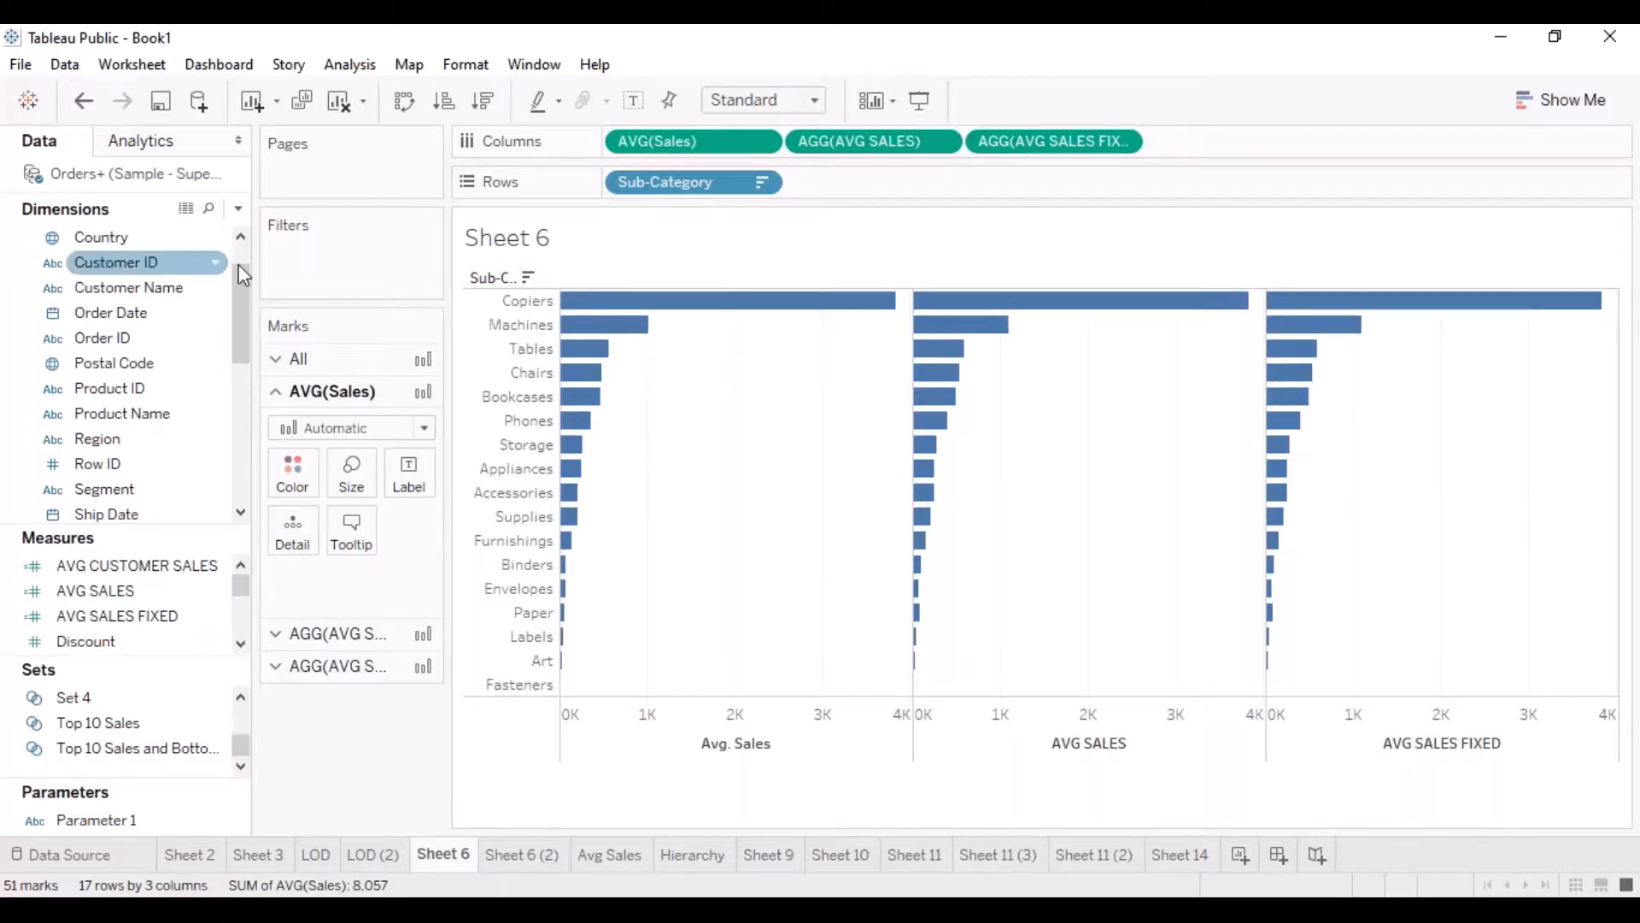
# Open the options of the AVG SALES FIXED measure.
pyautogui.moveTo(248, 336); pyautogui.dragTo(244, 277)
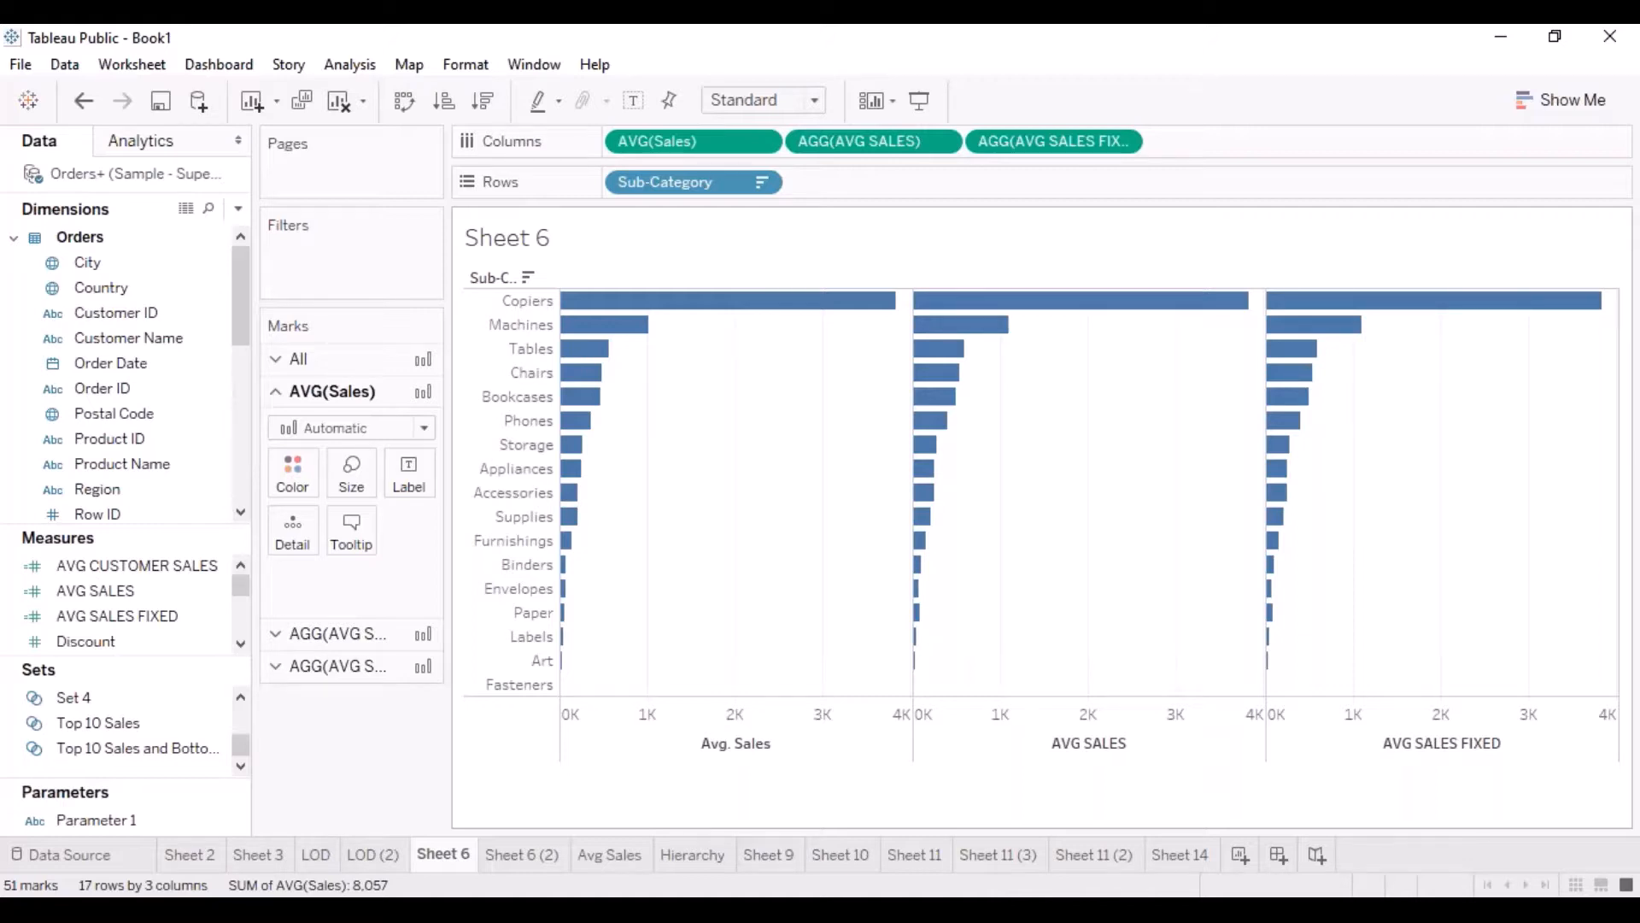
pyautogui.click(215, 616)
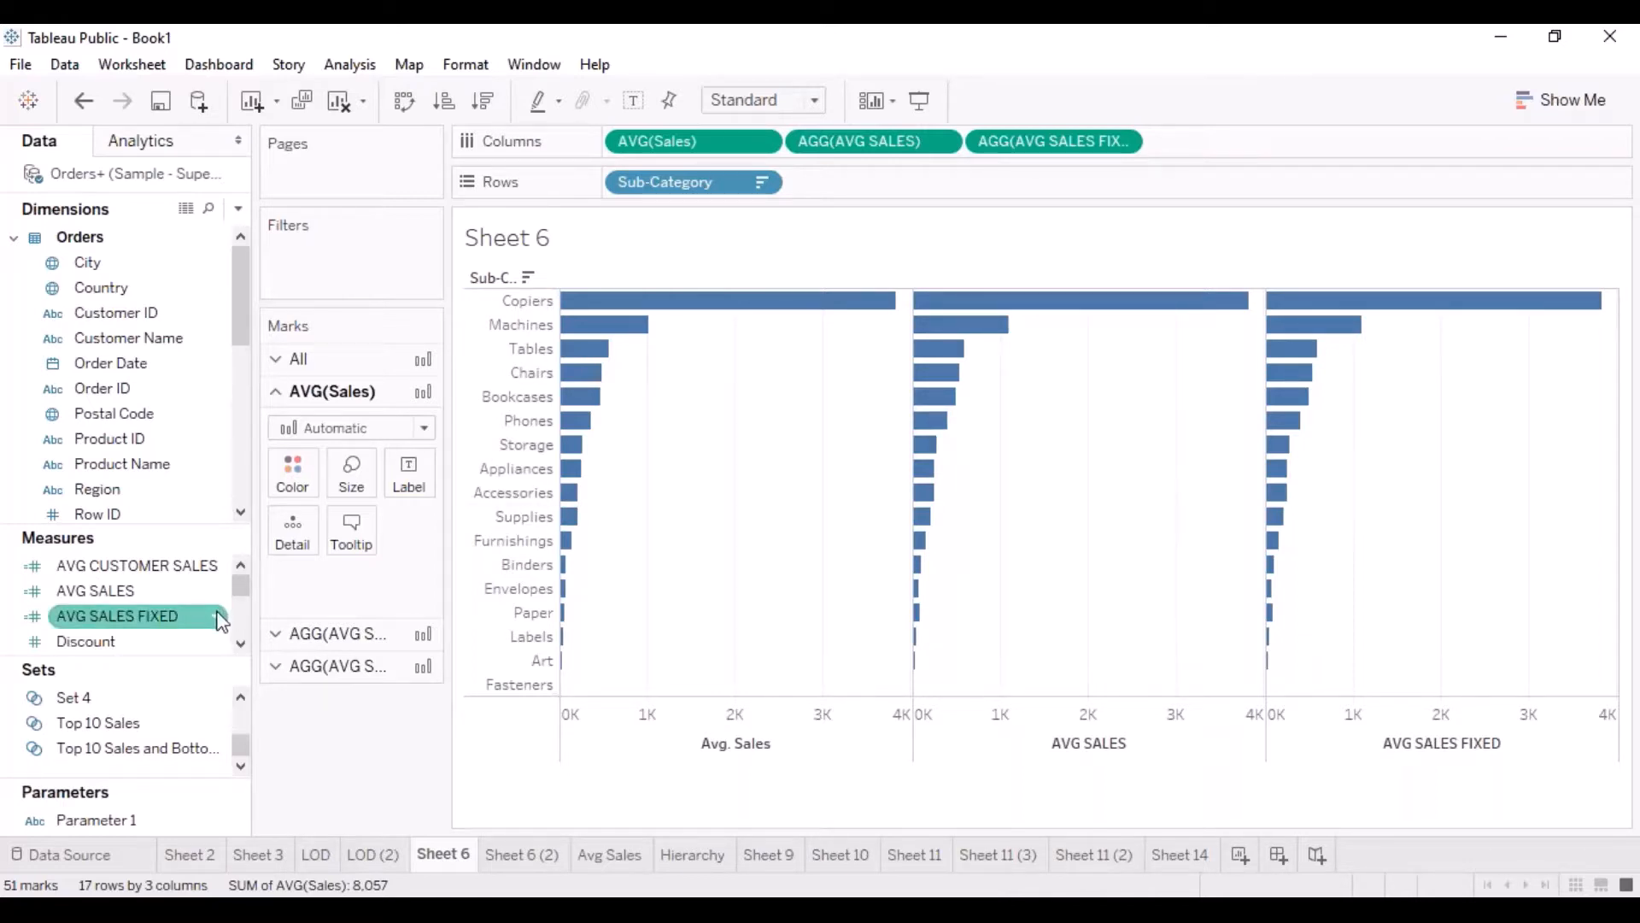